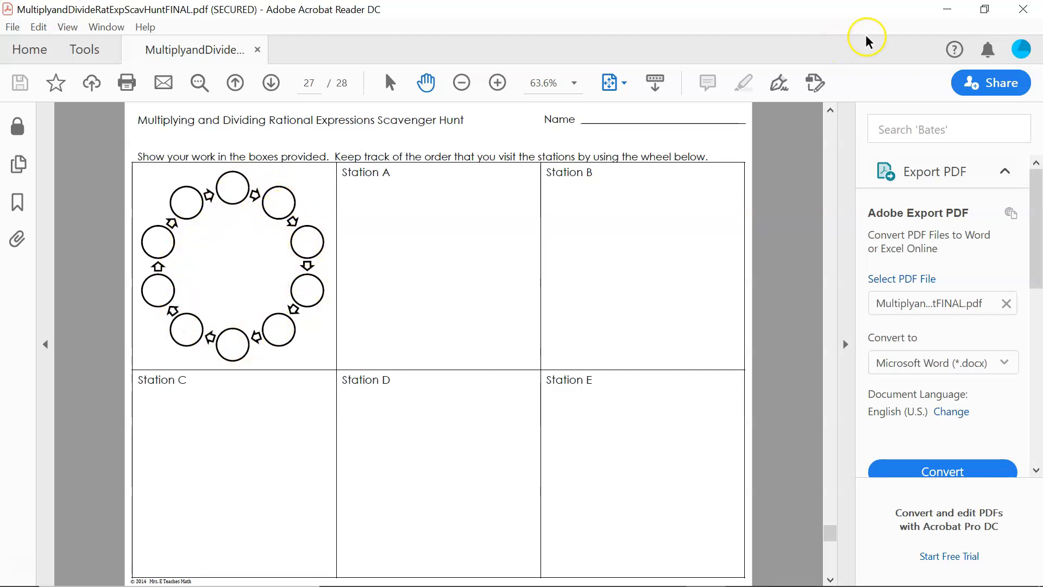
Close the scavenger hunt PDF and the Downloads folder window, and return to the start of the form.
left_click(1024, 9)
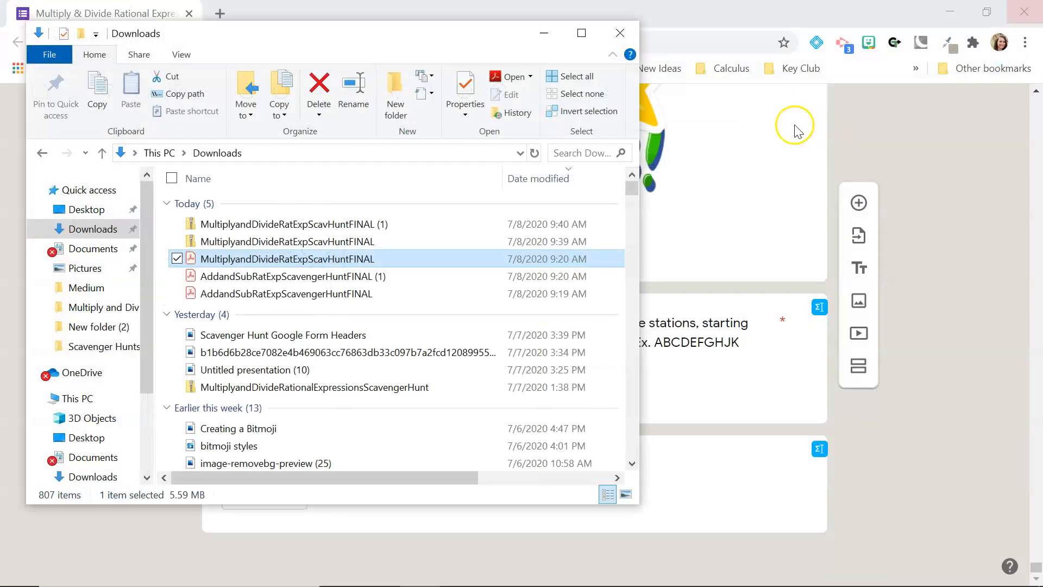
left_click(620, 34)
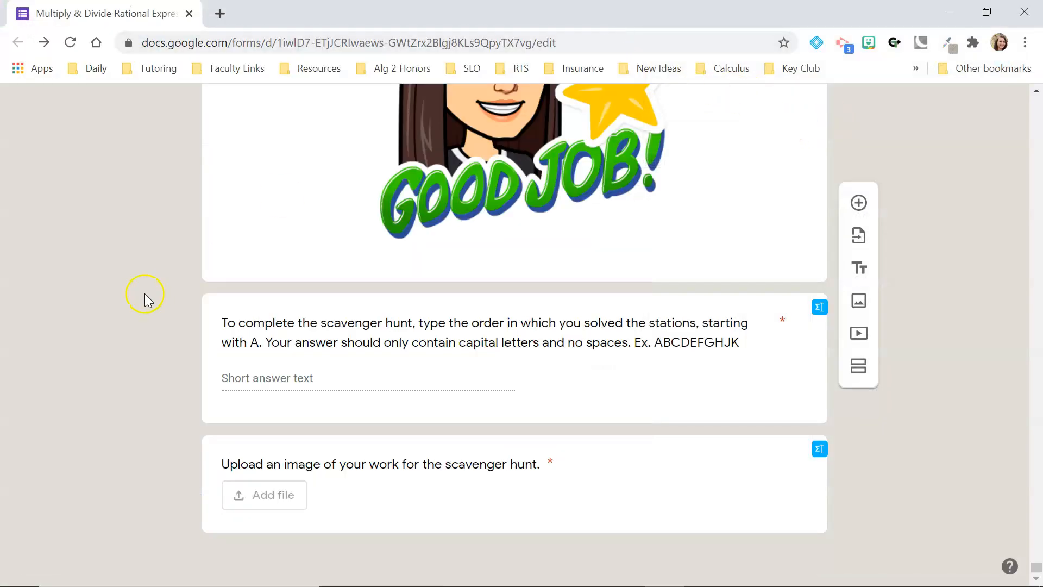
scroll(197, 347, "down", 20)
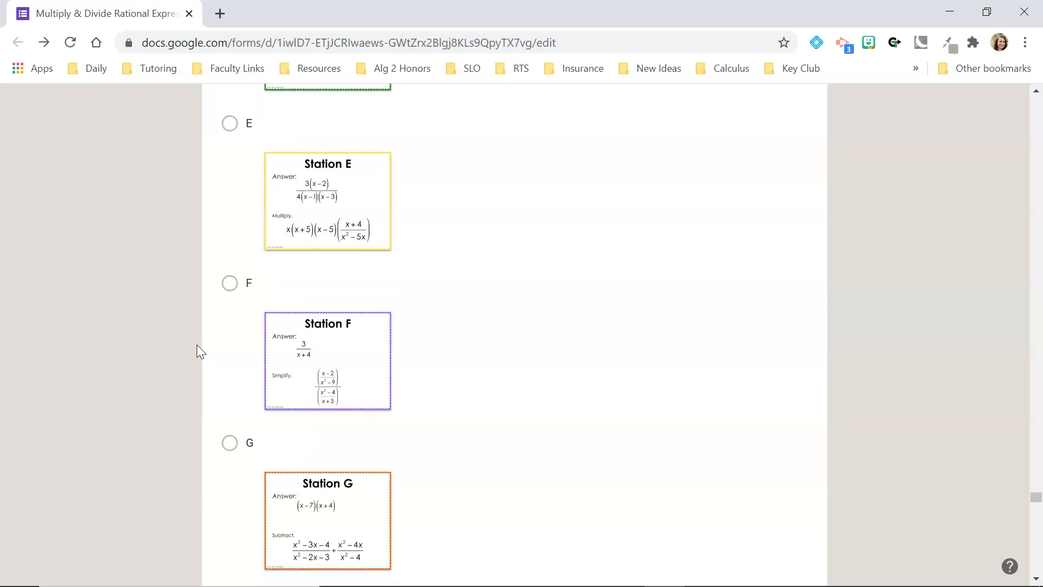
scroll(197, 345, "up", 20)
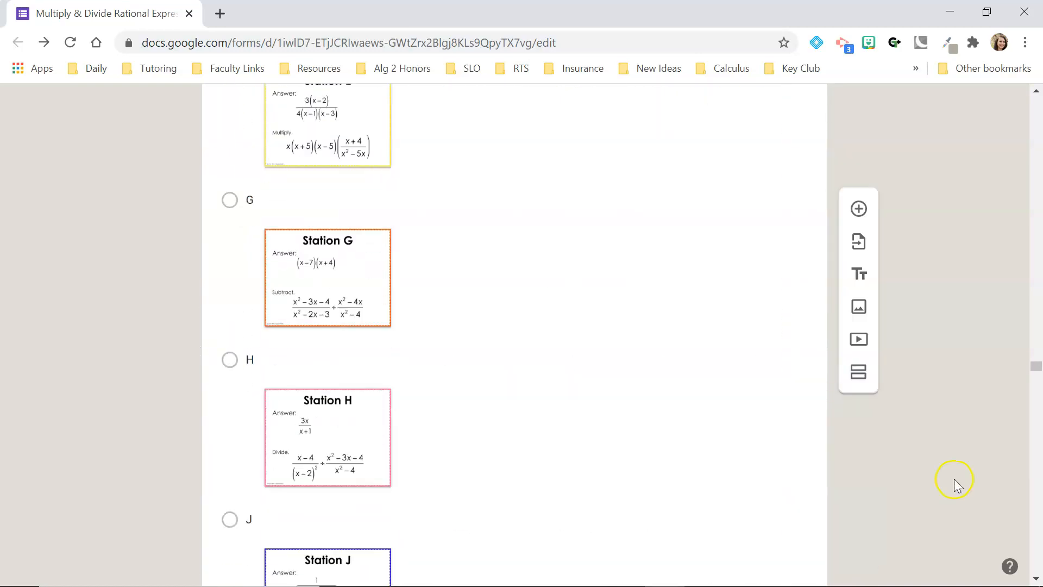
left_click_drag(1040, 386, 1040, 79)
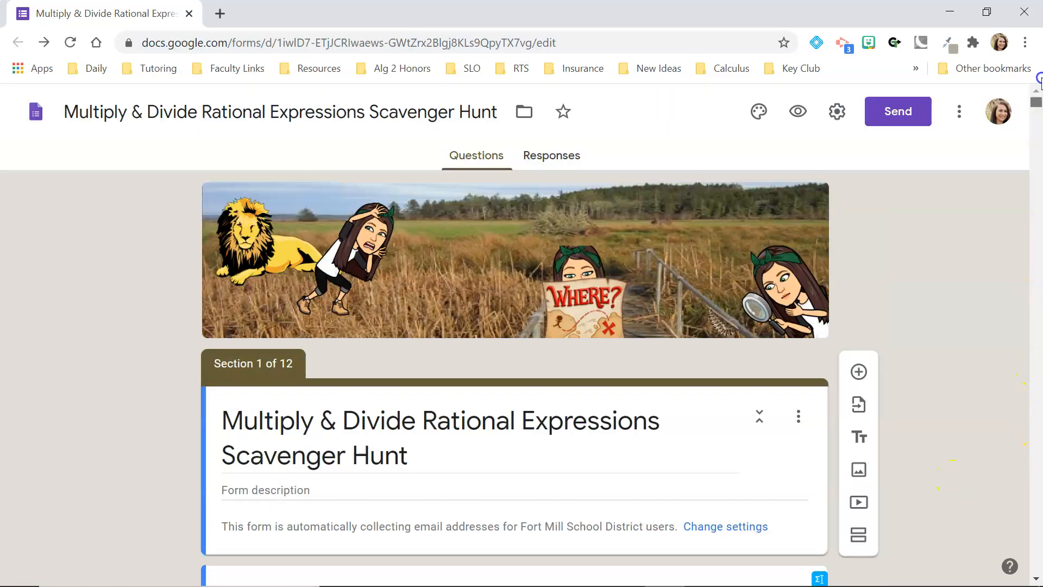
Examine the instructions and the problem card in the form's Station A section.
scroll(584, 355, "down", 15)
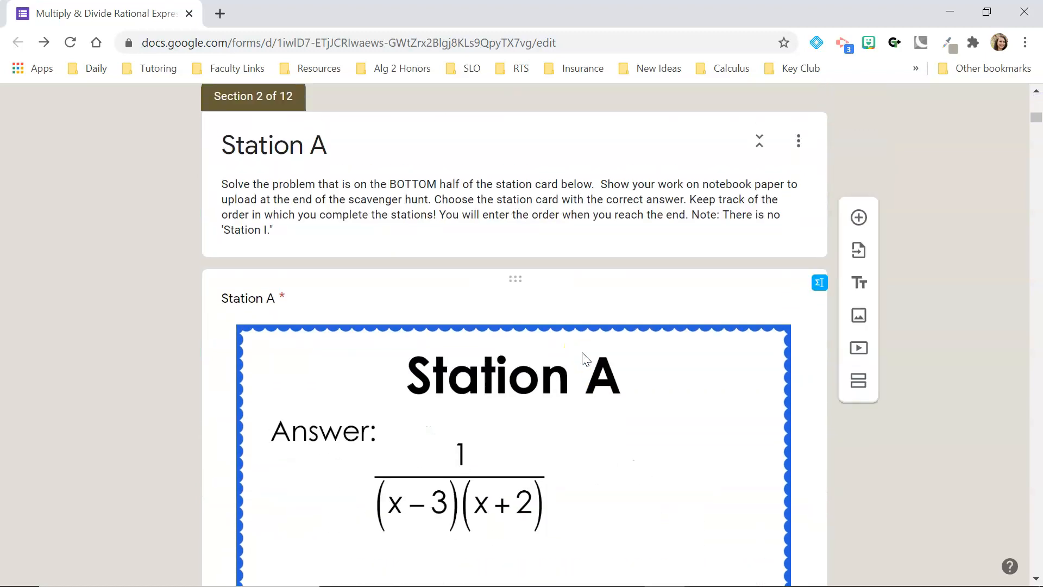
scroll(583, 358, "down", 1)
scroll(583, 358, "up", 2)
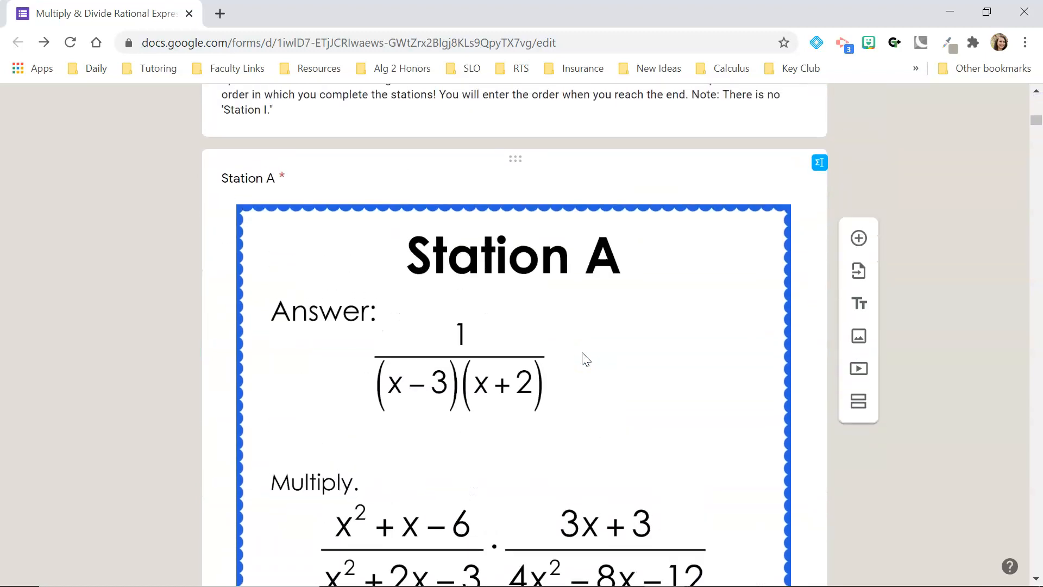
scroll(584, 358, "up", 2)
left_click(317, 179)
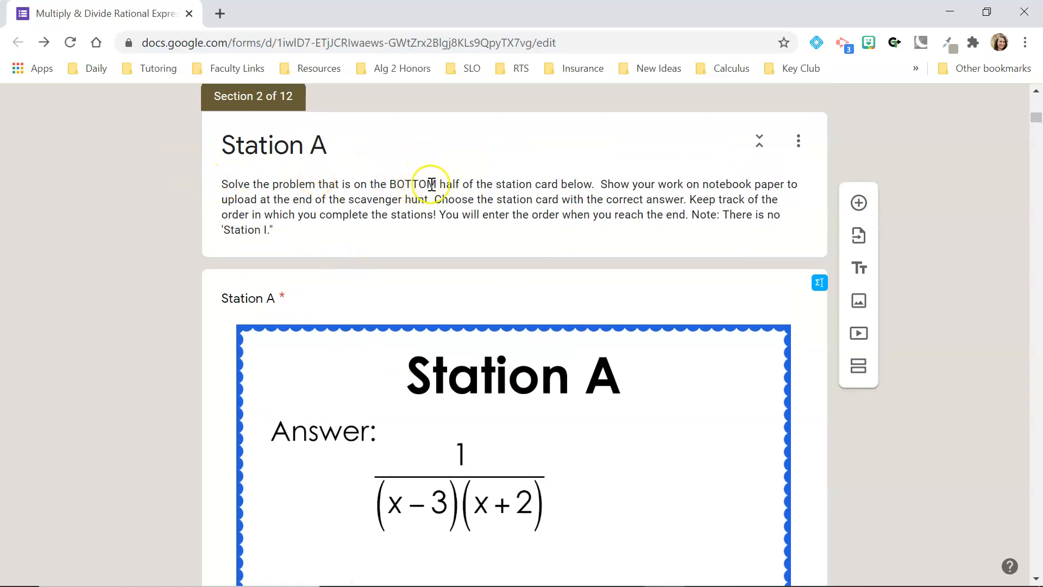
scroll(502, 380, "down", 4)
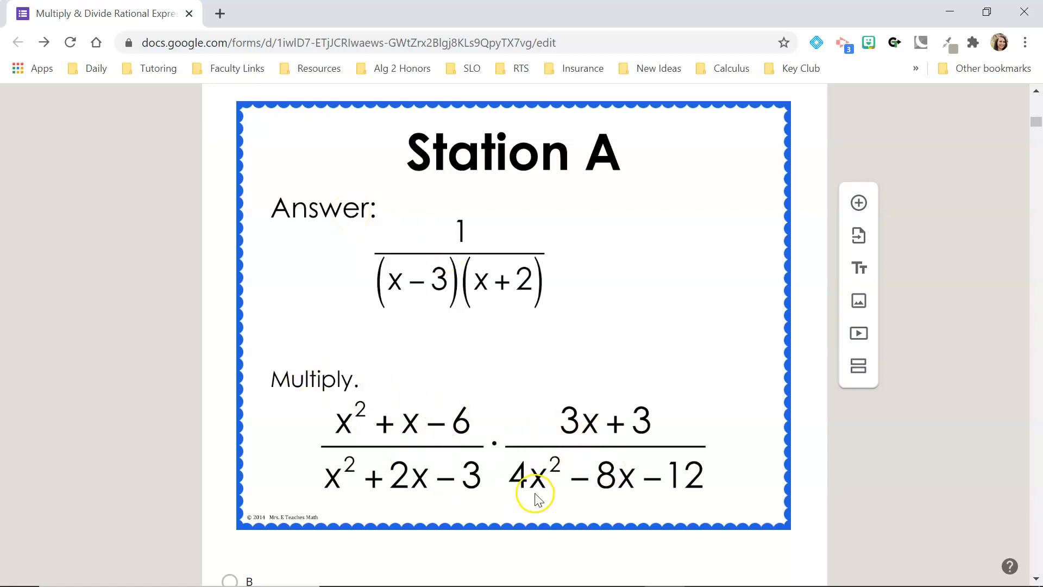
scroll(525, 492, "up", 1)
scroll(525, 492, "up", 3)
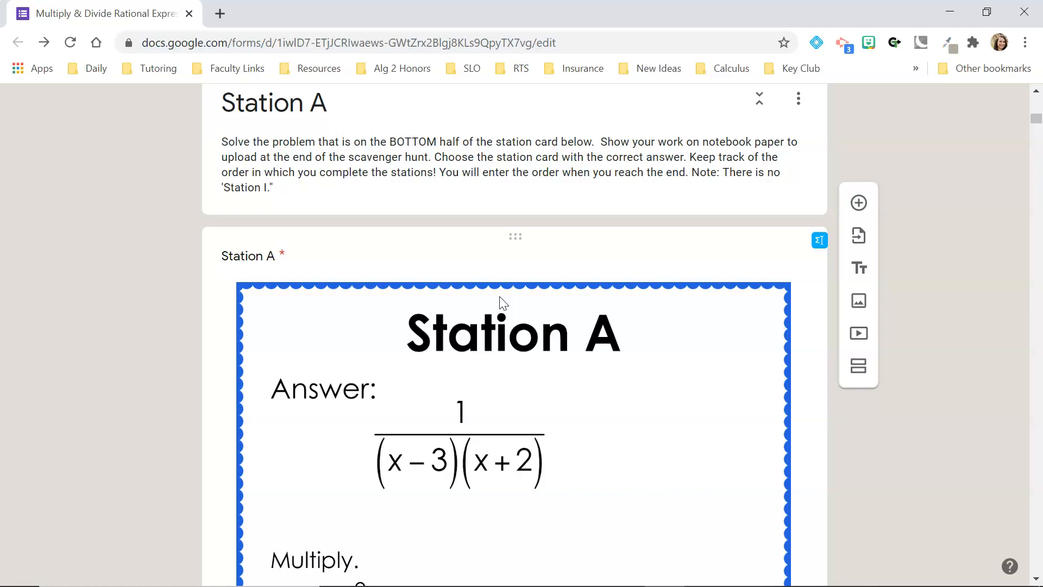
scroll(163, 302, "down", 3)
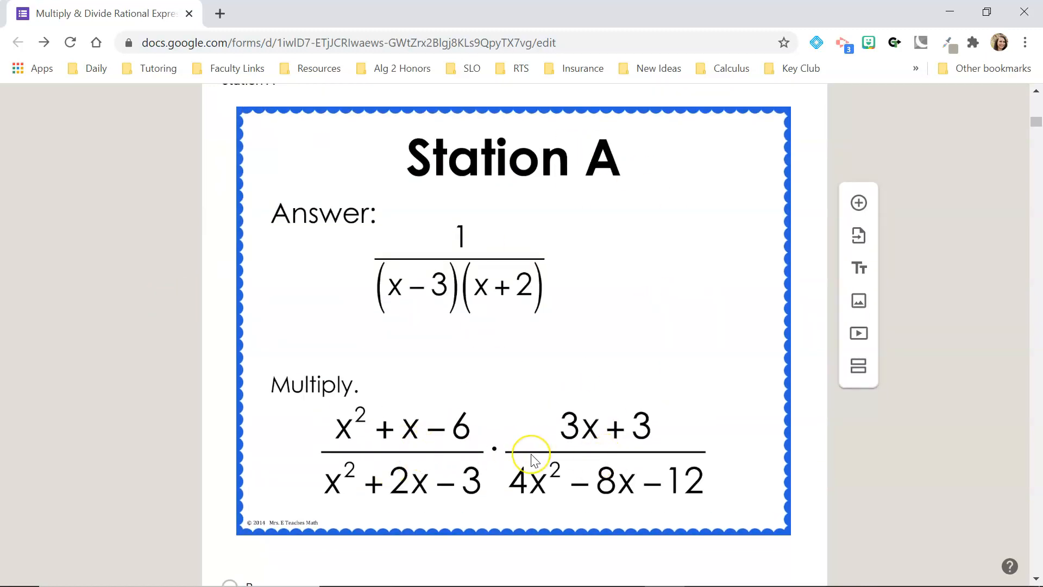
Review the Station A answer choices and open the question to check which section each choice leads to.
scroll(531, 456, "down", 6)
scroll(531, 461, "down", 1)
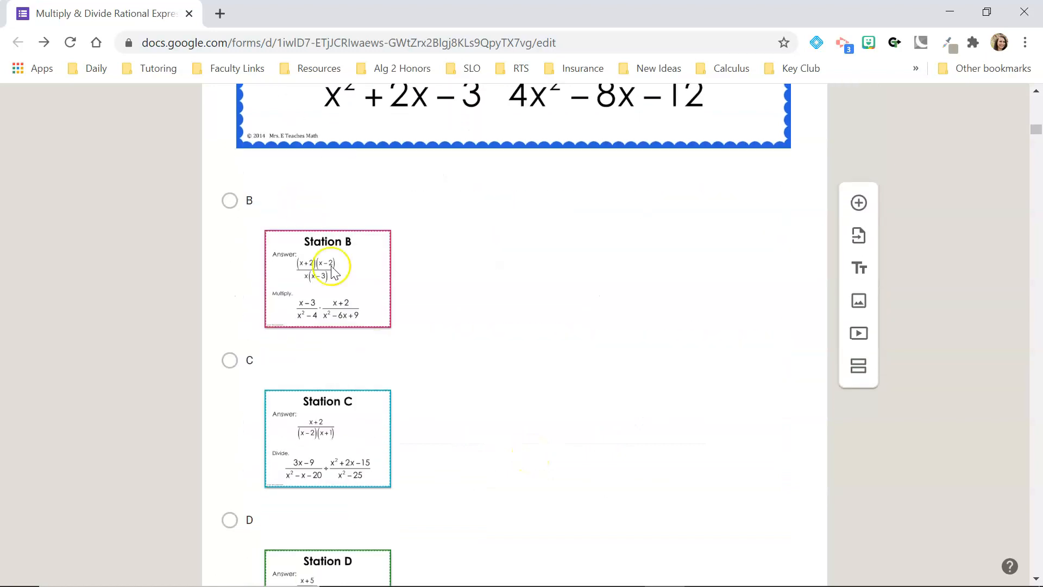
scroll(351, 420, "down", 3)
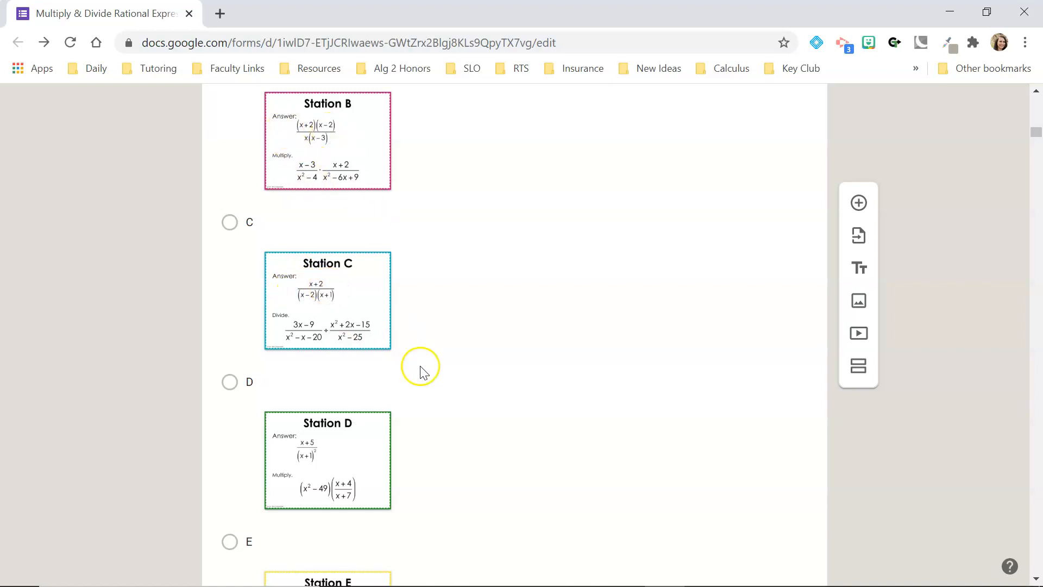
left_click(224, 382)
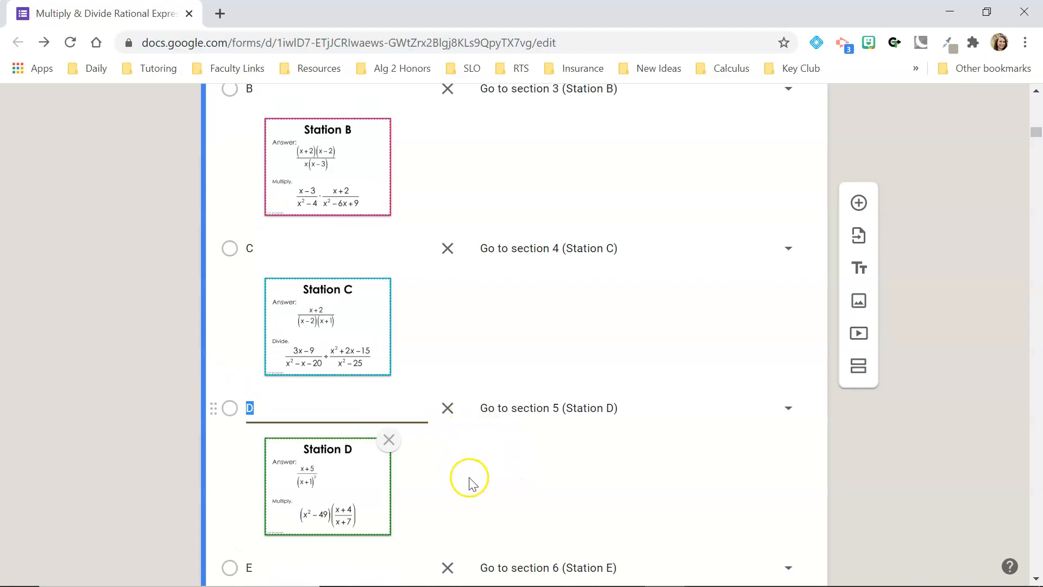
Preview the form as a student, fill in the last and first name fields, and continue to Station A.
scroll(963, 266, "up", 20)
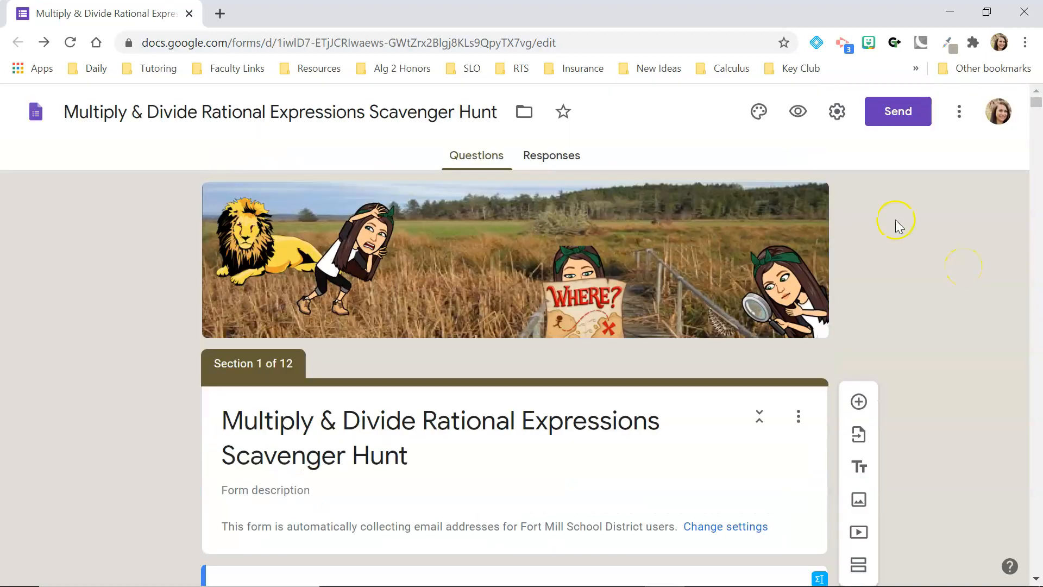
left_click(796, 111)
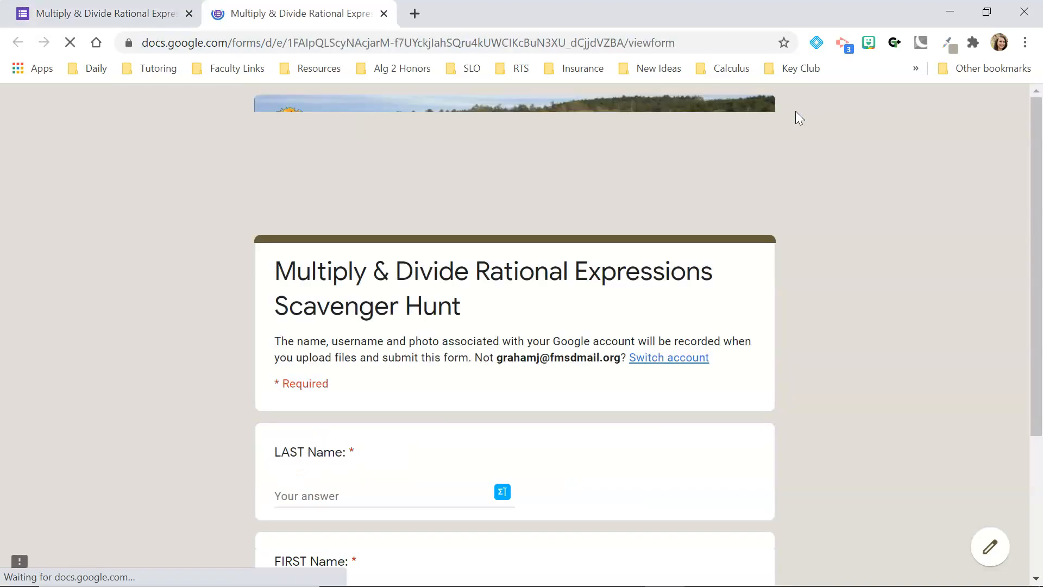
scroll(352, 379, "down", 3)
left_click(333, 366)
type("rg")
left_click(326, 476)
type("rg")
left_click(282, 535)
Choose station card D as the answer to Station A and continue to the next section.
scroll(466, 483, "down", 20)
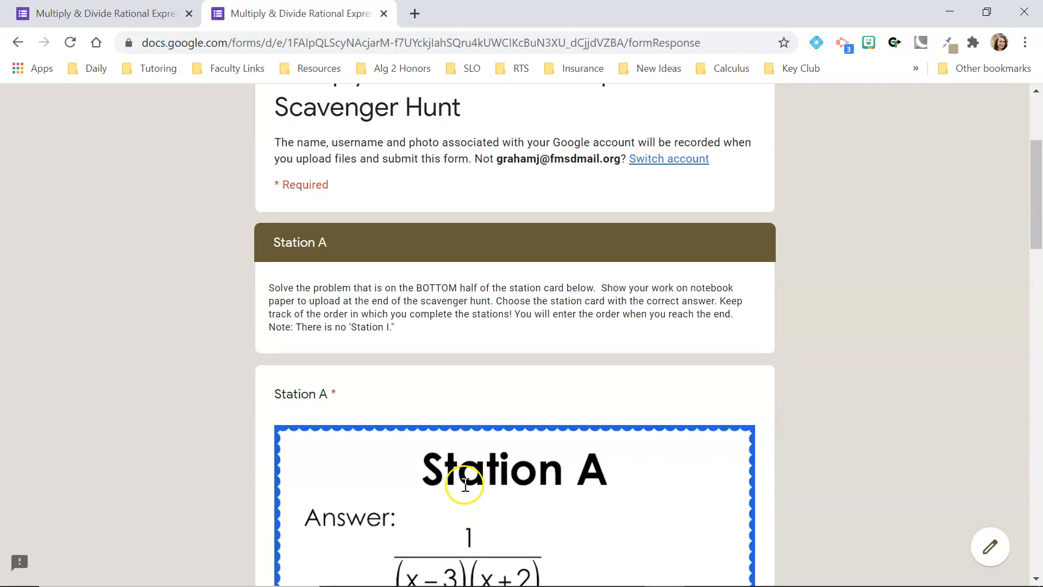
scroll(466, 490, "up", 2)
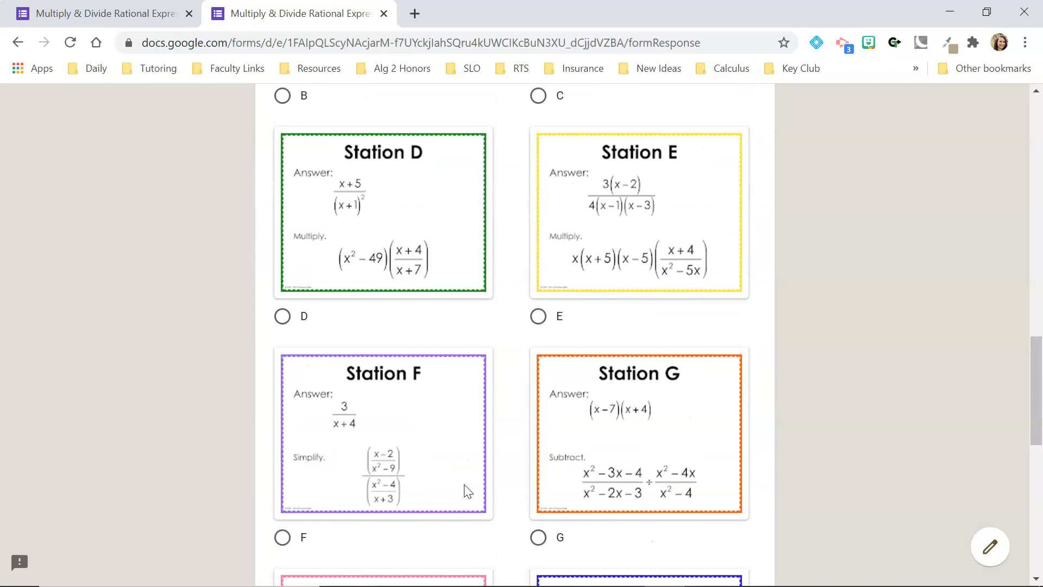
left_click(282, 315)
scroll(464, 383, "down", 6)
scroll(465, 384, "down", 4)
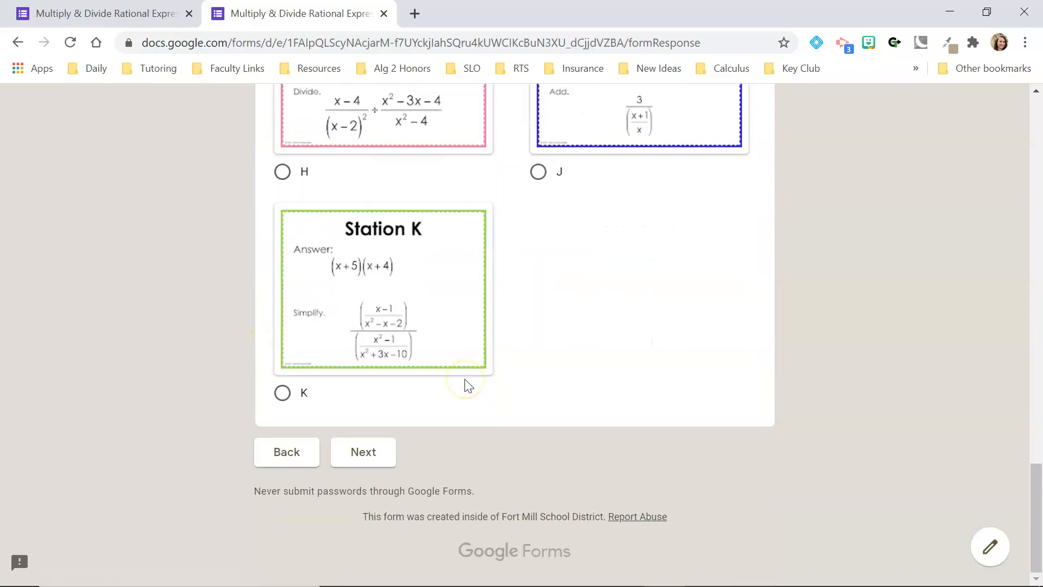
left_click(363, 454)
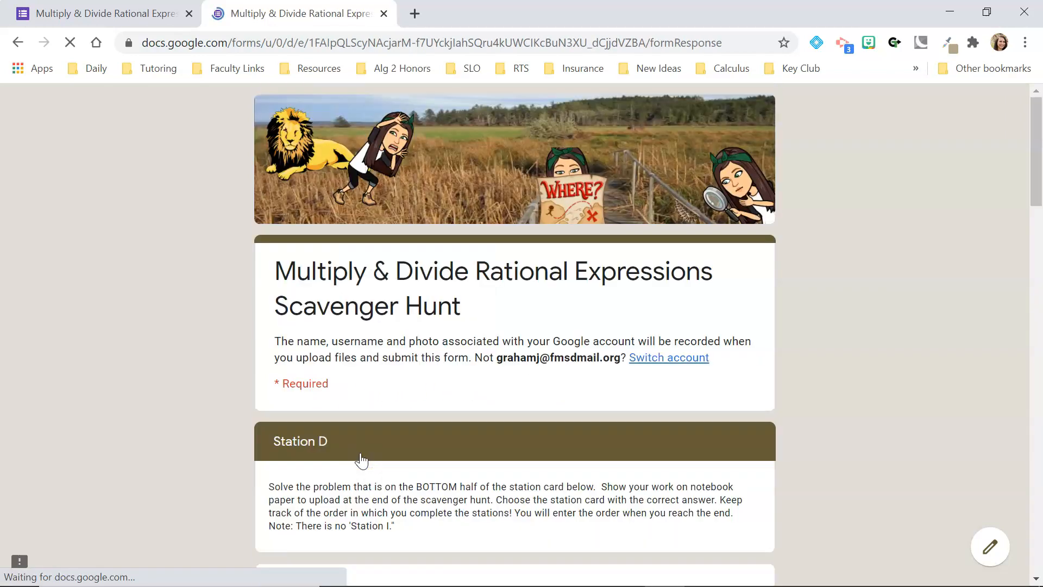
Review the Station D problem, choose station card F as its answer, and continue to the next section.
scroll(362, 461, "down", 5)
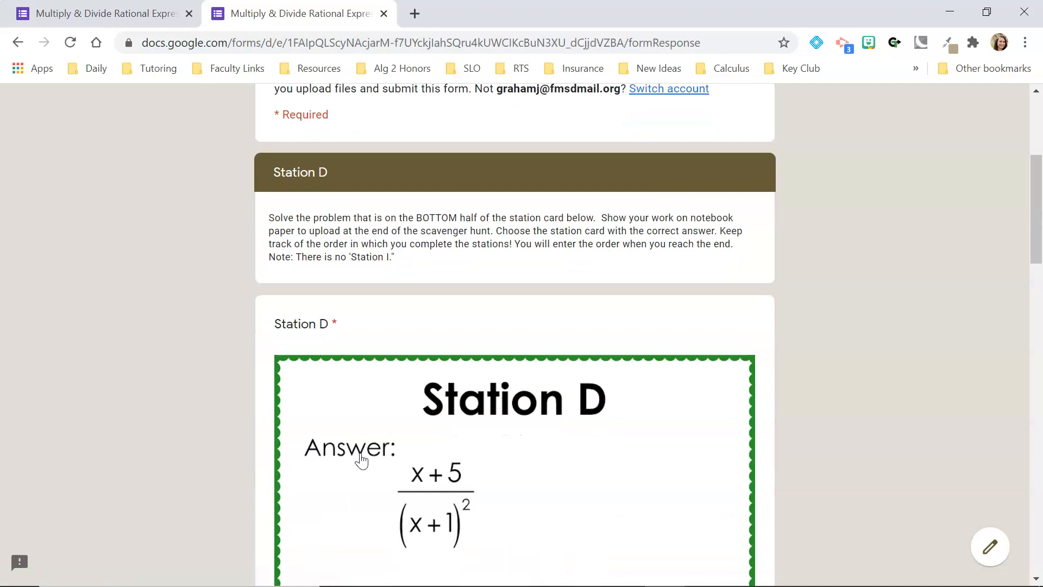
scroll(361, 460, "down", 3)
scroll(361, 460, "down", 3)
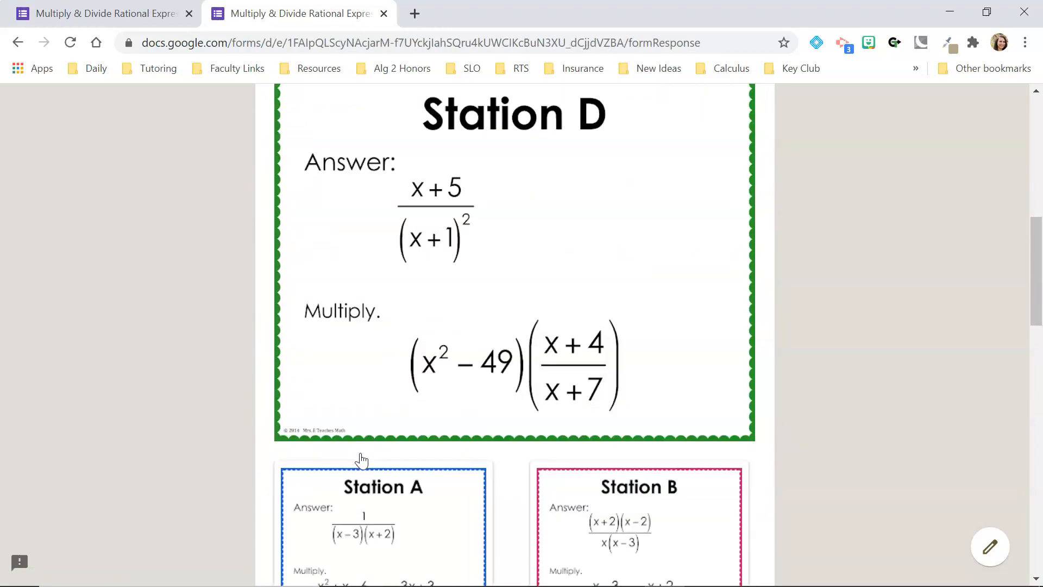
scroll(526, 348, "down", 1)
scroll(526, 348, "down", 7)
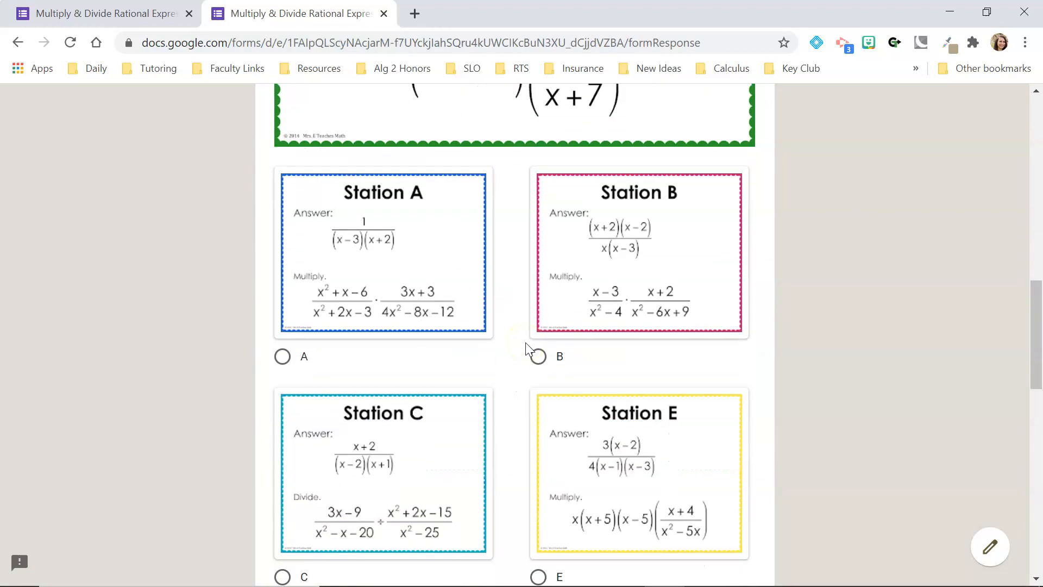
scroll(526, 347, "down", 5)
scroll(526, 348, "down", 5)
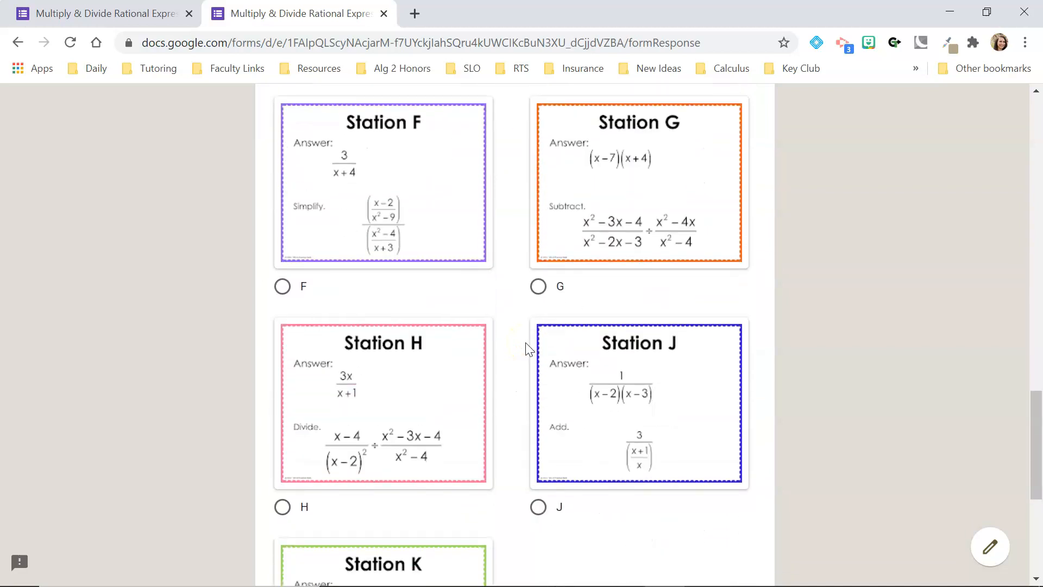
scroll(525, 348, "up", 4)
left_click(281, 431)
scroll(280, 432, "down", 9)
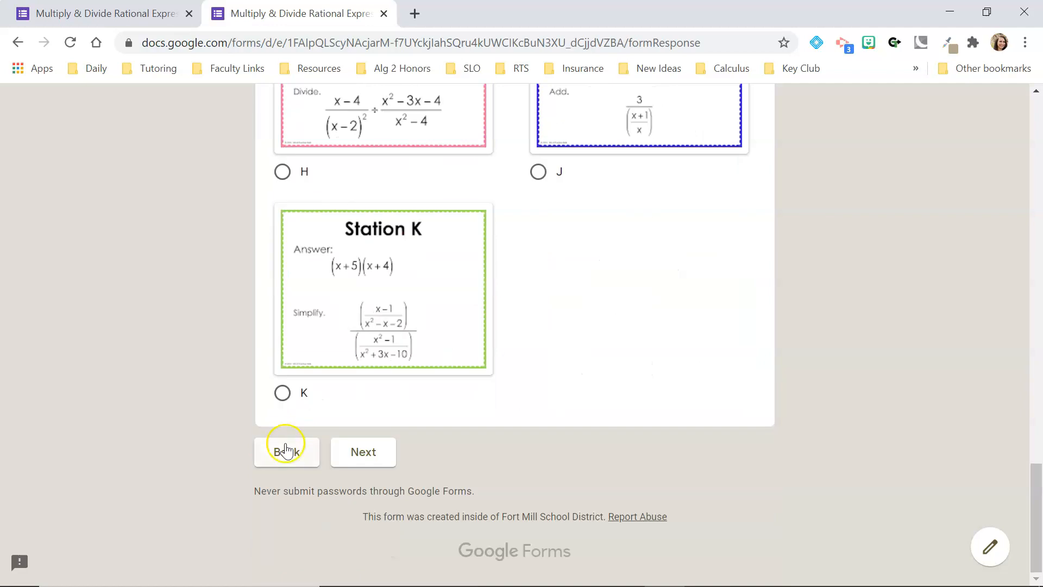
left_click(362, 454)
Review the Station F problem, choose station card A as its answer, and continue to the next section.
scroll(361, 462, "down", 7)
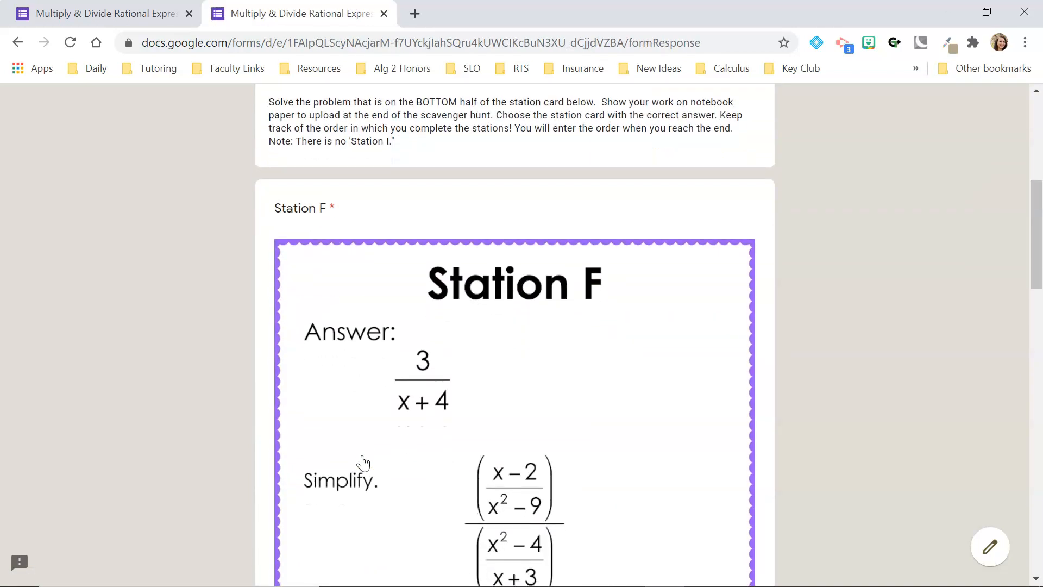
scroll(362, 463, "up", 1)
scroll(498, 471, "down", 3)
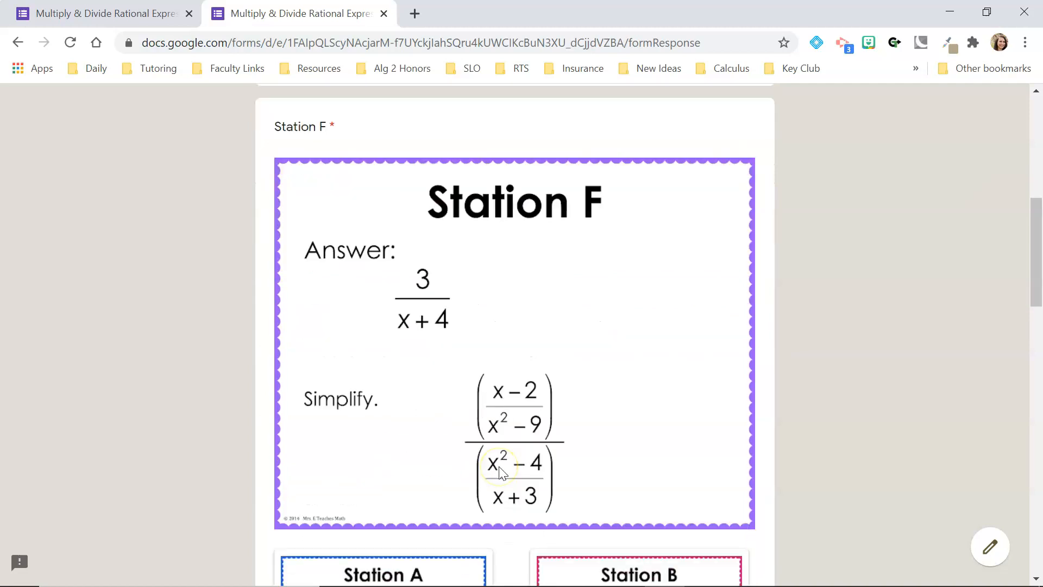
scroll(501, 472, "down", 3)
scroll(502, 473, "up", 2)
scroll(502, 473, "down", 3)
scroll(502, 473, "up", 3)
scroll(502, 473, "down", 4)
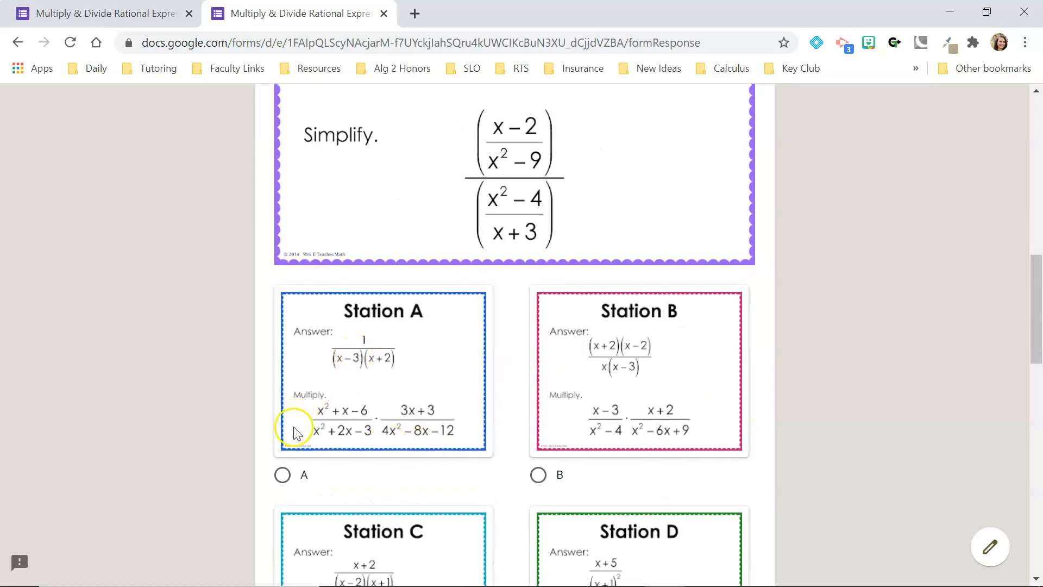
left_click(283, 475)
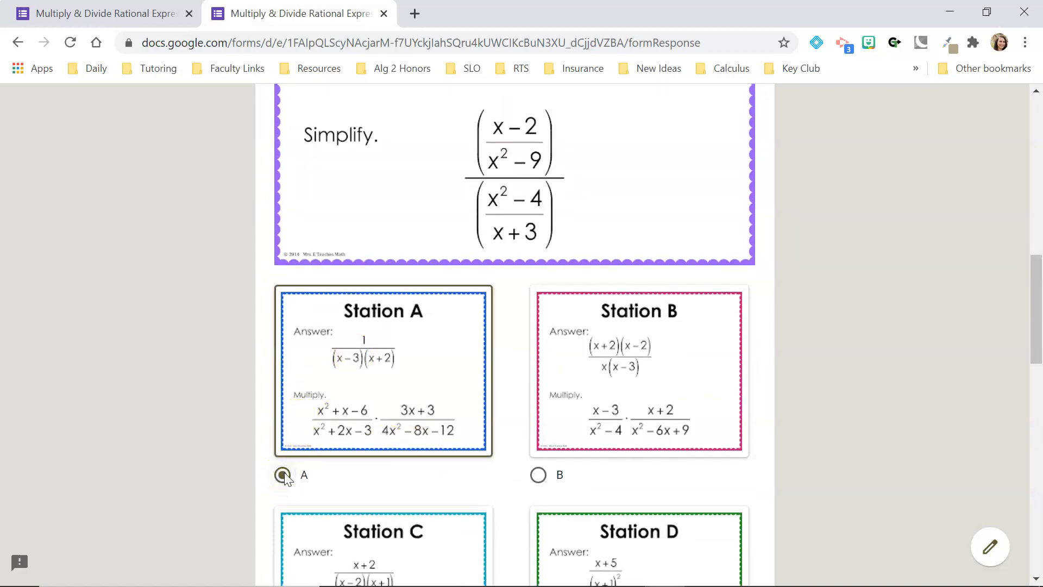
scroll(284, 476, "down", 15)
left_click(354, 466)
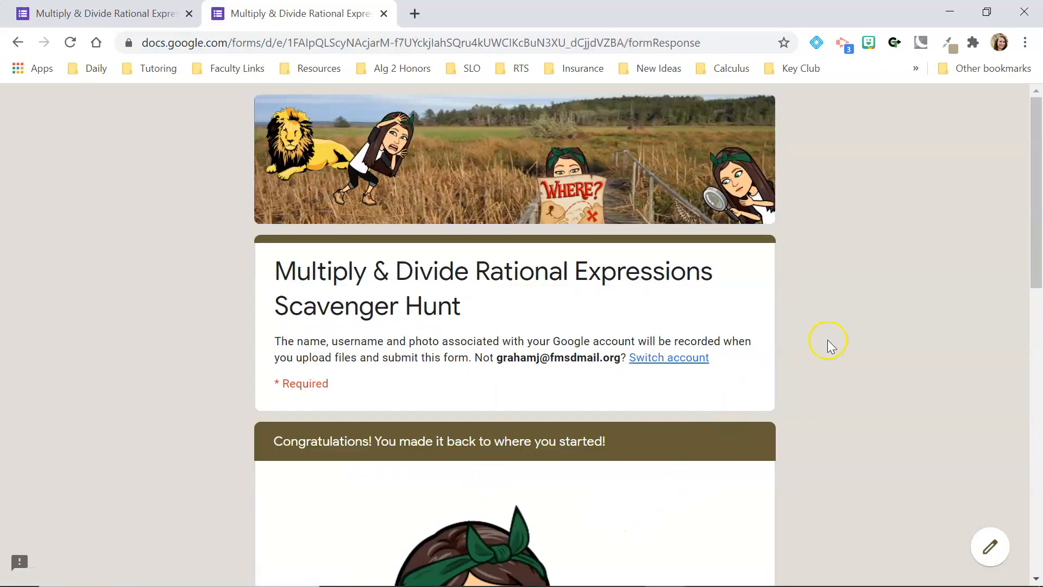
Enter ABCDEFGHJK as the order of solved stations in the final section of the form.
scroll(826, 340, "down", 5)
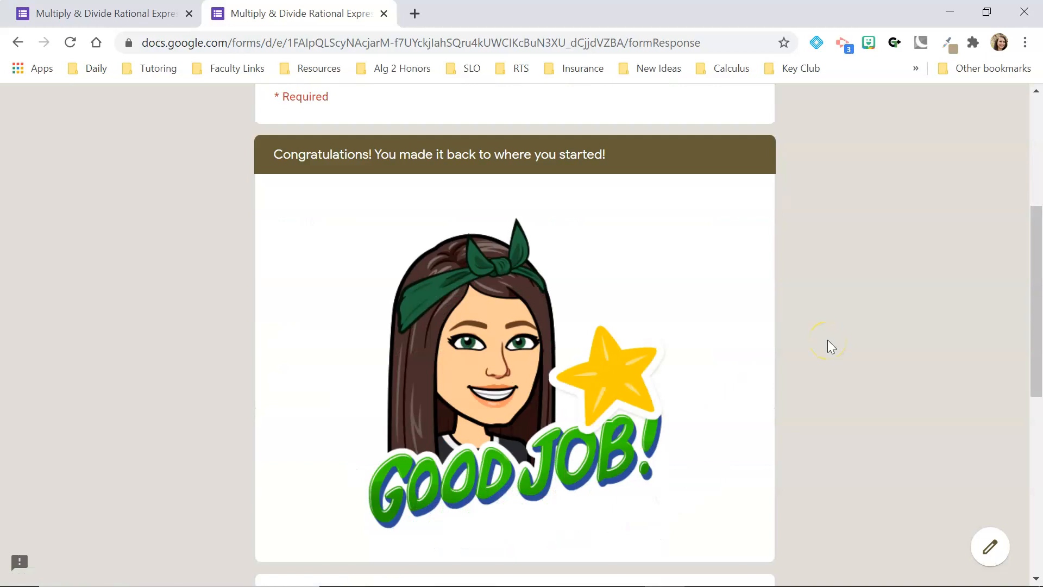
scroll(826, 340, "down", 5)
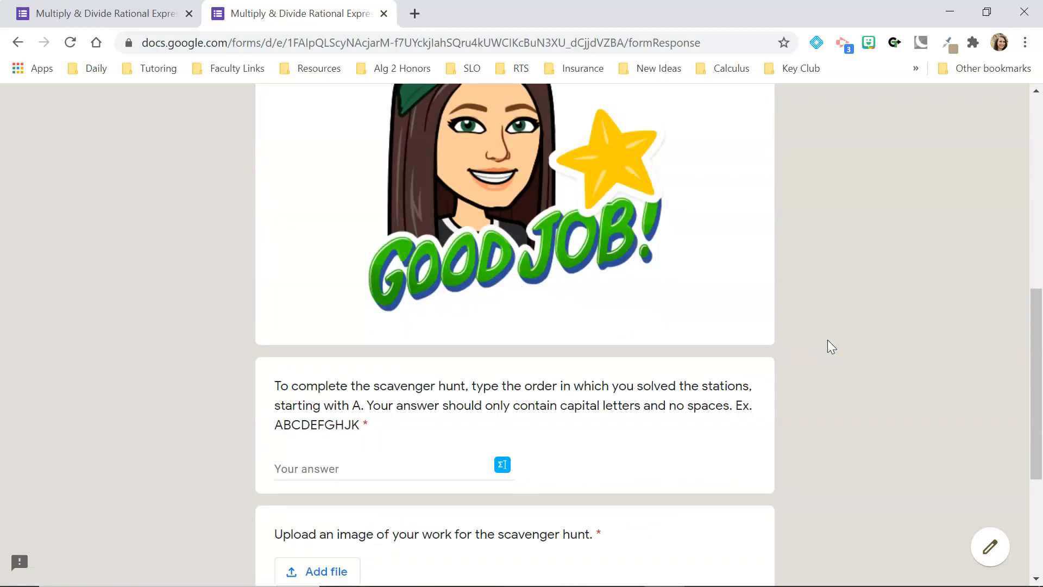
left_click(338, 422)
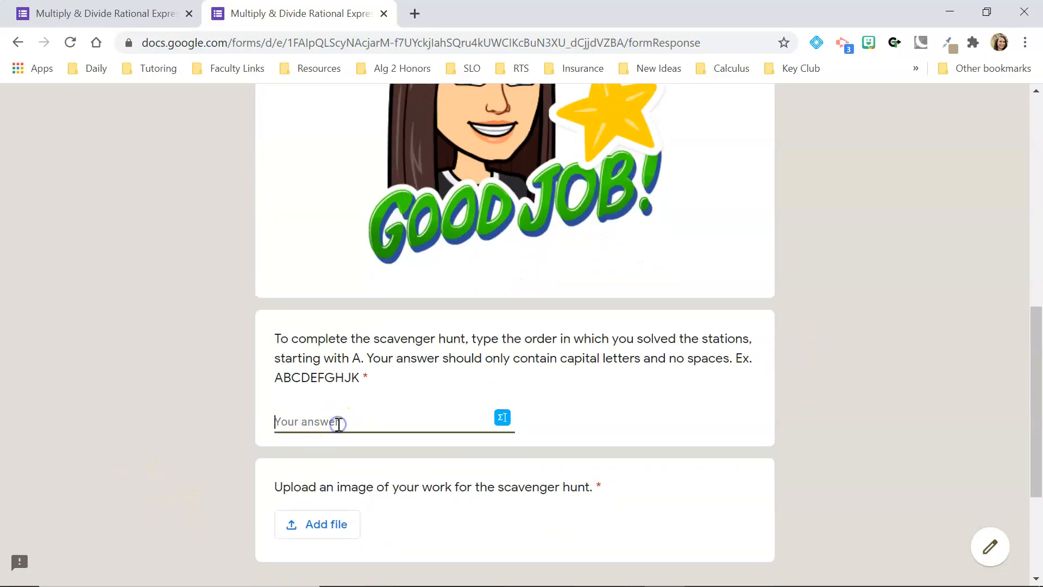
scroll(600, 480, "down", 2)
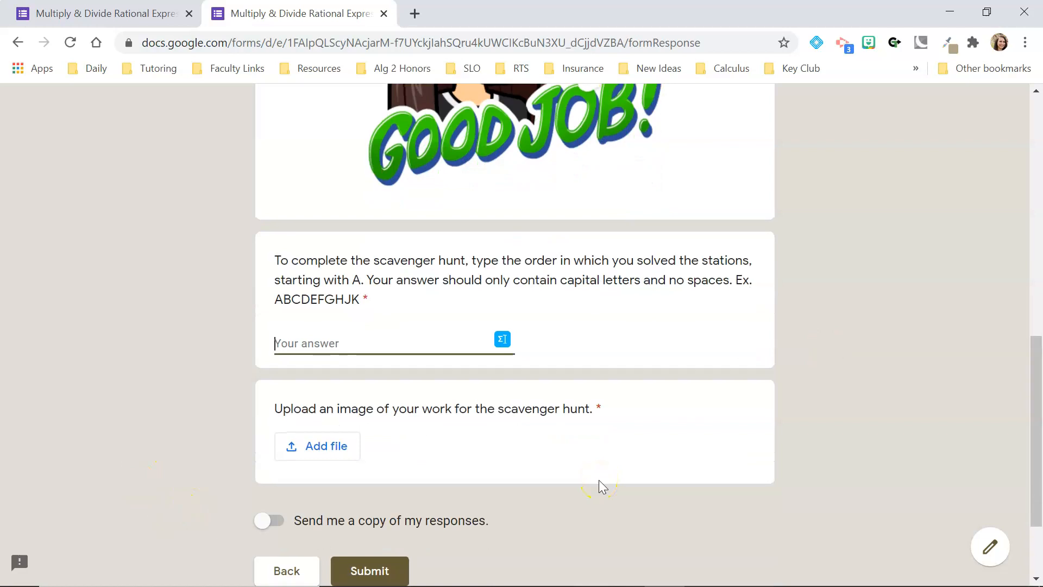
type("ABCDEFGHJK")
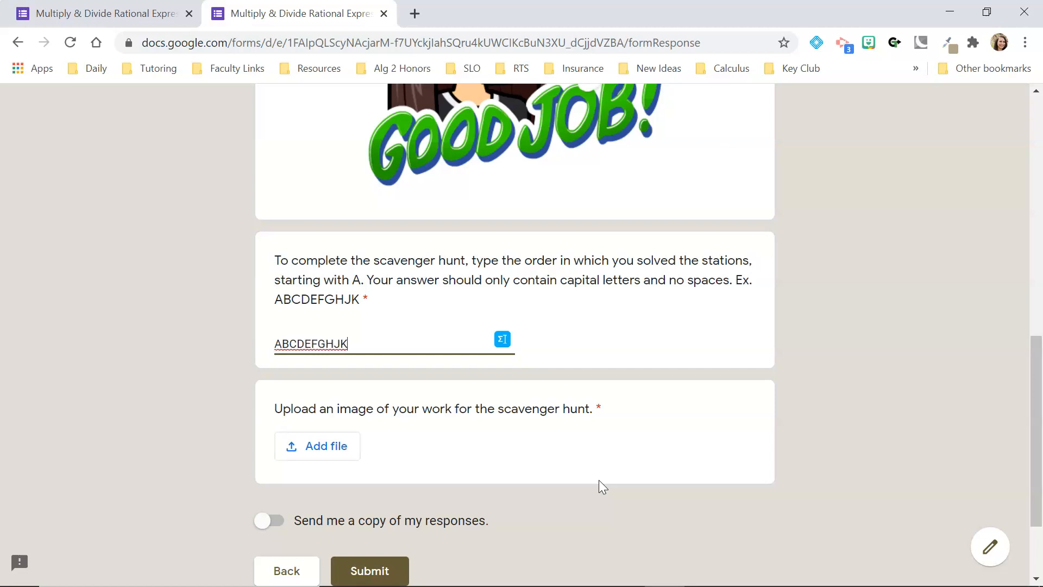
Check the entered station order, then clear it and enter the order in which the stations were actually solved.
left_click(624, 415)
left_click(491, 355)
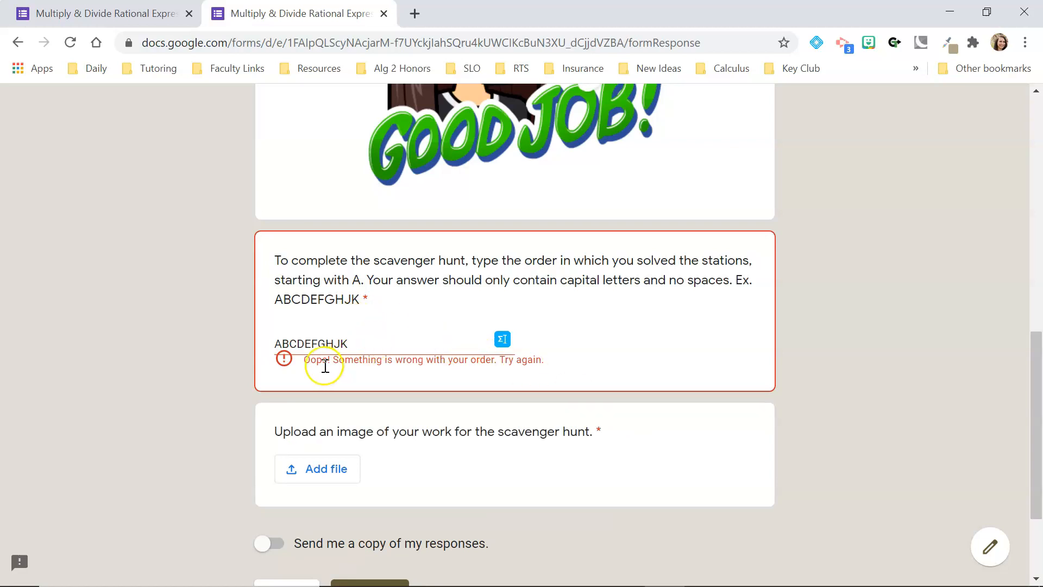
left_click_drag(374, 345, 264, 346)
key("BackSpace")
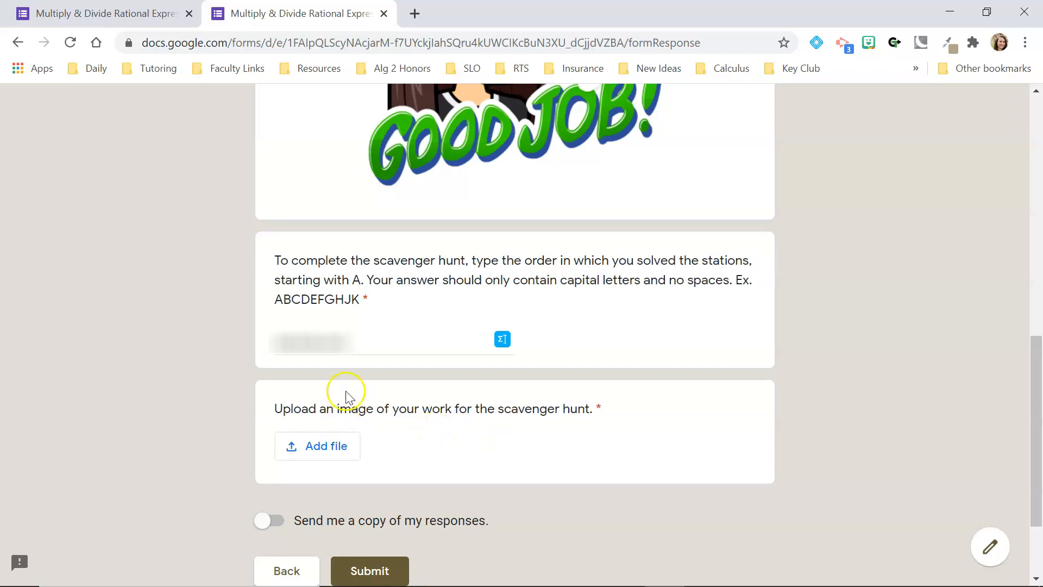
Upload MultiplyandDivideRatExpScavHuntFINAL_002.png as the image of the scavenger hunt work.
left_click(315, 450)
left_click(546, 347)
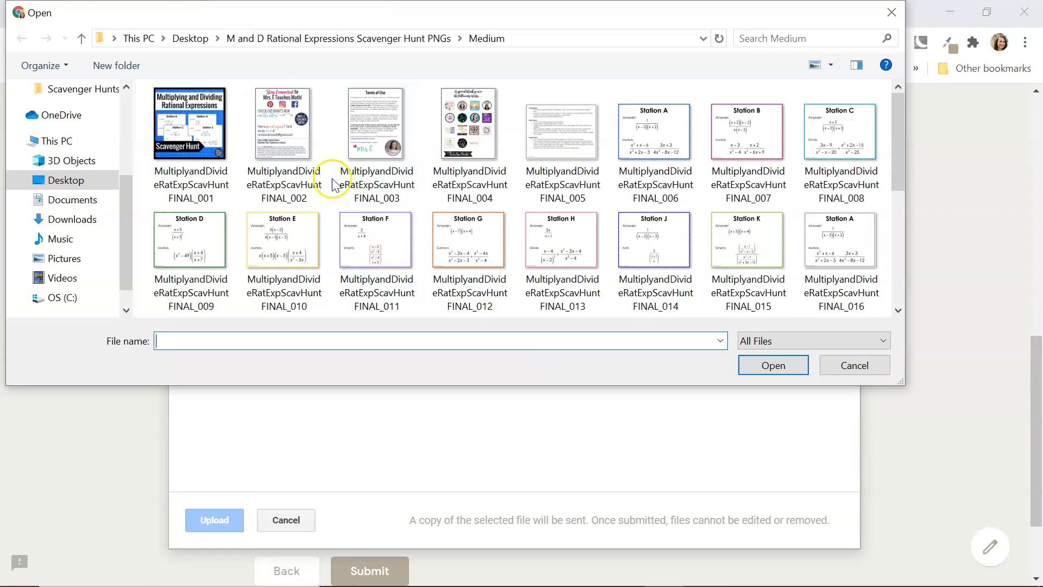
left_click(293, 144)
left_click(773, 365)
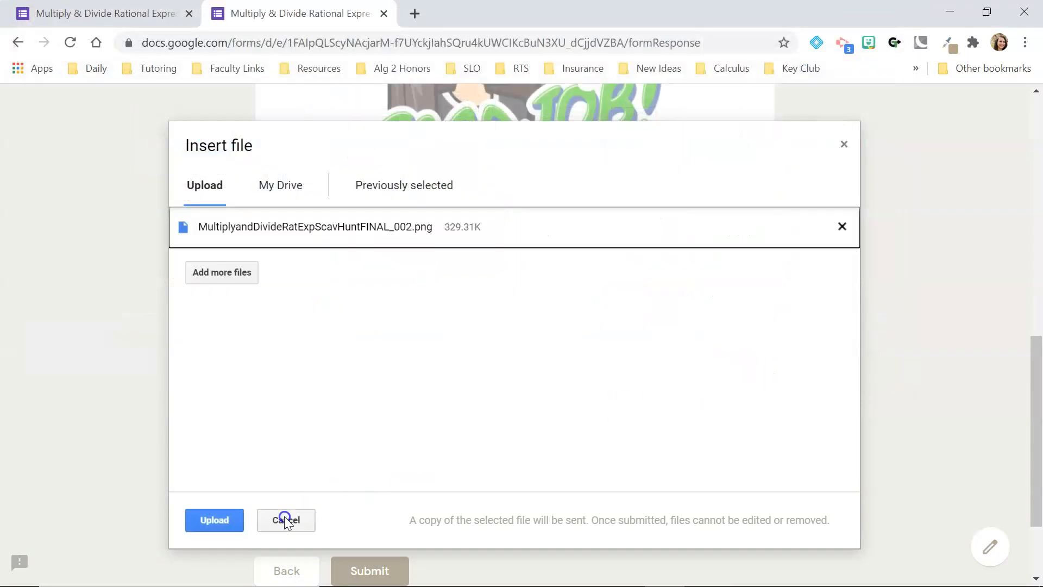
left_click(206, 524)
Submit the completed scavenger hunt form.
left_click(382, 577)
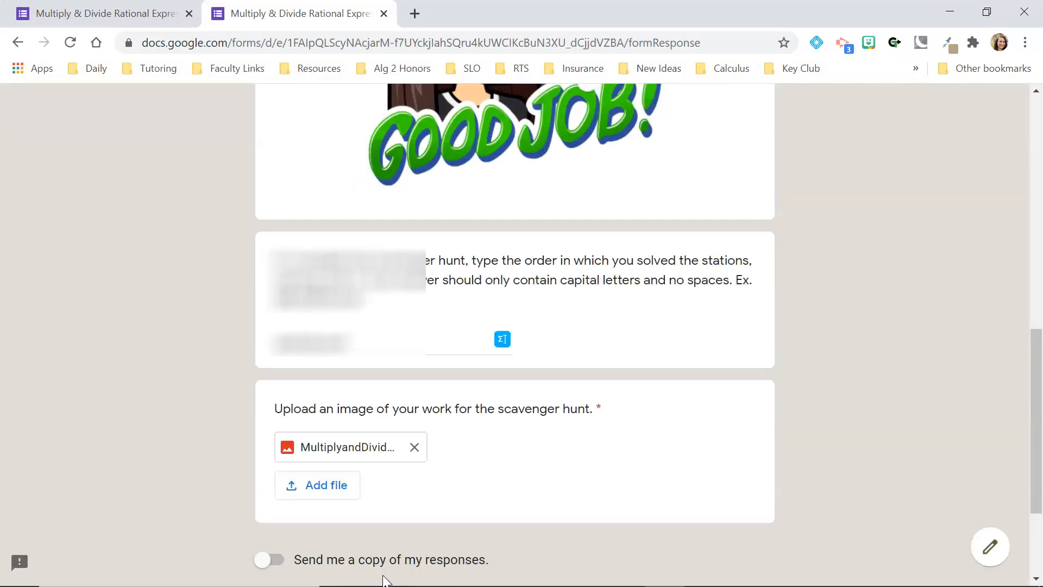
left_click(469, 494)
scroll(468, 491, "down", 2)
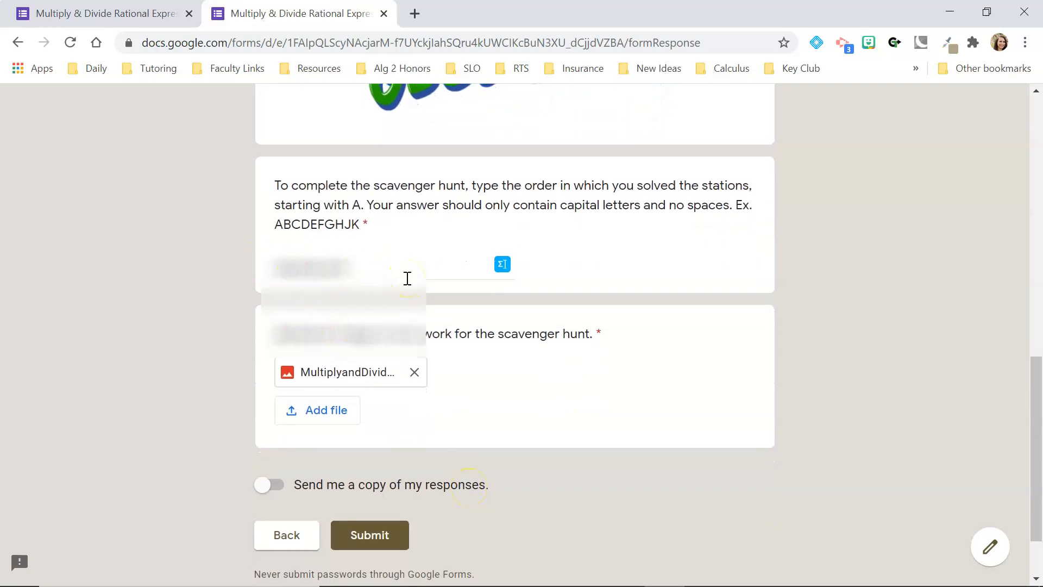
left_click(360, 534)
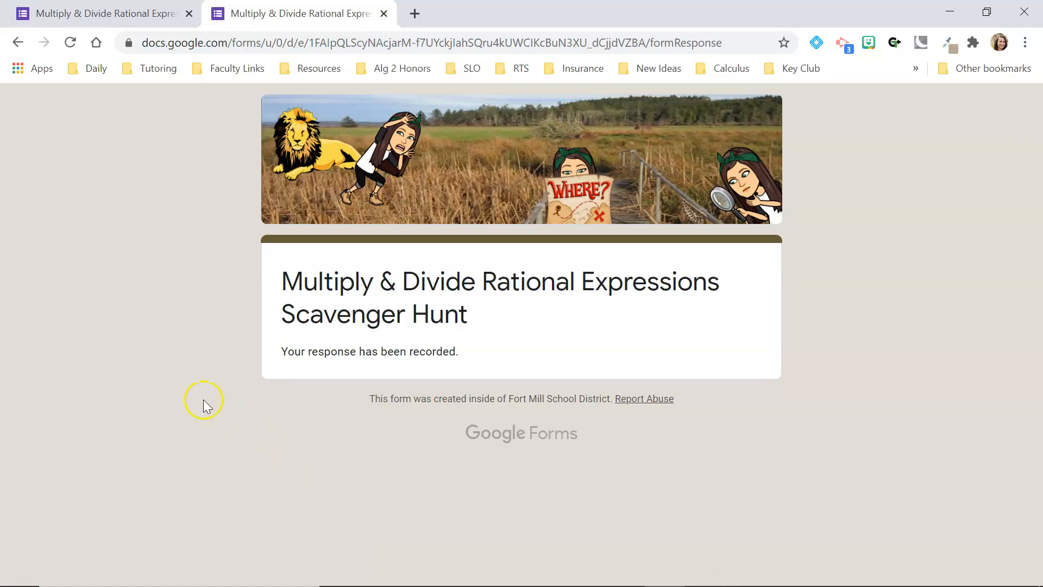
Go back to the form editor, open the responses summary, and review the answers recorded for Stations A through K.
left_click(96, 14)
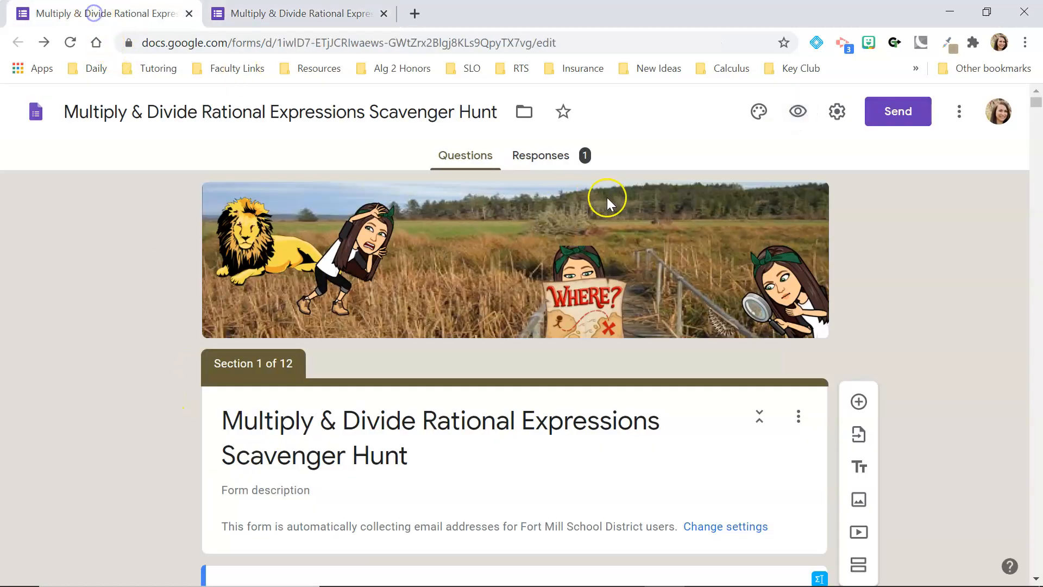
left_click(549, 156)
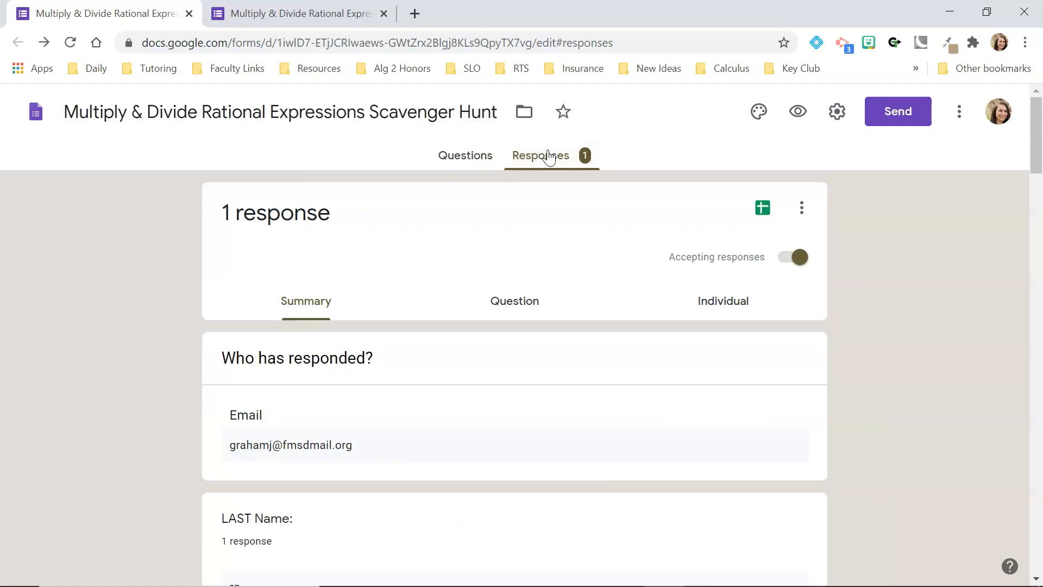
scroll(799, 435, "down", 10)
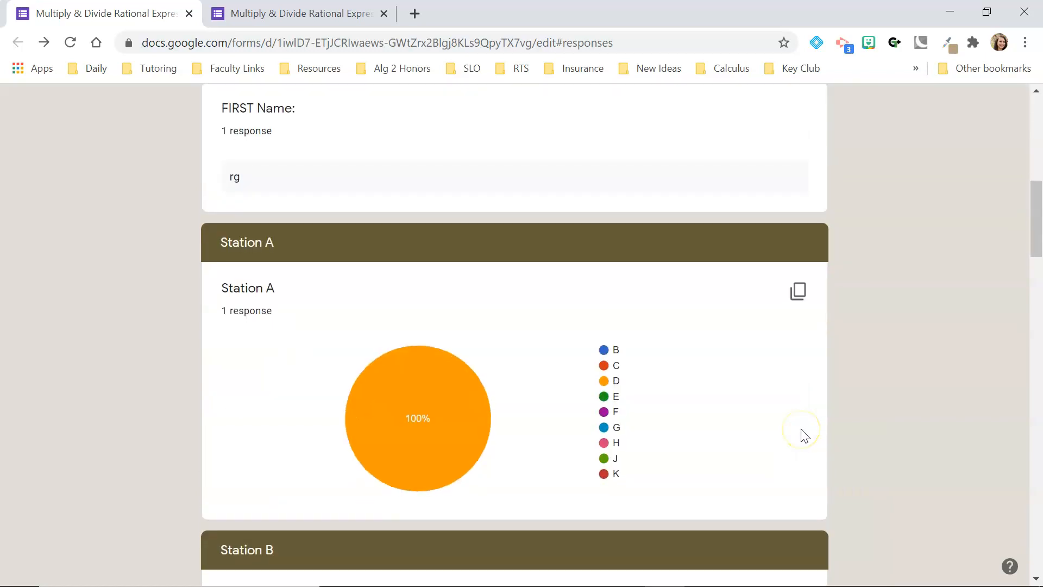
scroll(804, 435, "down", 4)
scroll(804, 435, "up", 2)
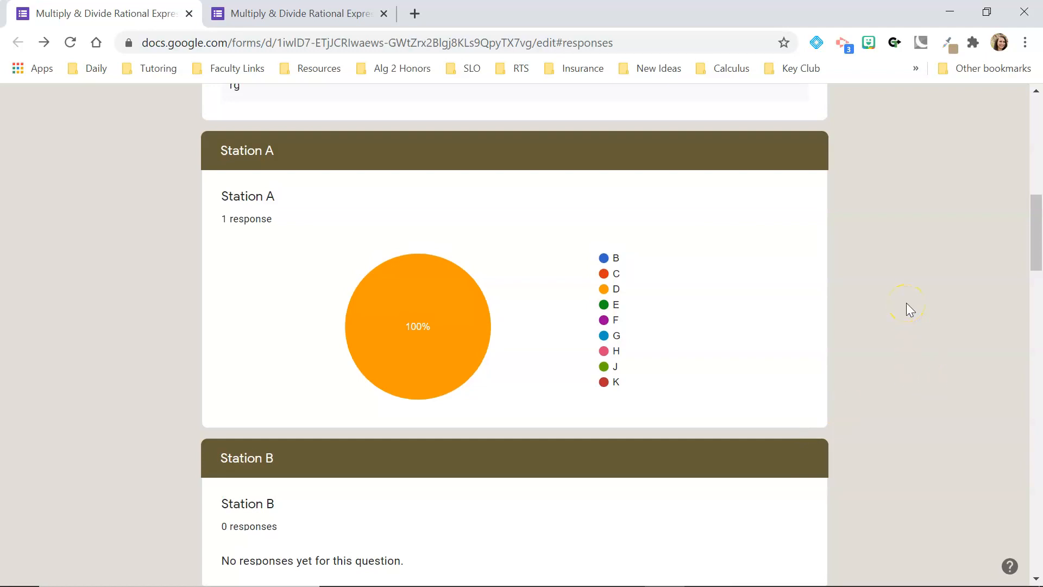
scroll(907, 304, "down", 15)
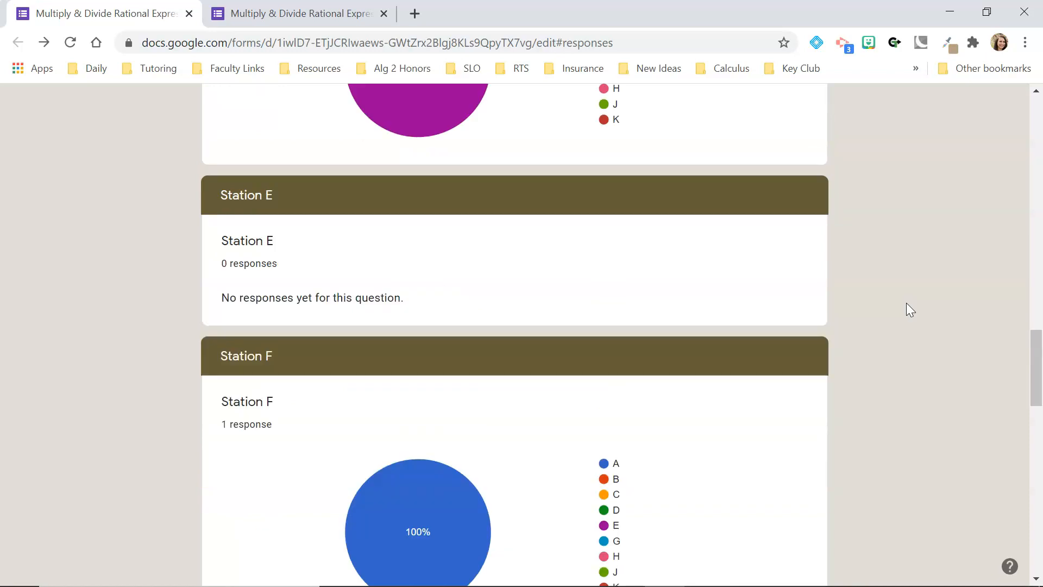
scroll(906, 303, "down", 4)
scroll(907, 303, "down", 3)
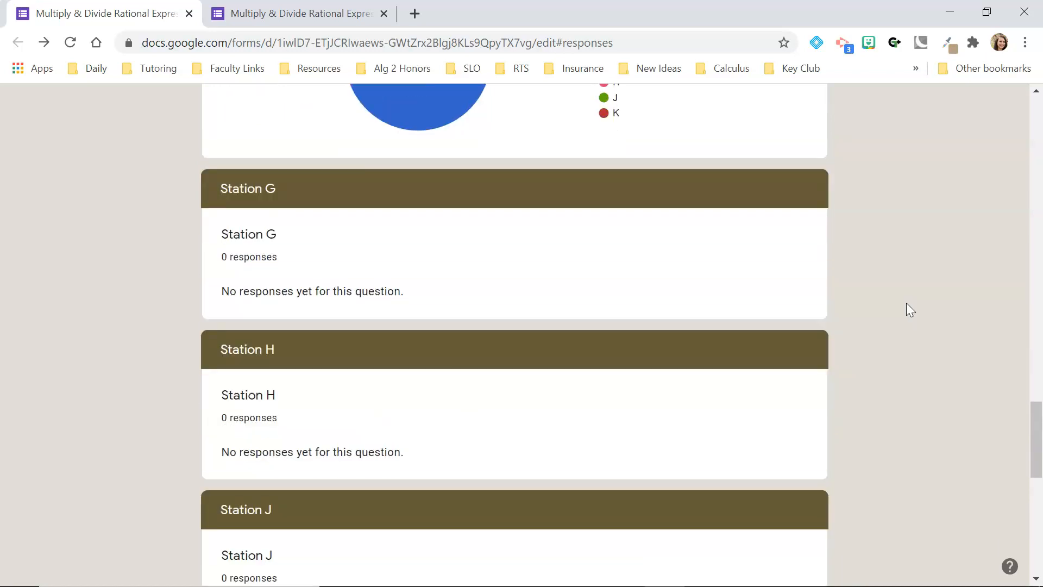
scroll(906, 303, "down", 5)
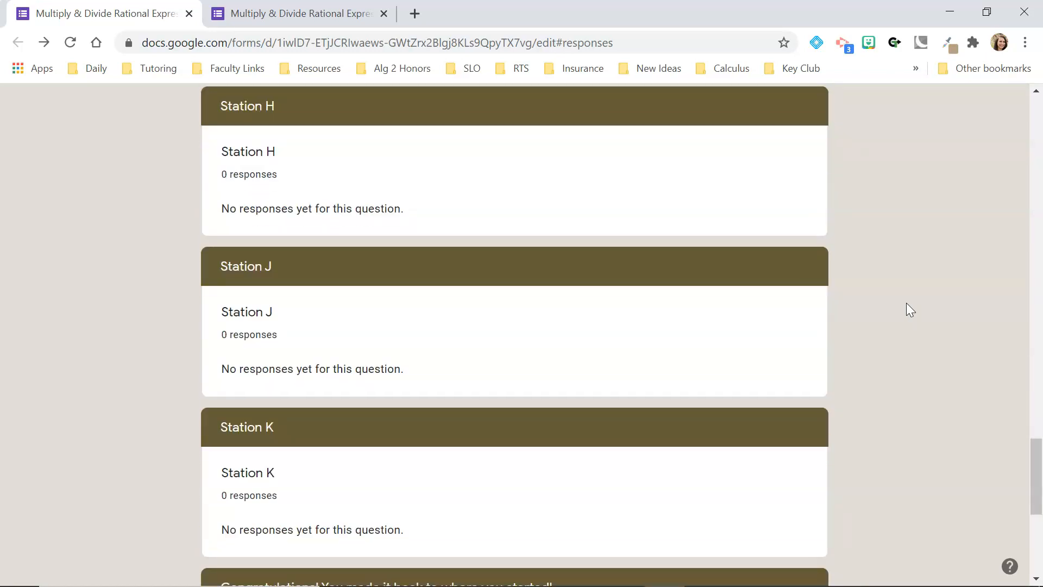
scroll(906, 310, "down", 3)
Go back over the response summary to compare the visited stations, such as D and F, with the unvisited ones.
scroll(906, 310, "up", 2)
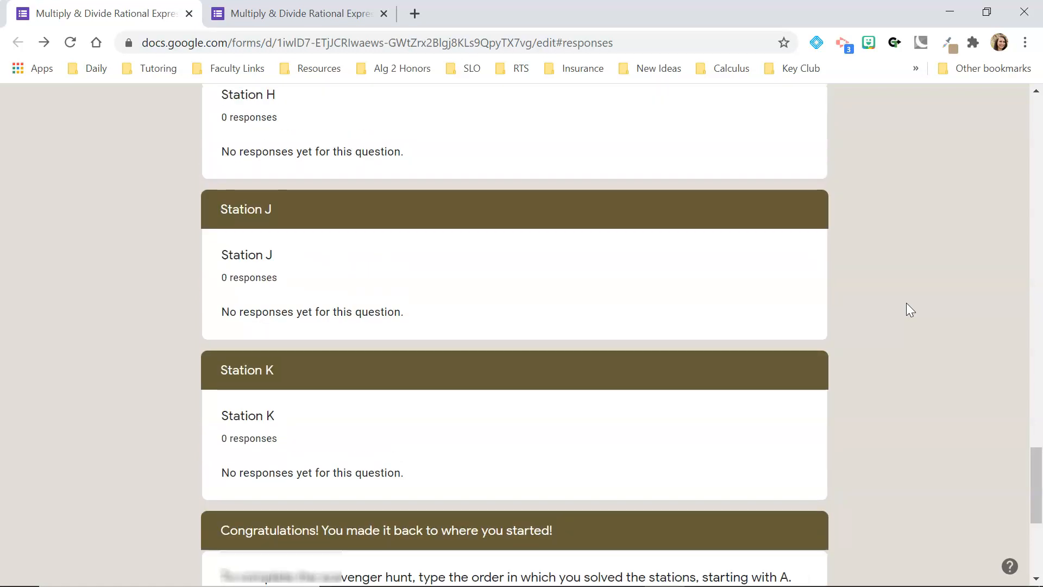
scroll(906, 310, "up", 2)
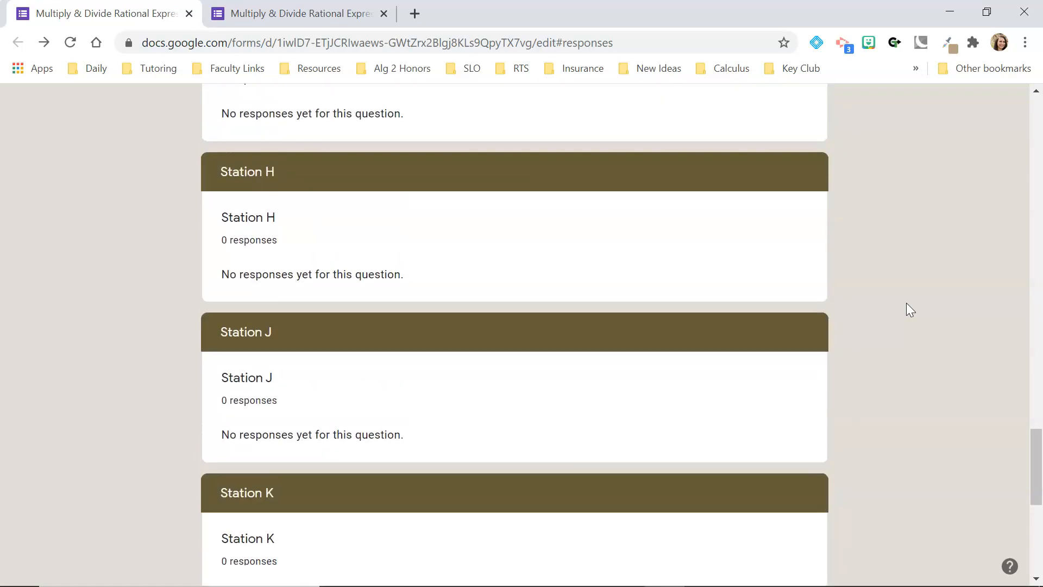
scroll(906, 310, "up", 12)
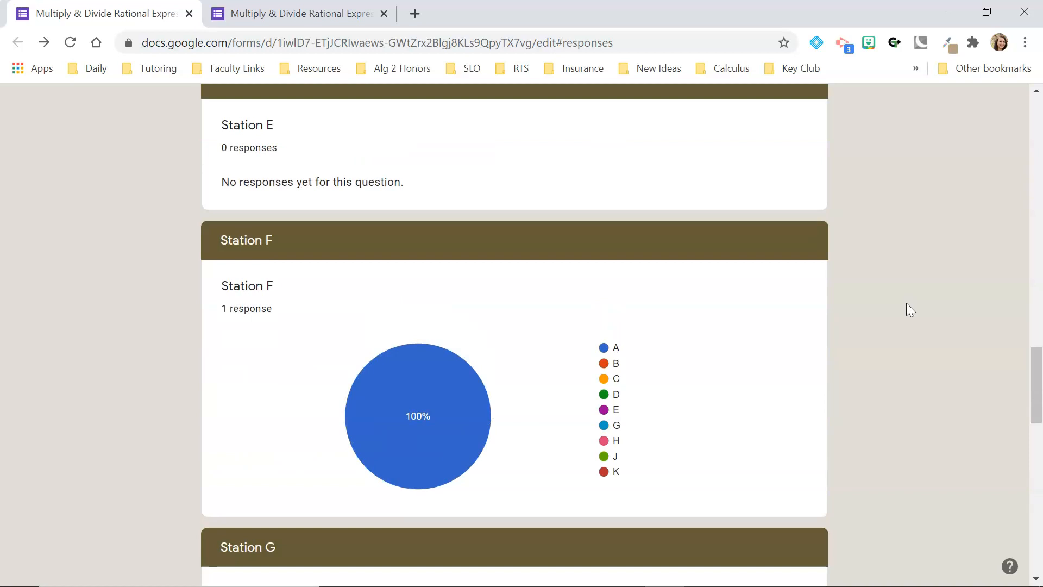
scroll(906, 303, "up", 1)
scroll(906, 303, "down", 3)
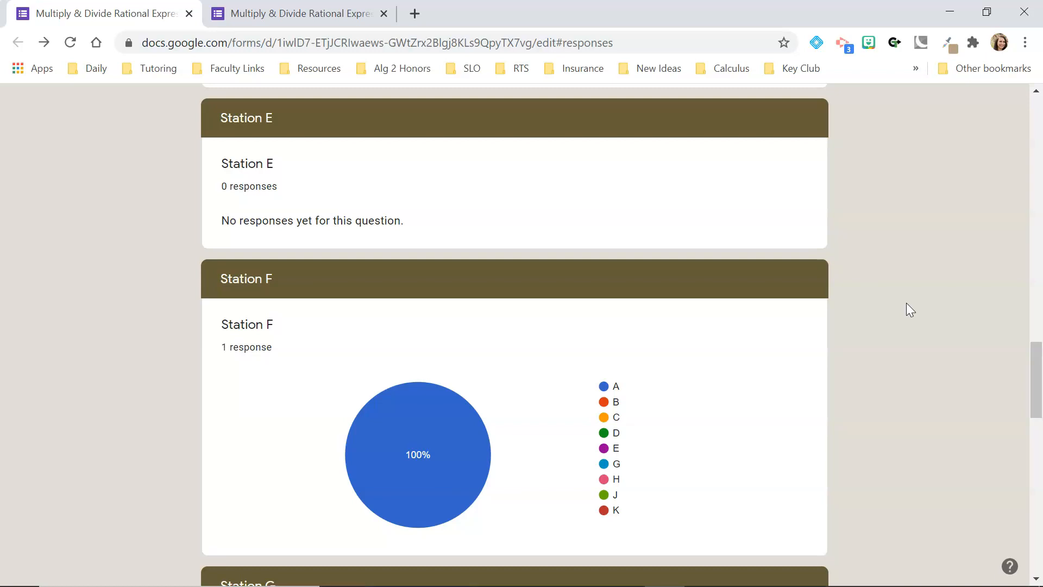
scroll(906, 304, "up", 8)
scroll(906, 304, "up", 2)
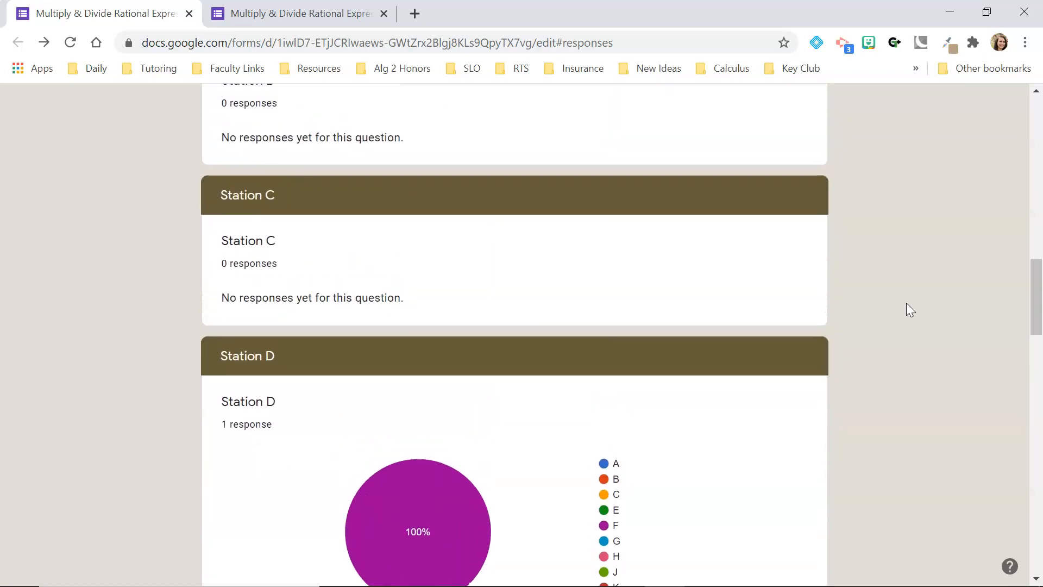
scroll(906, 309, "down", 10)
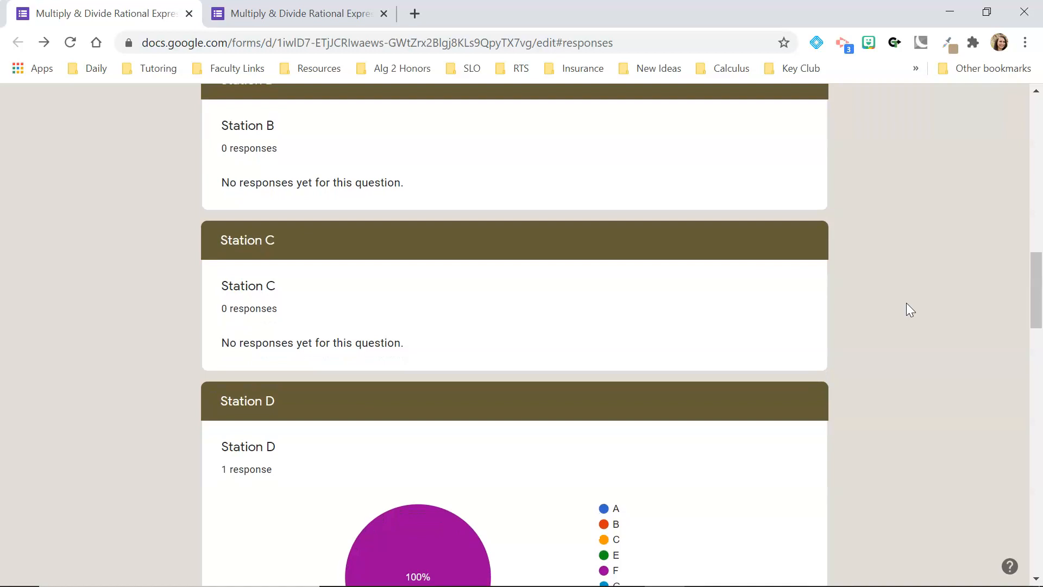
Review the final section's station order response, open the uploaded work image, and close it again.
scroll(907, 305, "down", 18)
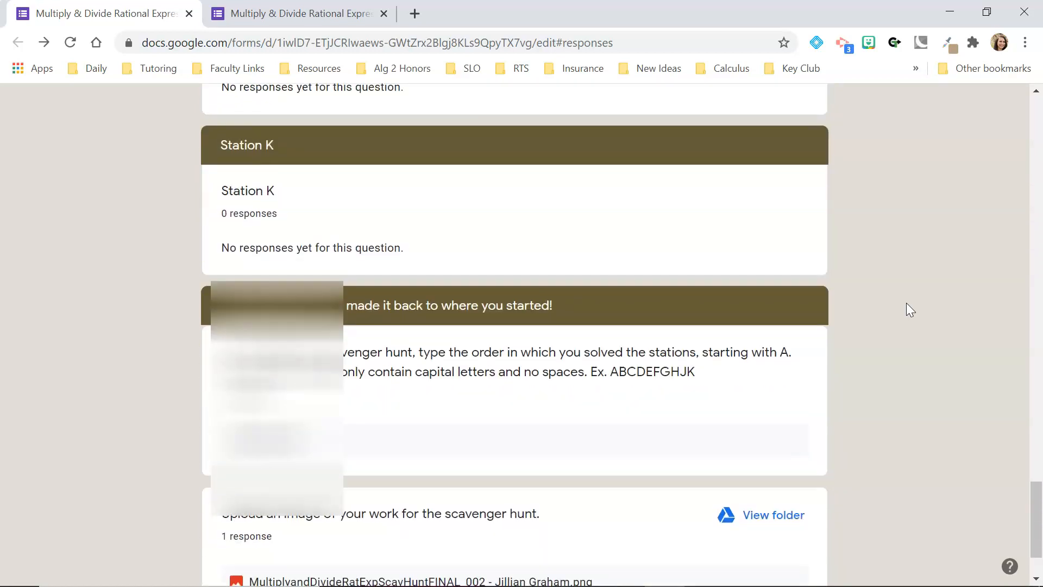
scroll(906, 305, "down", 2)
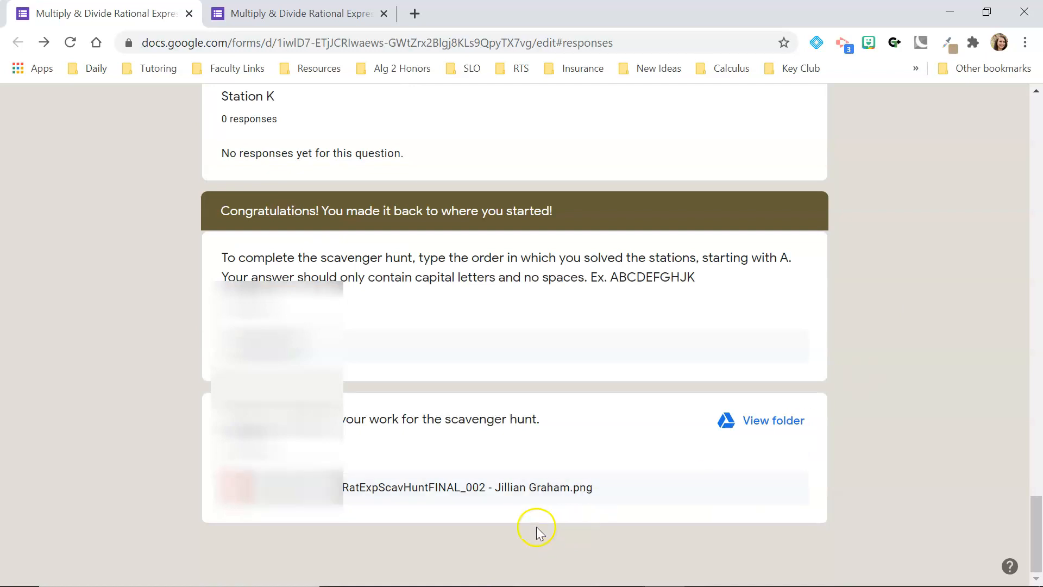
left_click(503, 487)
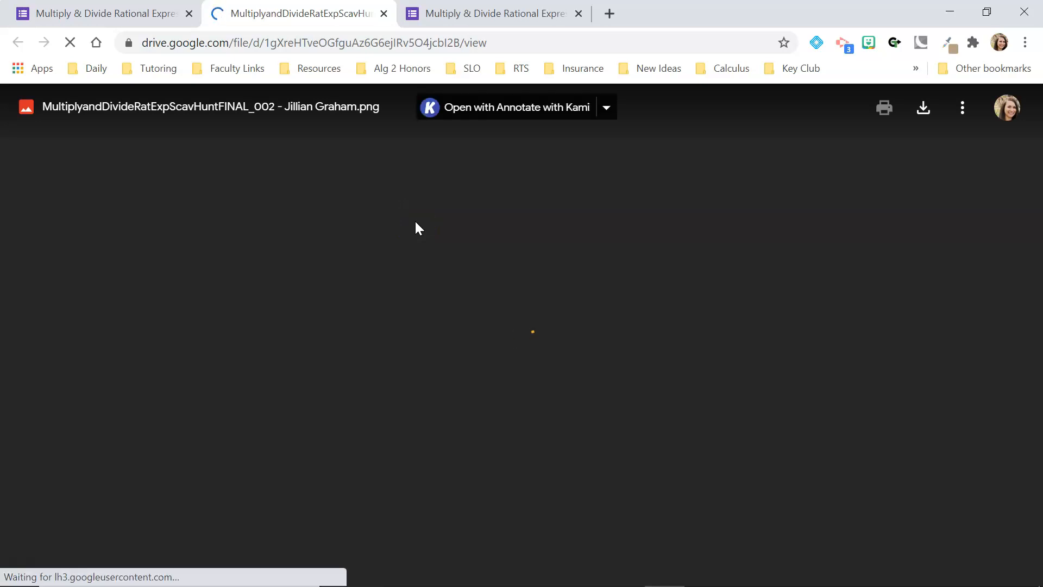
left_click(384, 15)
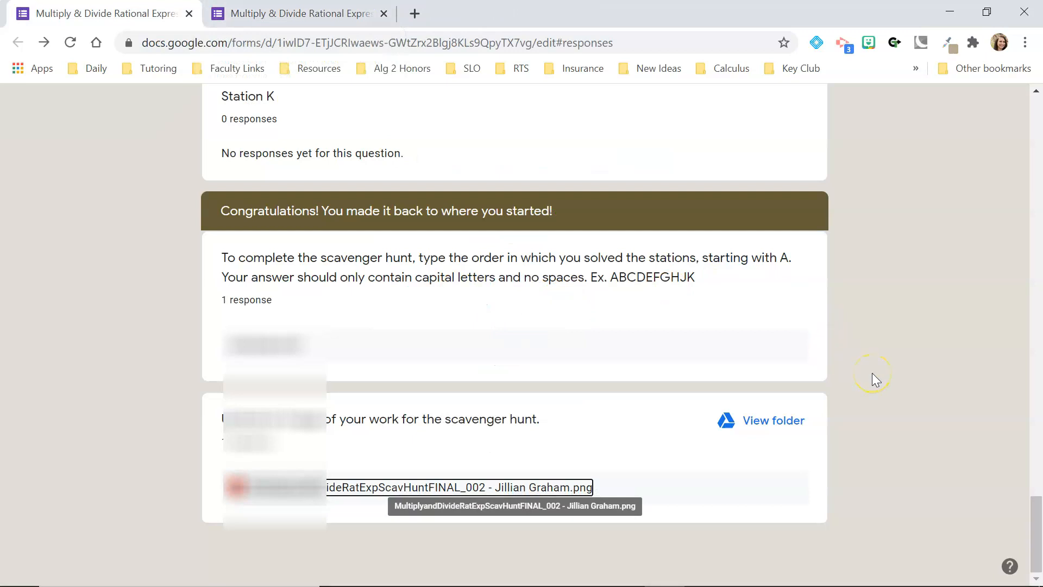
Return to the form's questions and examine which section each Station A answer choice leads to.
scroll(872, 372, "up", 20)
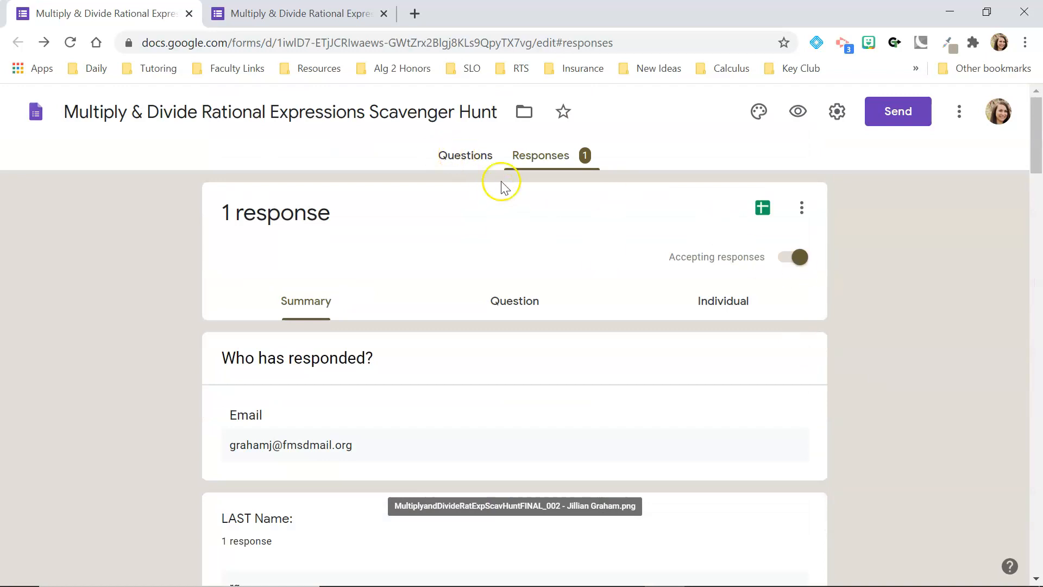
left_click(466, 162)
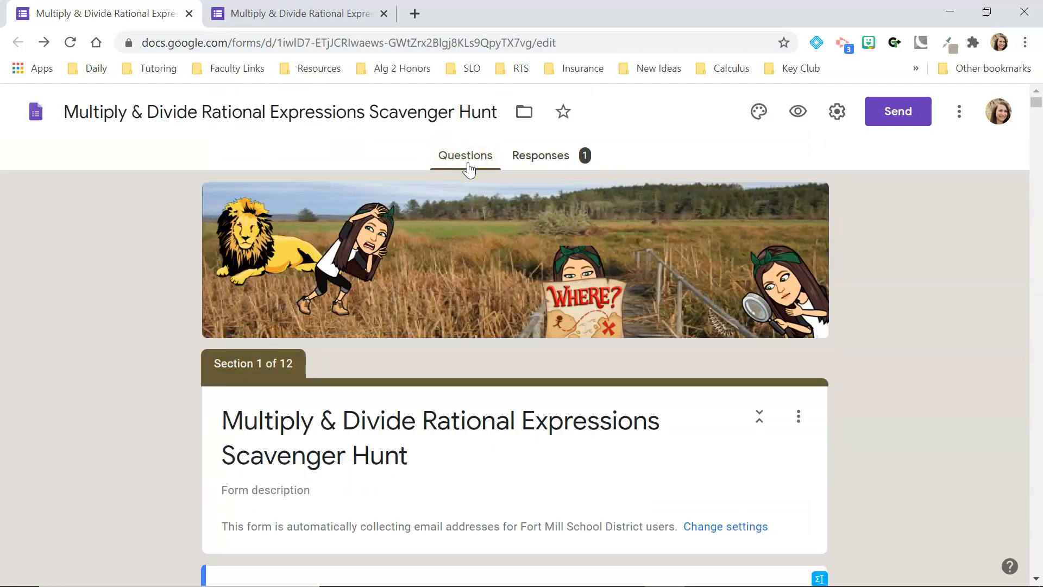
scroll(117, 338, "down", 20)
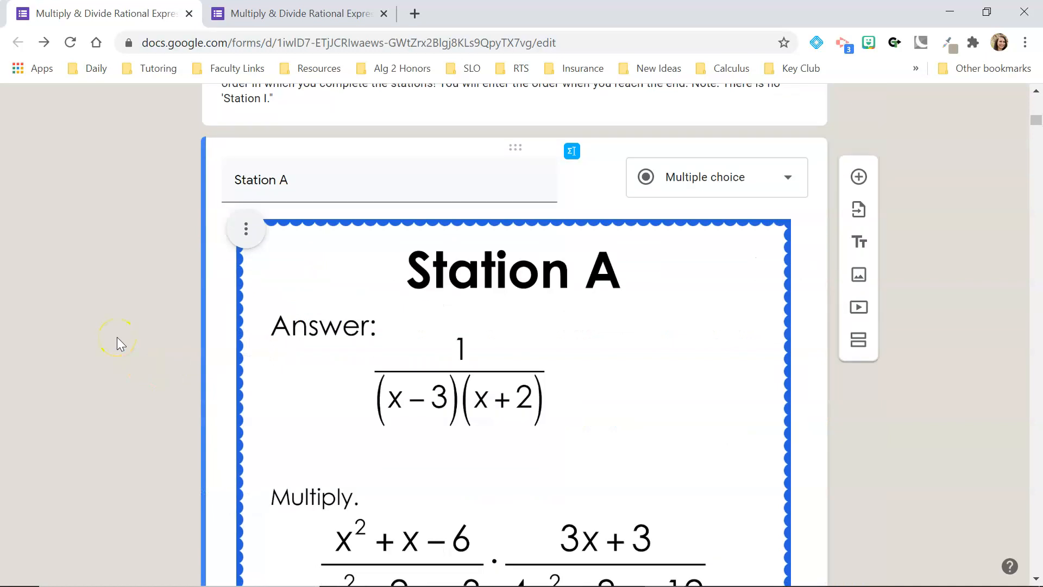
scroll(116, 337, "down", 1)
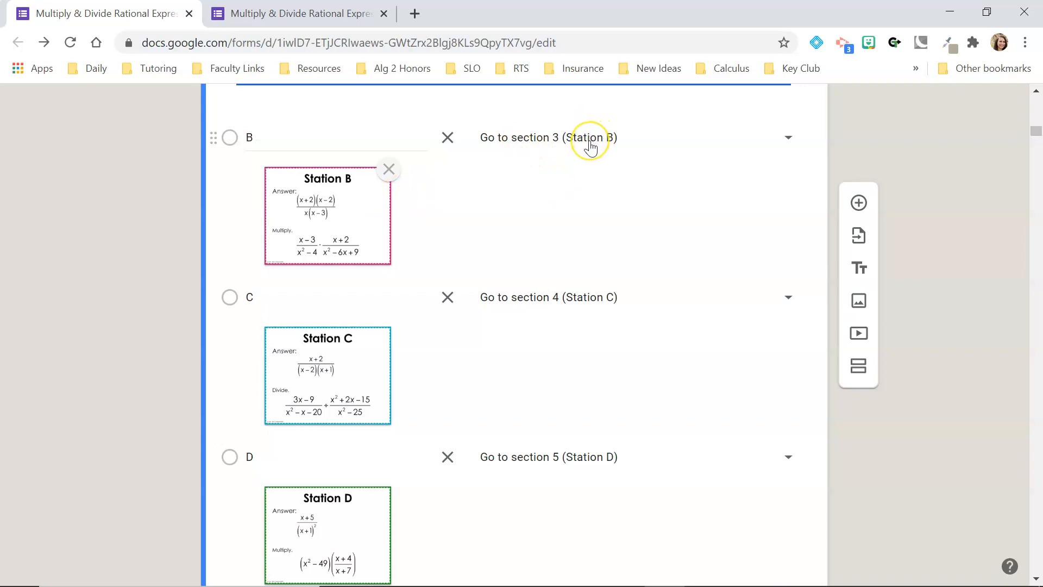
scroll(638, 342, "down", 12)
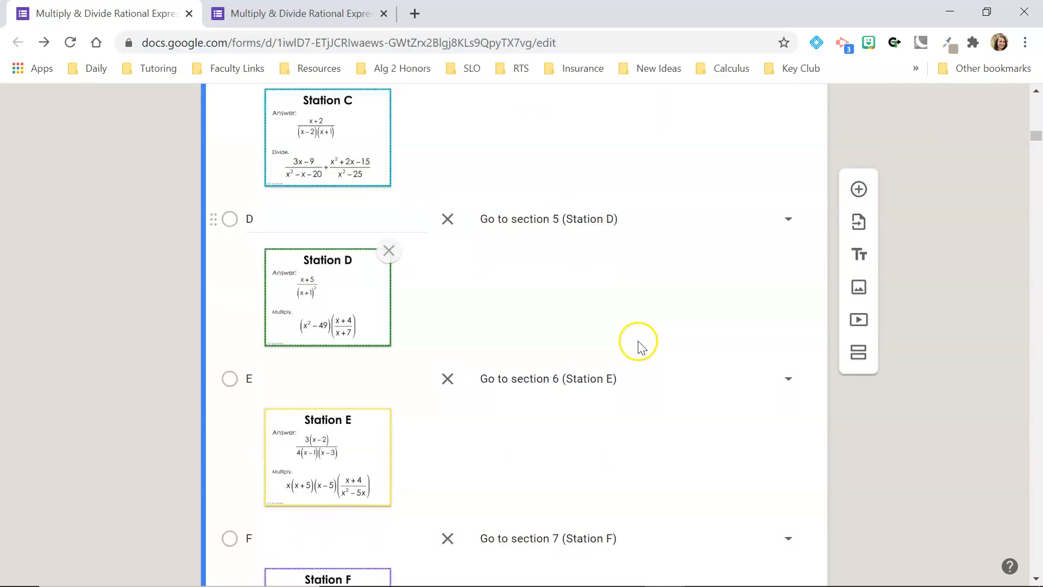
scroll(639, 342, "down", 16)
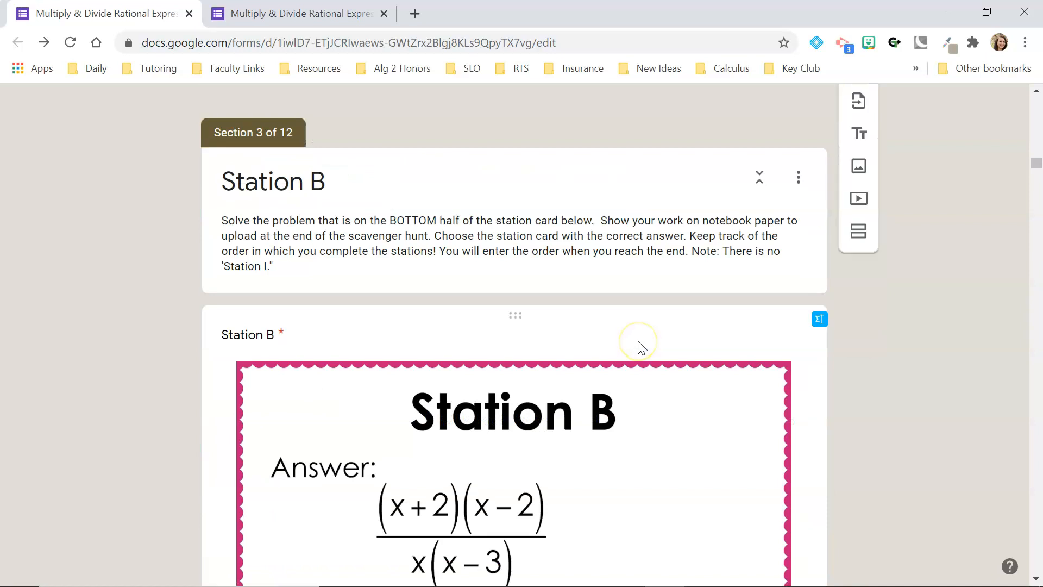
Find the Station F question and examine which section each of its answer choices leads to, starting with choice A.
scroll(641, 347, "down", 20)
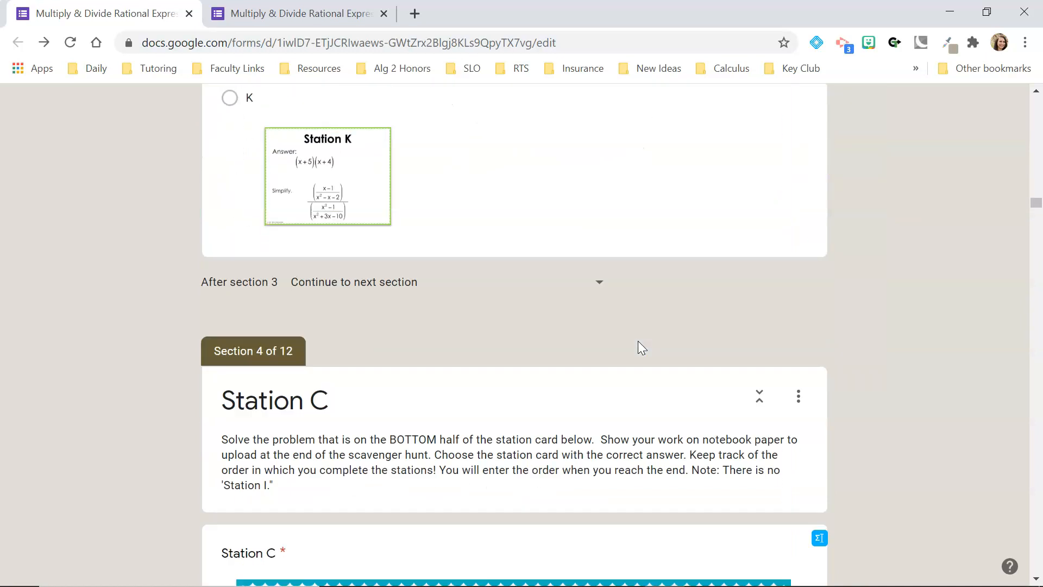
scroll(641, 348, "down", 20)
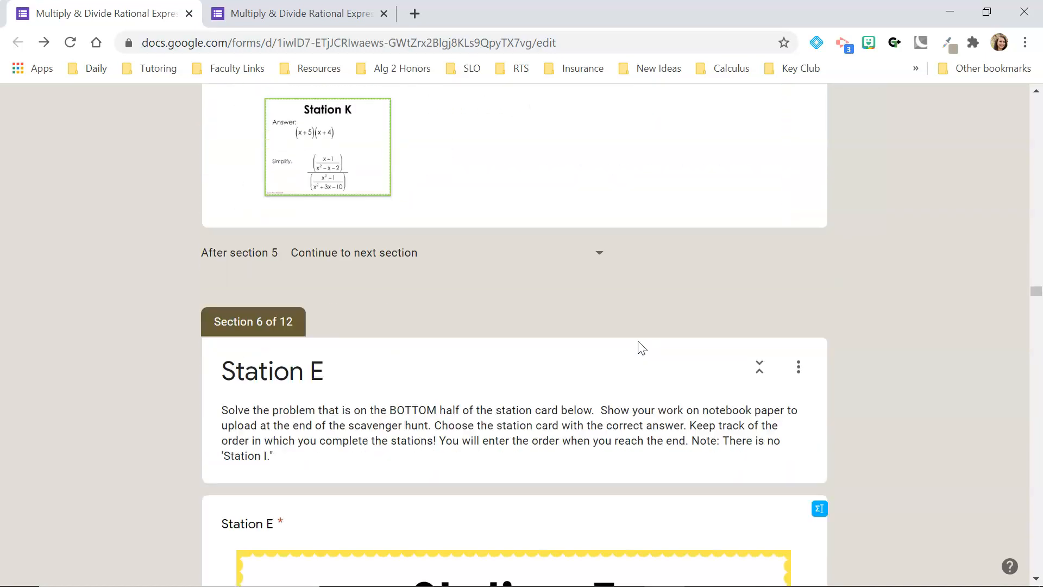
scroll(641, 348, "down", 20)
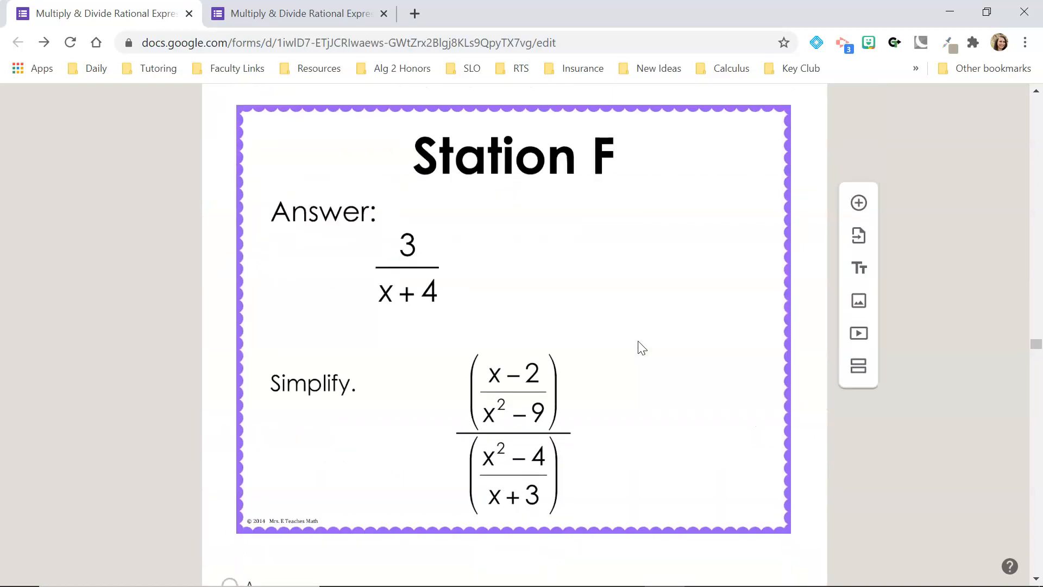
left_click(429, 307)
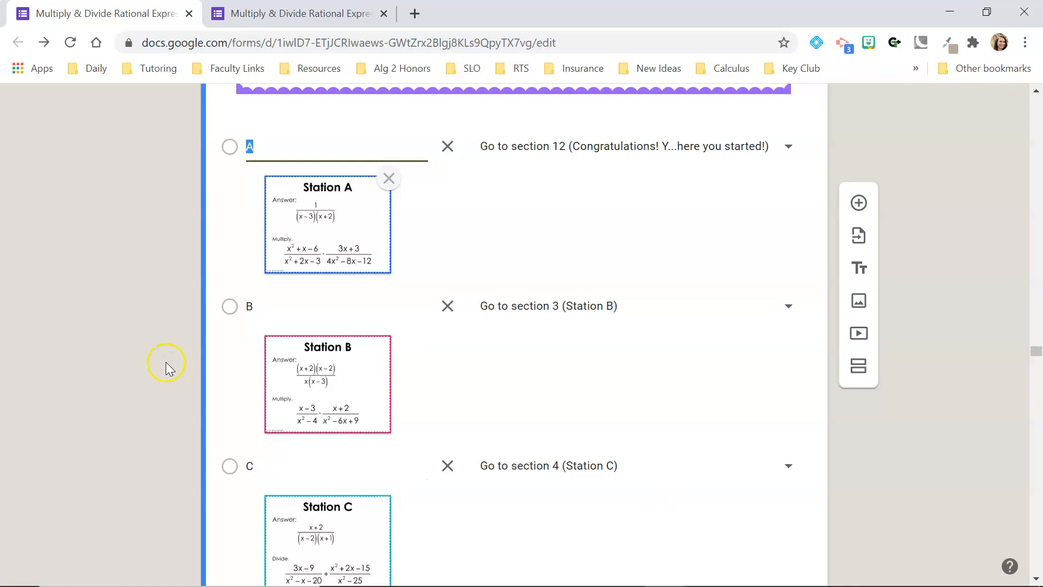
Create a new blank Google Form in a separate browser tab using the form.new address.
left_click(415, 13)
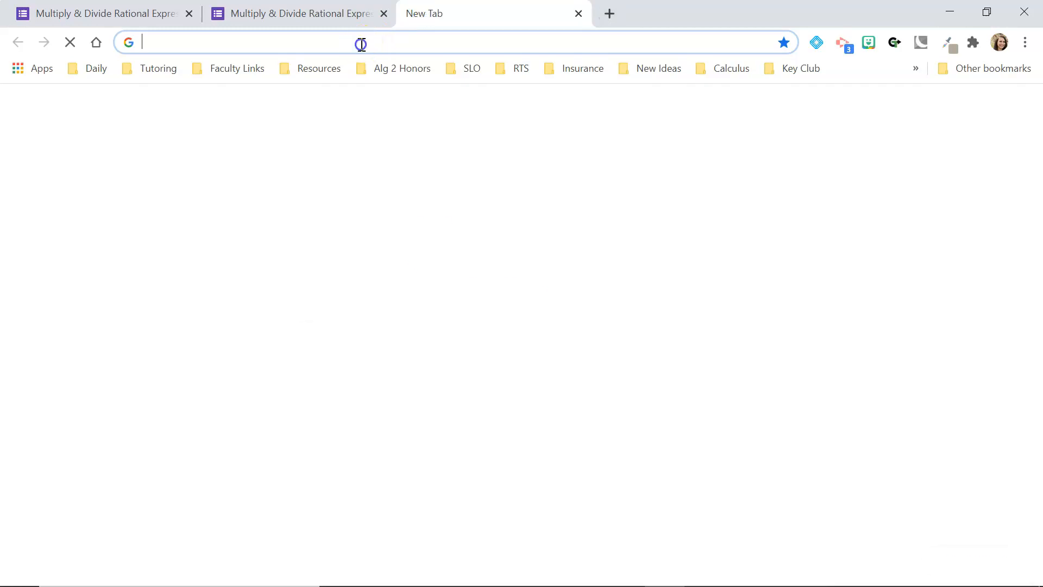
type("form.new")
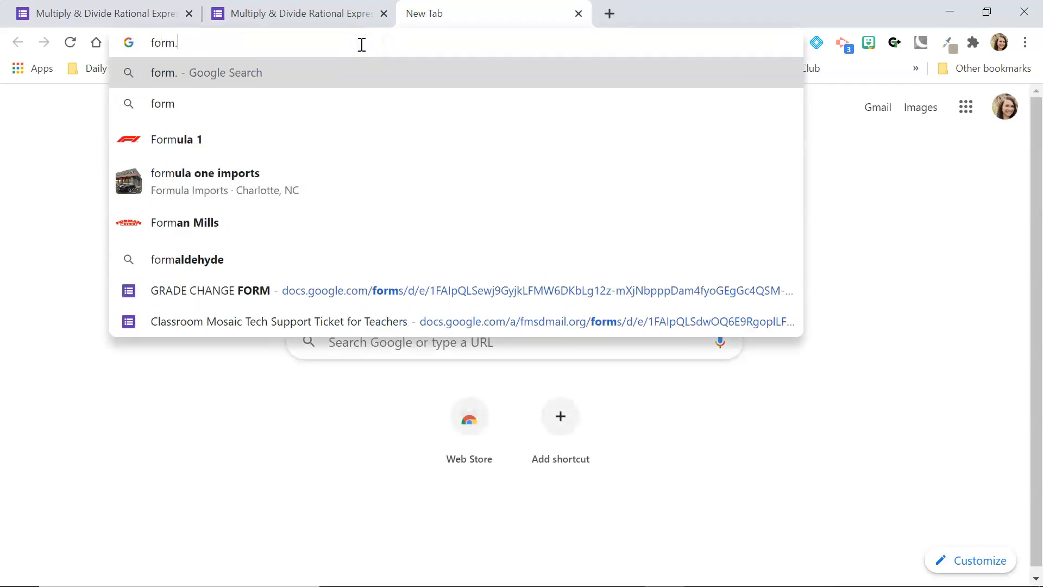
key("Return")
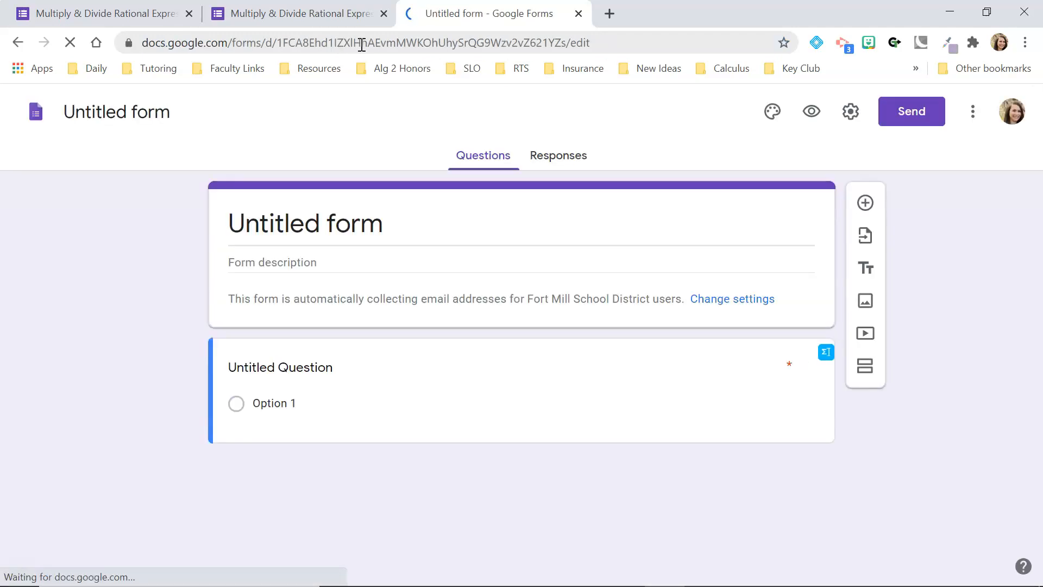
Title the new form "Add & Subtract Rational Expressions".
left_click(291, 213)
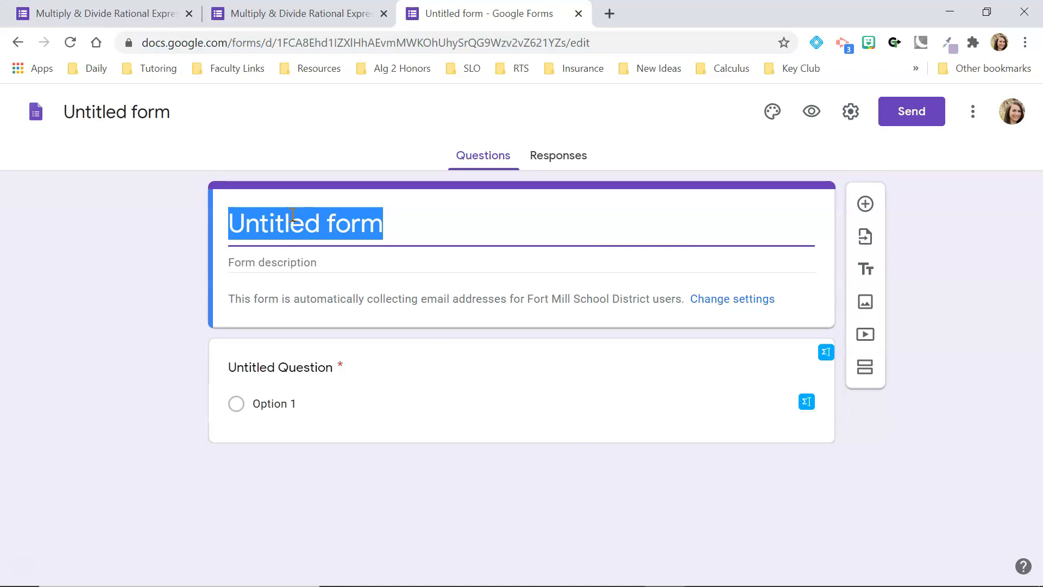
type("Add")
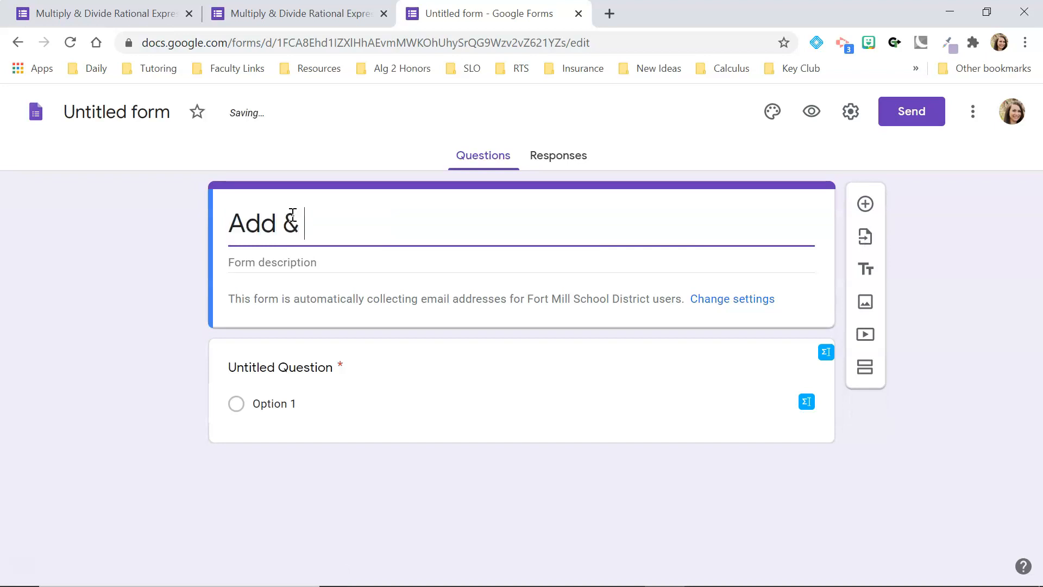
type(" & Subs")
key("BackSpace")
type("tract Rational Func")
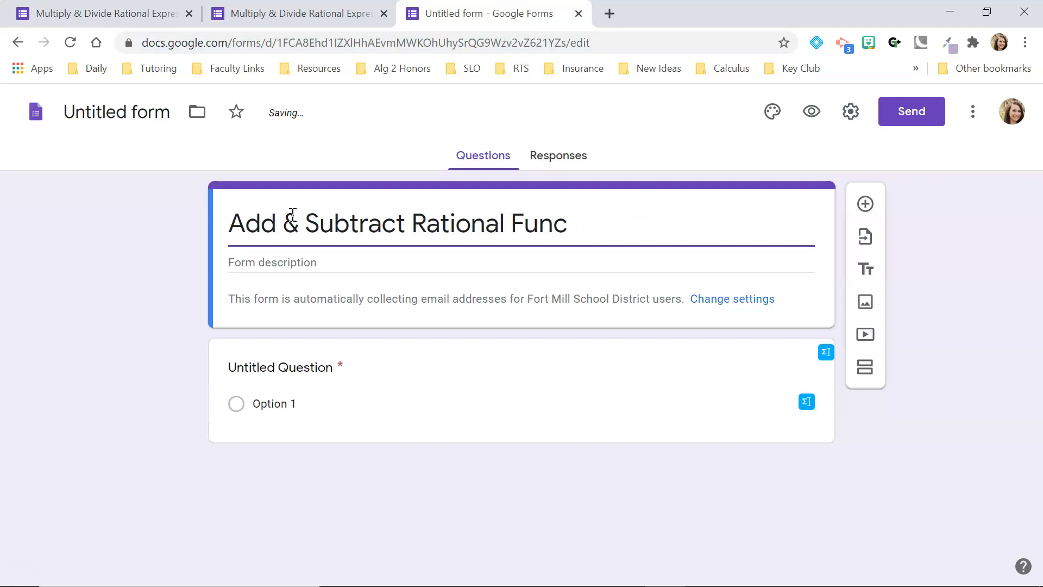
key("BackSpace")
key("BackSpace")
key("BackSpace")
key("BackSpace")
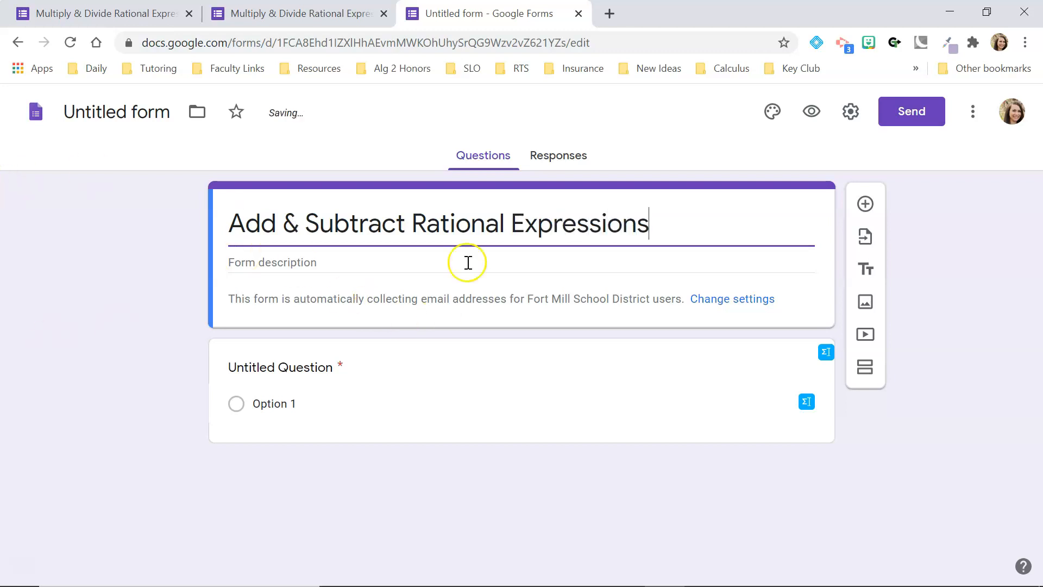
Upload the "Scavenger Hunt Google Form Headers" image from the Downloads folder as the form's header.
left_click(772, 113)
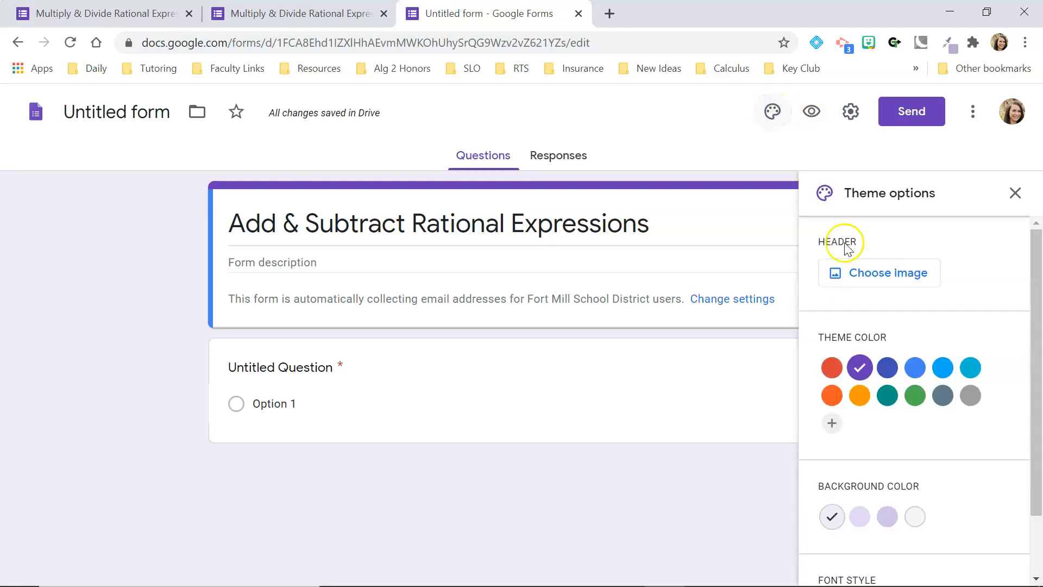
left_click(869, 277)
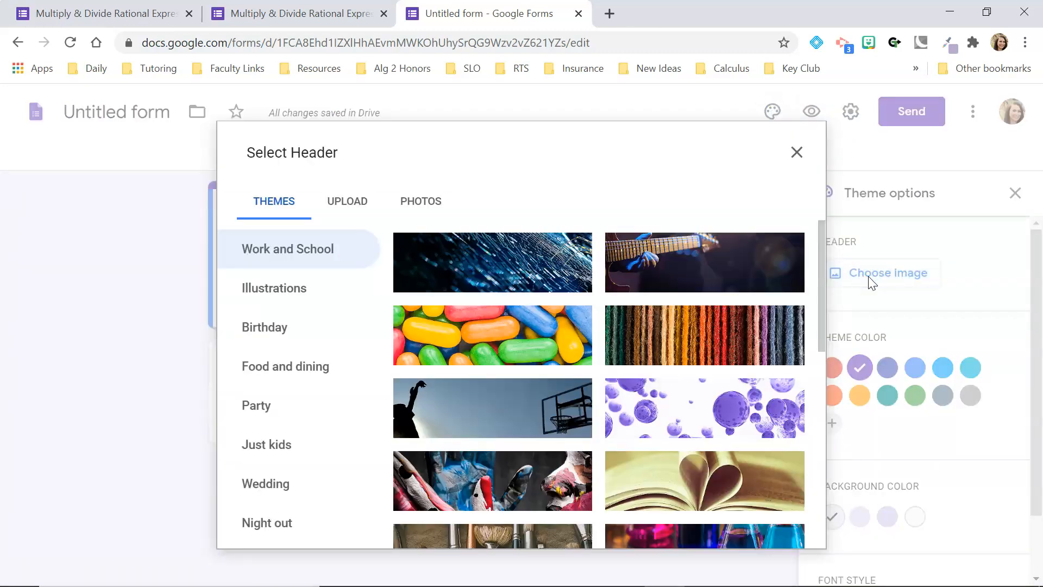
left_click(351, 200)
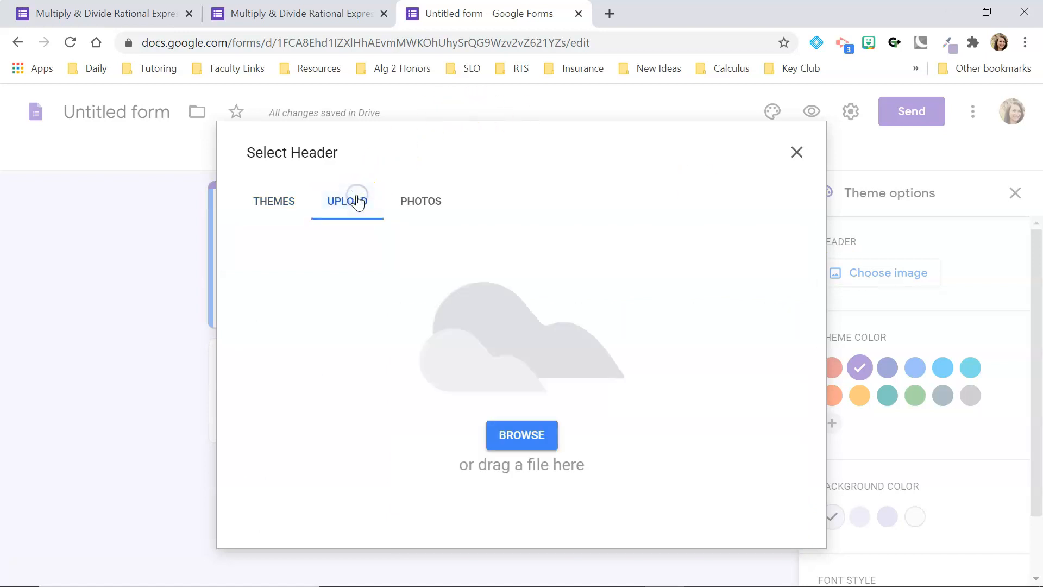
left_click(523, 432)
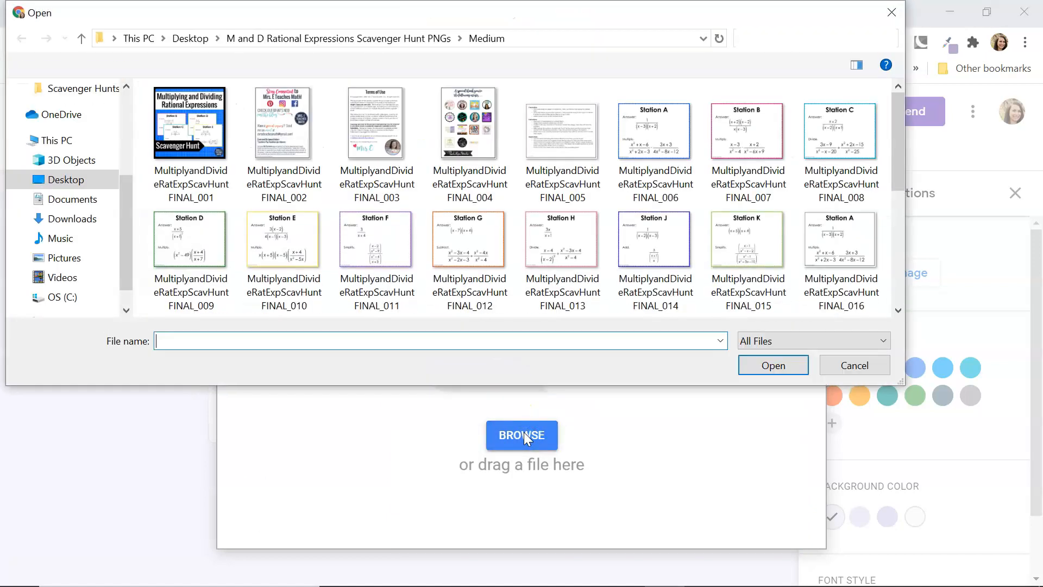
scroll(19, 233, "up", 3)
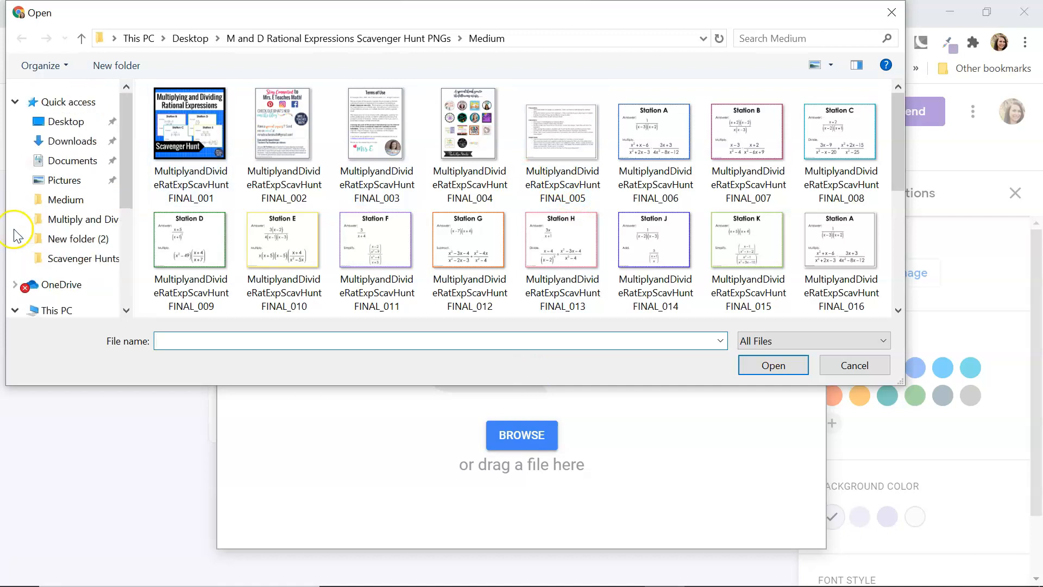
left_click(67, 140)
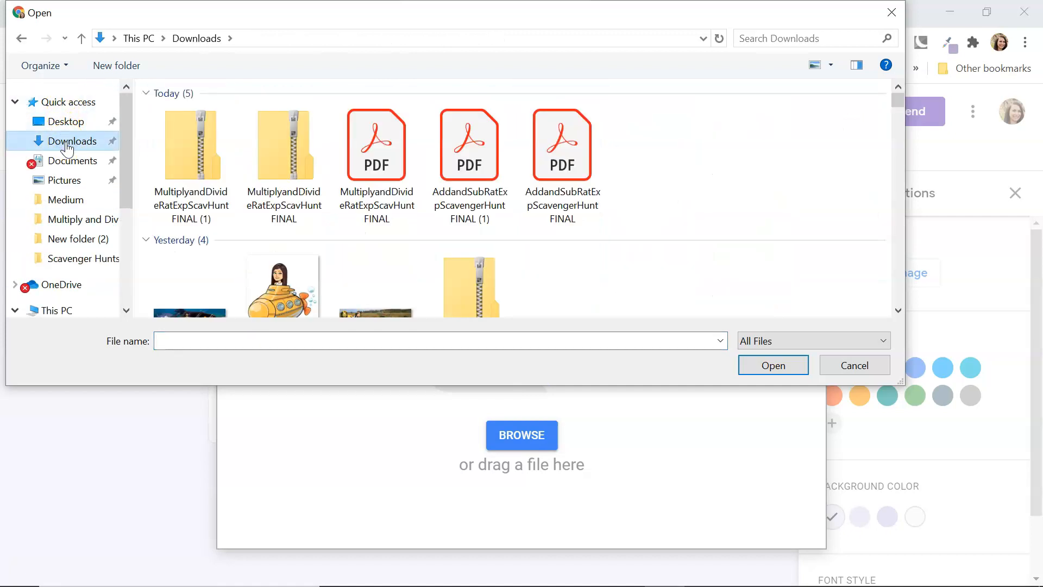
scroll(406, 187, "down", 3)
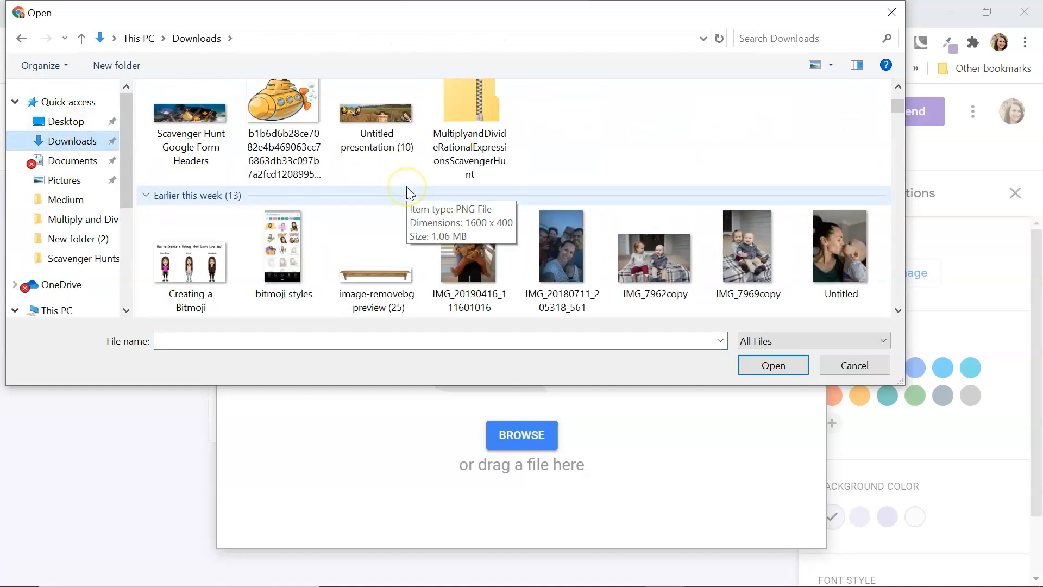
double_click(175, 130)
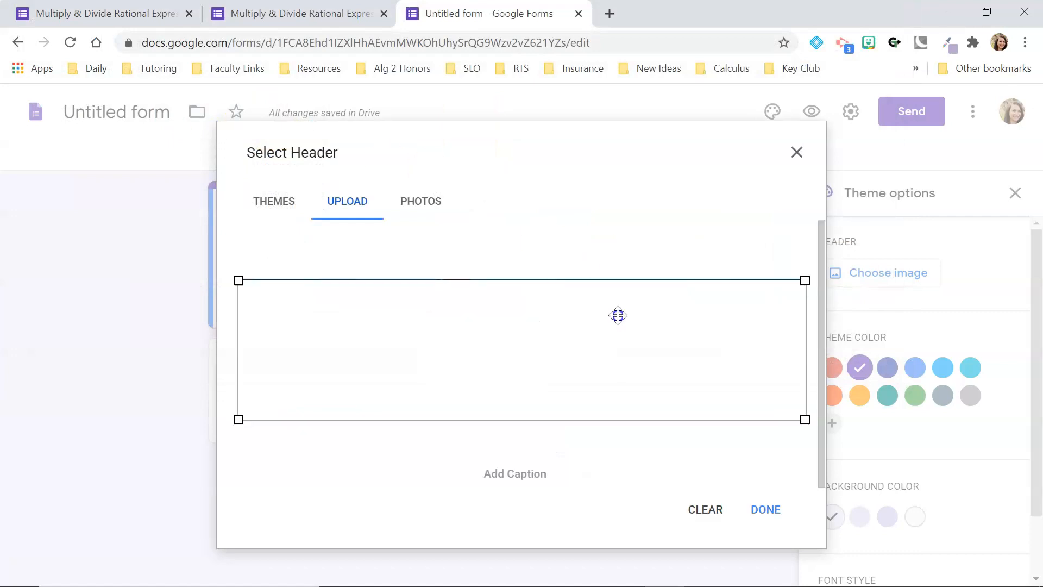
left_click(766, 510)
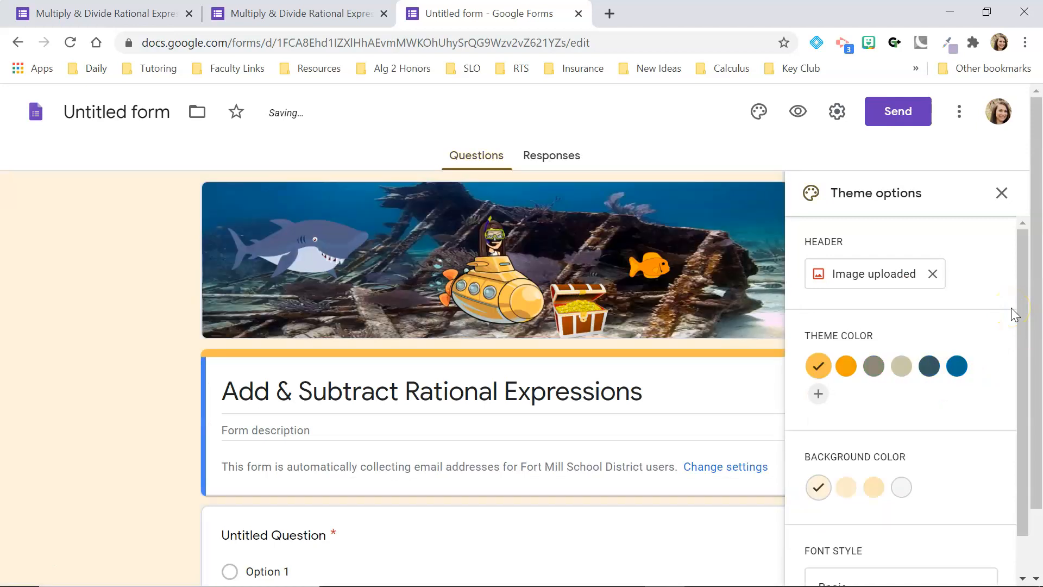
Set the form's theme color to the bright dark blue and its background to the second-lightest blue shade, then close the theme options.
left_click(957, 365)
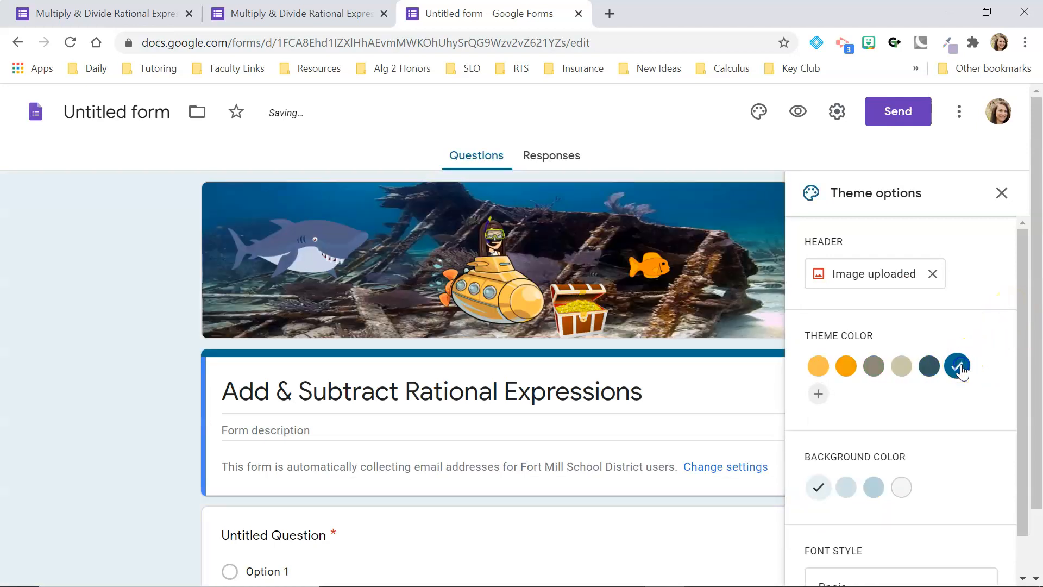
left_click(901, 487)
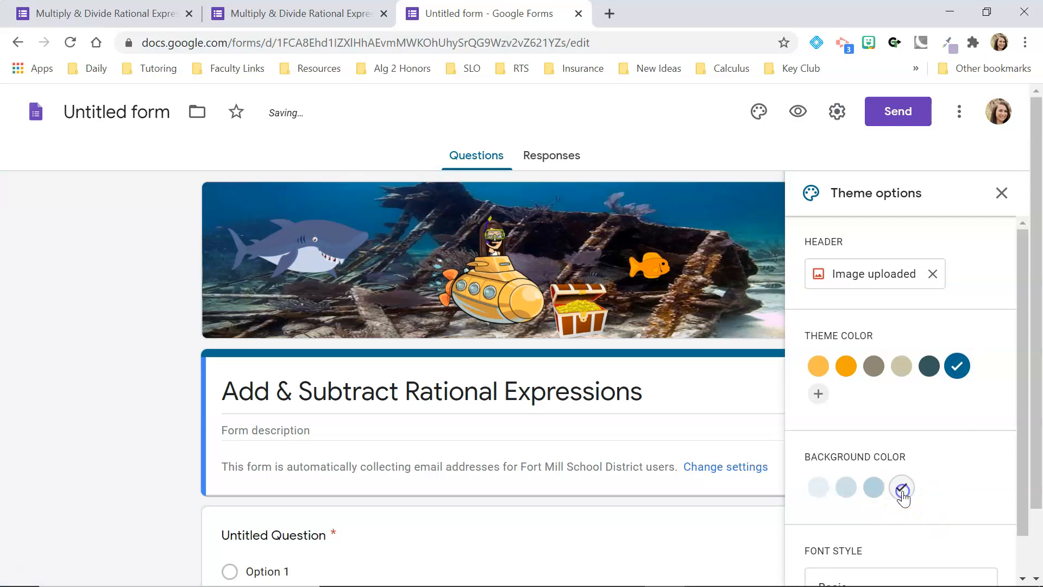
left_click(845, 489)
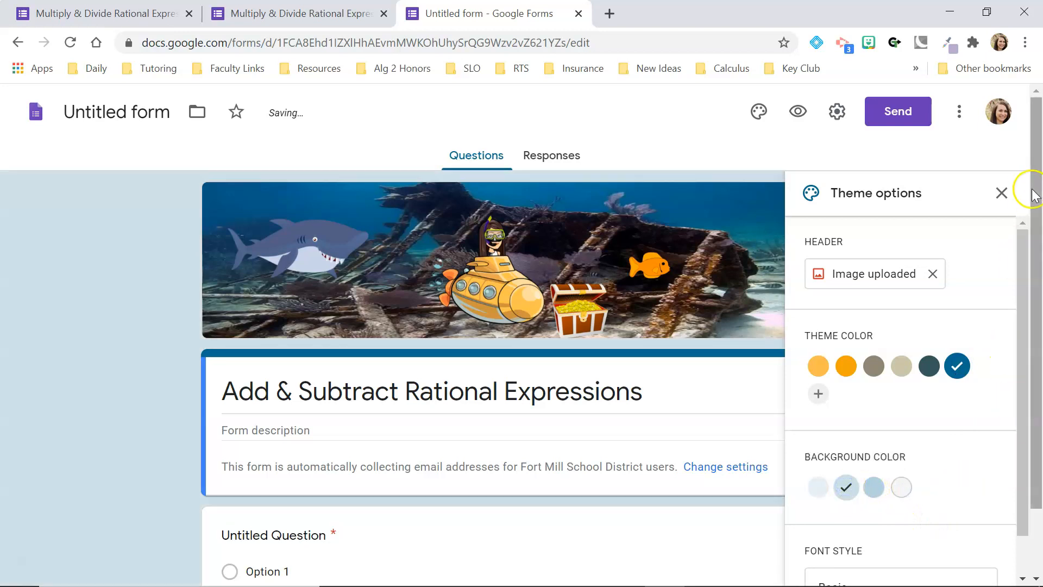
left_click(1001, 193)
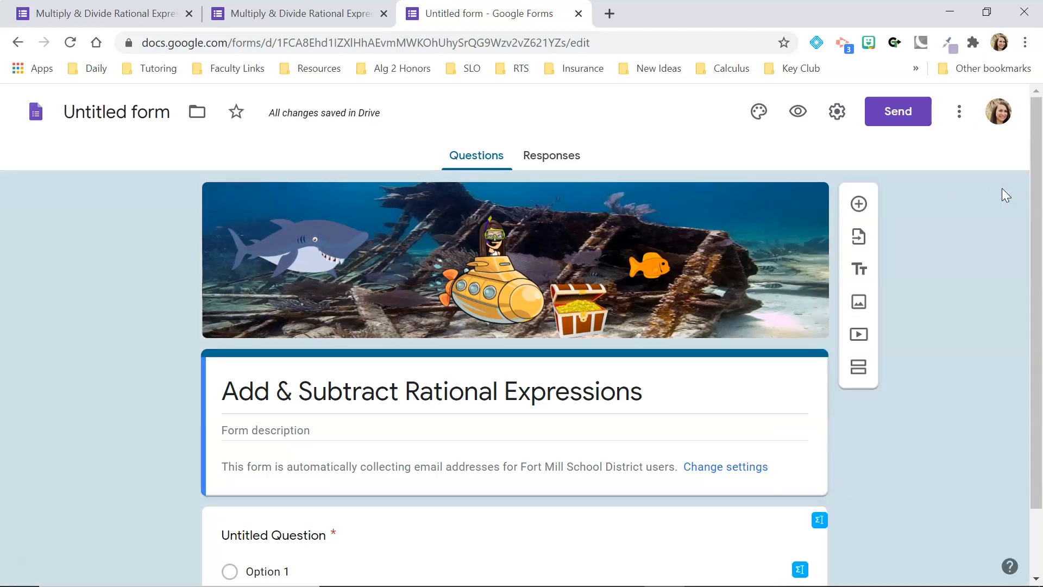
Extend the form title with "Scavenger Hunt" so it reads "Add & Subtract Rational Expressions Scavenger Hunt".
left_click(660, 401)
left_click(659, 399)
type("Scavenger Hunt")
left_click(962, 437)
scroll(961, 438, "down", 2)
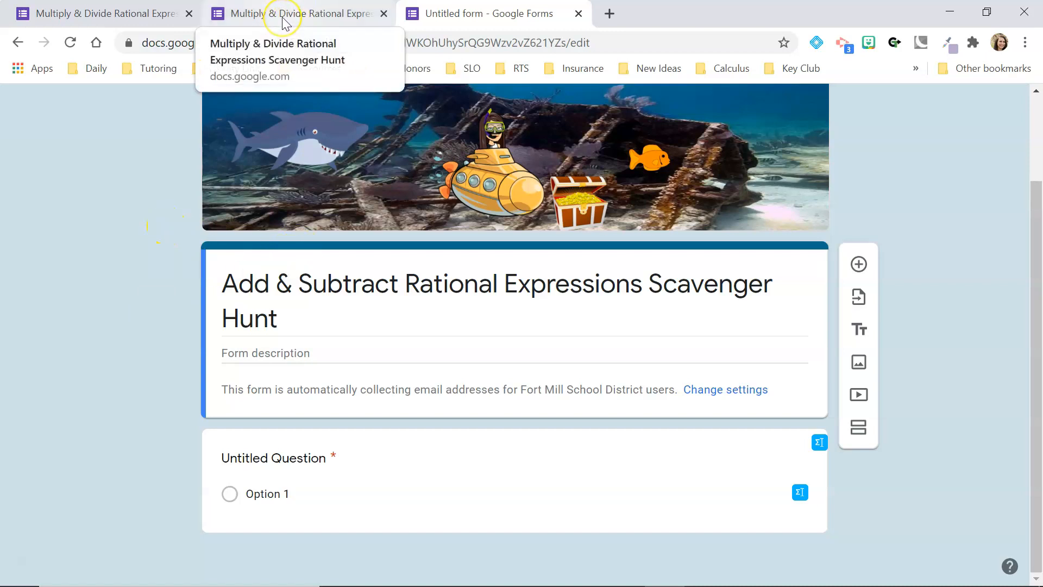
Go back to the finished Multiply & Divide form and review the name questions in its first section.
left_click(162, 13)
scroll(141, 258, "down", 20)
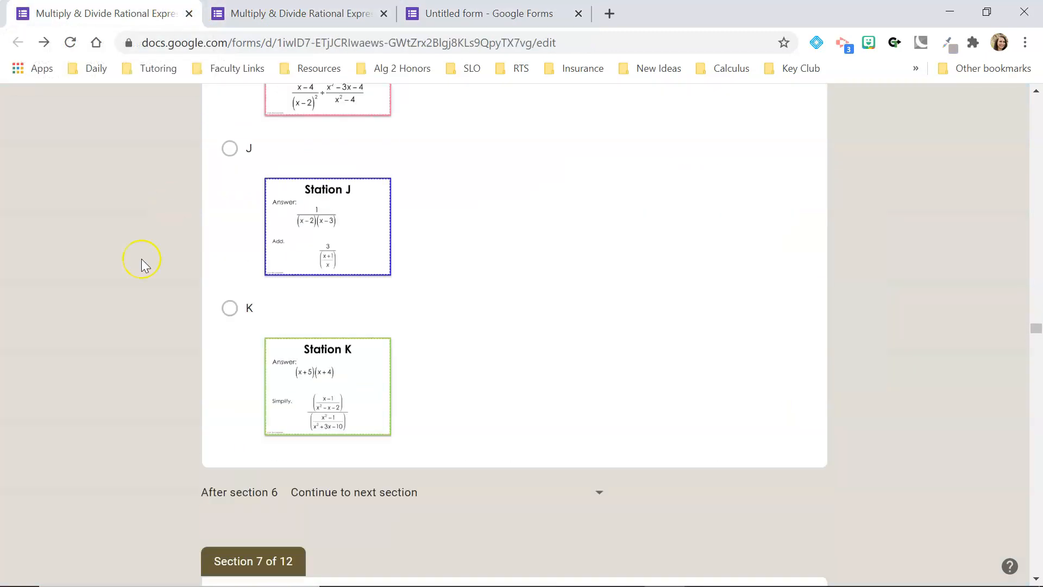
scroll(141, 258, "down", 10)
scroll(141, 258, "up", 6)
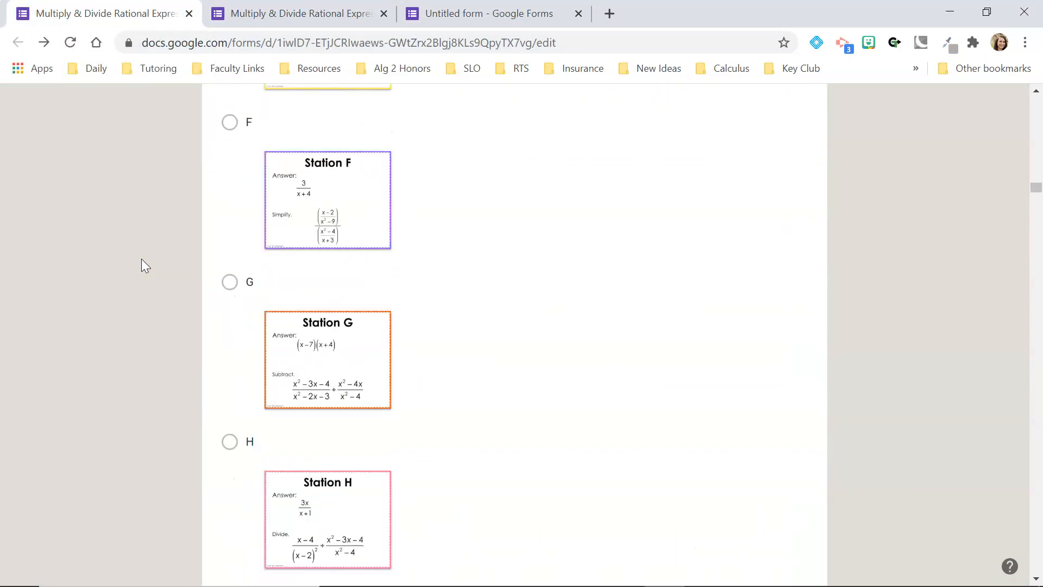
scroll(141, 258, "up", 20)
scroll(142, 258, "down", 4)
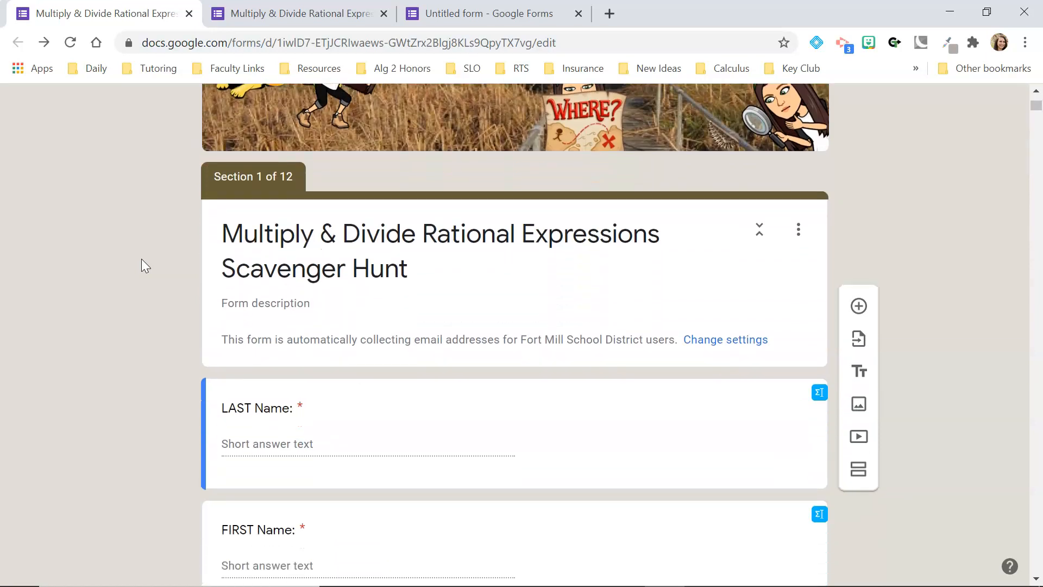
scroll(142, 259, "down", 1)
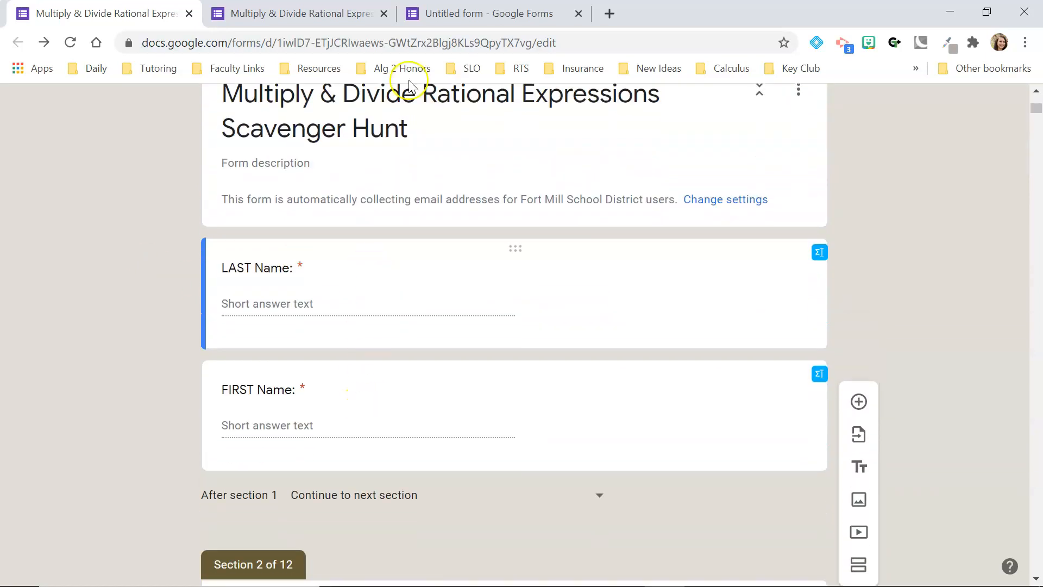
In the new Add & Subtract form, make the untitled question a required short answer question named "LAST Name:".
left_click(447, 16)
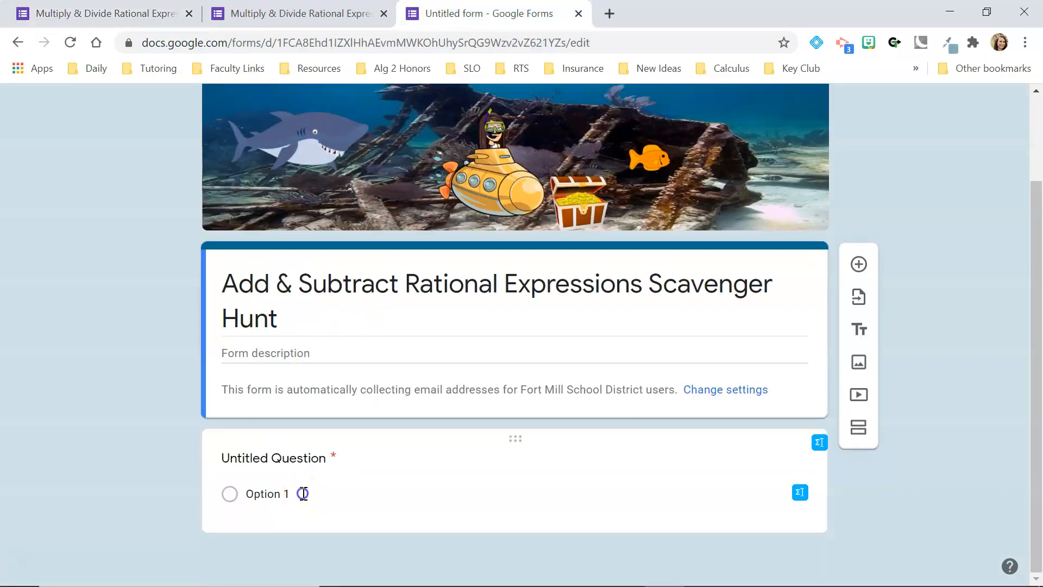
left_click(303, 494)
left_click(303, 493)
type("LS")
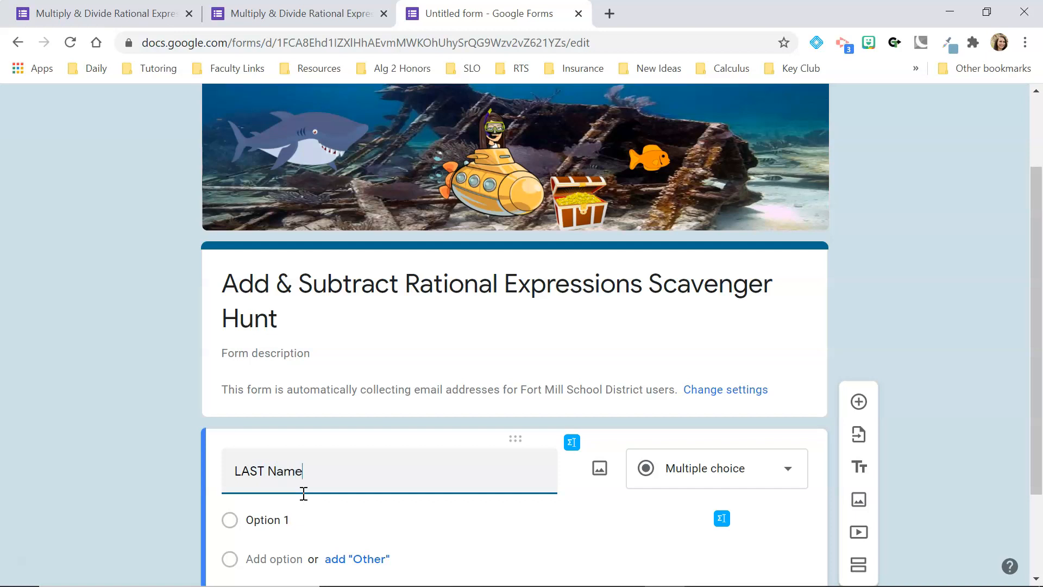
scroll(303, 494, "down", 2)
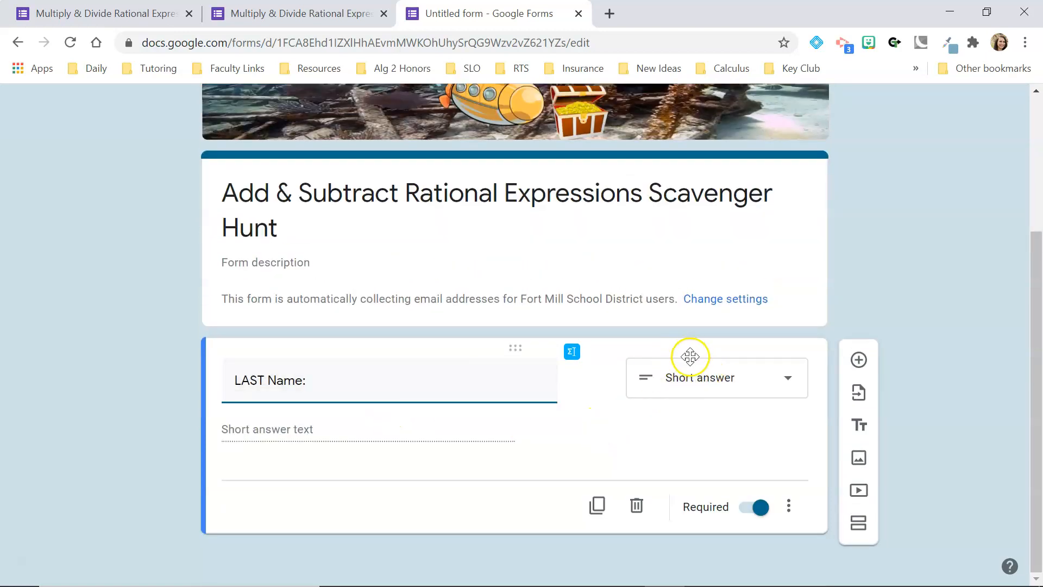
Add a second required short answer question titled "FIRST Name:".
left_click(860, 358)
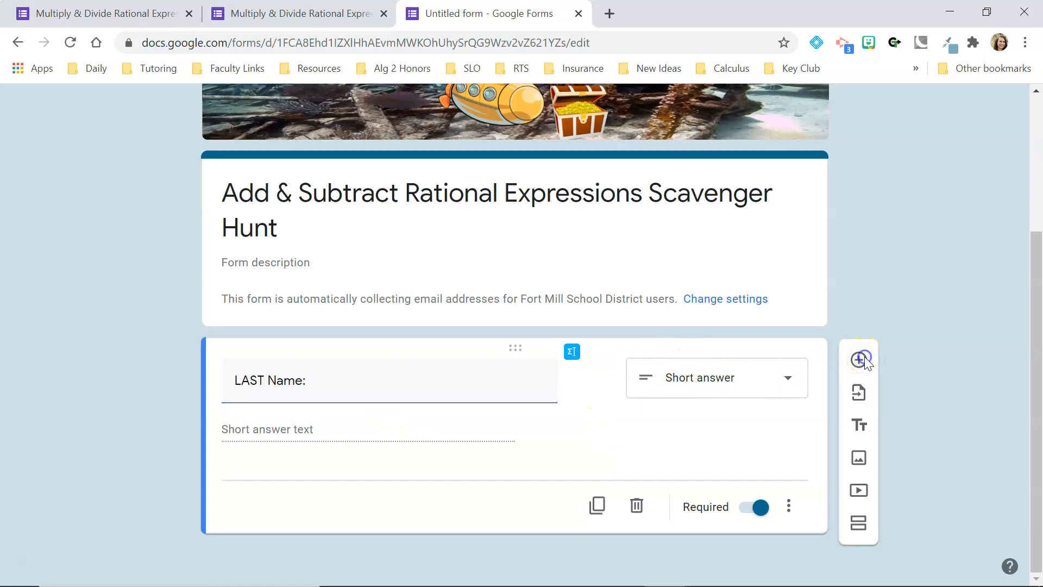
type("Fi")
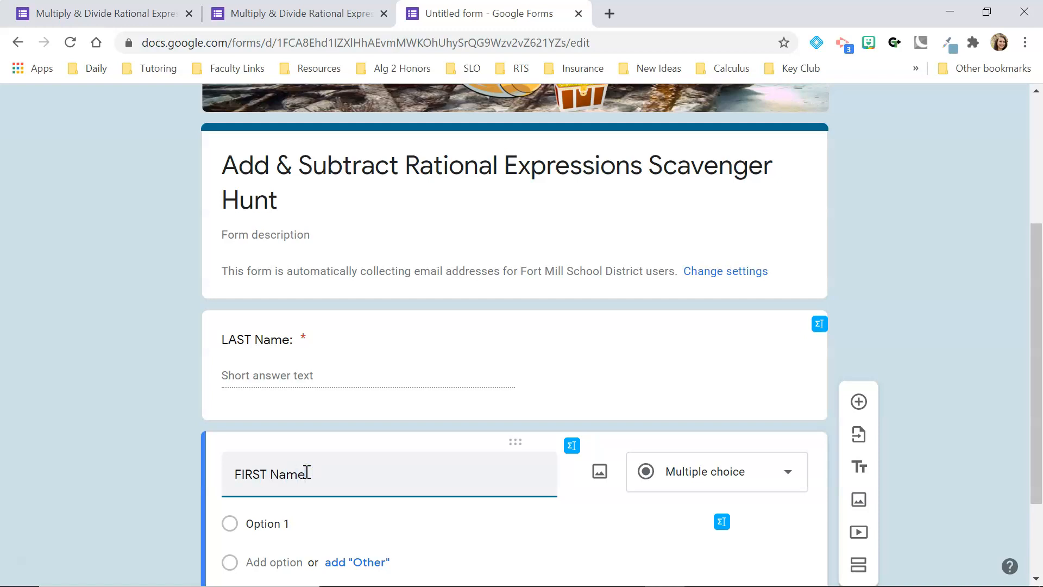
type("RST Name:")
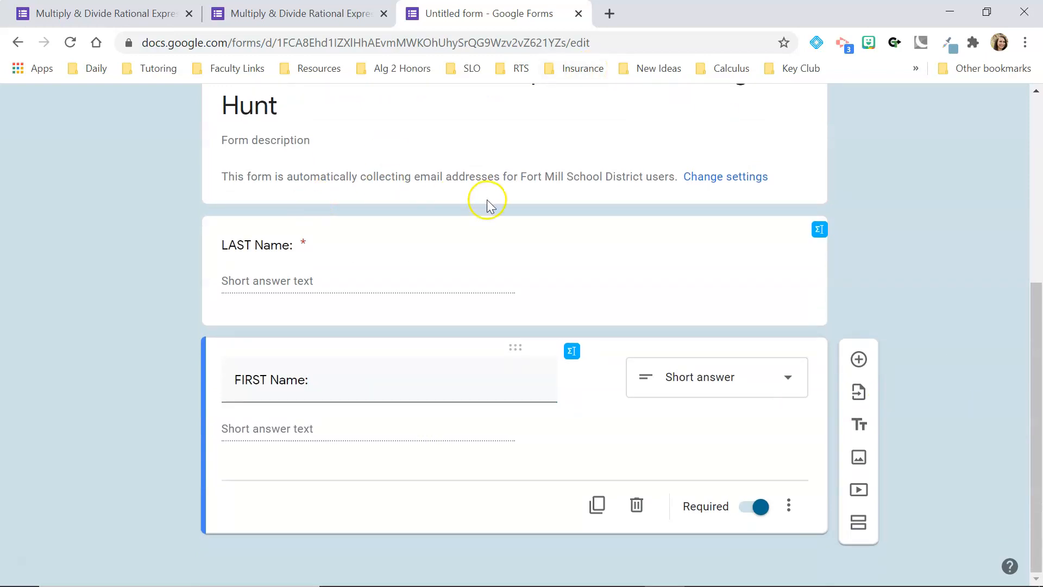
Open the form's general settings, check the email collection and sign-in options, and close them without changes.
scroll(487, 202, "up", 4)
scroll(489, 202, "up", 2)
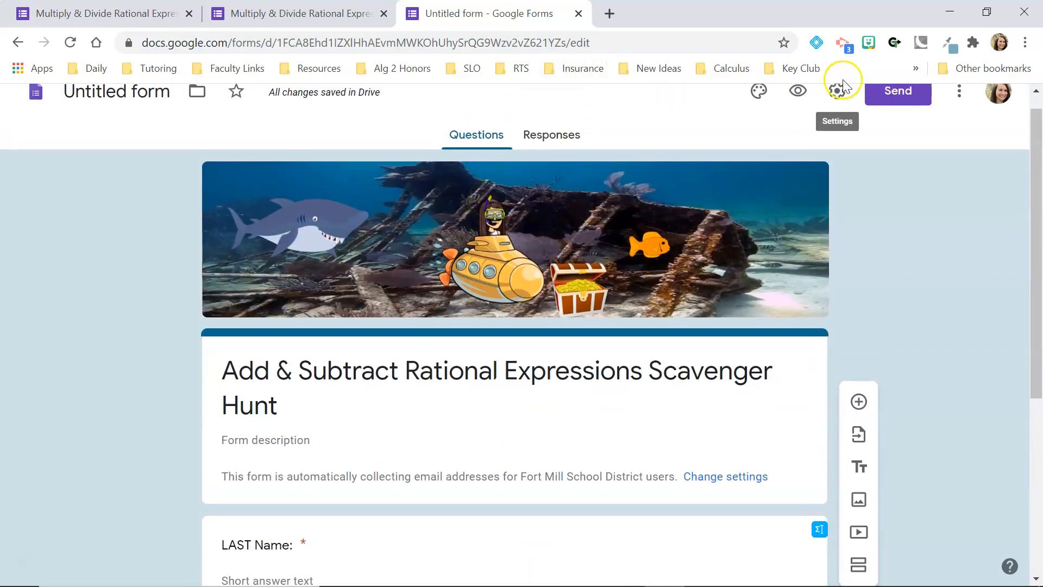
left_click(836, 101)
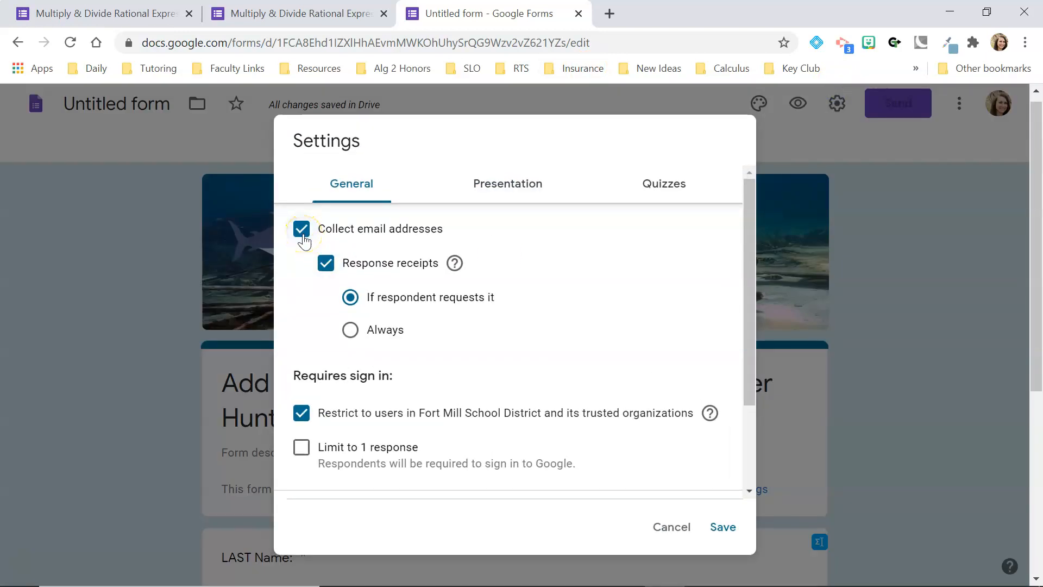
left_click(931, 451)
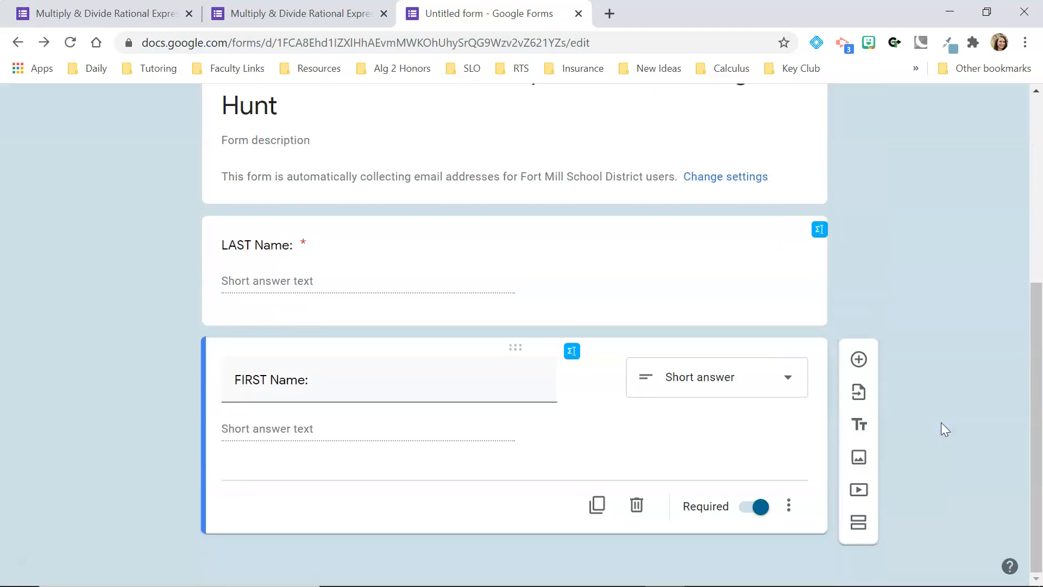
Add a new section after the FIRST Name question.
left_click(858, 527)
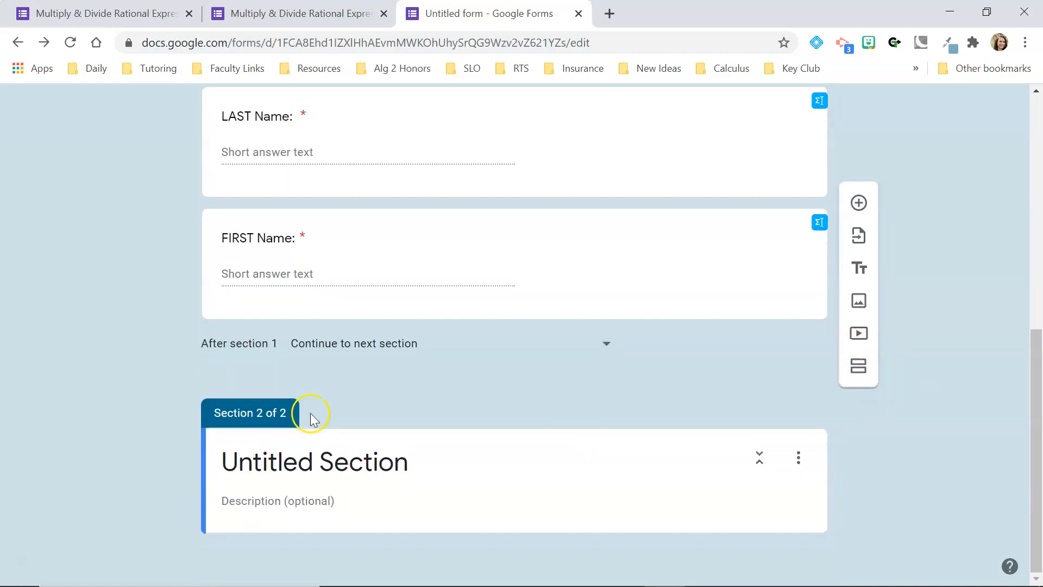
Title section 2 "Station A" and use the Station A instructions copied from the Multiply & Divide form as its description.
left_click(325, 463)
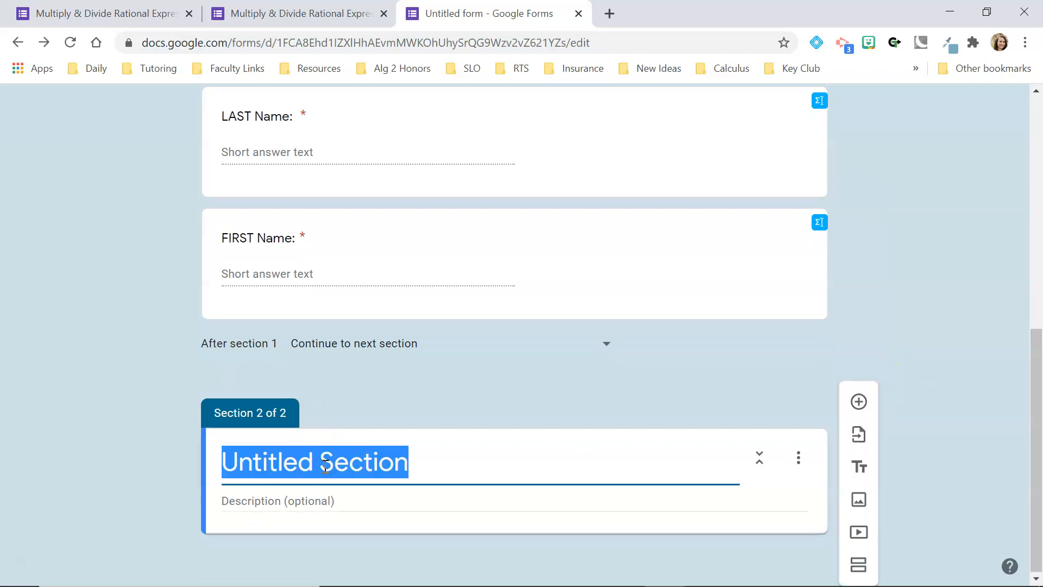
type("Station A")
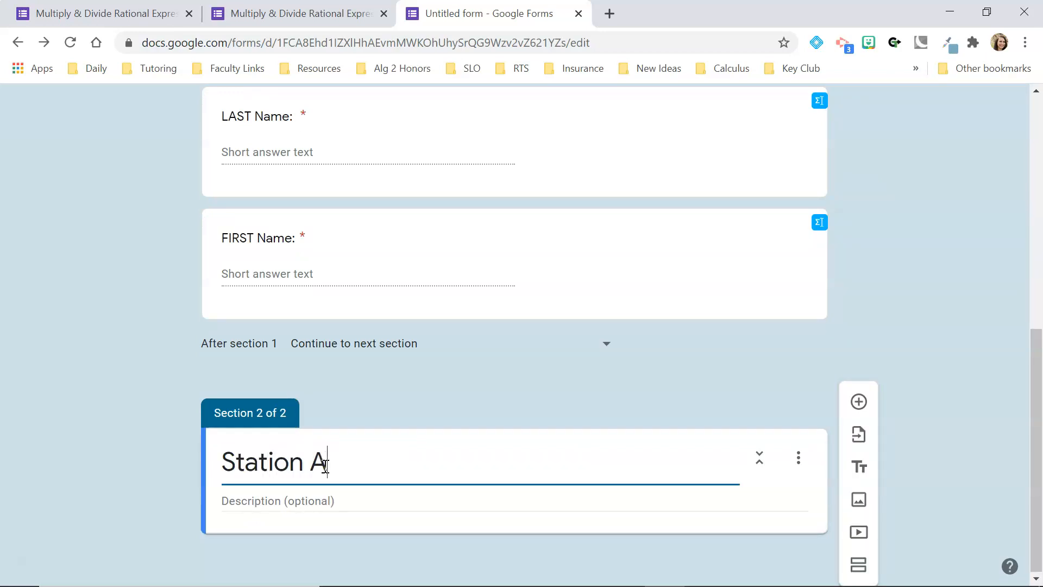
left_click(104, 14)
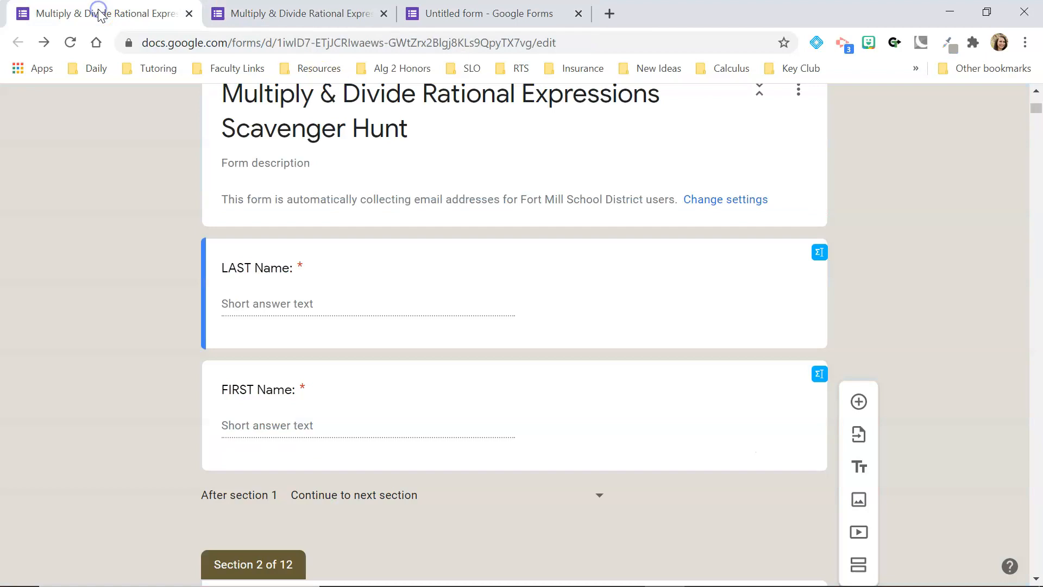
scroll(138, 202, "down", 6)
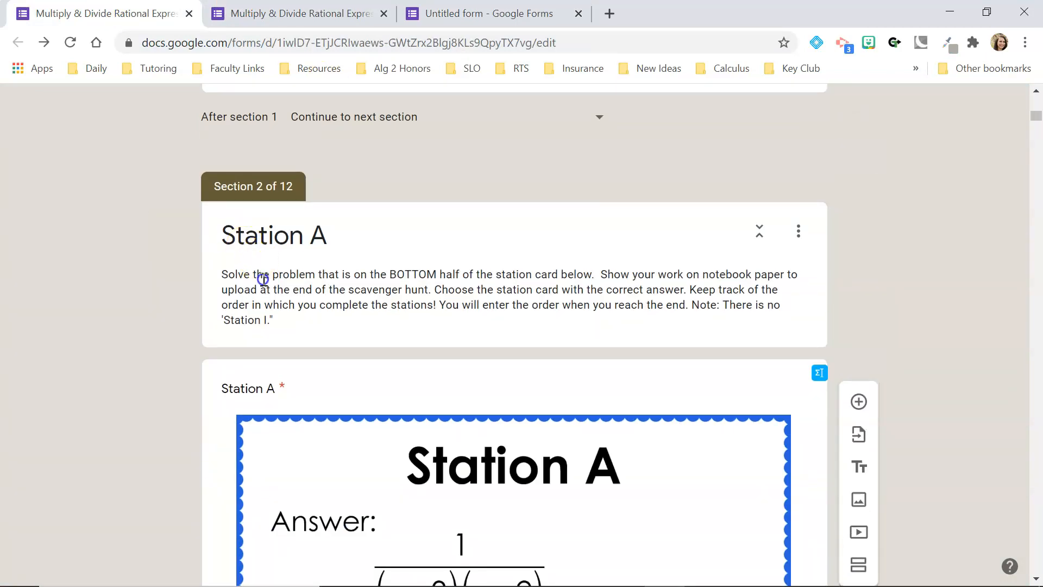
left_click(262, 279)
key("ctrl+f")
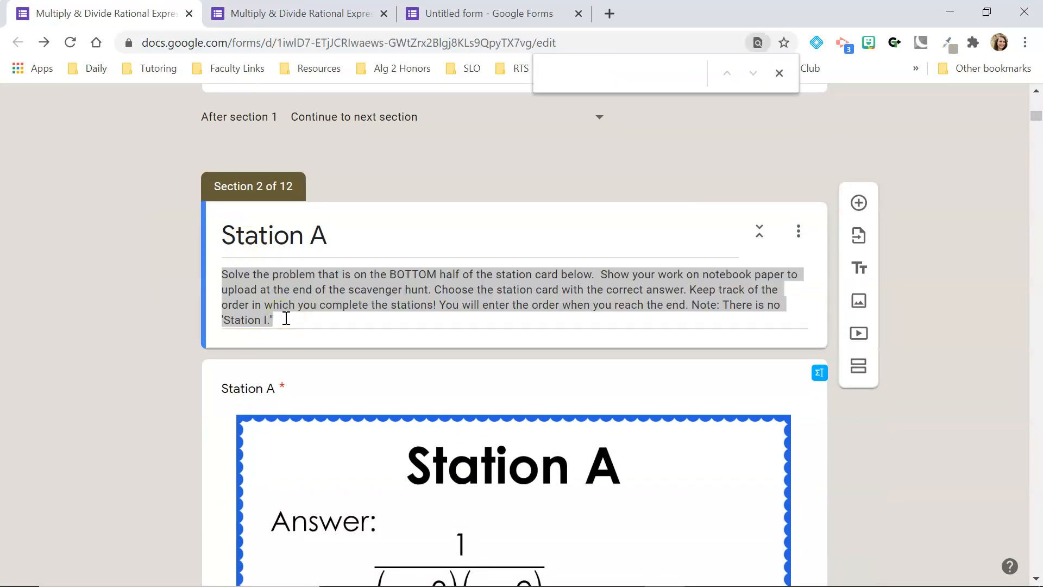
left_click(455, 23)
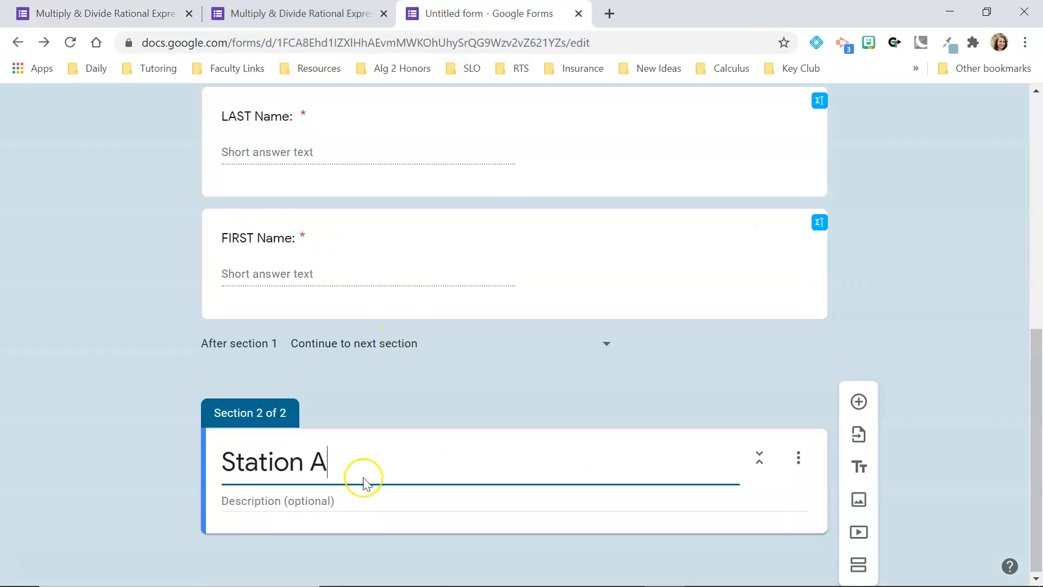
left_click(263, 502)
type("Solve the problem that is on the BOTTOM half of the station card below.  Show your work on notebook paper to upload at the end of the scavenger hunt. Choose the station card with the correct answer. Keep track of the order in which you complete the stations! You will enter the order when you reach the end. Note: There is no 'Station I.'")
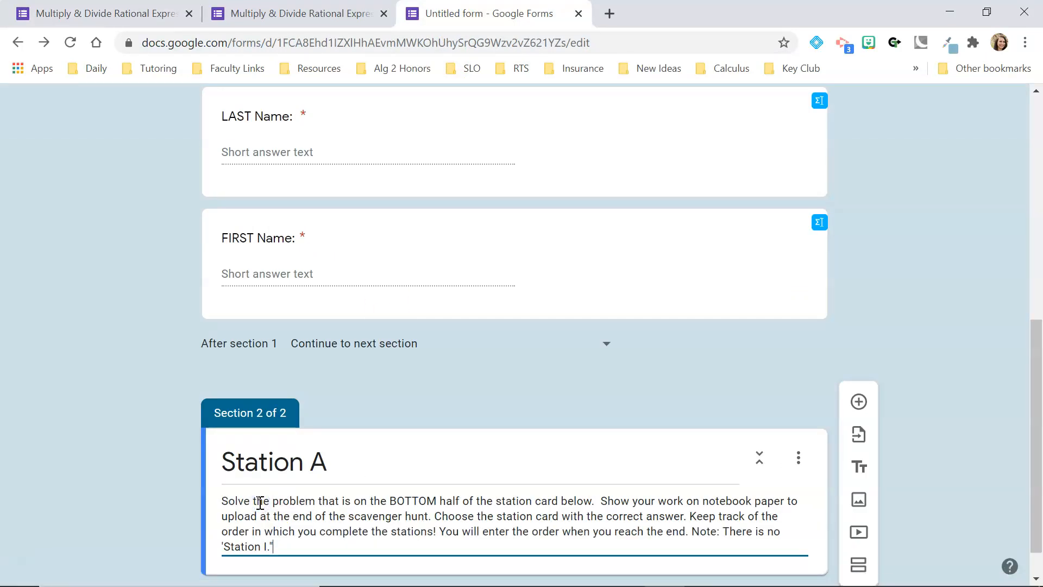
left_click(152, 446)
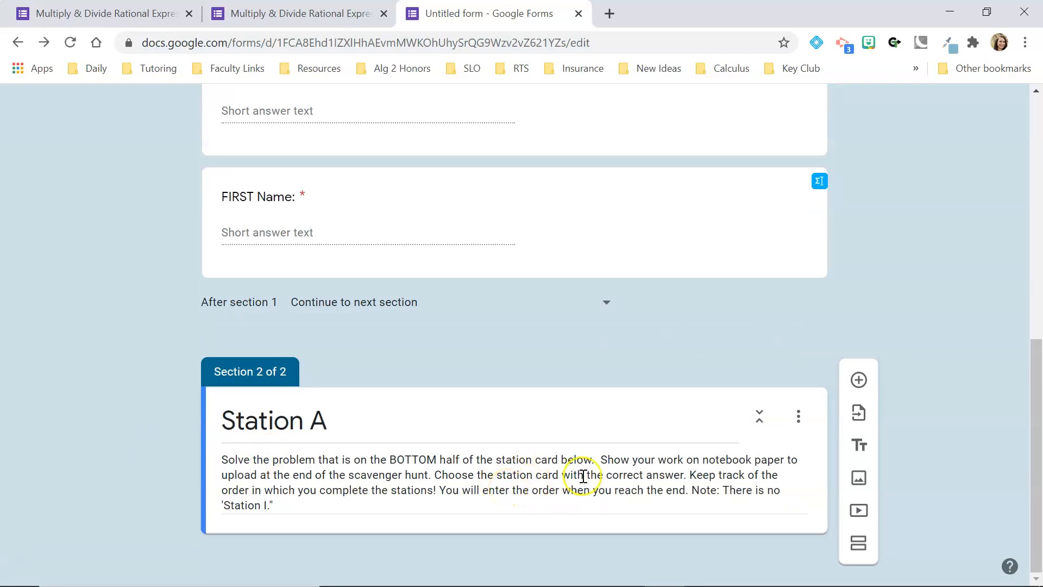
Add a new section titled "Station B" and paste the same station instructions as its description.
left_click(858, 543)
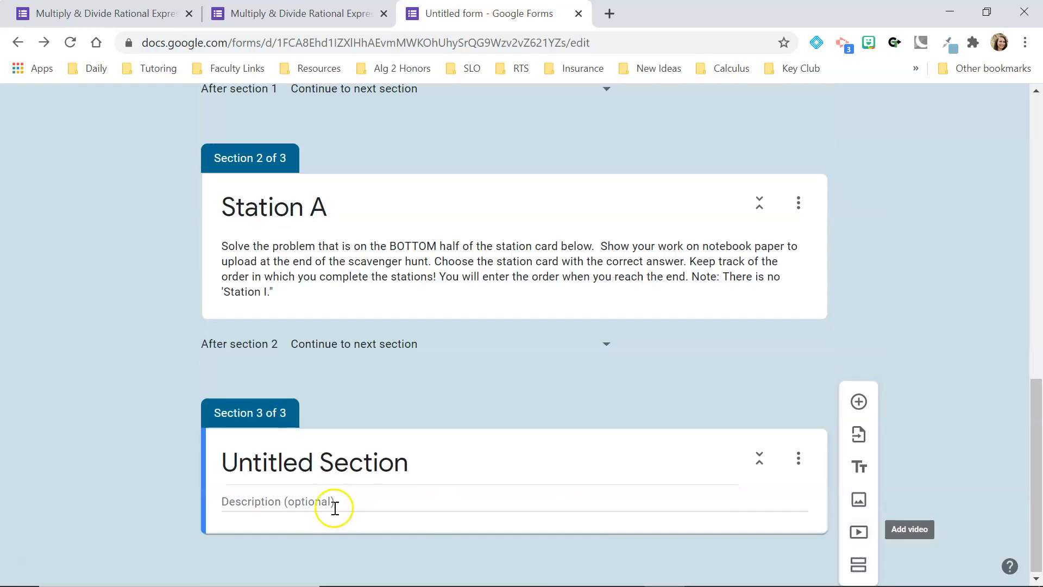
left_click(333, 464)
type("Station B")
left_click(331, 502)
type("Solve the problem that is on the BOTTOM half of the station card below.  Show your work on notebook paper to upload at the end of the scavenger hunt. Choose the station card with the correct answer. Keep track of the order in which you complete the stations! You will enter the order when you reach the end. Note: There is no 'Station I.\"")
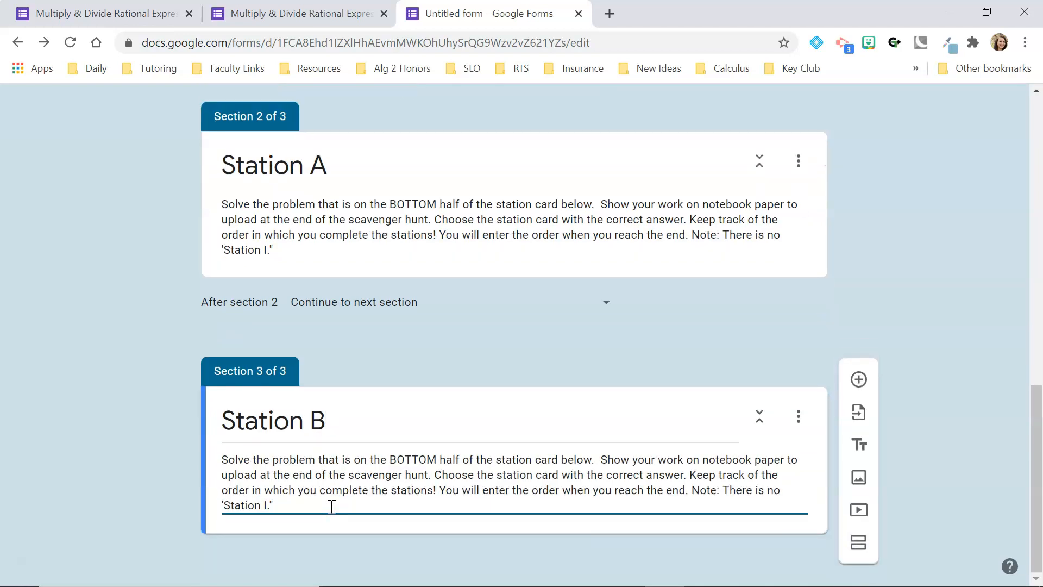
Add a "Station C" section after Station B, with the copied station instructions as its description.
left_click(858, 542)
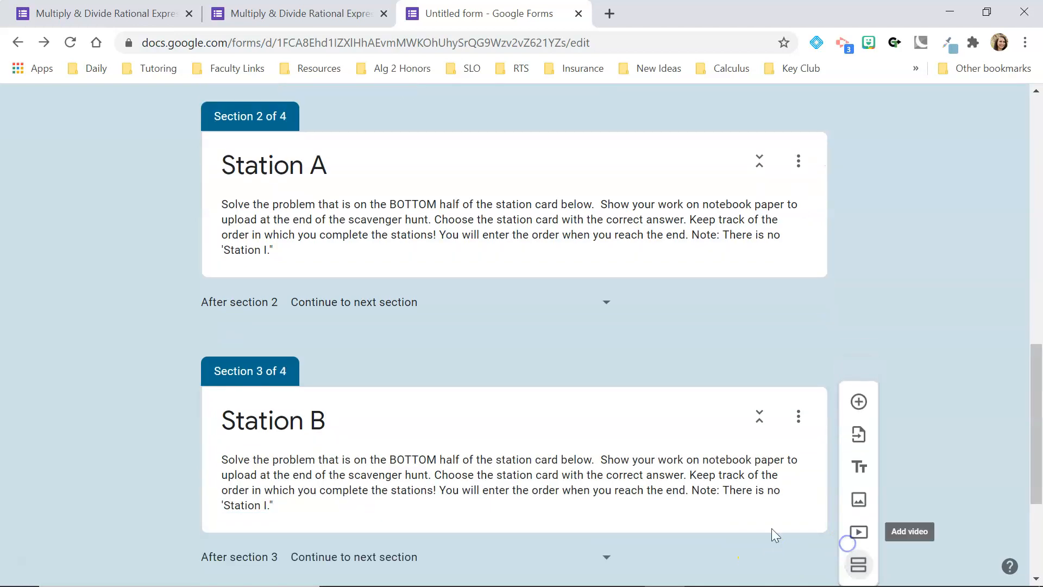
left_click(321, 536)
type("Station C")
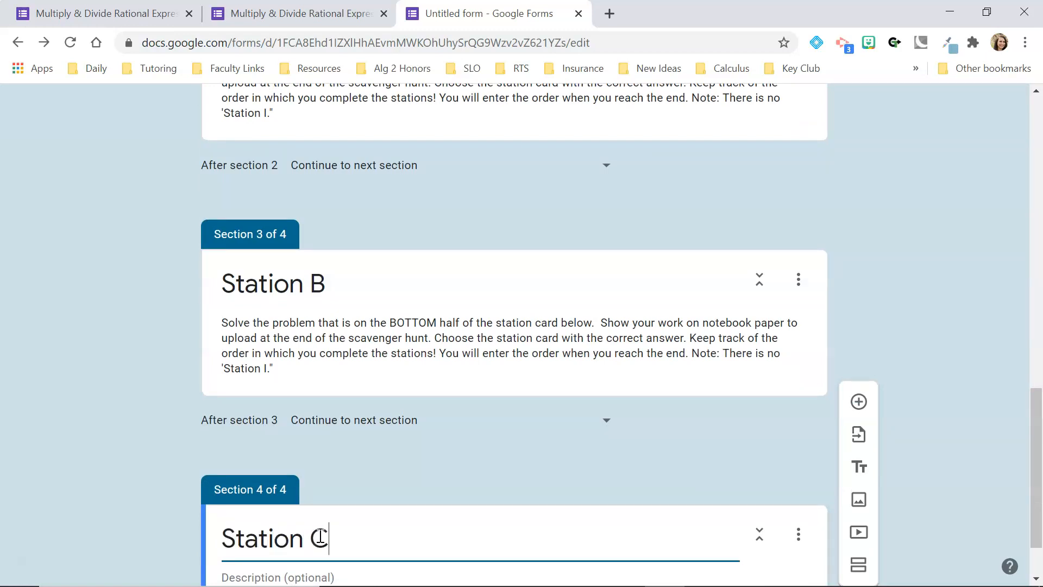
scroll(345, 342, "down", 1)
left_click(328, 500)
type("Solve the problem that is on the BOTTOM half of the station card below.  Show your work on notebook paper to upload at the end of the scavenger hunt. Choose the station card with the correct answer. Keep track of the order in which you complete the stations! You will enter the order when you reach the end. Note: There is no 'Station I.\"")
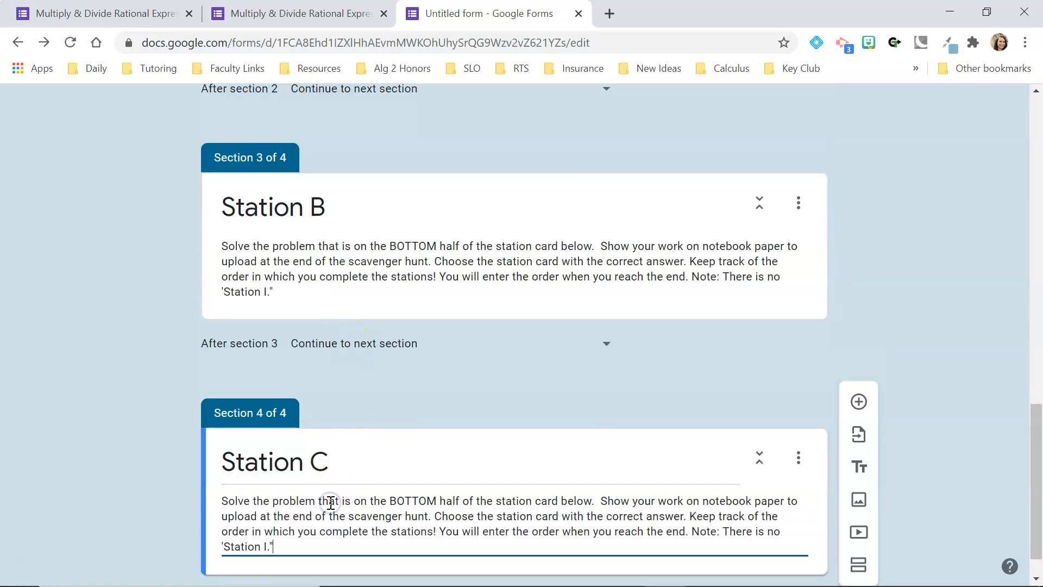
Add a "Station D" section after Station C and fill its description with the copied station instructions.
left_click(859, 564)
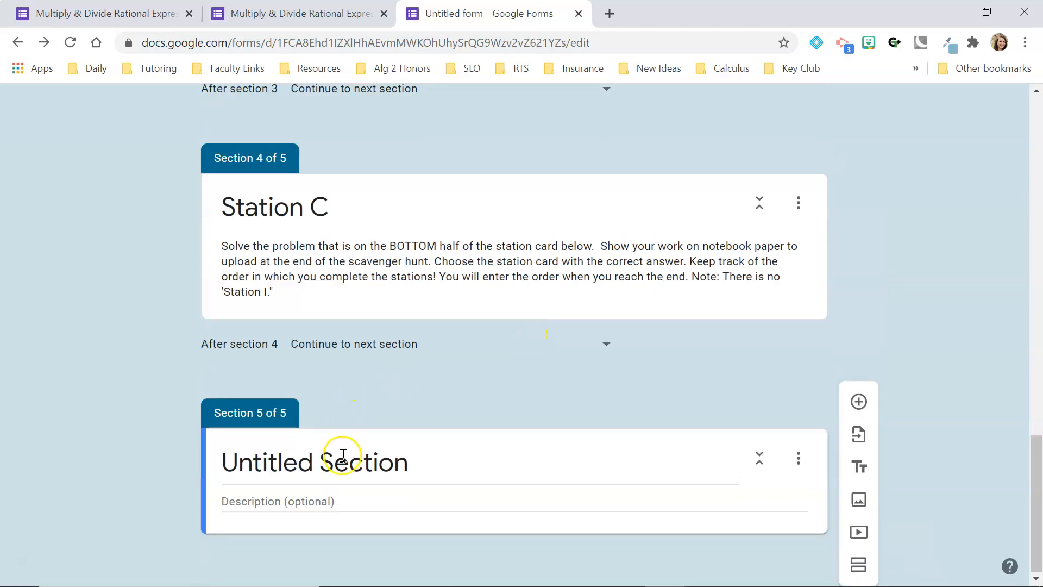
left_click(340, 461)
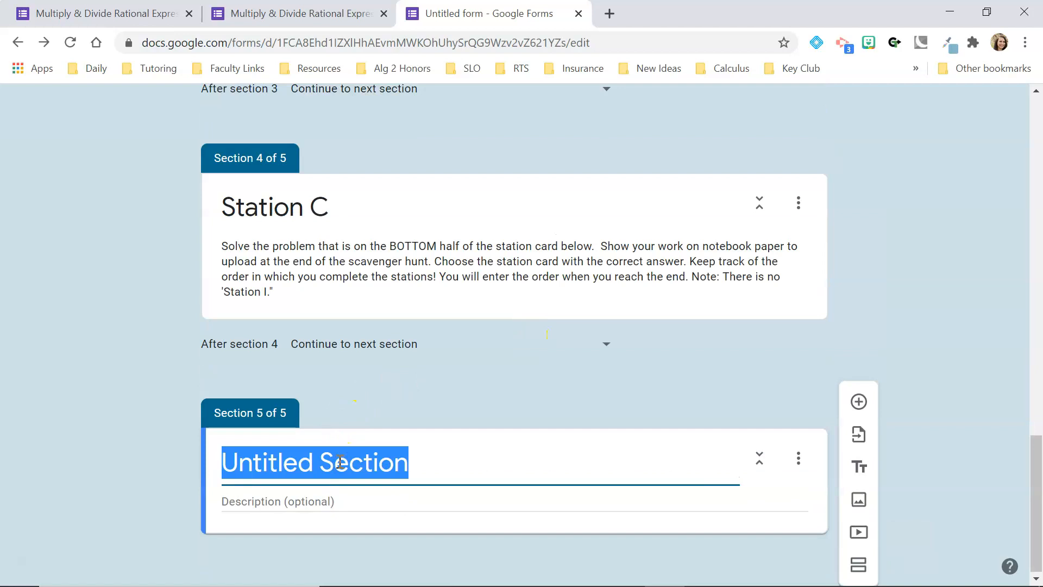
type("Station D")
left_click(352, 503)
type("Solve the problem that is on the BOTTOM half of the station card below.  Show your work on notebook paper to upload at the end of the scavenger hunt. Choose the station card with the correct answer. Keep track of the order in which you complete the stations! You will enter the order when you reach the end. Note: There is no 'Station I.\"")
Add a "Station E" section after Station D, with the copied station instructions as its description.
left_click(859, 564)
left_click(344, 463)
type("Station E")
left_click(347, 502)
type("Solve the problem that is on the BOTTOM half of the station card below.  Show your work on notebook paper to upload at the end of the scavenger hunt. Choose the station card with the correct answer. Keep track of the order in which you complete the stations! You will enter the order when you reach the end. Note: There is no 'Station I.\"")
Add a "Station F" section after Station E and paste the station instructions into its description.
left_click(859, 564)
left_click(289, 466)
type("Station F")
left_click(310, 505)
type("Solve the problem that is on the BOTTOM half of the station card below.  Show your work on notebook paper to upload at the end of the scavenger hunt. Choose the station card with the correct answer. Keep track of the order in which you complete the stations! You will enter the order when you reach the end. Note: There is no 'Station I.\"")
Add a "Station G" section after Station F, with the copied station instructions as its description.
type("Station G")
left_click(333, 516)
type("Solve the problem that is on the BOTTOM half of the station card below.  Show your work on notebook paper to upload at the end of the scavenger hunt. Choose the station card with the correct answer. Keep track of the order in which you complete the stations! You will enter the order when you reach the end. Note: There is no 'Station I.\"")
Add a "Station H" section after Station G and paste the station instructions into its description.
left_click(859, 564)
type("Station H")
type("Solve the problem that is on the BOTTOM half of the station card below.  Show your work on notebook paper to upload at the end of the scavenger hunt. Choose the station card with the correct answer. Keep track of the order in which you complete the stations! You will enter the order when you reach the end. Note: There is no 'Station I.\"")
Add a "Station J" section after Station H, skipping the letter I, with the copied station instructions as its description.
left_click(859, 565)
type("Station J")
left_click(277, 500)
type("Solve the problem that is on the BOTTOM half of the station card below.  Show your work on notebook paper to upload at the end of the scavenger hunt. Choose the station card with the correct answer. Keep track of the order in which you complete the stations! You will enter the order when you reach the end. Note: There is no 'Station I.\"")
Add a "Station K" section after Station J, with the copied station instructions as its description.
left_click(858, 541)
type("Station K")
left_click(315, 501)
type("Solve the problem that is on the BOTTOM half of the station card below.  Show your work on notebook paper to upload at the end of the scavenger hunt. Choose the station card with the correct answer. Keep track of the order in which you complete the stations! You will enter the order when you reach the end. Note: There is no 'Station I.\"")
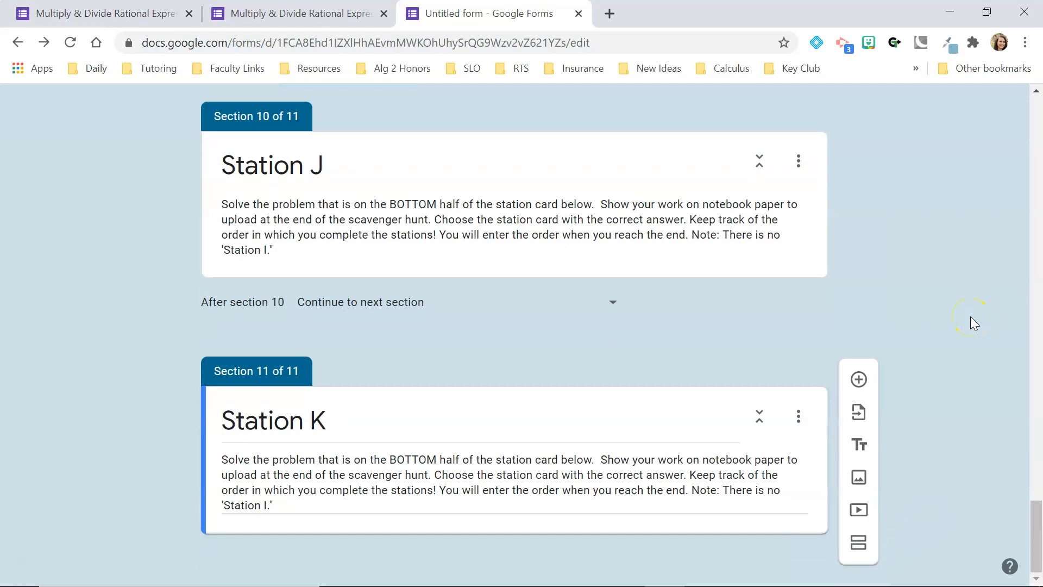
Add a question titled "Station A" to the Station A section.
scroll(971, 317, "up", 5)
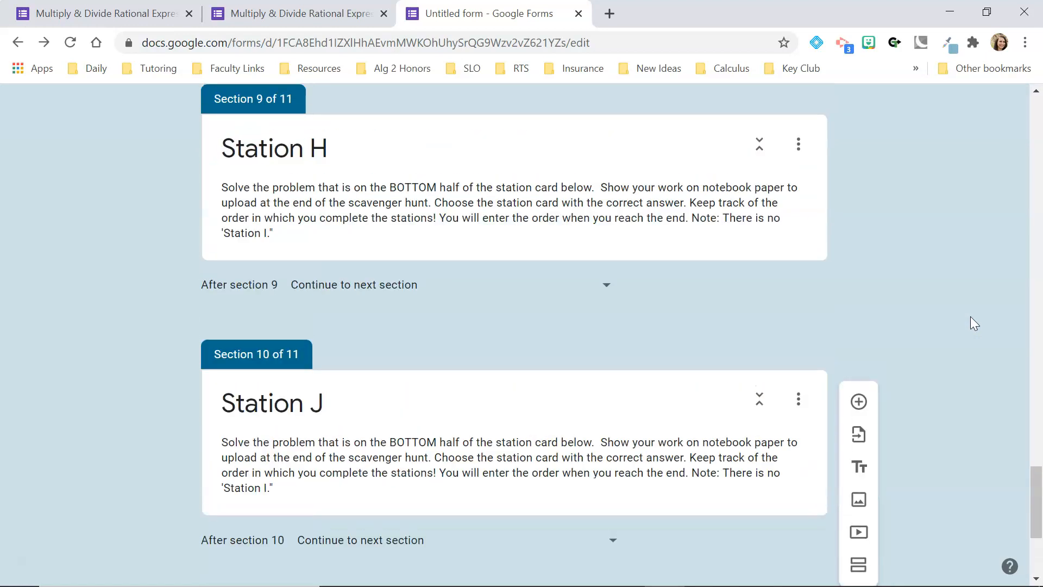
scroll(970, 316, "up", 20)
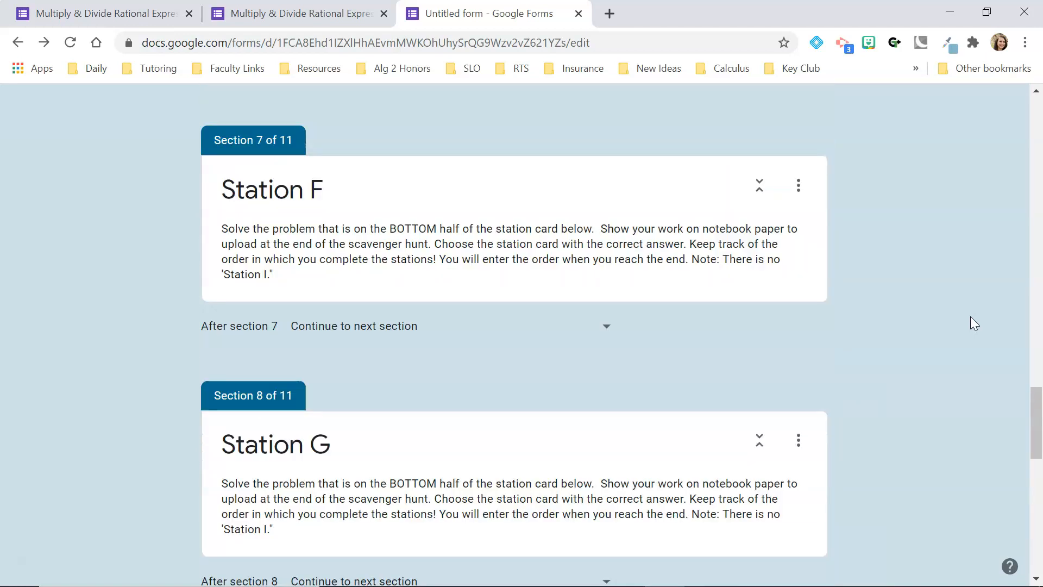
scroll(971, 317, "down", 7)
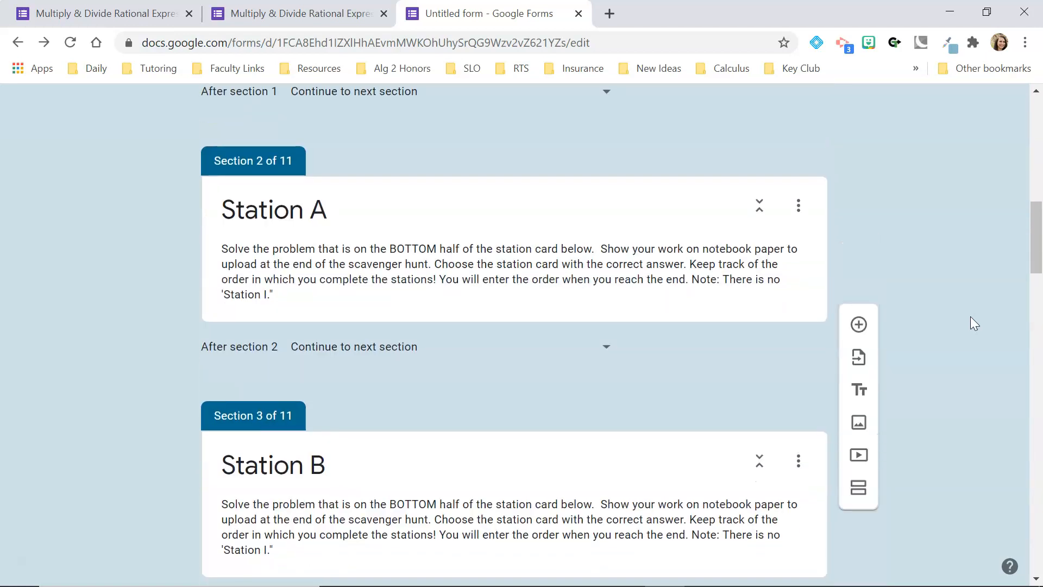
left_click(538, 199)
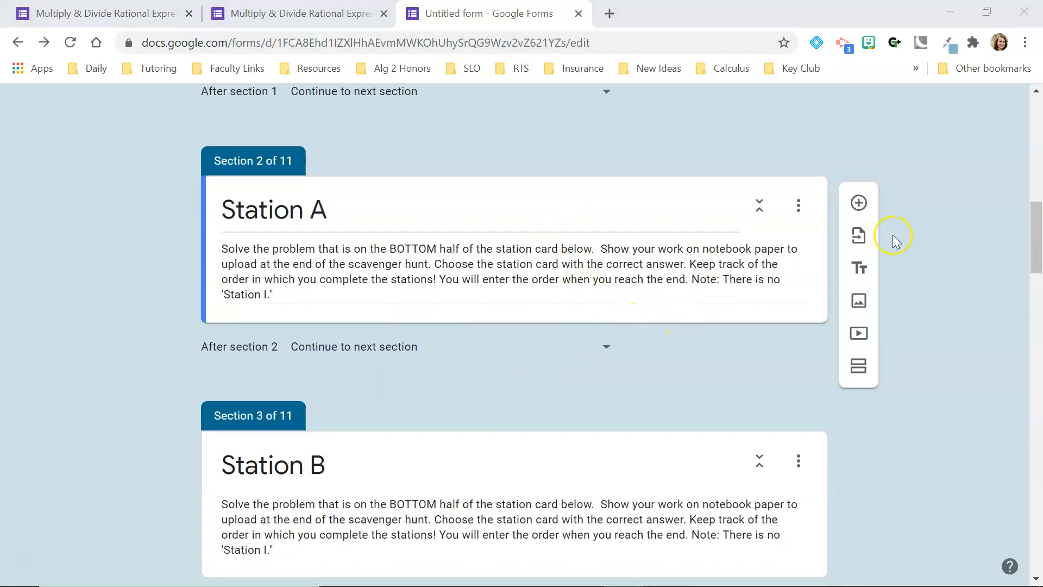
left_click(857, 205)
left_click(384, 391)
type("Station A")
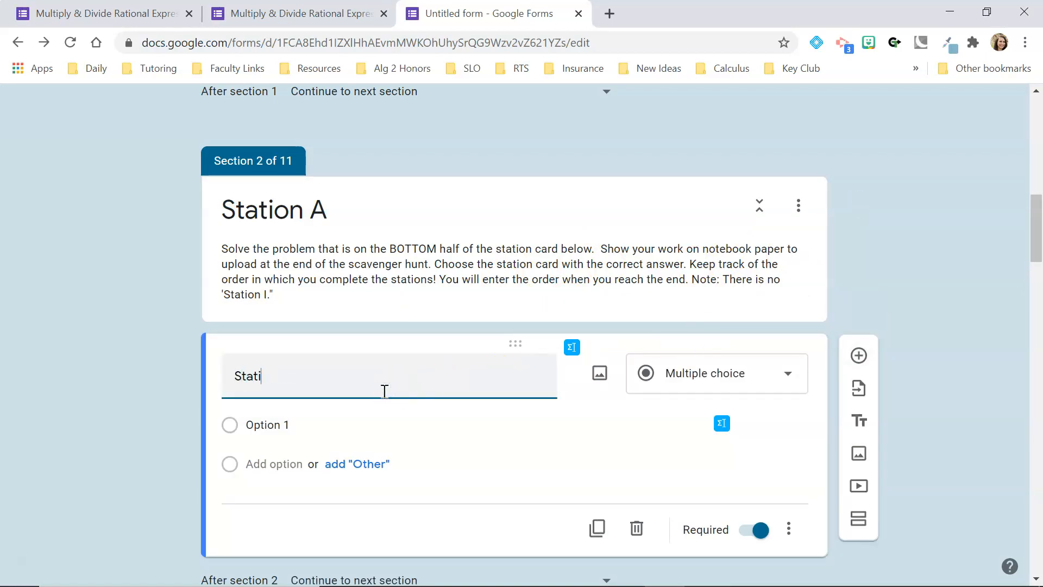
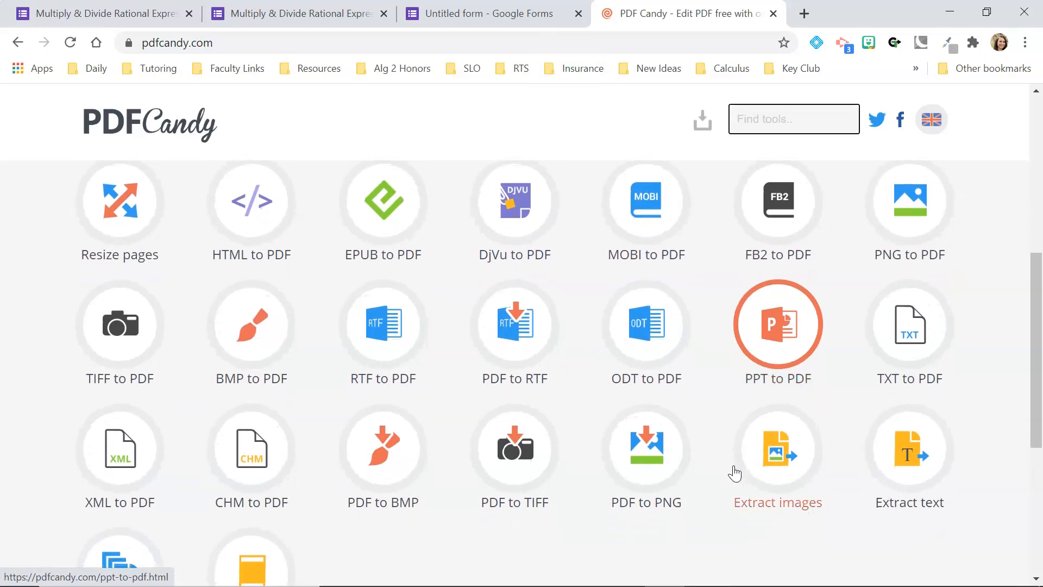
In PDF Candy's PDF to PNG converter, load AddandSubRatExpScavengerHuntFINAL (1) from Downloads and set the output to Medium quality.
left_click(646, 459)
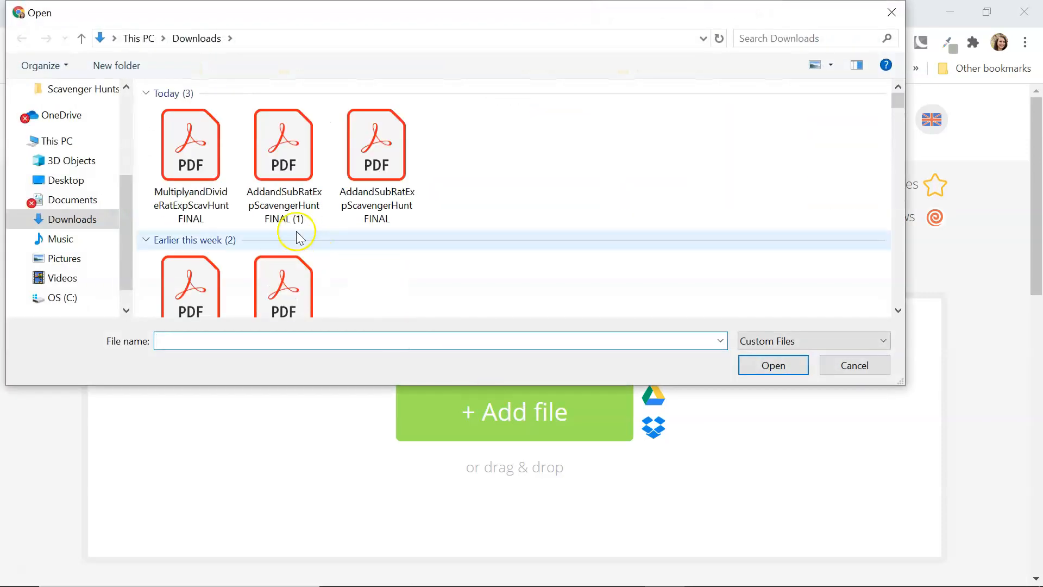
double_click(290, 179)
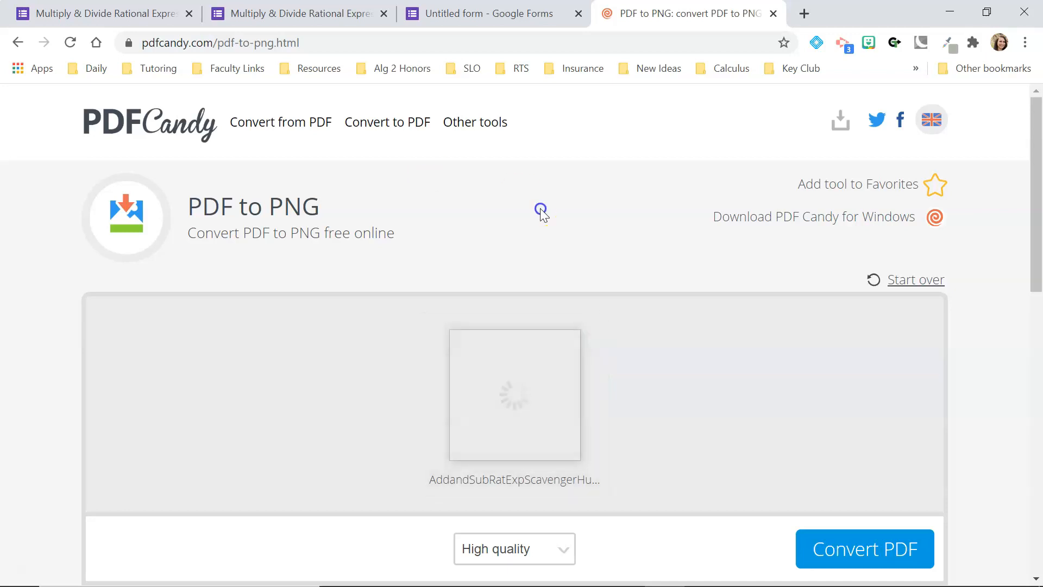
left_click(536, 551)
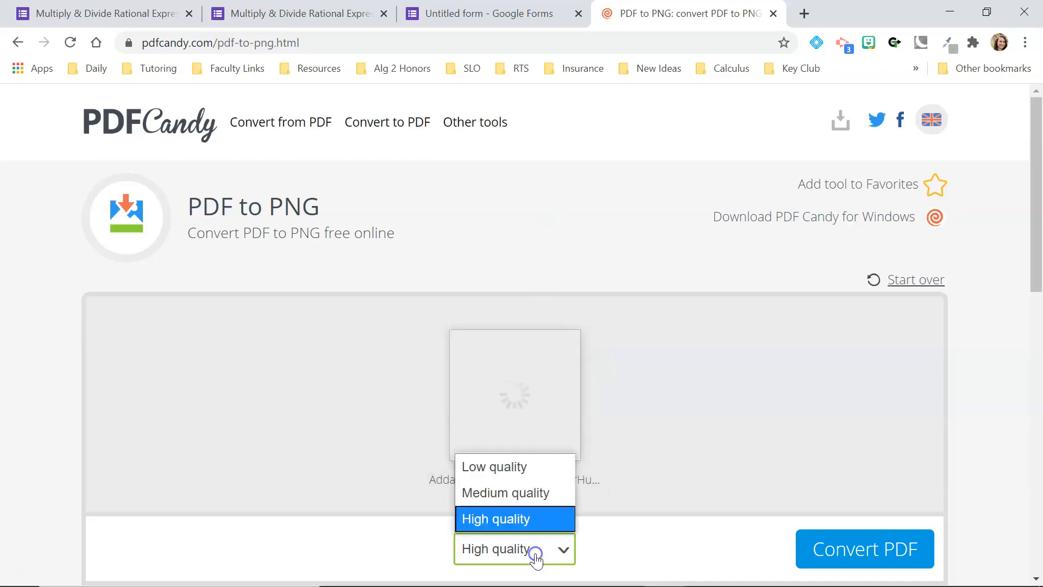
left_click(504, 497)
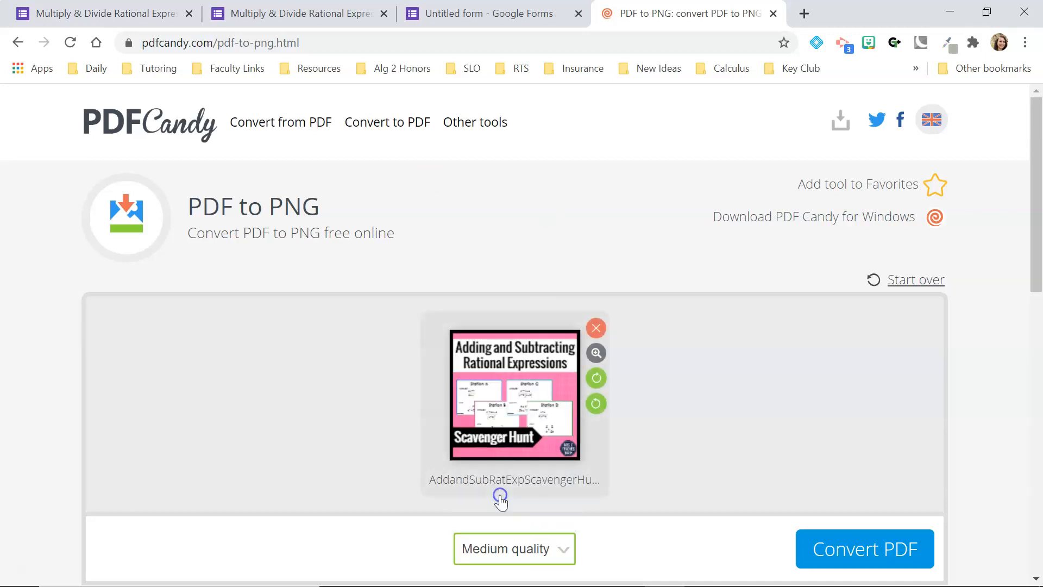
left_click(540, 551)
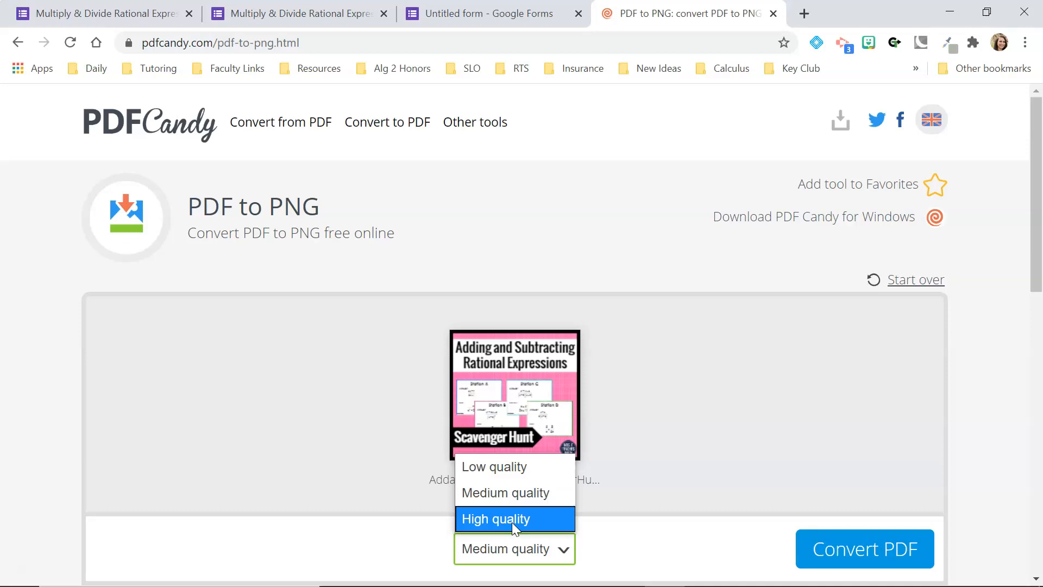
left_click(471, 492)
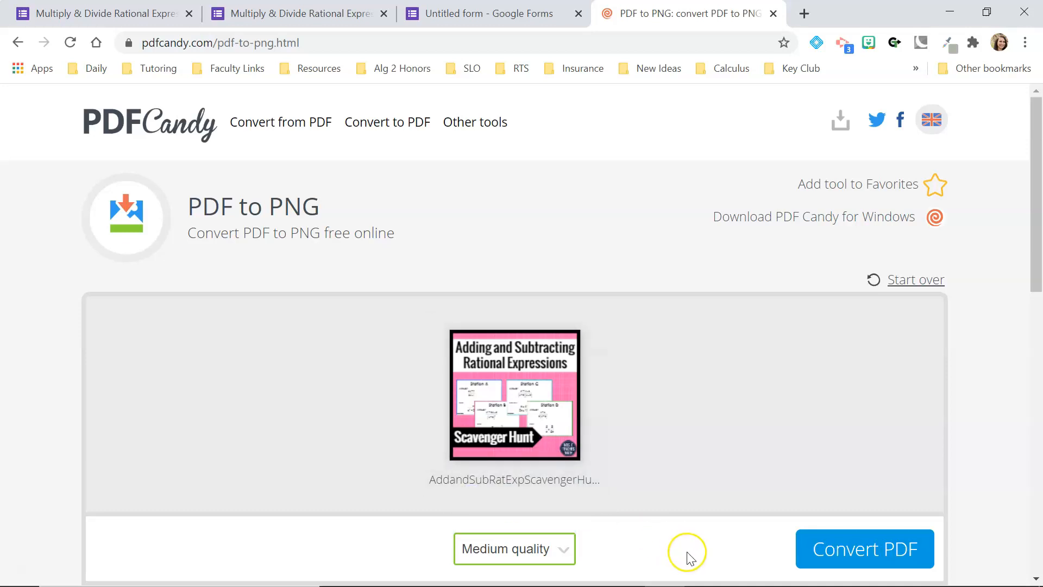
Convert the scavenger hunt PDF to PNG files and download the result.
scroll(686, 552, "down", 1)
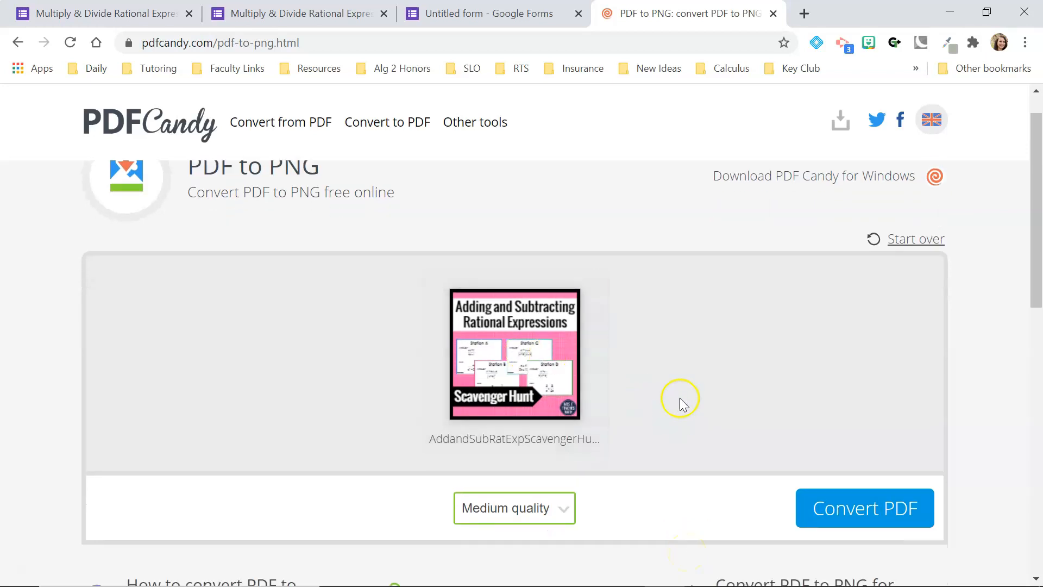
mouse_move(549, 390)
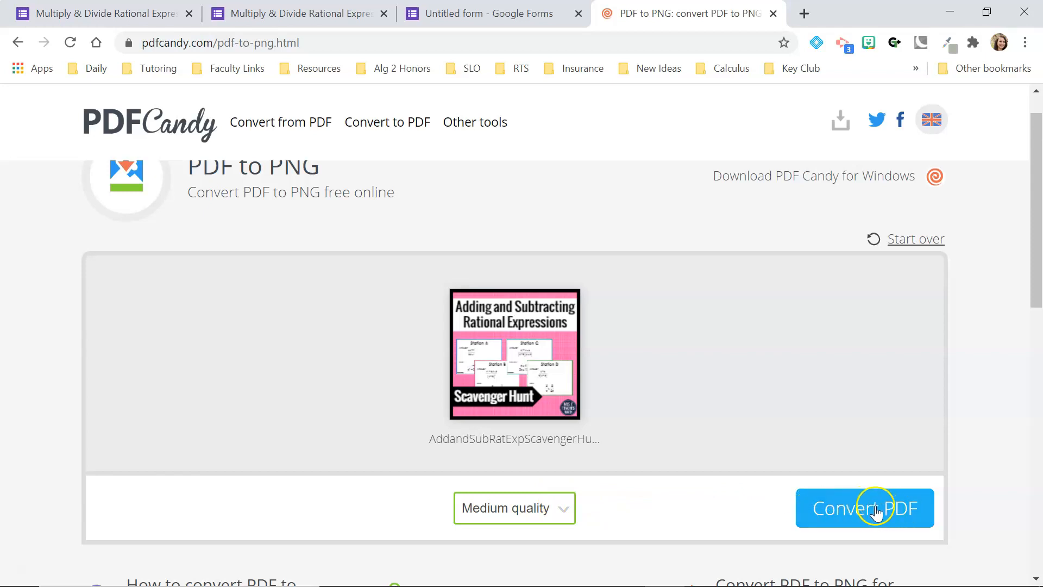
left_click(845, 510)
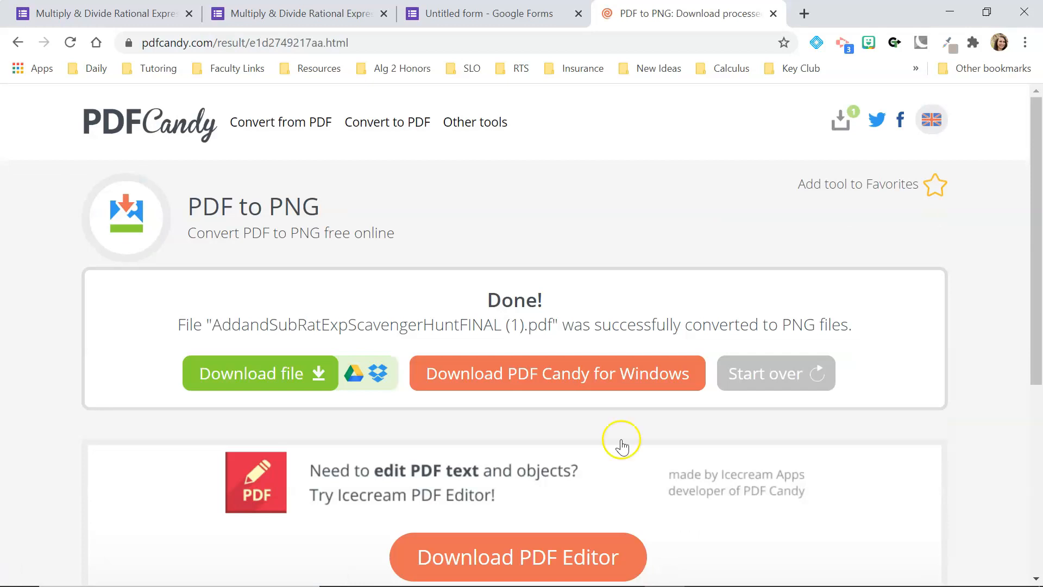
left_click(294, 380)
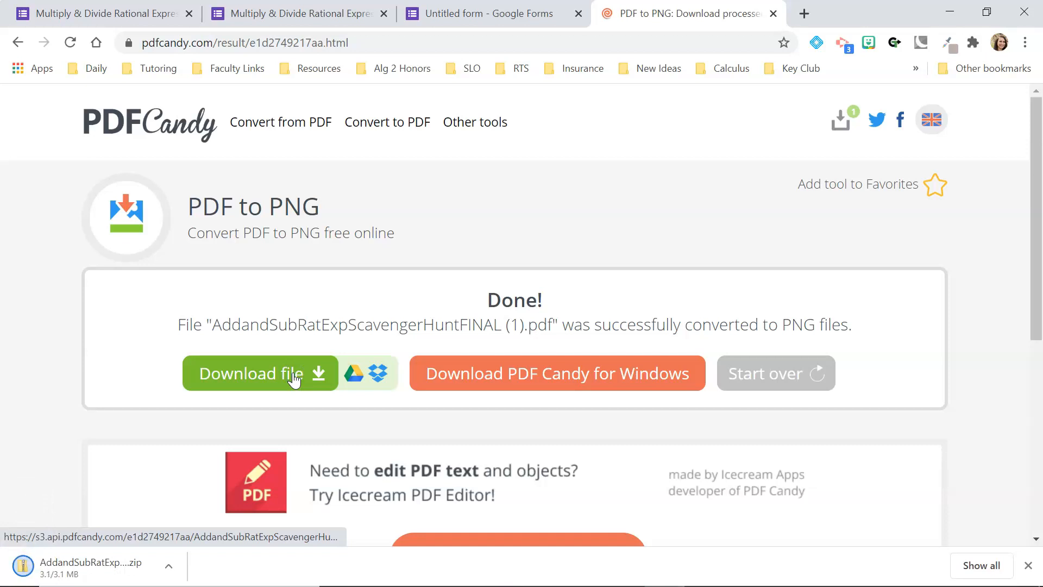
Start extracting the downloaded zip archive and create a destination folder on the Desktop named "A and S Rational Expressions PNGs".
left_click(136, 568)
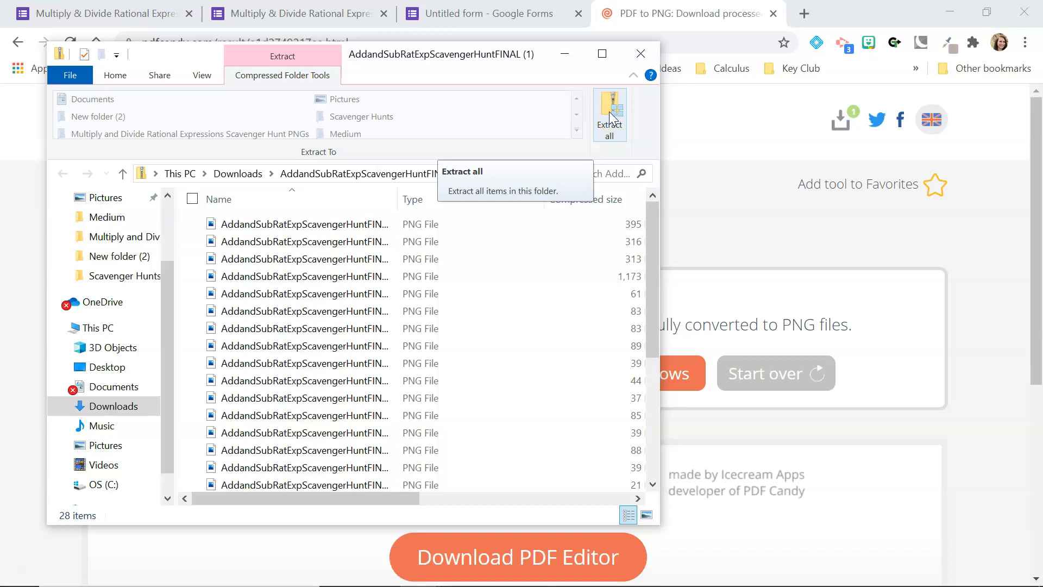
left_click(610, 112)
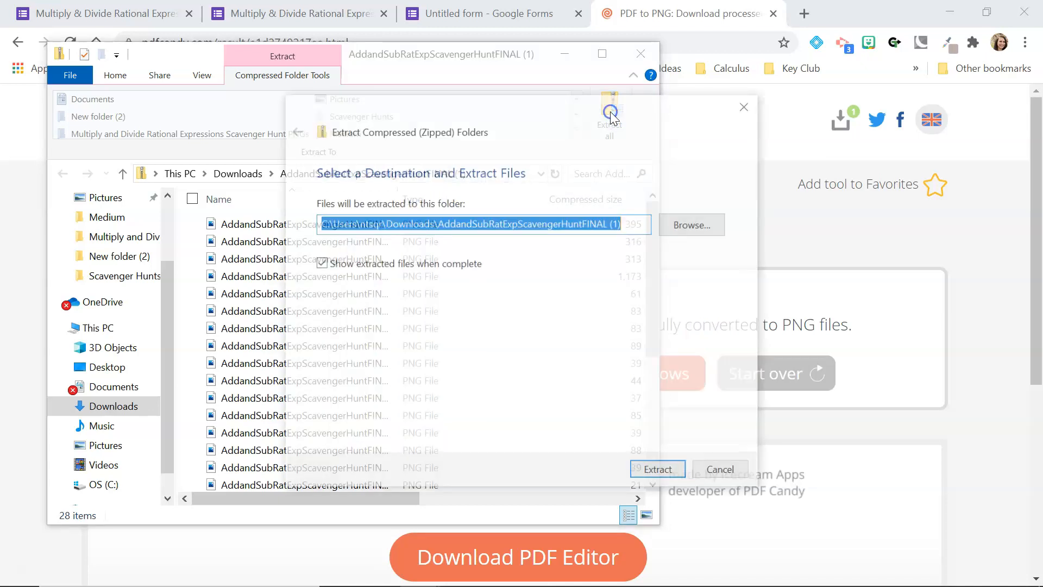
left_click(697, 224)
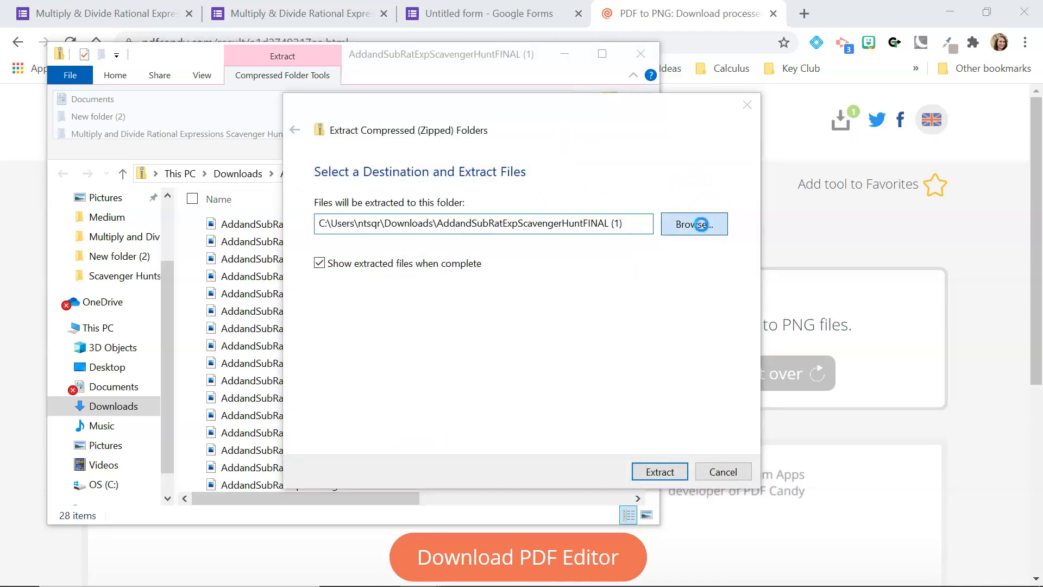
left_click(369, 298)
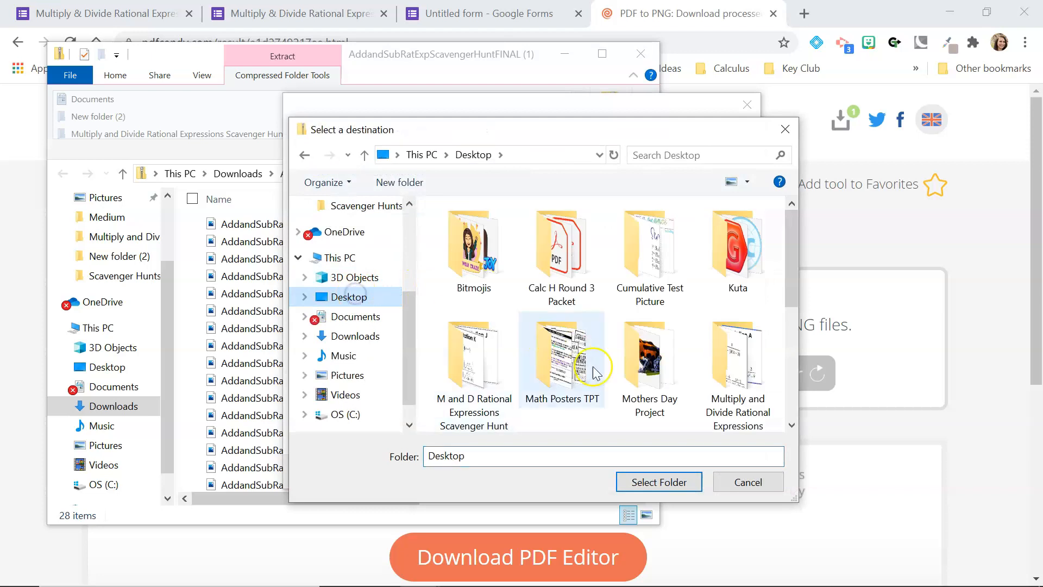
scroll(577, 231, "down", 3)
scroll(688, 330, "down", 1)
left_click(686, 332)
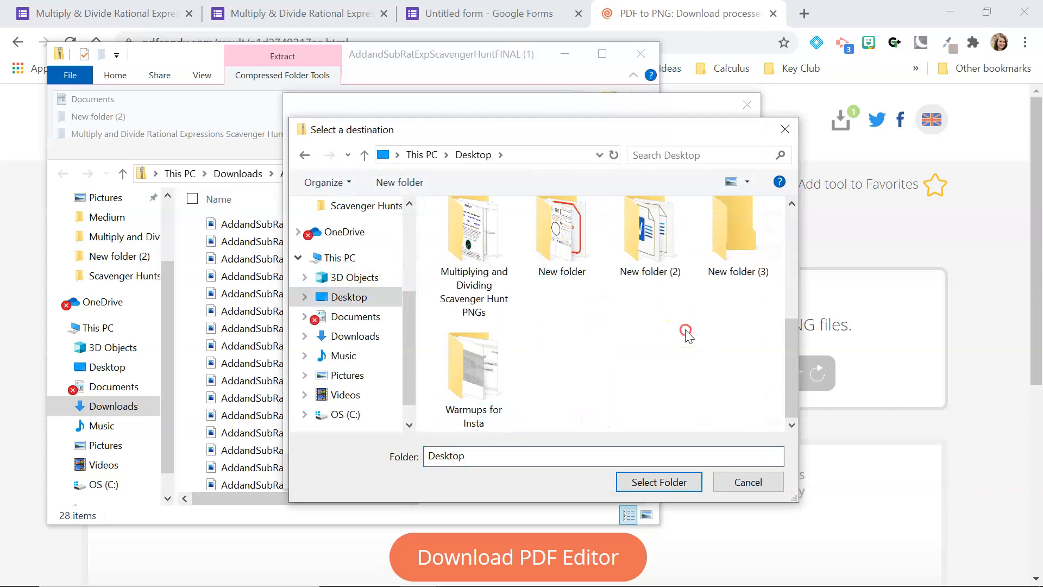
right_click(684, 330)
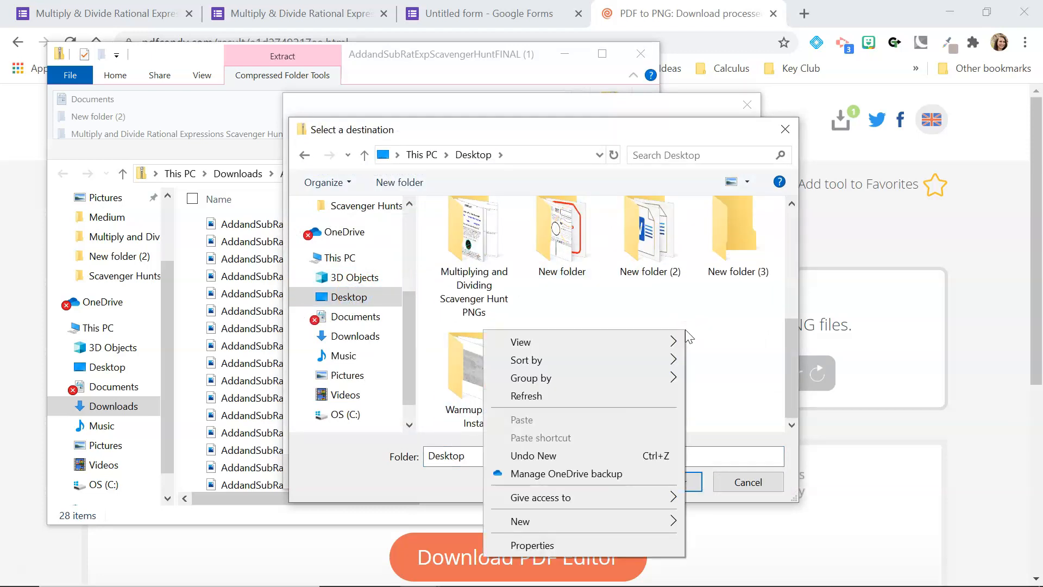
left_click(542, 521)
left_click(298, 319)
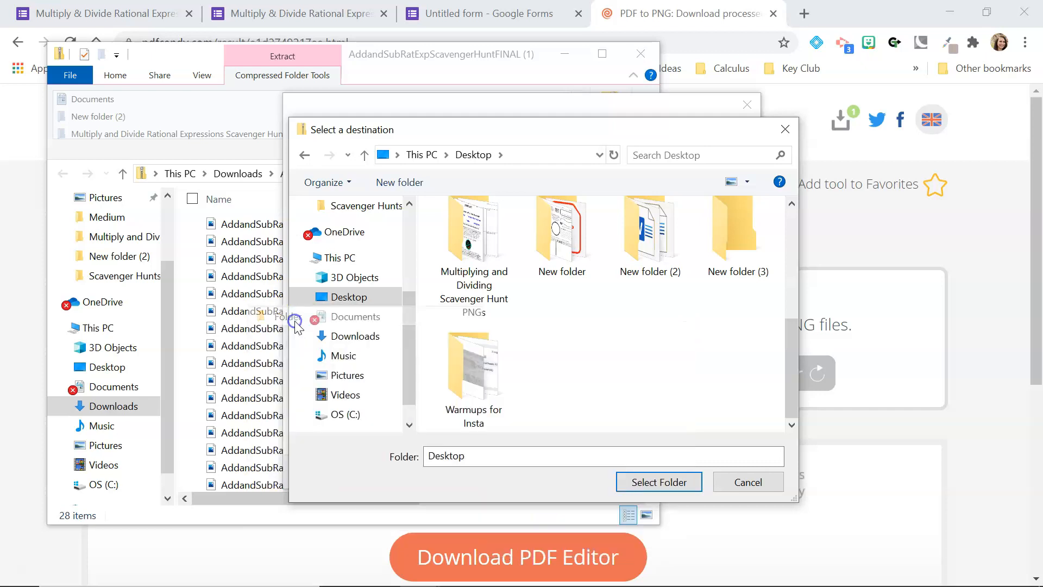
type("A &")
type(" S Rational Expressions PNGs")
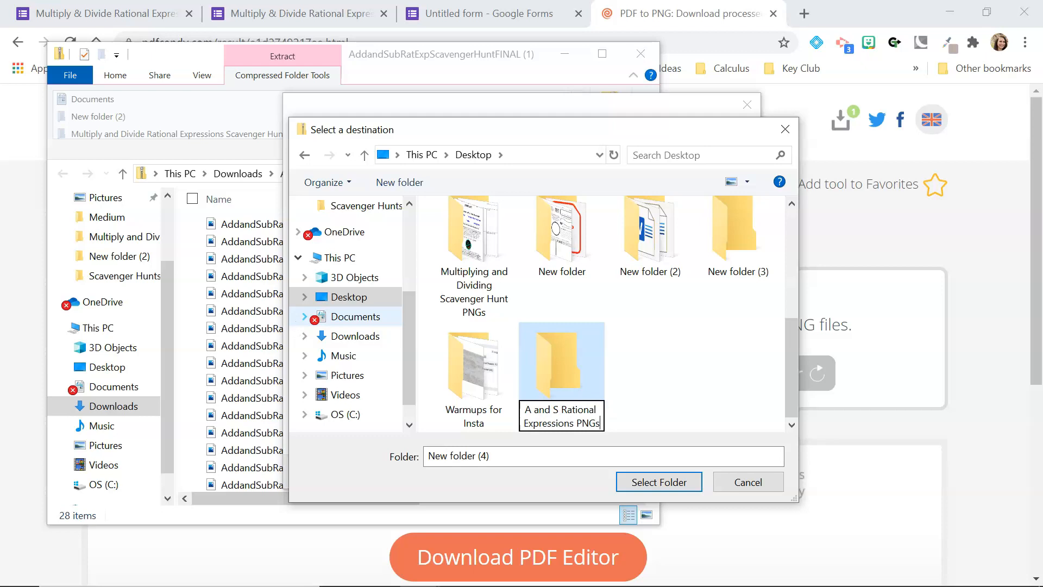
key("Return")
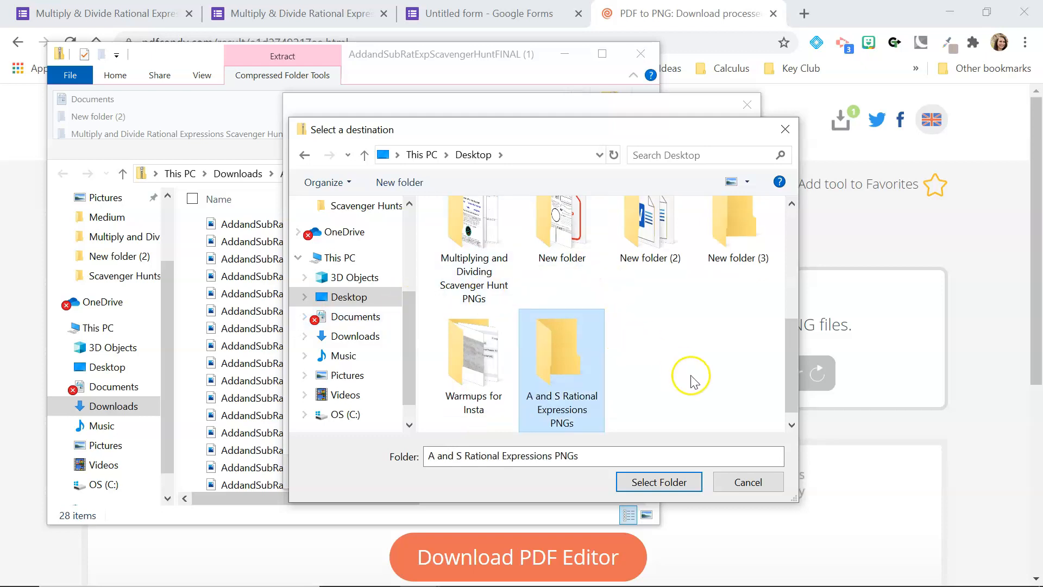
Extract the archive's PNG files into the A and S Rational Expressions PNGs folder, and close the archive window.
double_click(537, 398)
left_click(662, 485)
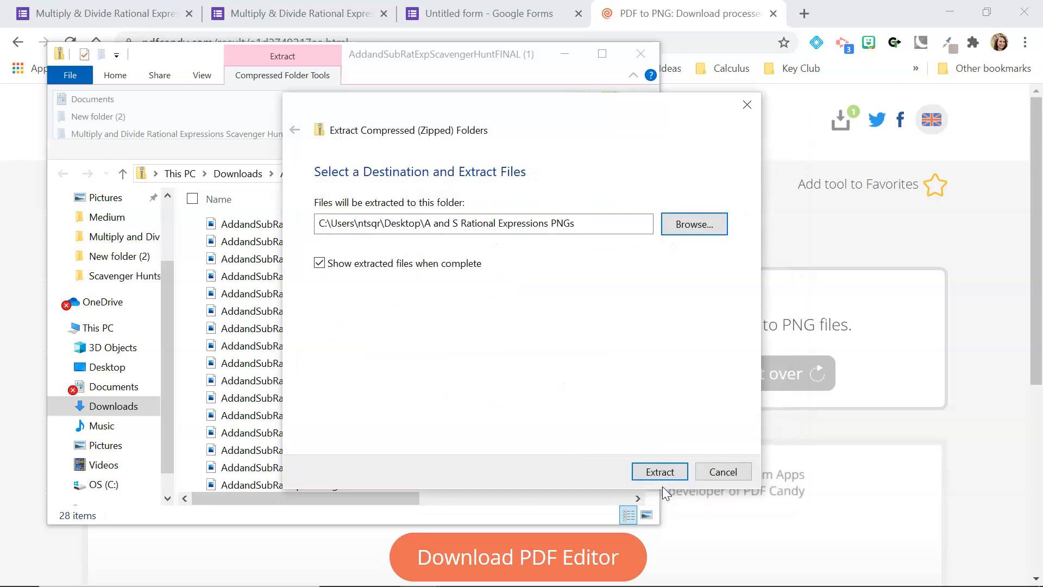
left_click(651, 475)
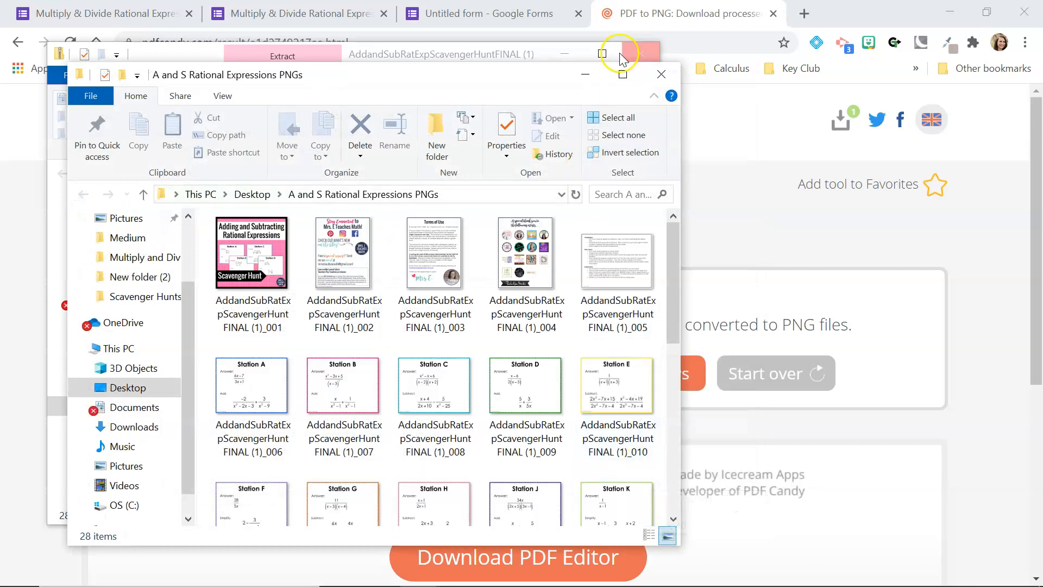
left_click(636, 52)
In the untitled Google Forms form, insert the Station A card image (file ending _006) from the extracted folder into the Station A question.
left_click(541, 19)
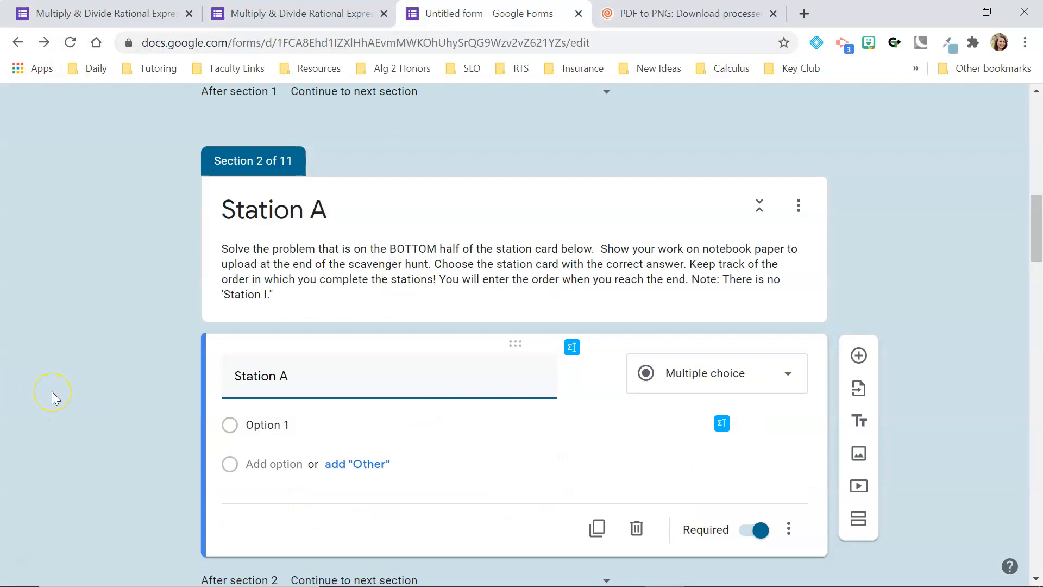
left_click(601, 376)
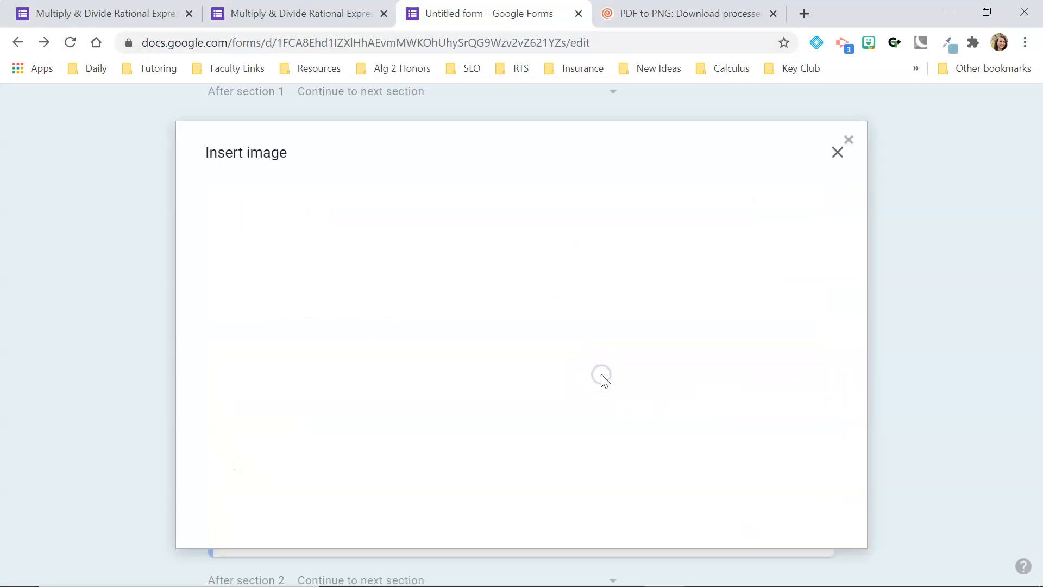
left_click(524, 440)
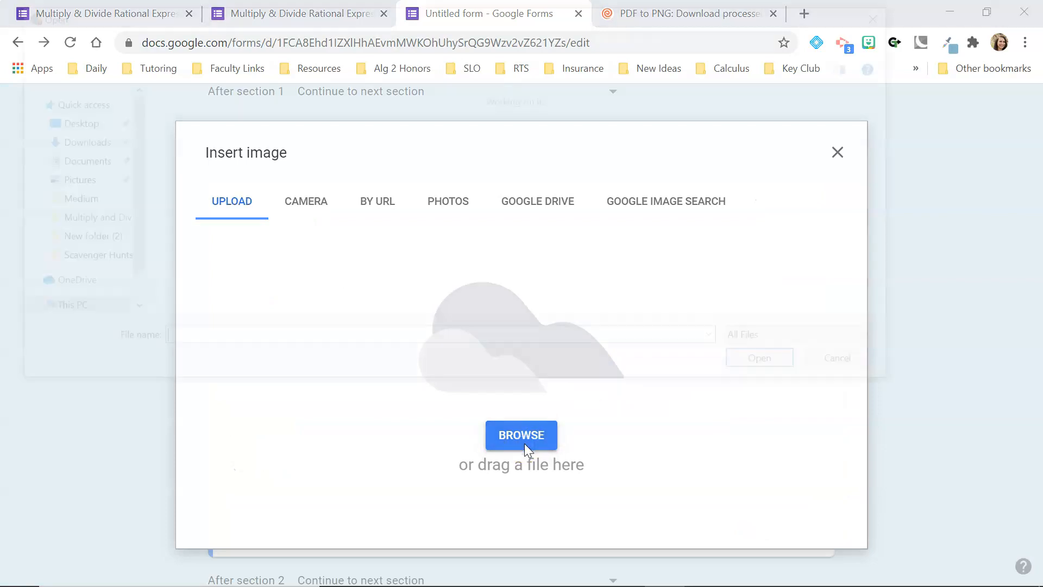
left_click(81, 213)
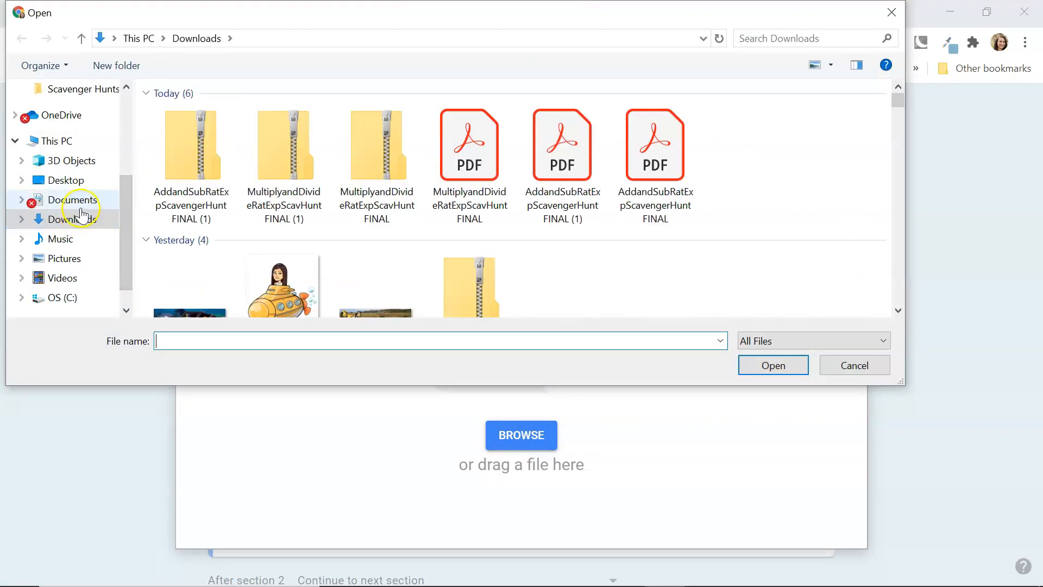
left_click(70, 179)
double_click(190, 172)
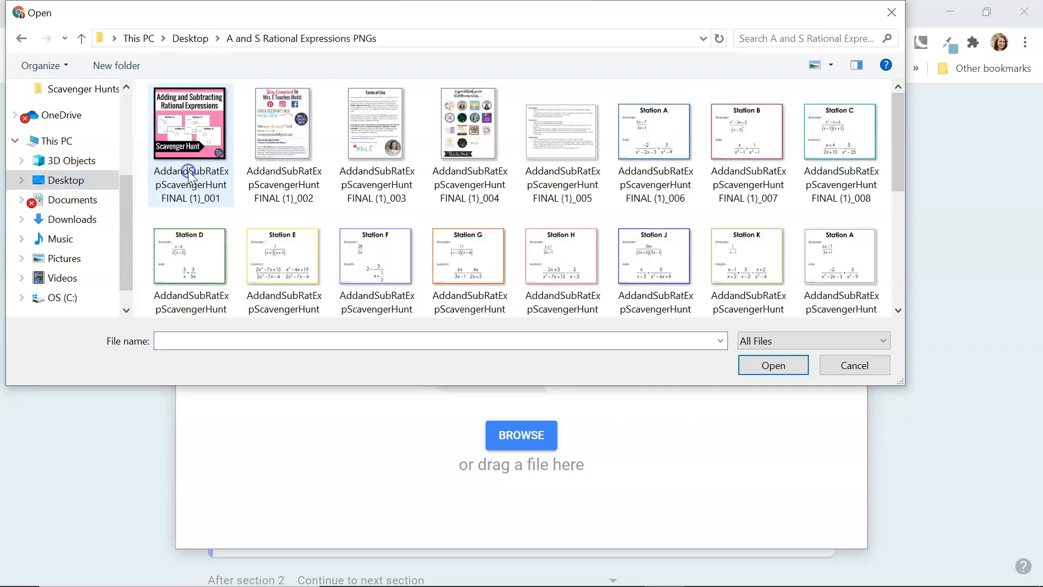
double_click(648, 162)
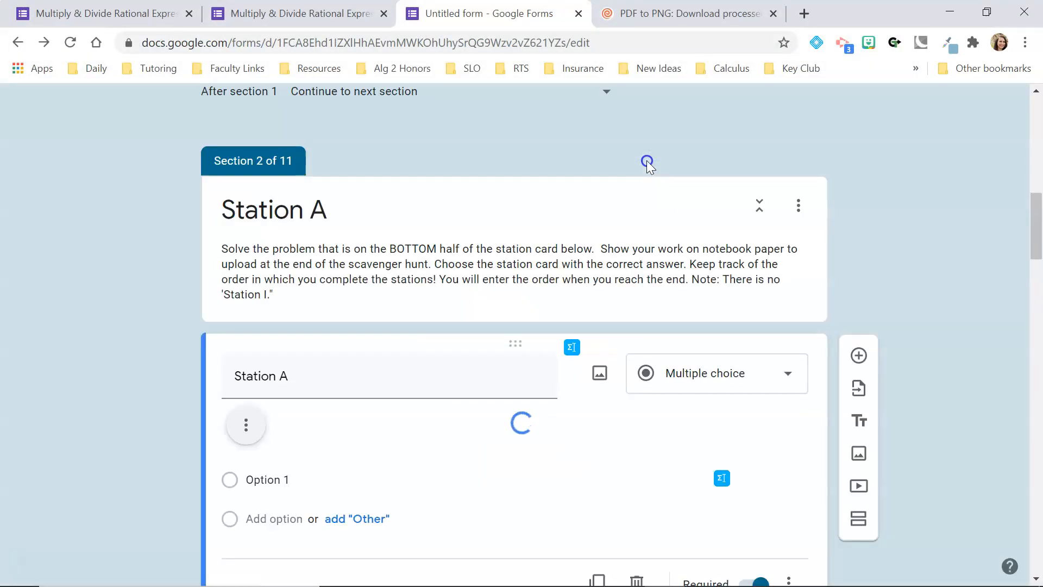
left_click(139, 276)
Enter the multiple-choice options A, B, C, D, E and F for the Station A question.
scroll(103, 259, "down", 8)
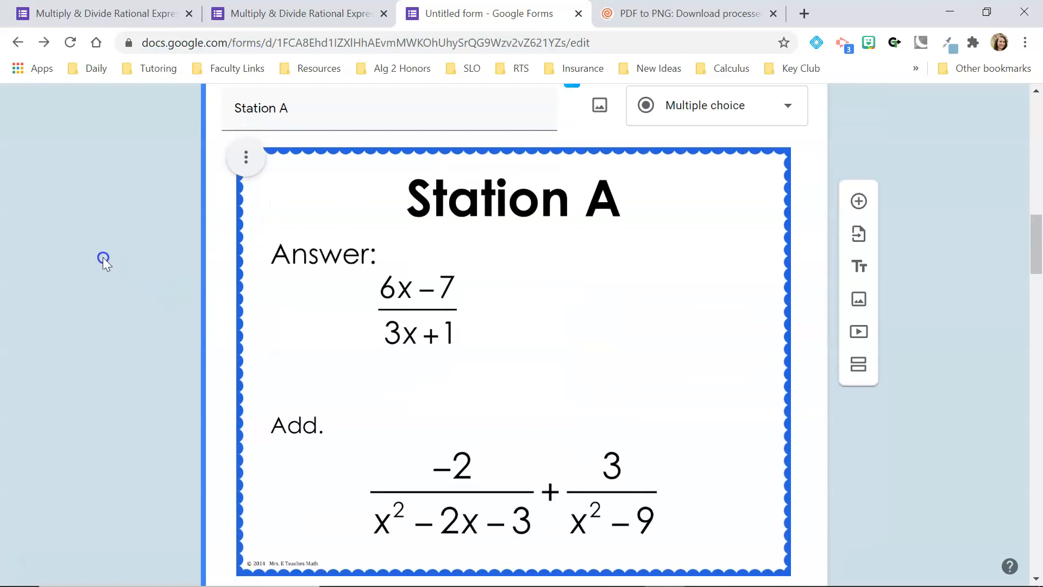
scroll(103, 257, "down", 2)
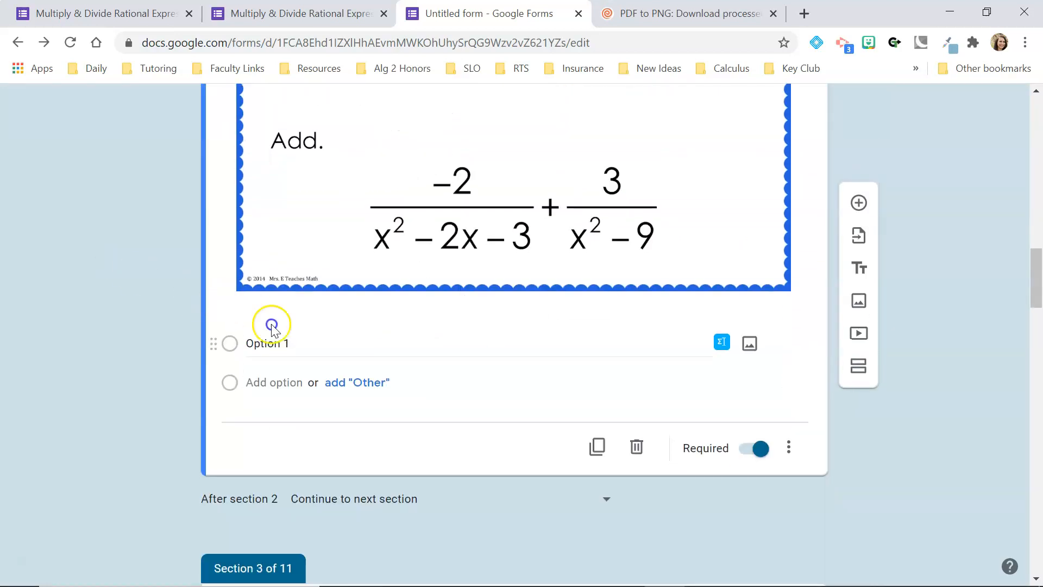
left_click(274, 343)
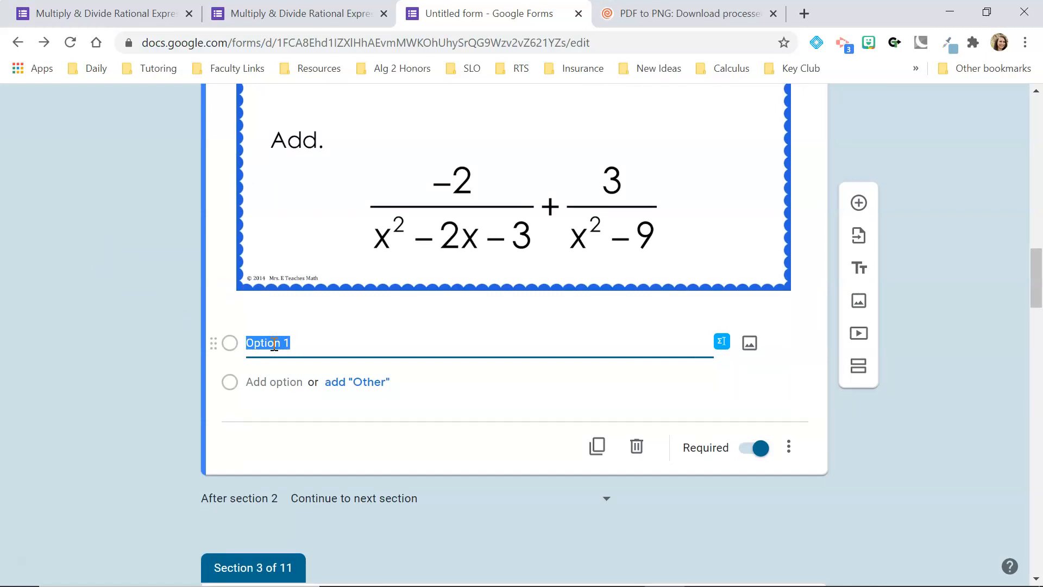
type("A")
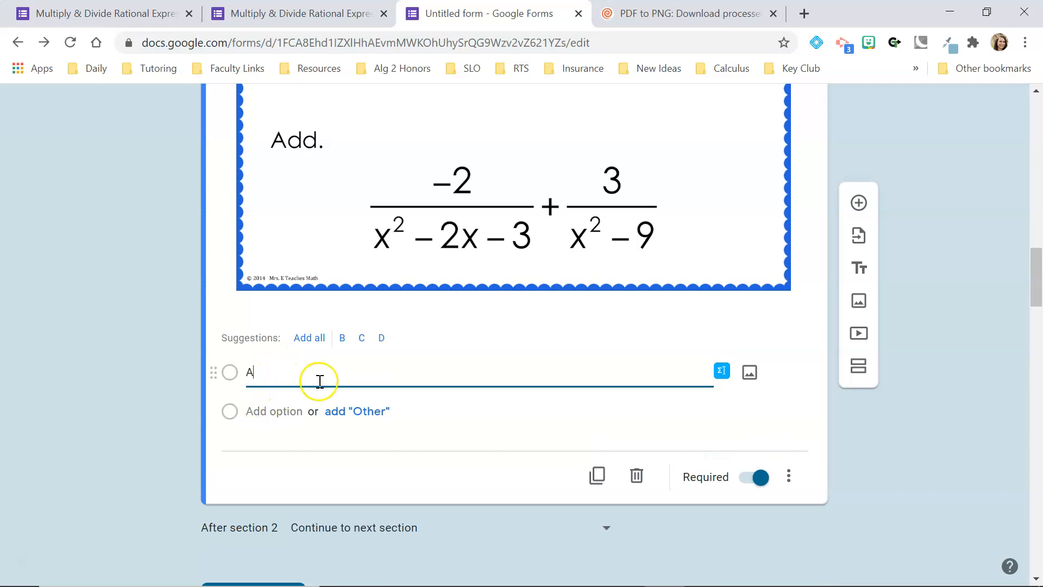
left_click(304, 338)
left_click(263, 498)
type("E")
left_click(262, 540)
type("F")
Add the remaining options G, H, J and K to the Station A question, skipping I.
scroll(263, 543, "down", 2)
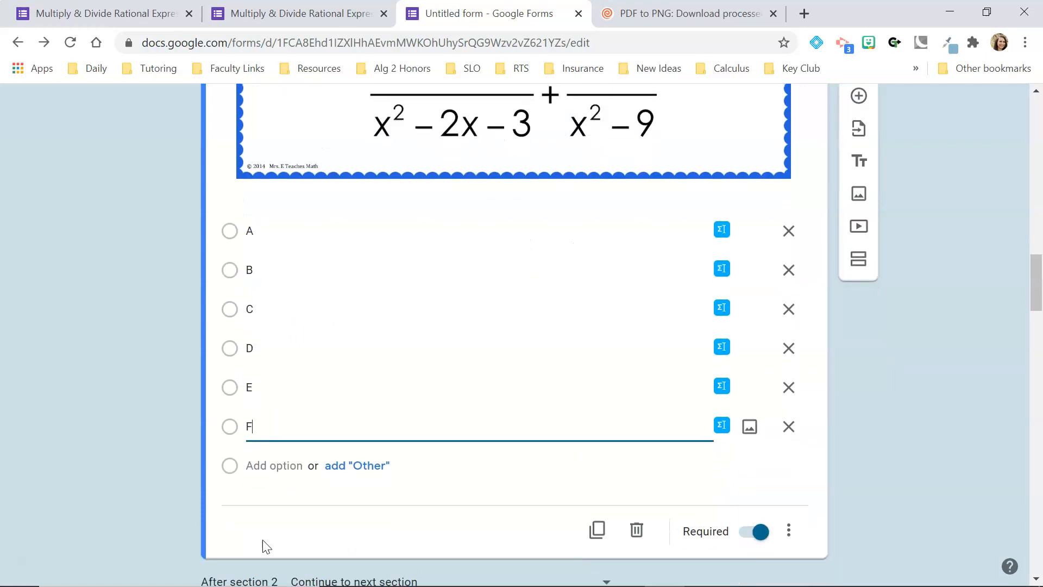
left_click(248, 459)
type("G")
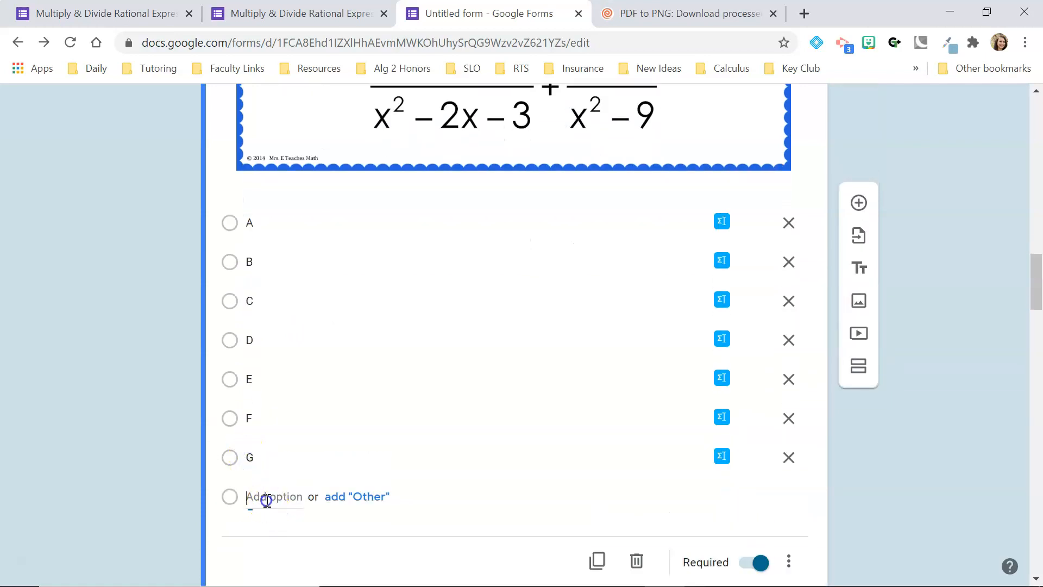
left_click(266, 497)
type("H")
left_click(267, 537)
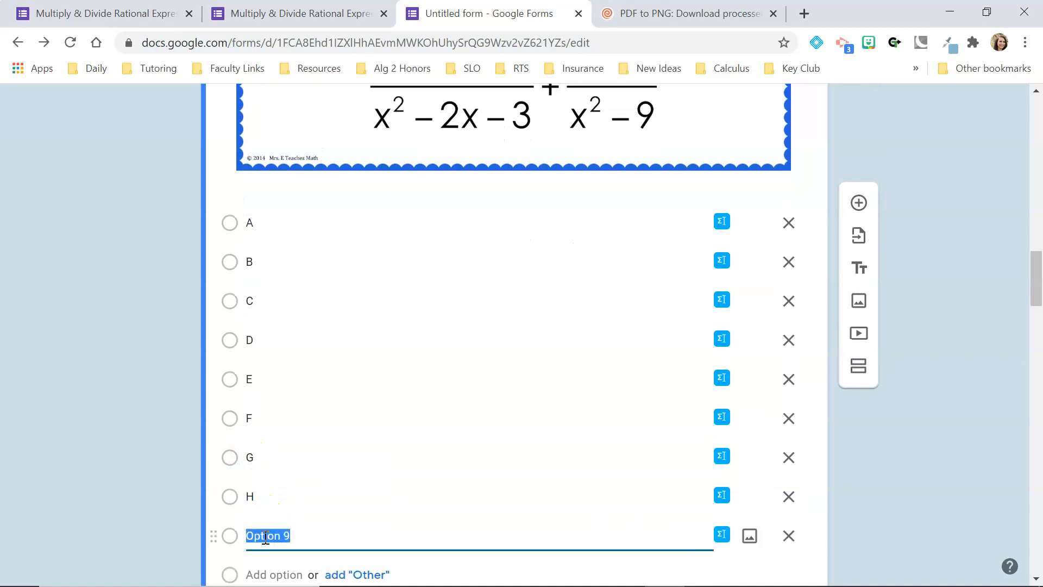
type("J")
scroll(268, 489, "down", 3)
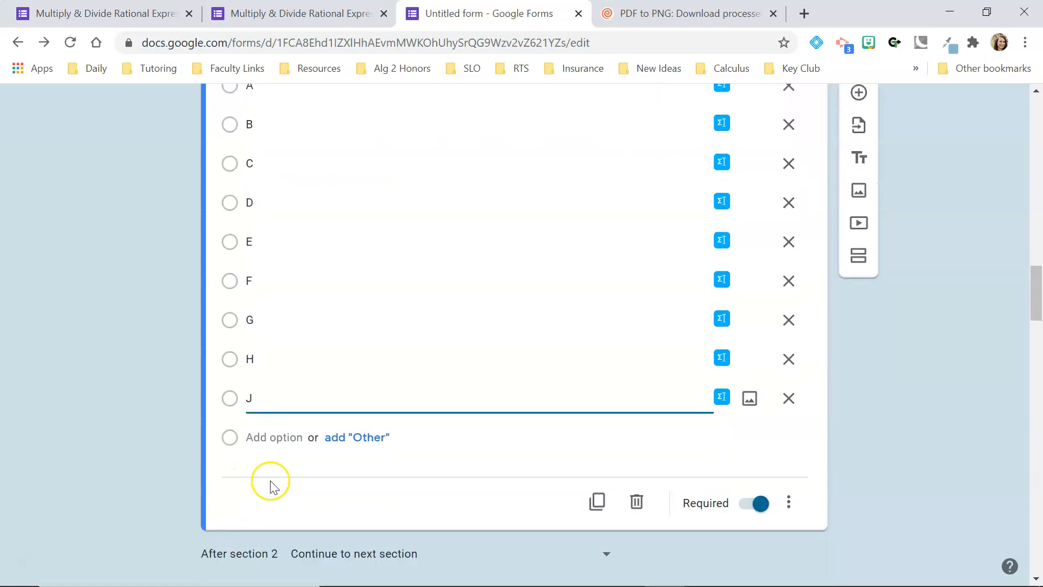
left_click(247, 438)
type("K")
left_click(159, 371)
Attach the Station A card image (file ending _006) to answer option A.
scroll(159, 371, "up", 3)
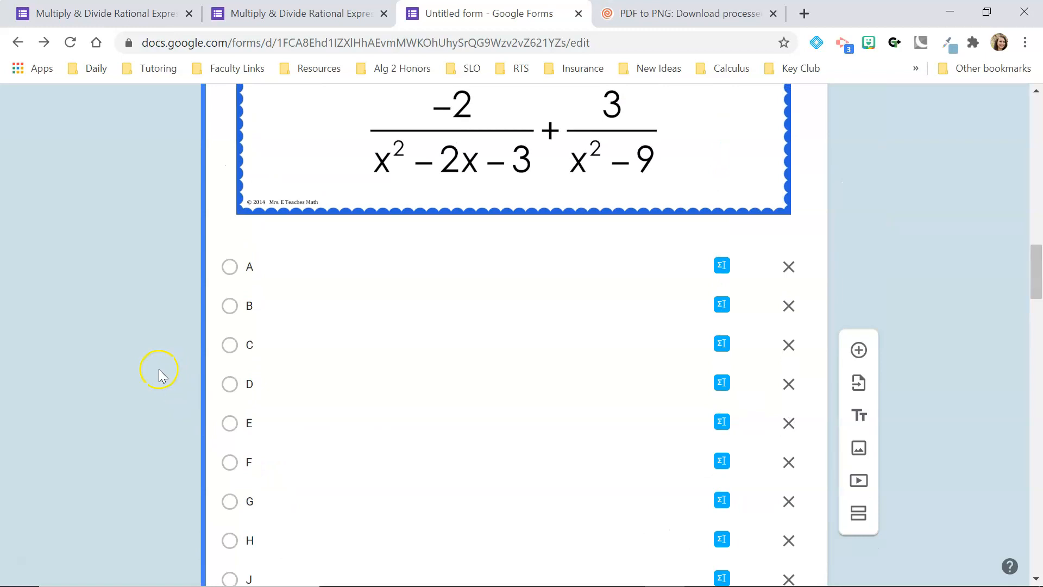
left_click(749, 265)
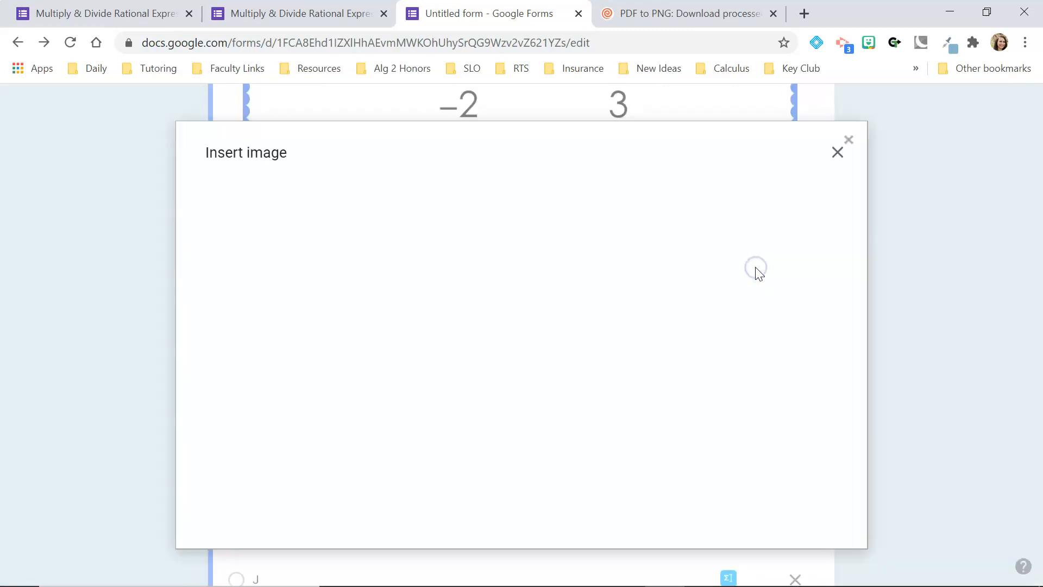
left_click(542, 427)
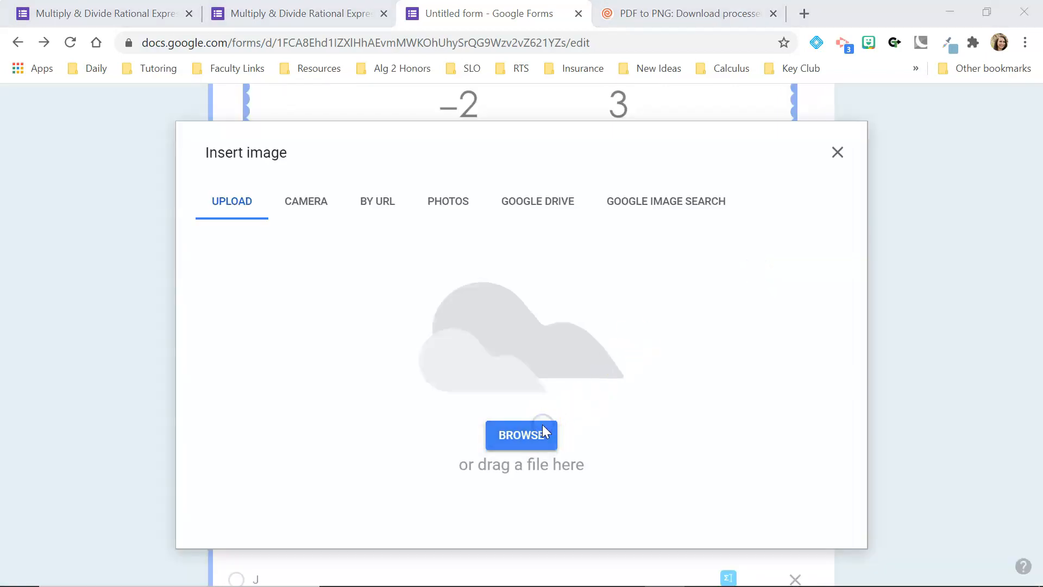
double_click(653, 133)
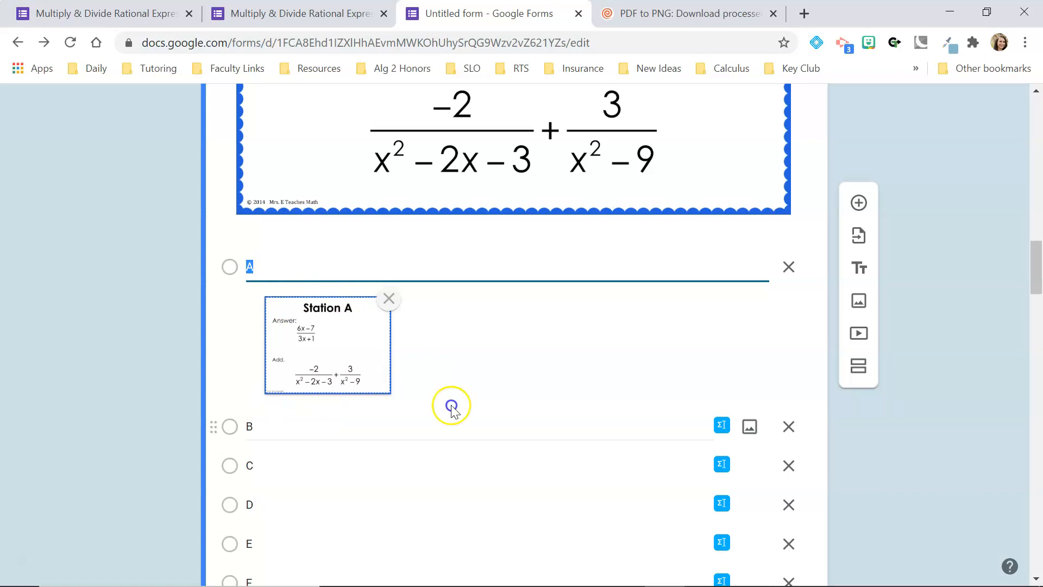
Attach the Station B card image (file ending _007) to answer option B.
left_click(749, 427)
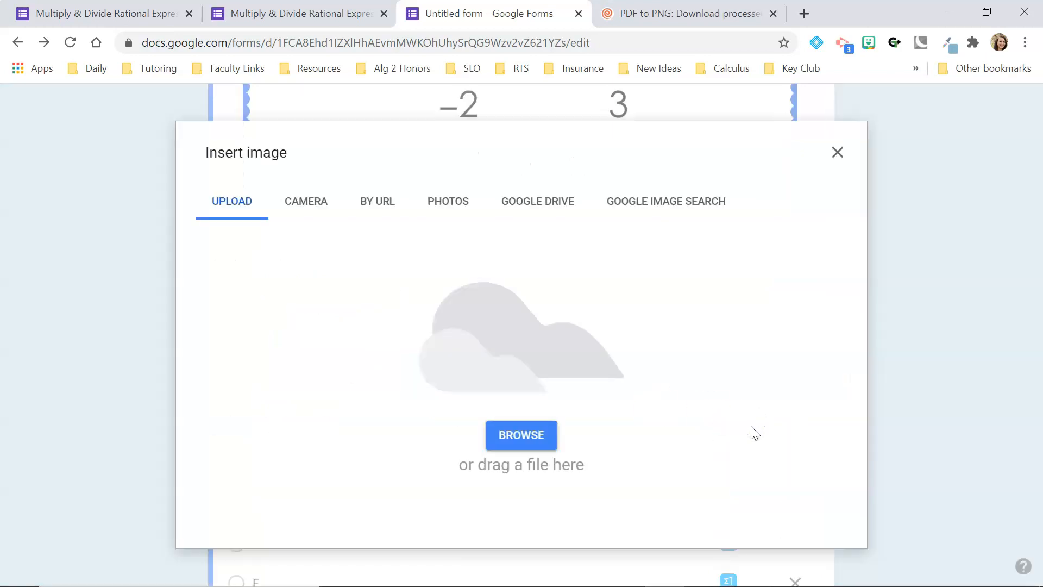
left_click(533, 440)
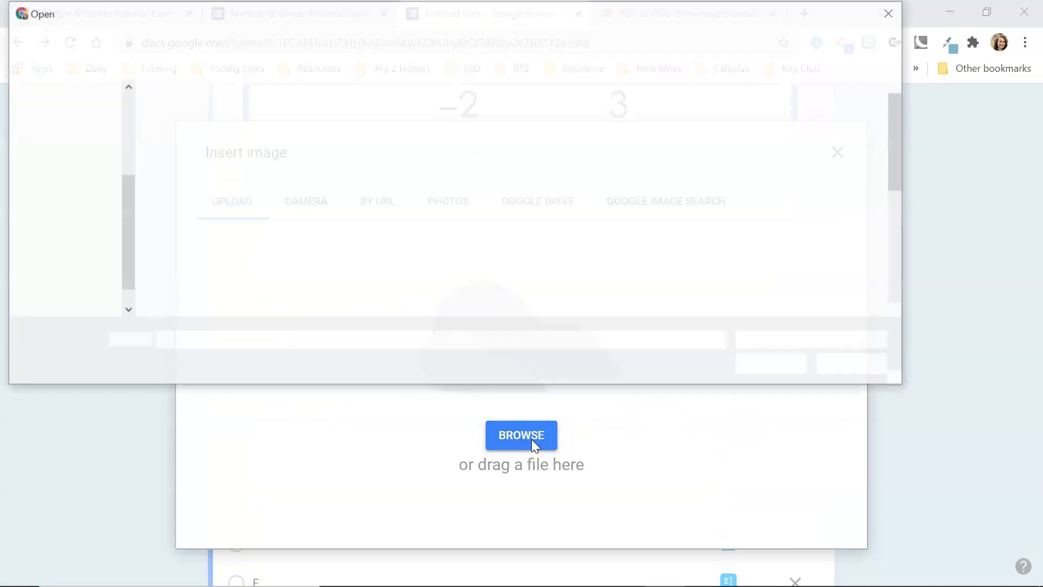
double_click(769, 121)
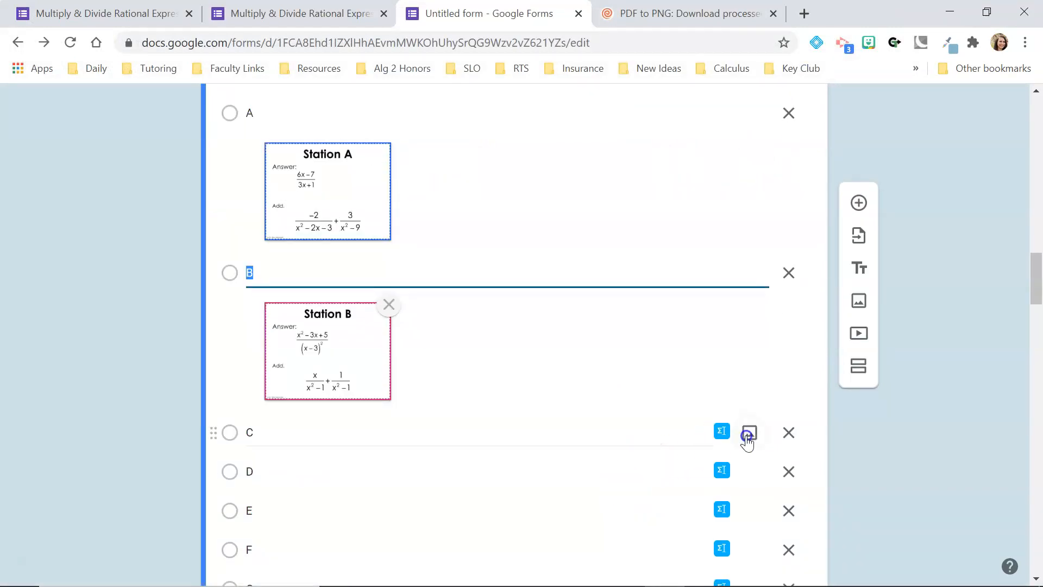
Attach the Station C card image (file ending _008) to answer option C.
left_click(752, 438)
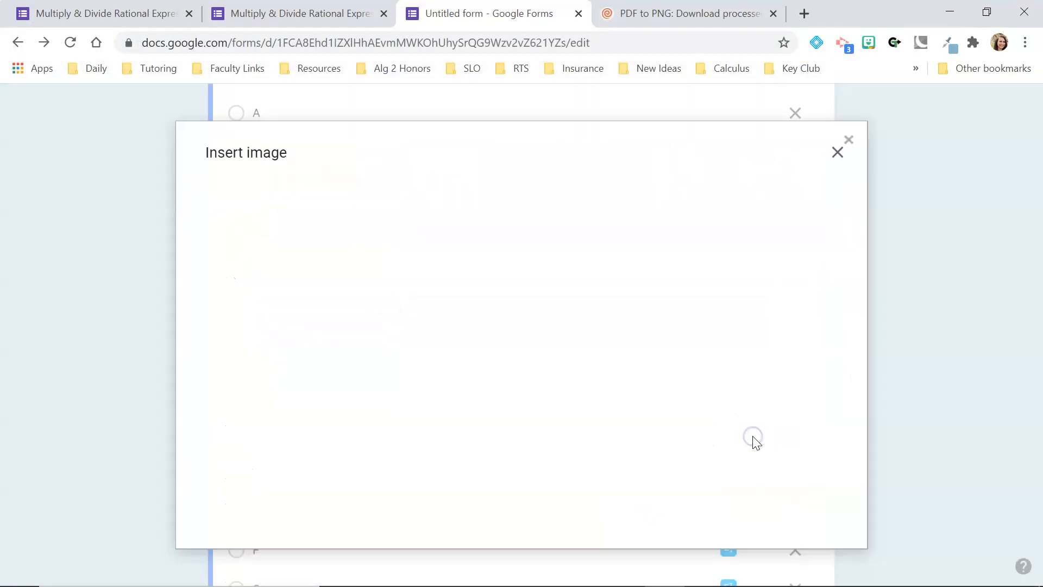
left_click(525, 428)
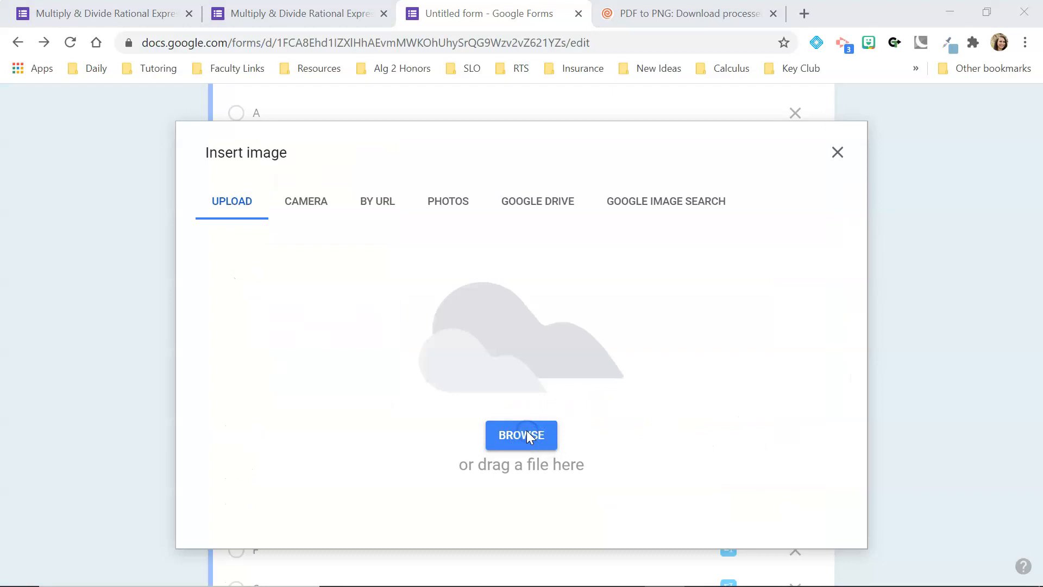
double_click(844, 134)
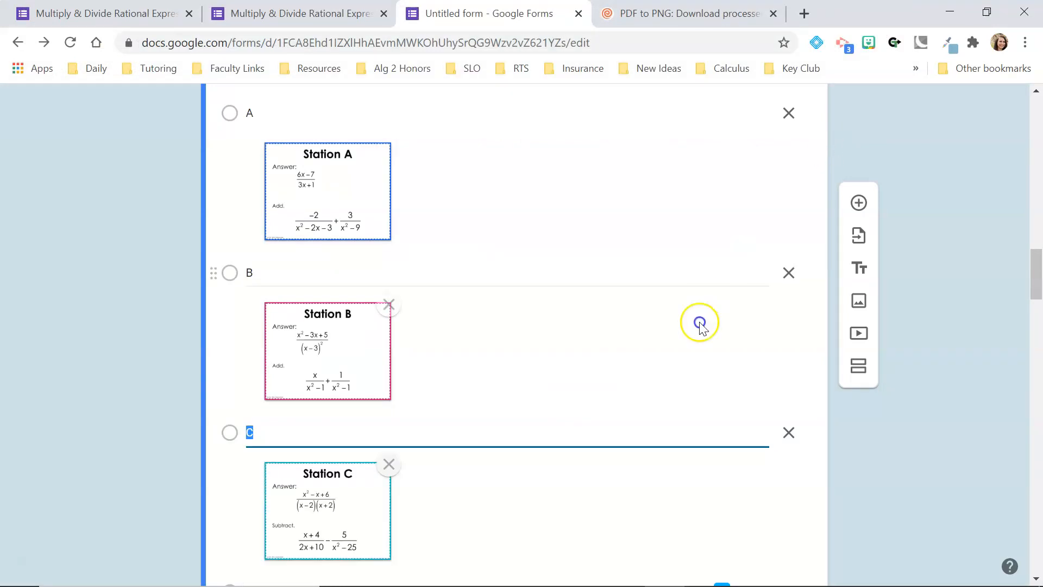
Attach the Station D card image to answer option D.
scroll(693, 337, "down", 5)
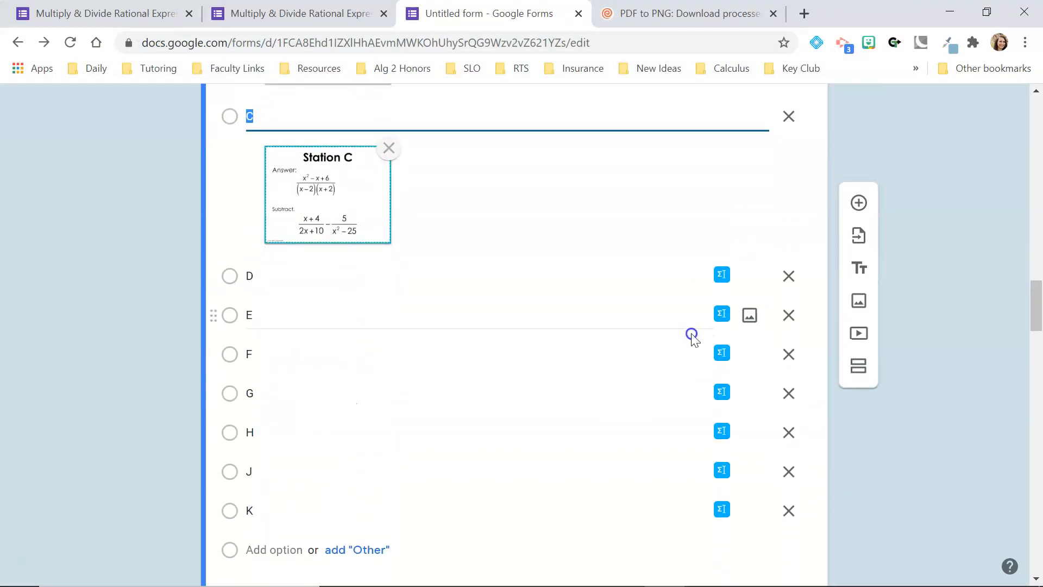
left_click(750, 274)
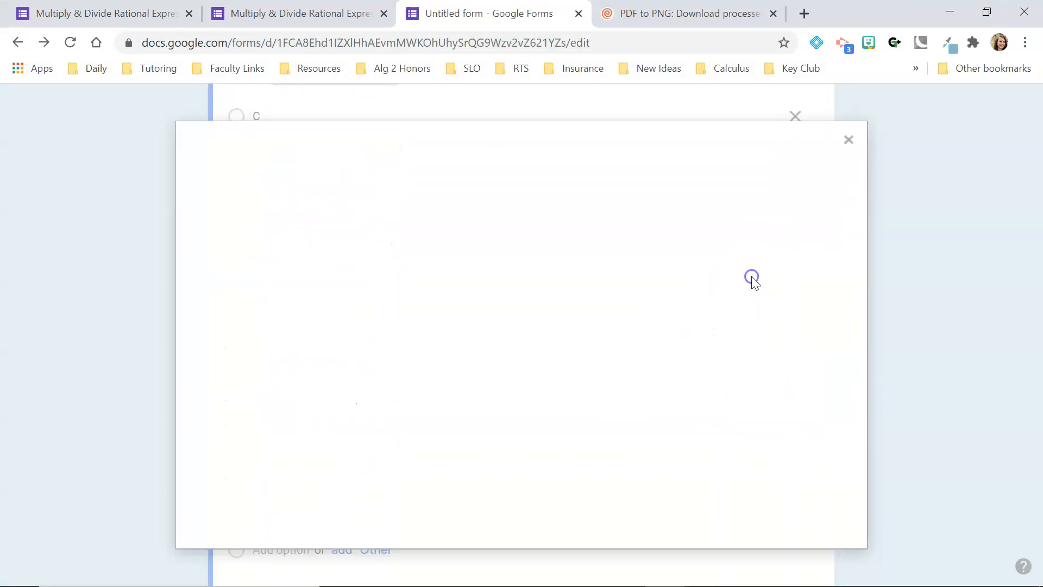
left_click(518, 434)
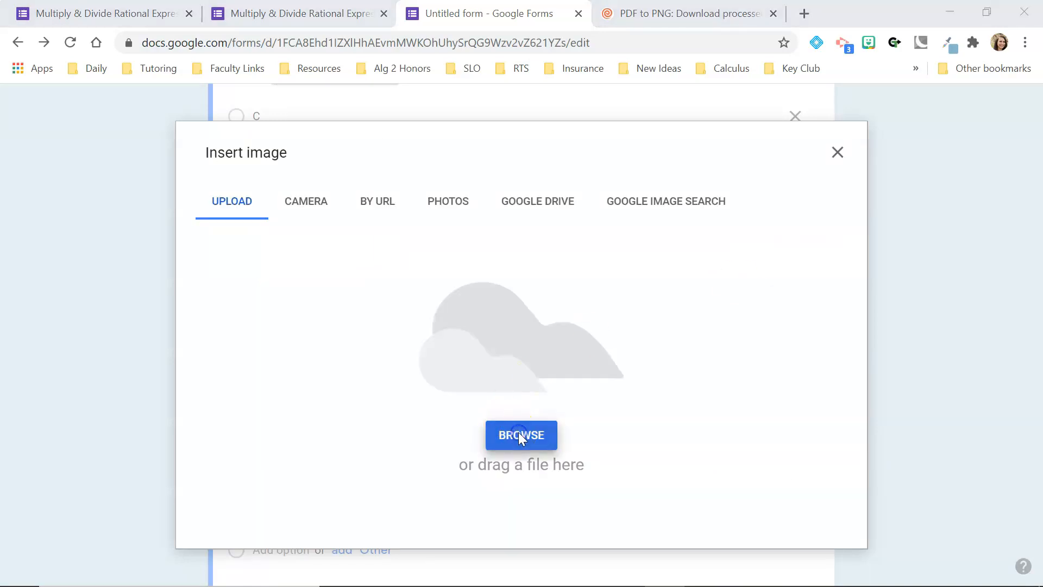
double_click(196, 245)
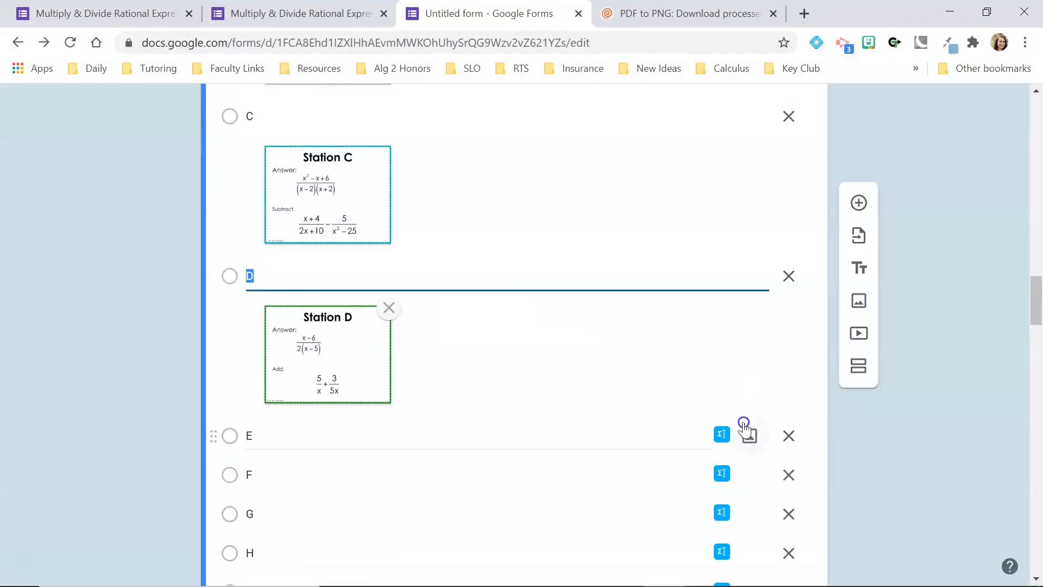
Attach the matching station card images to the remaining answer options E, F, G, H, J and K.
left_click(749, 436)
left_click(527, 435)
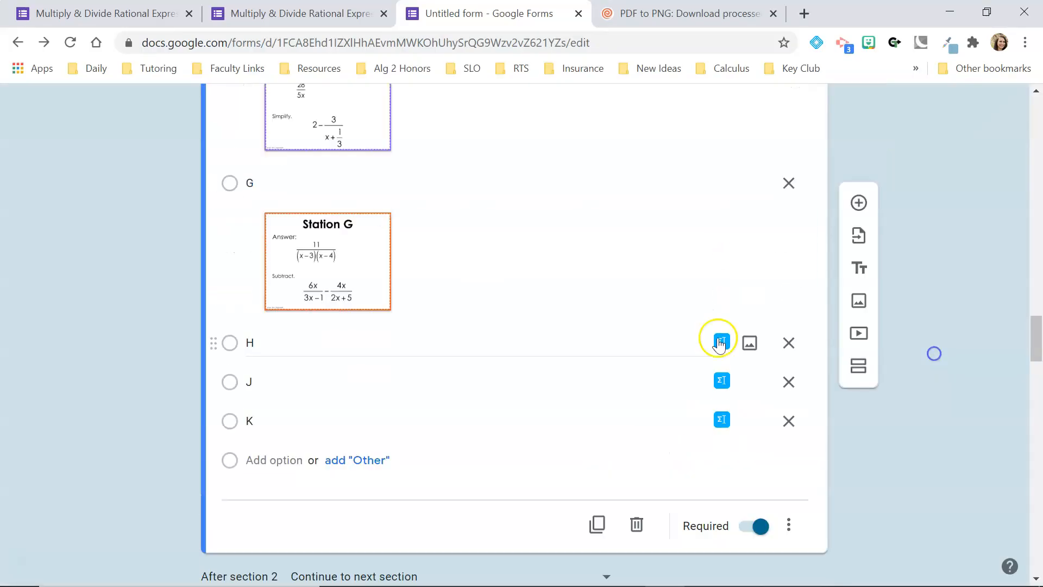
left_click(717, 340)
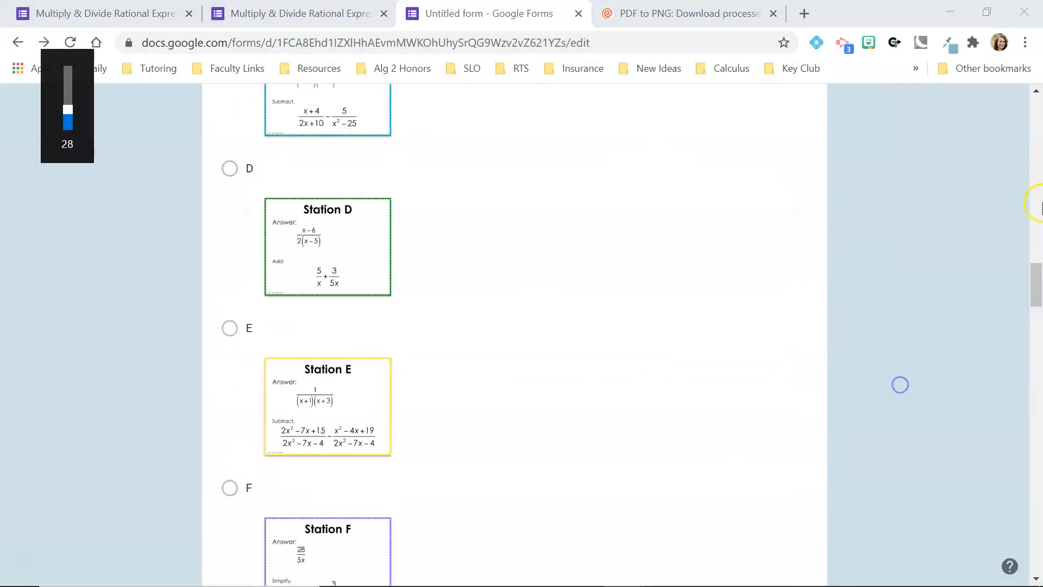
Turn on "Go to section based on answer" for the required Station A question.
scroll(967, 293, "down", 10)
scroll(1040, 206, "down", 1)
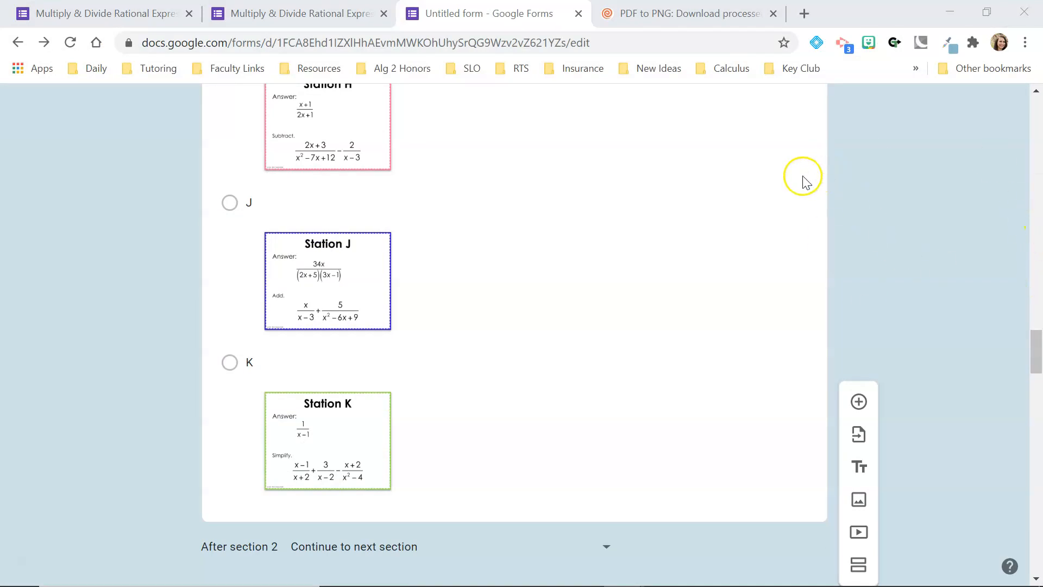
scroll(654, 372, "up", 20)
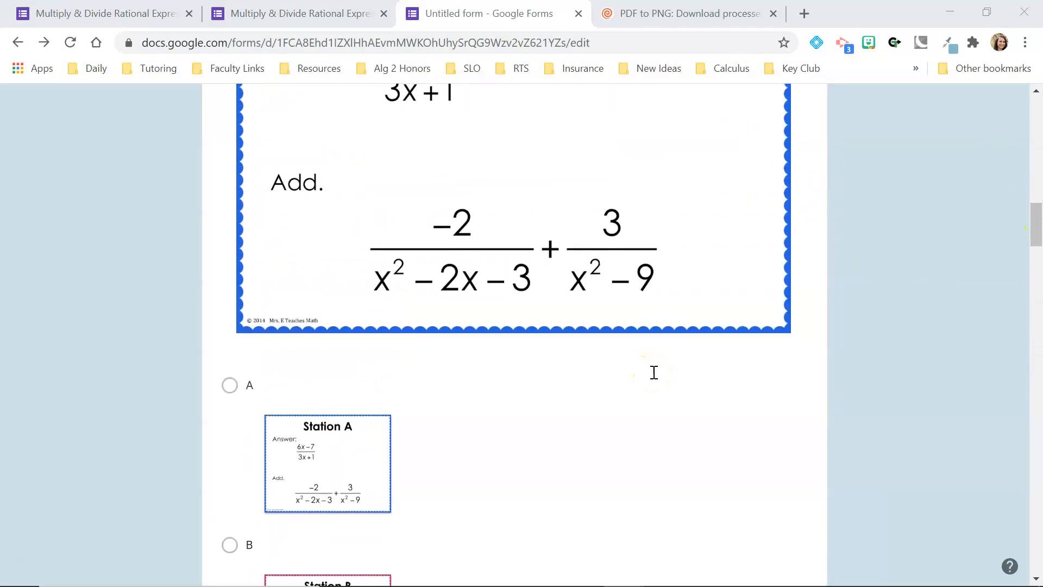
scroll(654, 372, "down", 2)
left_click(522, 315)
left_click(558, 359)
scroll(558, 360, "down", 18)
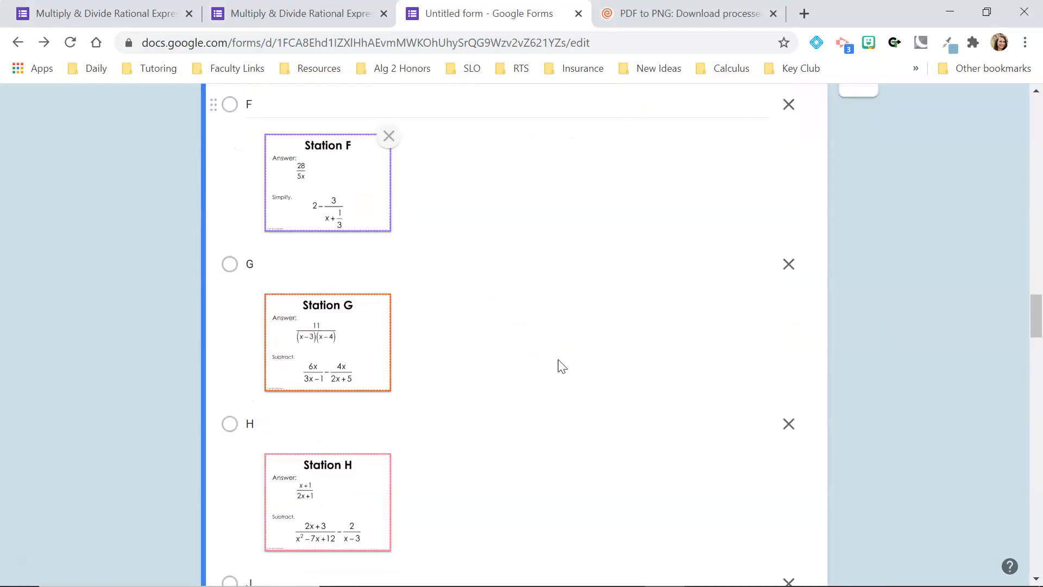
scroll(558, 360, "down", 10)
left_click(834, 413)
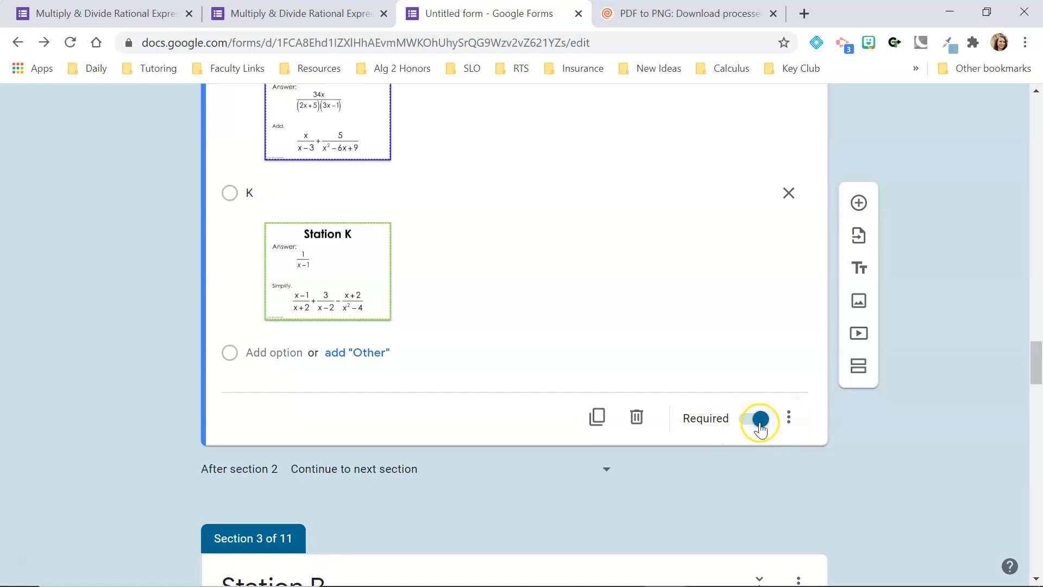
left_click(790, 419)
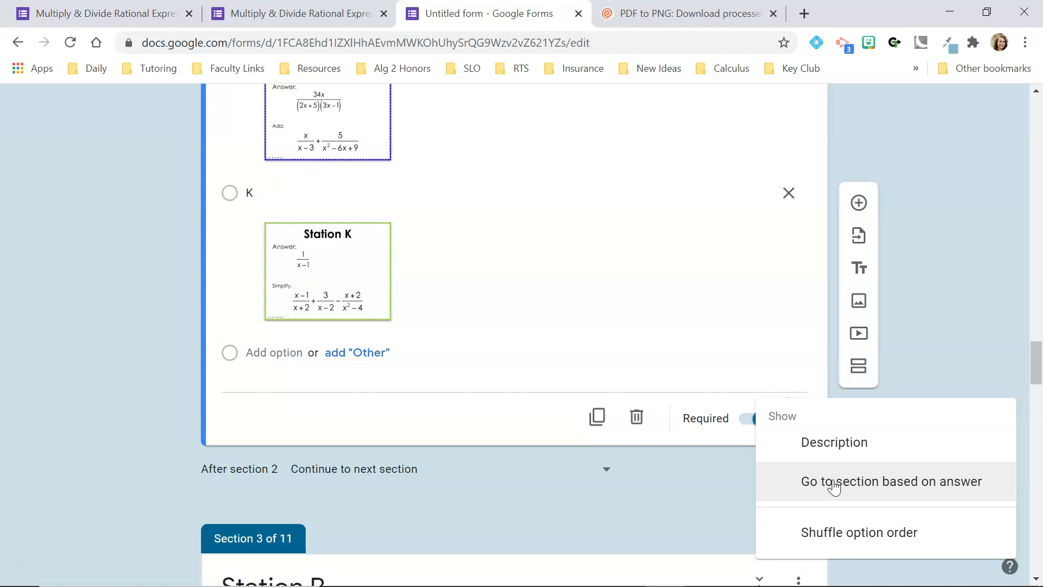
left_click(834, 487)
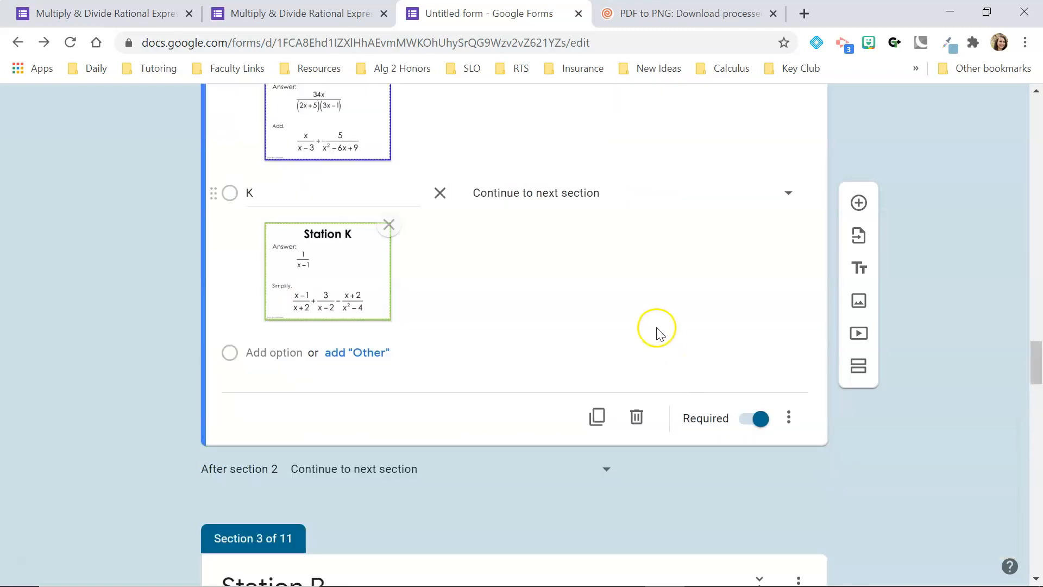
Route answer option A to section 2 (Station A) and option B to section 3 (Station B).
scroll(657, 329, "up", 15)
scroll(656, 329, "up", 8)
scroll(656, 329, "down", 6)
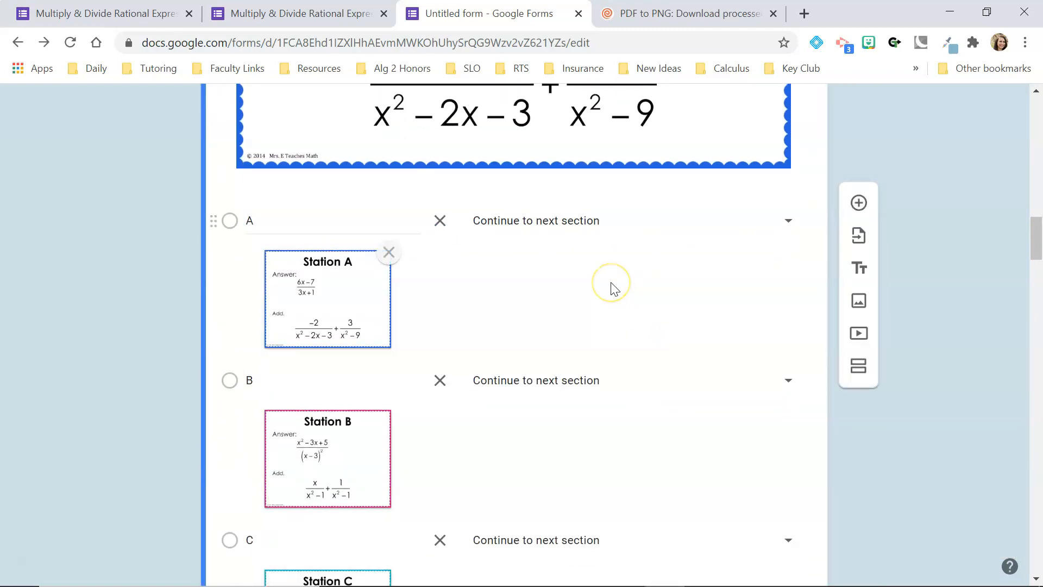
left_click(788, 223)
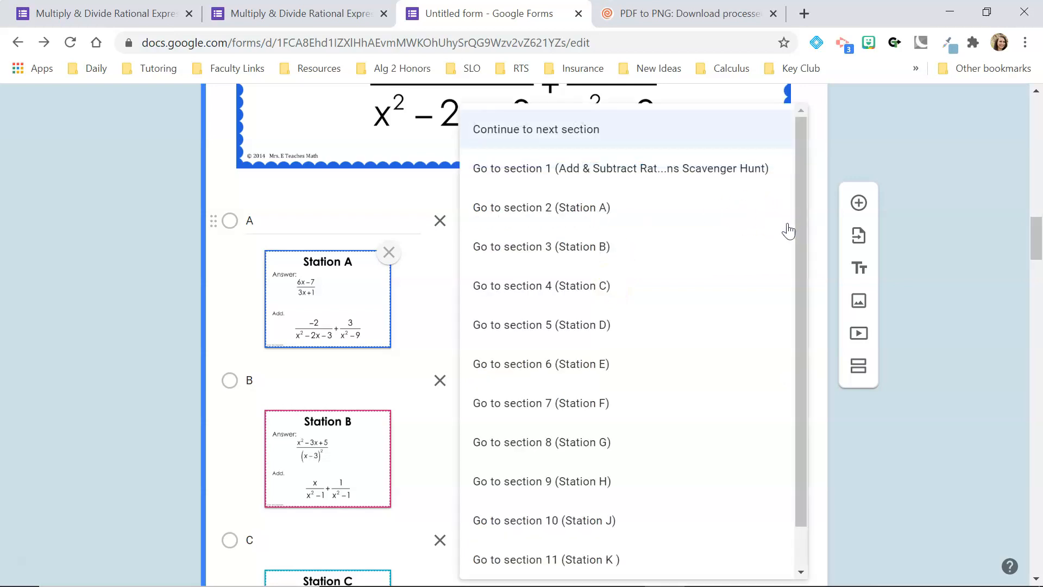
left_click(584, 209)
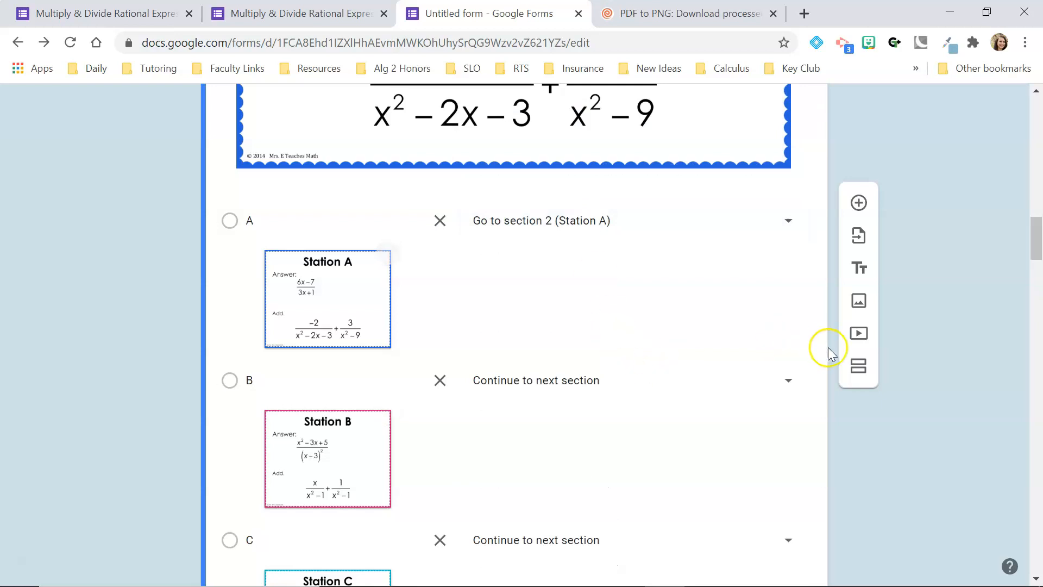
left_click(788, 380)
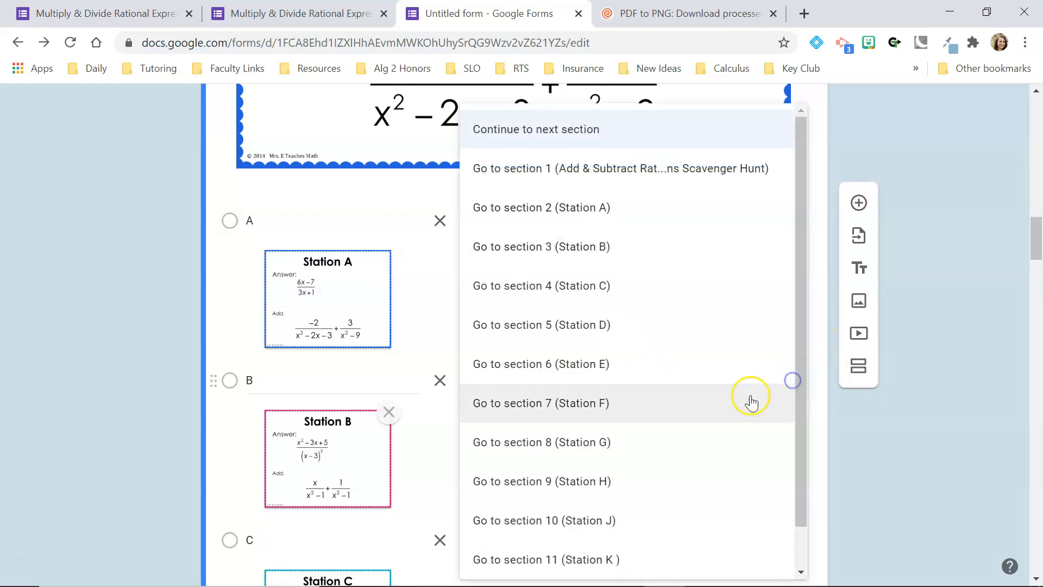
left_click(587, 246)
Route answer option C to section 4 (Station C) and option D to section 5 (Station D).
scroll(626, 417, "down", 4)
left_click(788, 316)
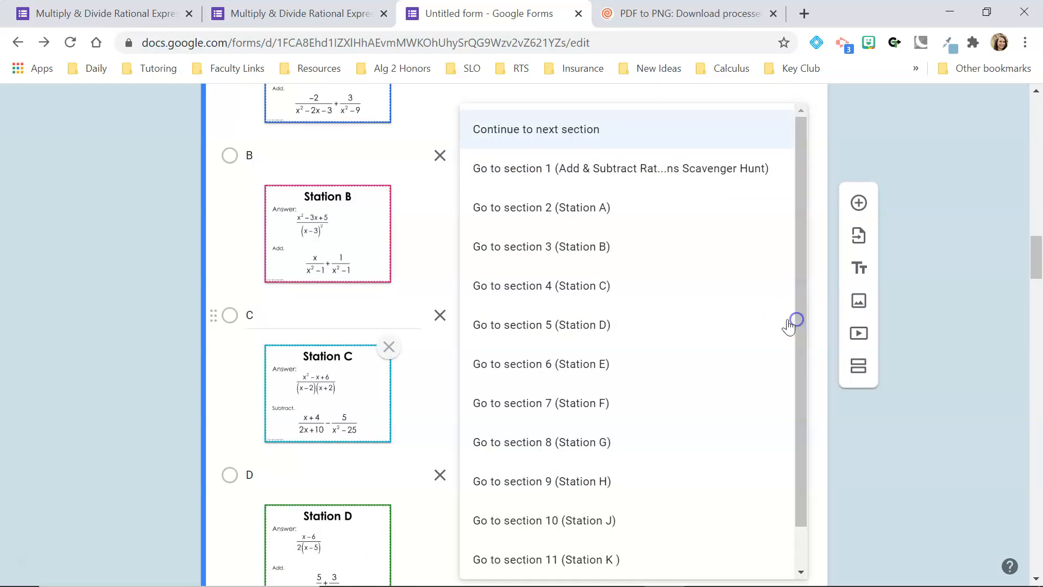
left_click(592, 278)
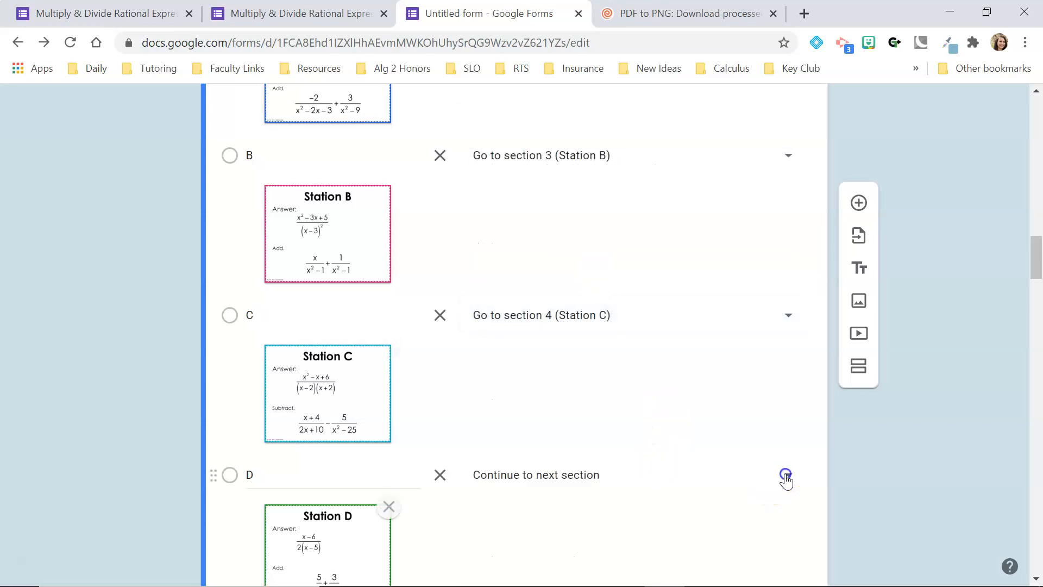
left_click(785, 475)
left_click(600, 324)
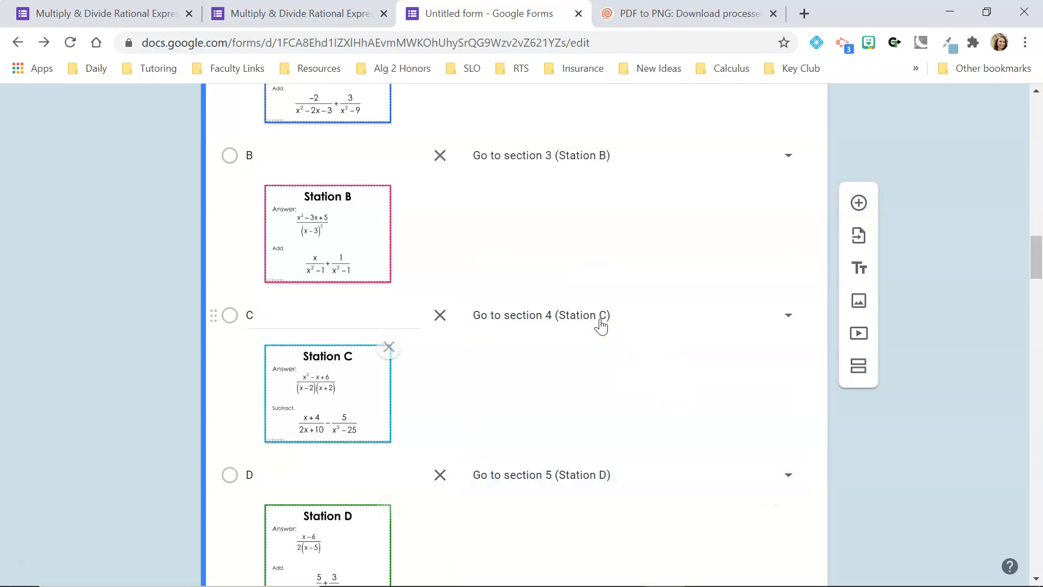
Route answer options E, F and G to section 6 (Station E), section 7 (Station F) and section 8 (Station G).
scroll(601, 324, "down", 4)
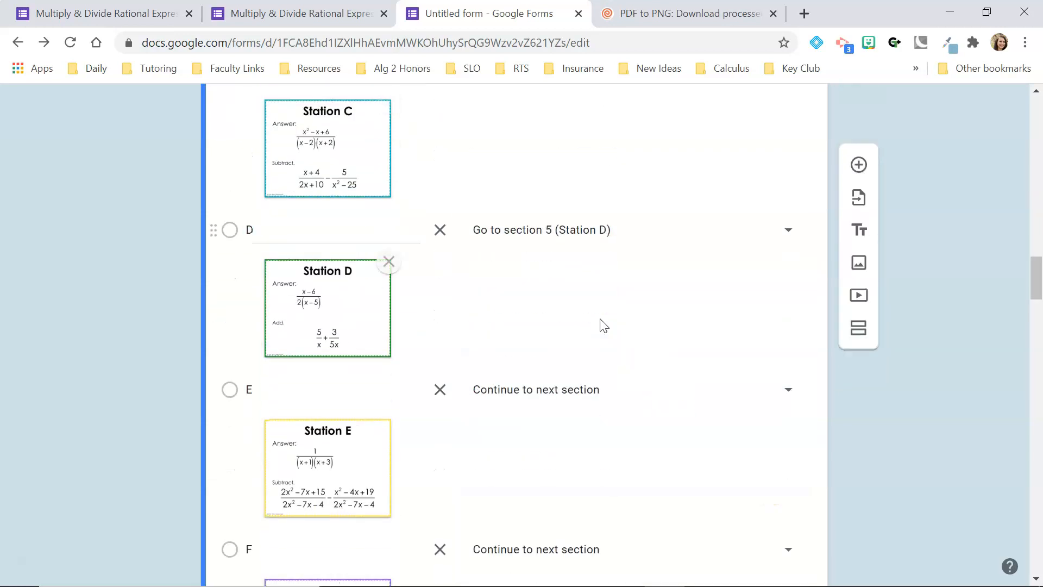
left_click(791, 394)
left_click(603, 364)
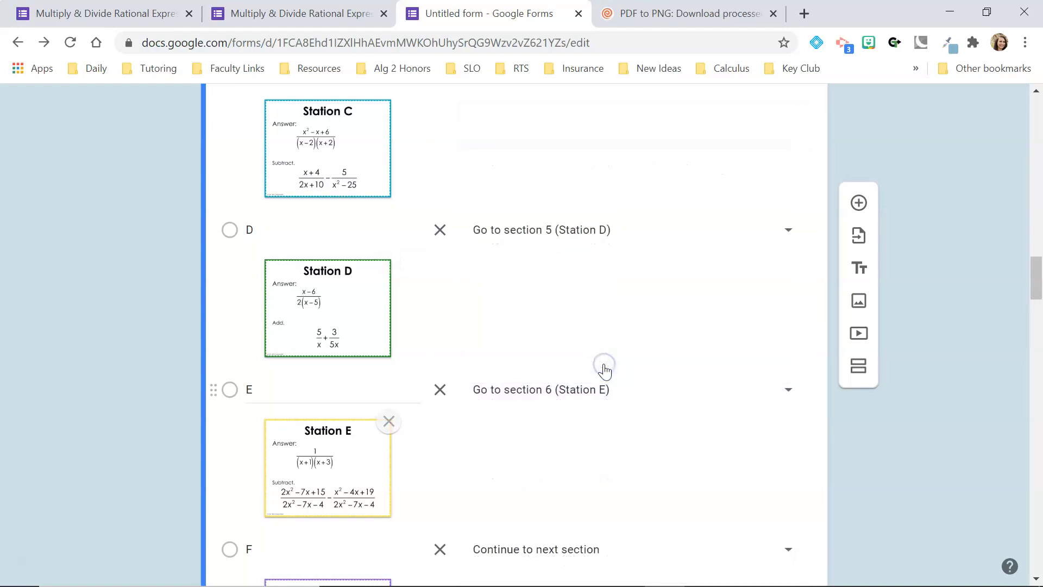
scroll(605, 370, "down", 5)
left_click(787, 293)
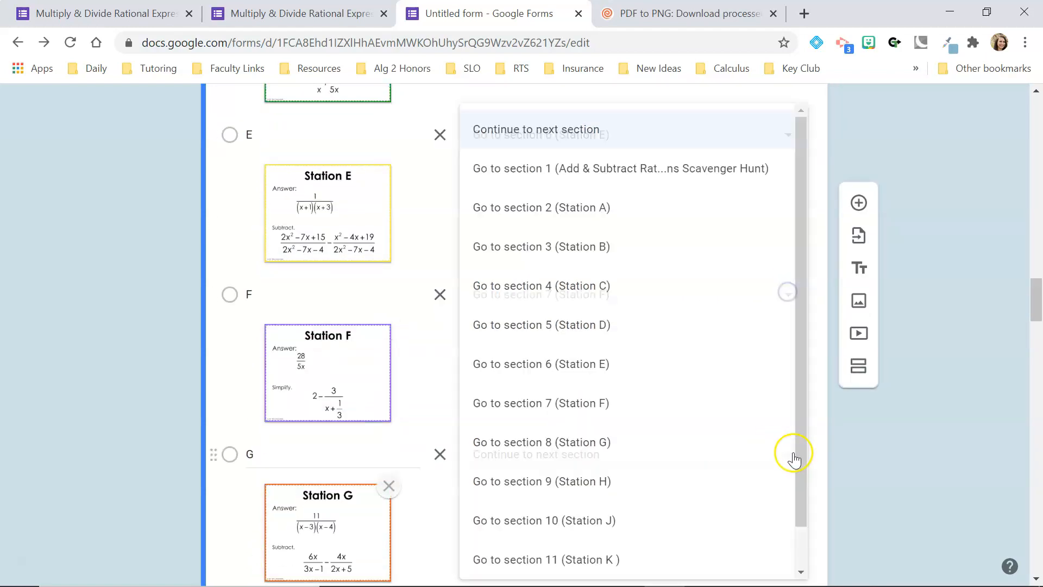
left_click(612, 442)
Route answer option H to section 9 (Station H) and option J to section 10 (Station J).
scroll(613, 443, "down", 4)
left_click(614, 427)
left_click(644, 481)
scroll(644, 481, "down", 4)
left_click(784, 389)
left_click(602, 516)
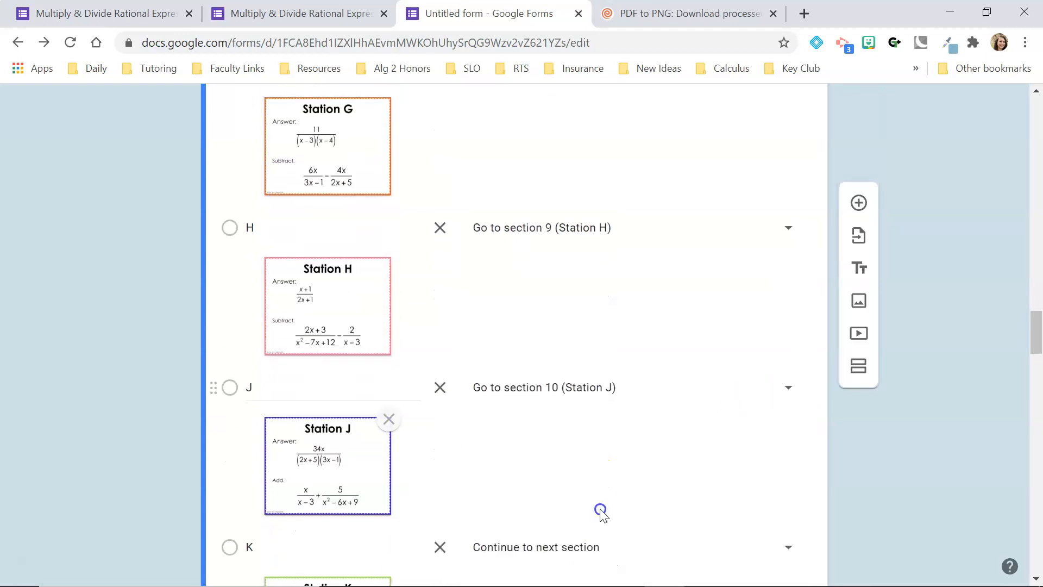
Route answer option K to section 11 (Station K).
scroll(602, 513, "down", 3)
left_click(601, 365)
left_click(601, 559)
Duplicate the finished Station A question and title the copy "Station B".
scroll(658, 468, "down", 1)
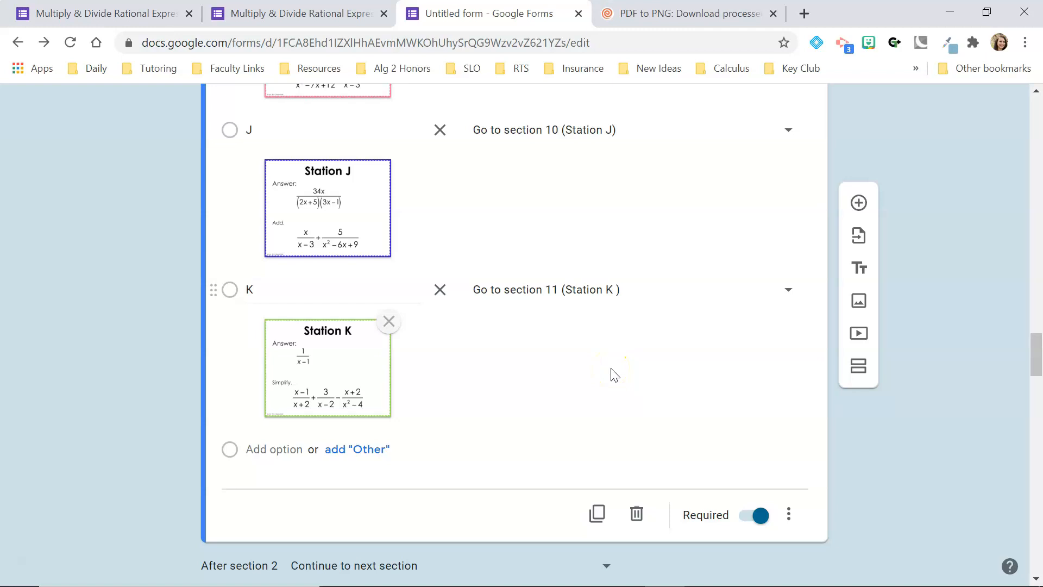
left_click(598, 515)
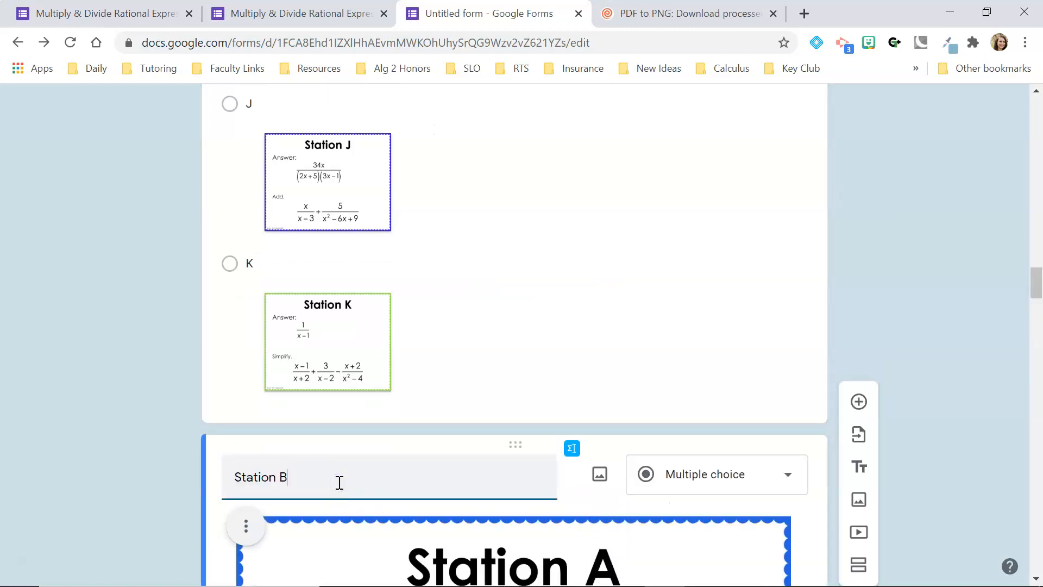
Replace the Station A card image in the duplicated question with the Station B card image.
scroll(339, 482, "down", 5)
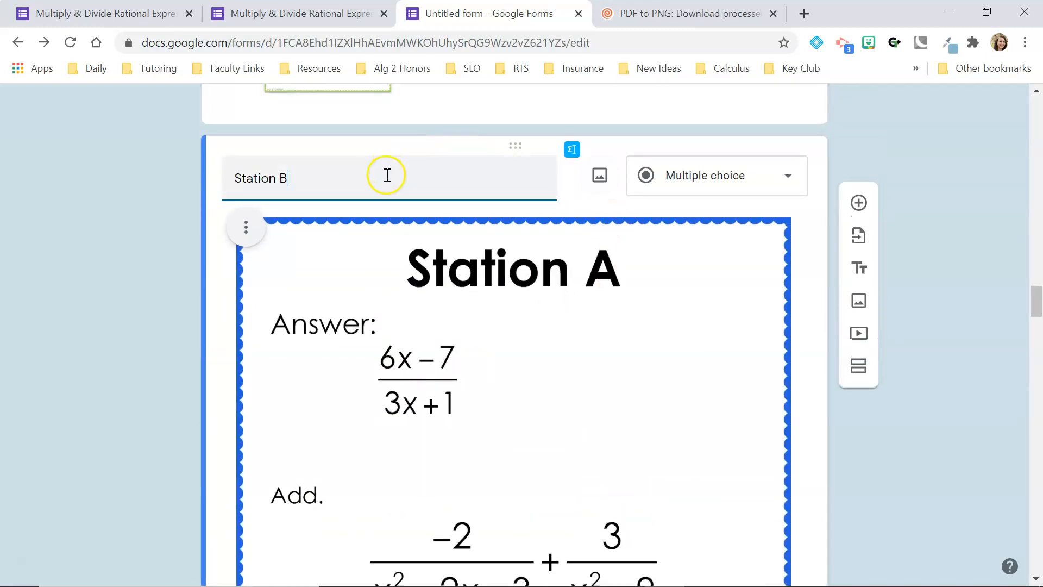
left_click(596, 176)
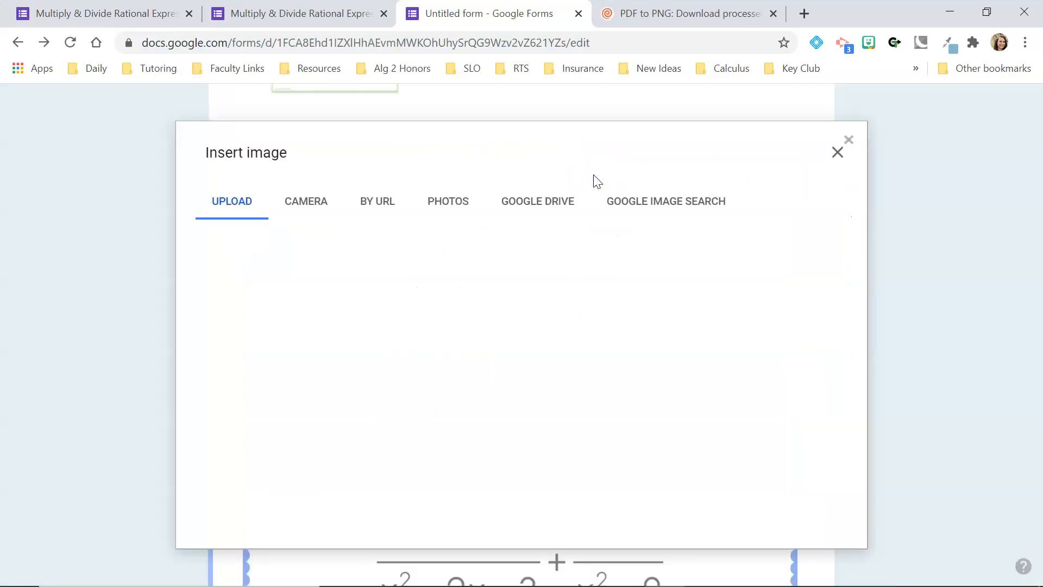
left_click(523, 435)
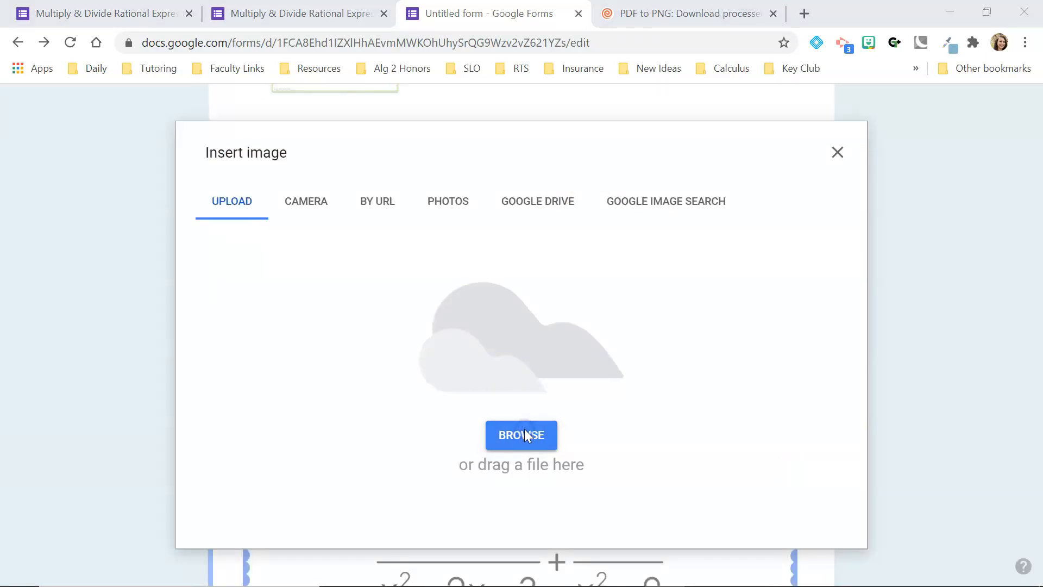
double_click(745, 179)
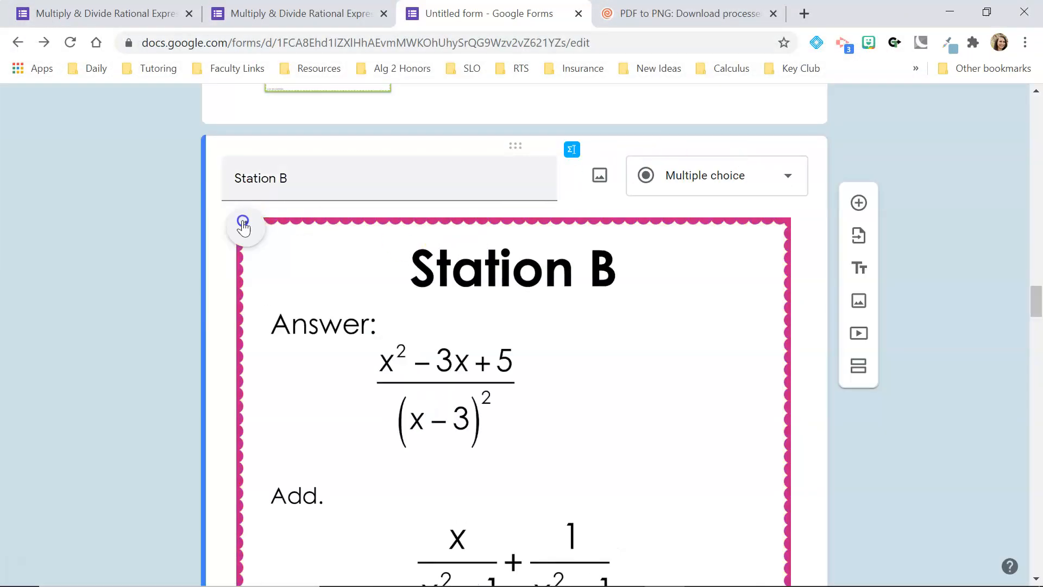
left_click(243, 225)
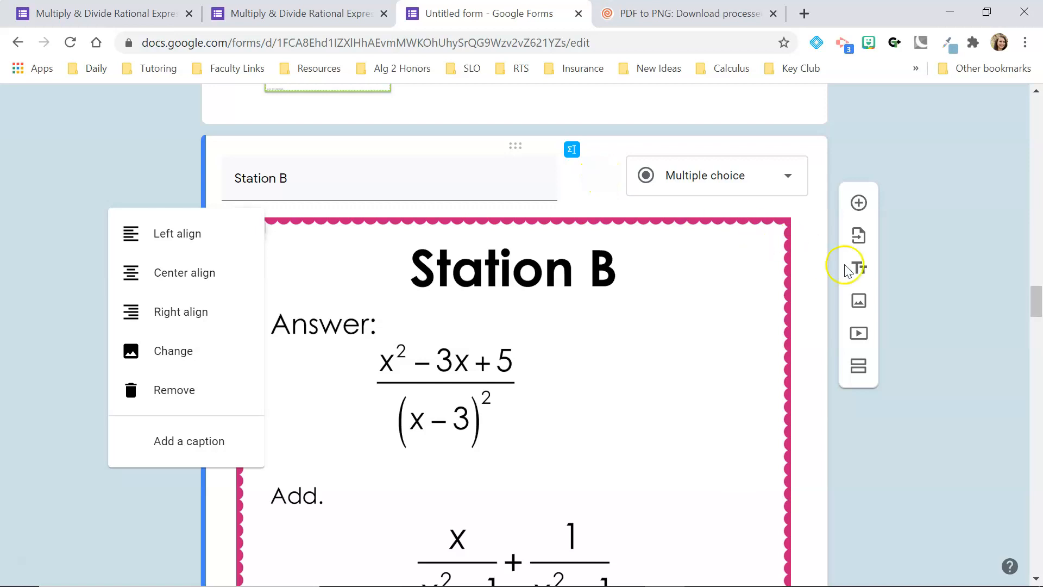
left_click(959, 336)
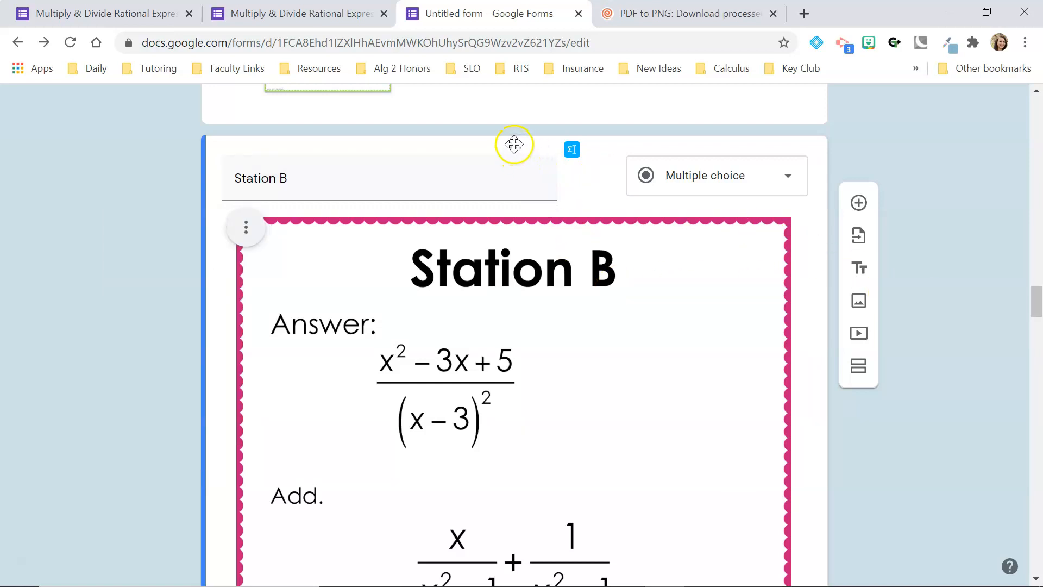
Move the Station B question into section 3, directly below the Station B section description.
left_click_drag(515, 212, 524, 468)
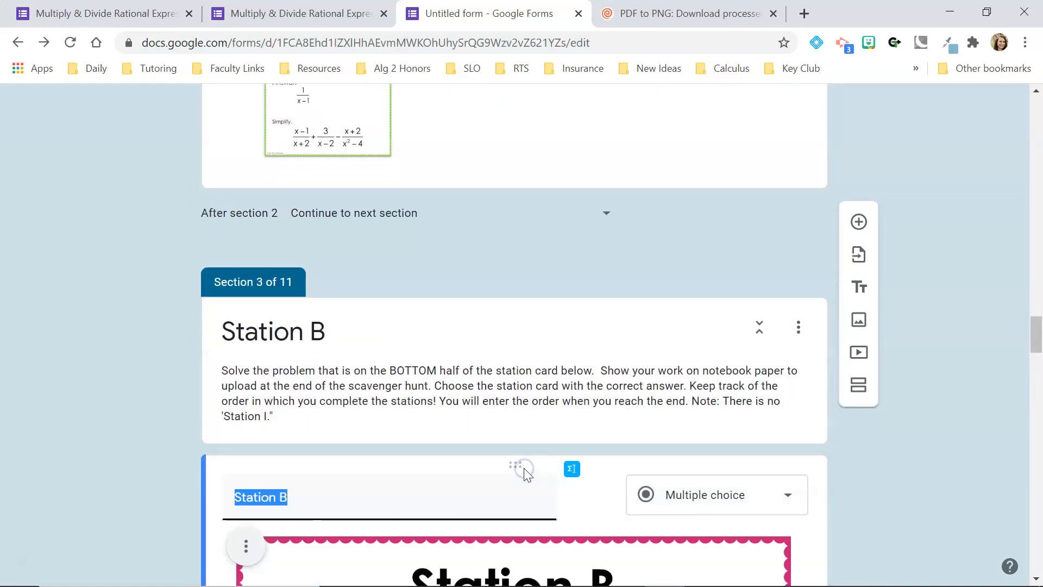
left_click(919, 260)
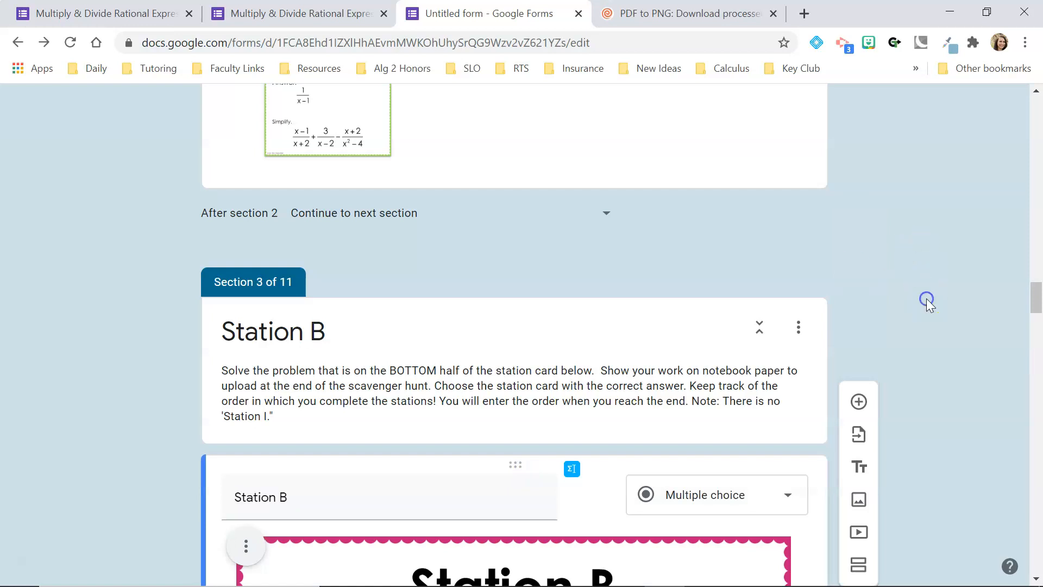
Duplicate the Station B question and title the copy "Station C".
scroll(927, 298, "down", 10)
scroll(926, 299, "down", 20)
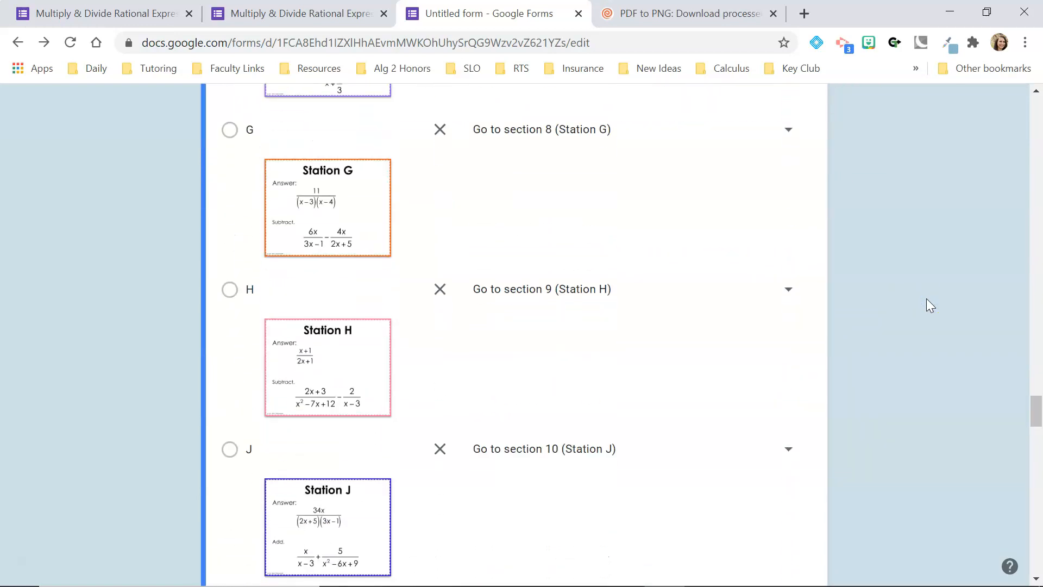
left_click(704, 309)
left_click(597, 292)
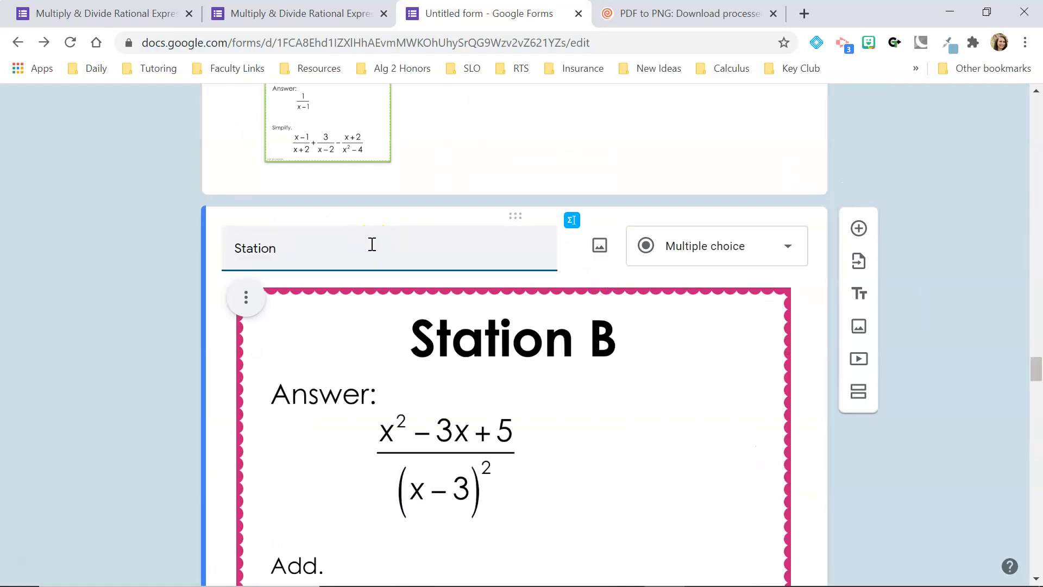
Replace the copy's card image with the Station C card and move the question into section 4, below the Station C description.
left_click(593, 250)
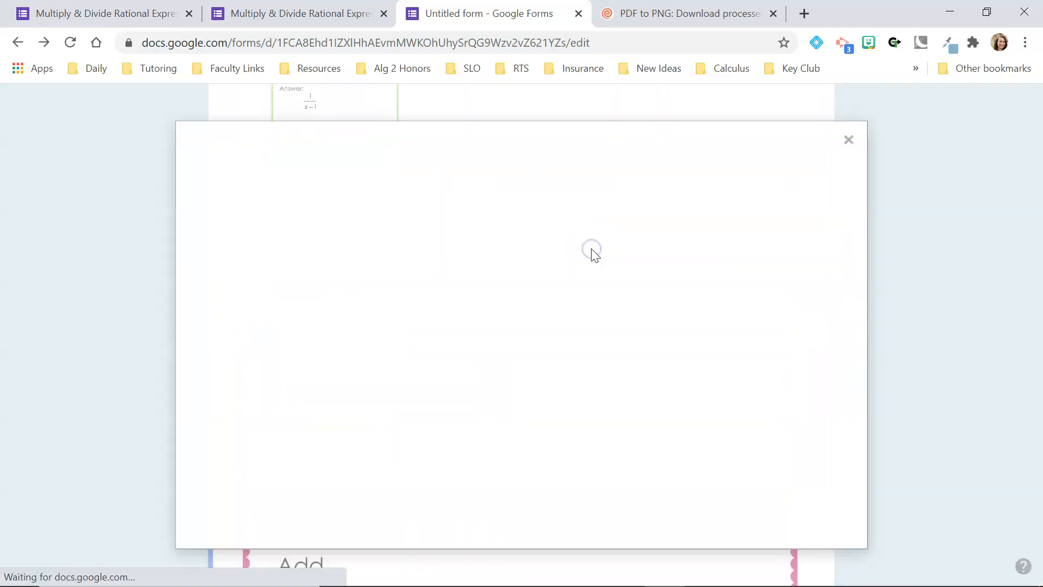
left_click(520, 439)
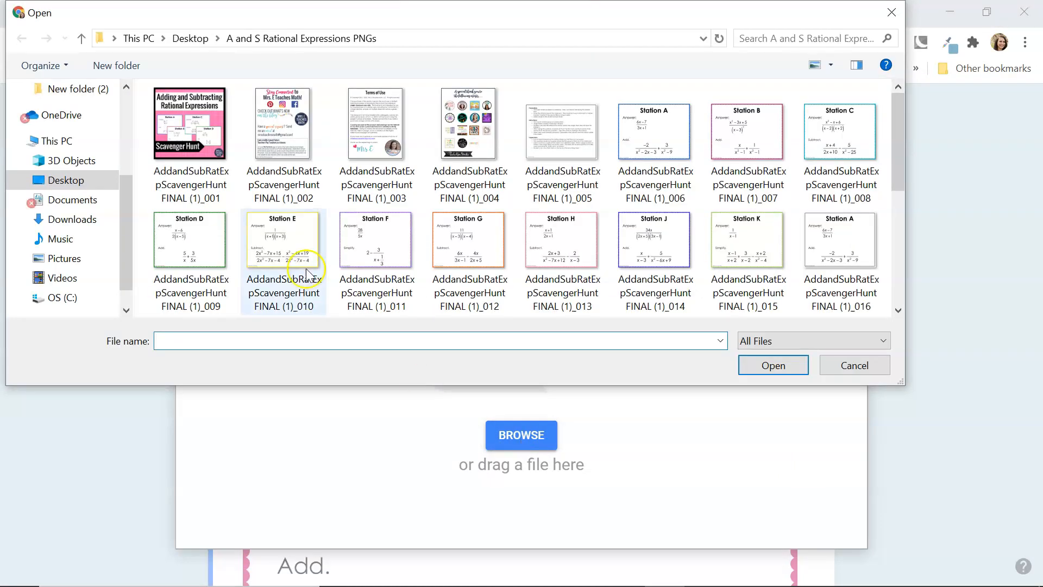
double_click(843, 131)
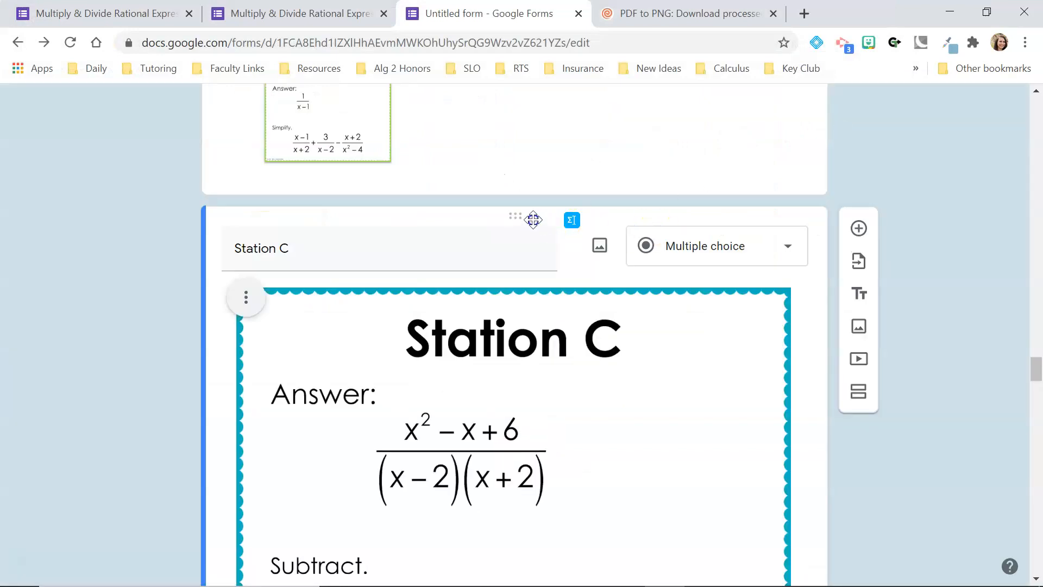
left_click_drag(510, 303, 498, 212)
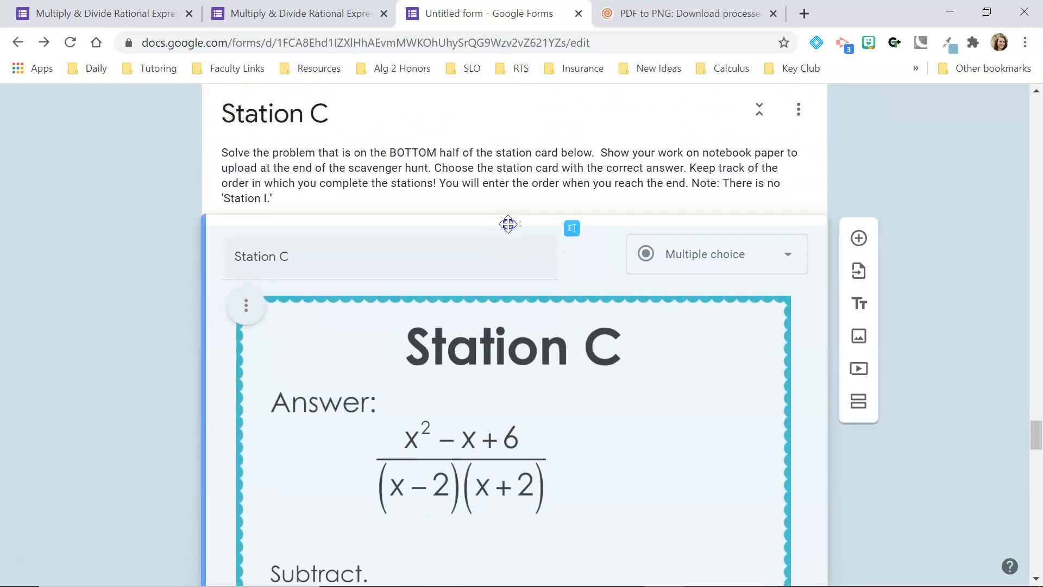
left_click(525, 292)
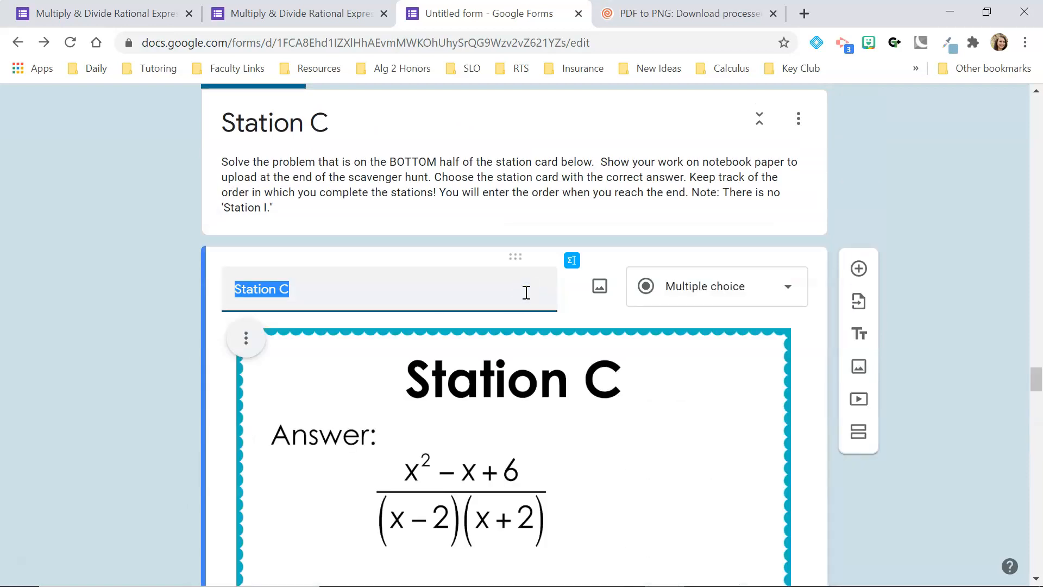
Duplicate the Station C question and title the copy "Station D".
scroll(526, 293, "down", 20)
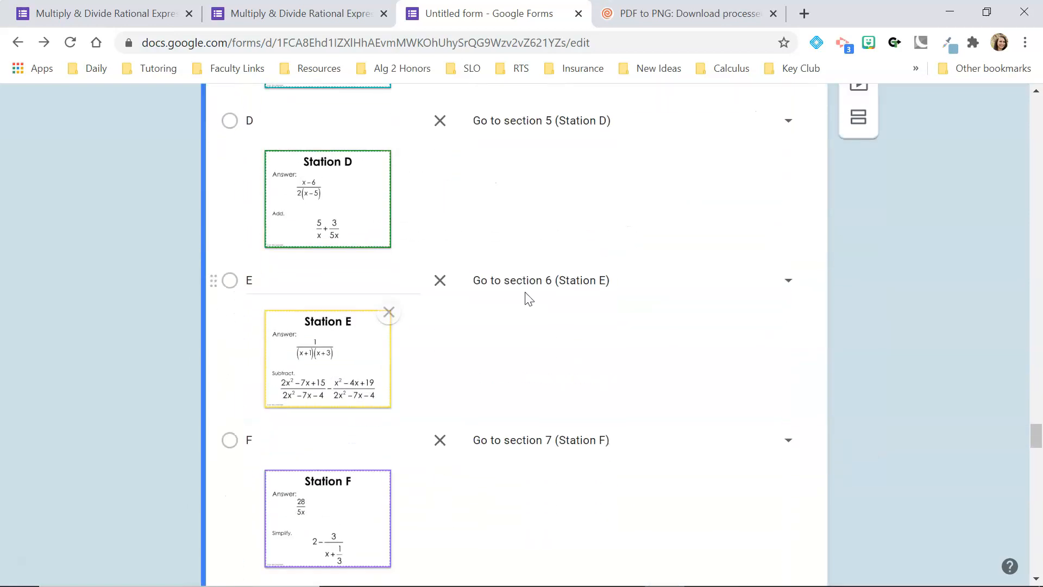
scroll(525, 292, "down", 8)
scroll(525, 292, "up", 1)
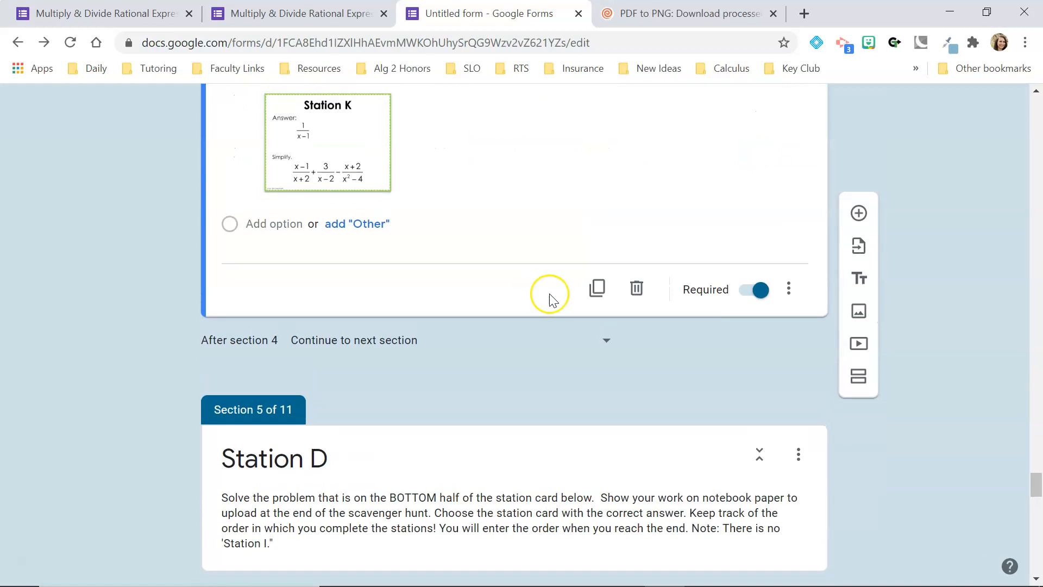
left_click(602, 293)
left_click(339, 259)
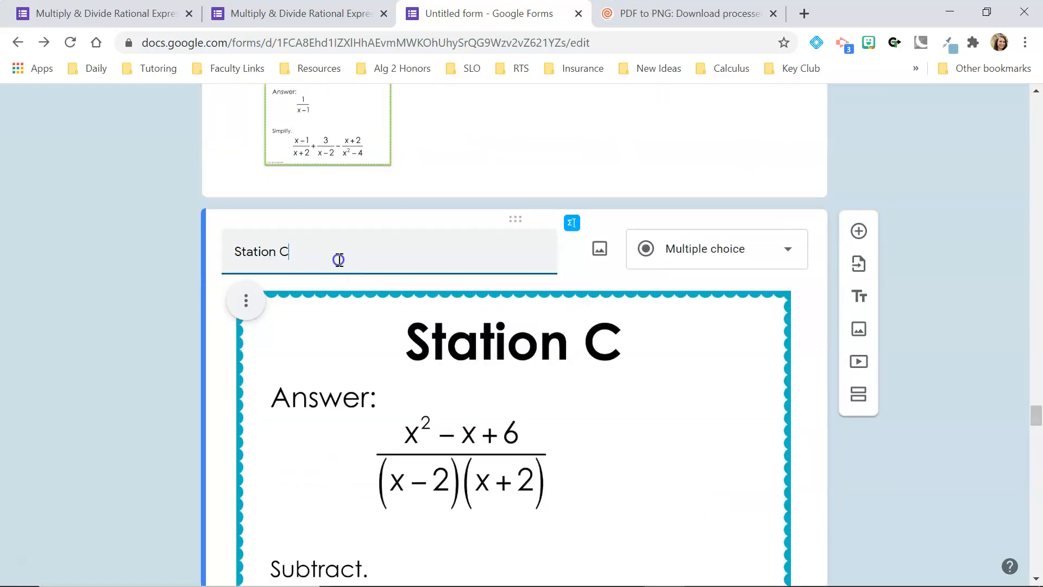
Replace the copy's card image with the Station D card and move the question into section 5, below the Station D description.
left_click(601, 251)
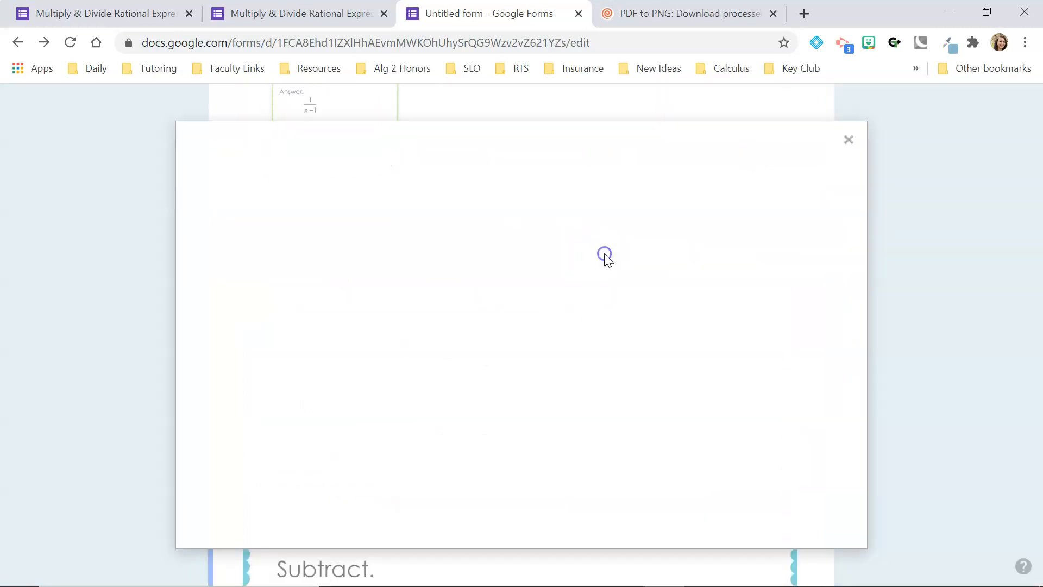
left_click(530, 444)
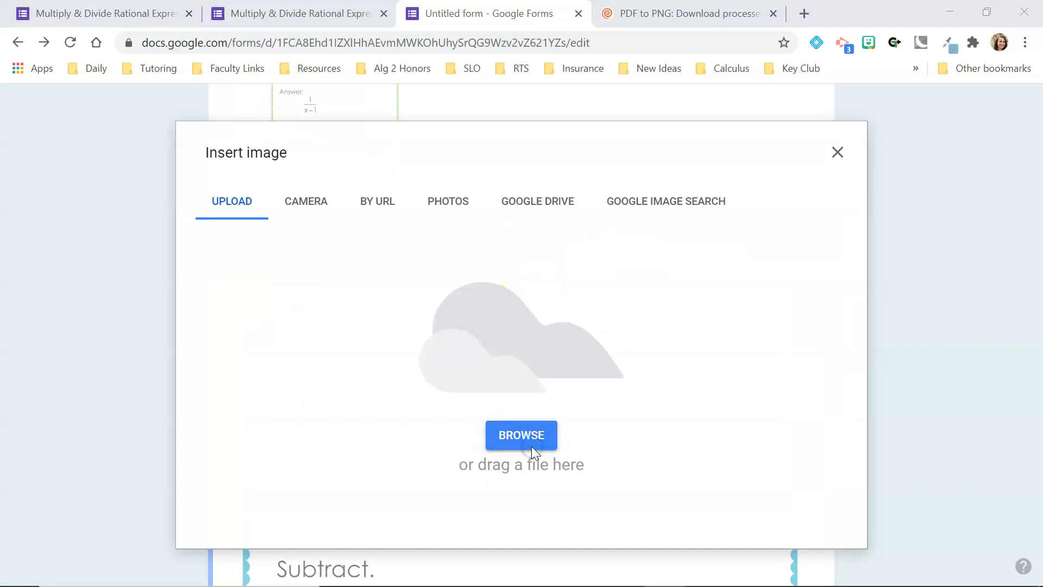
double_click(184, 263)
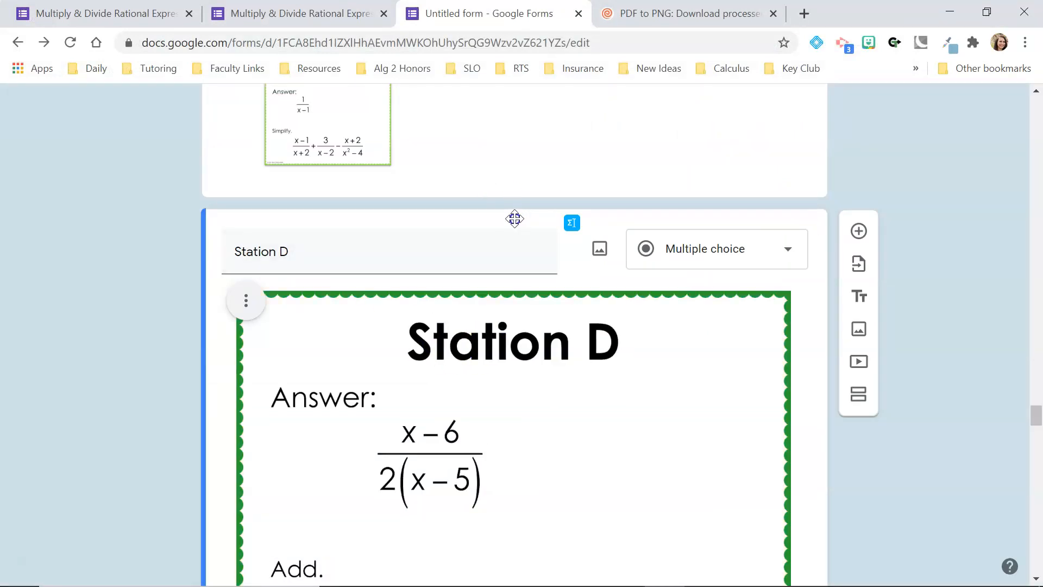
left_click_drag(517, 225, 549, 305)
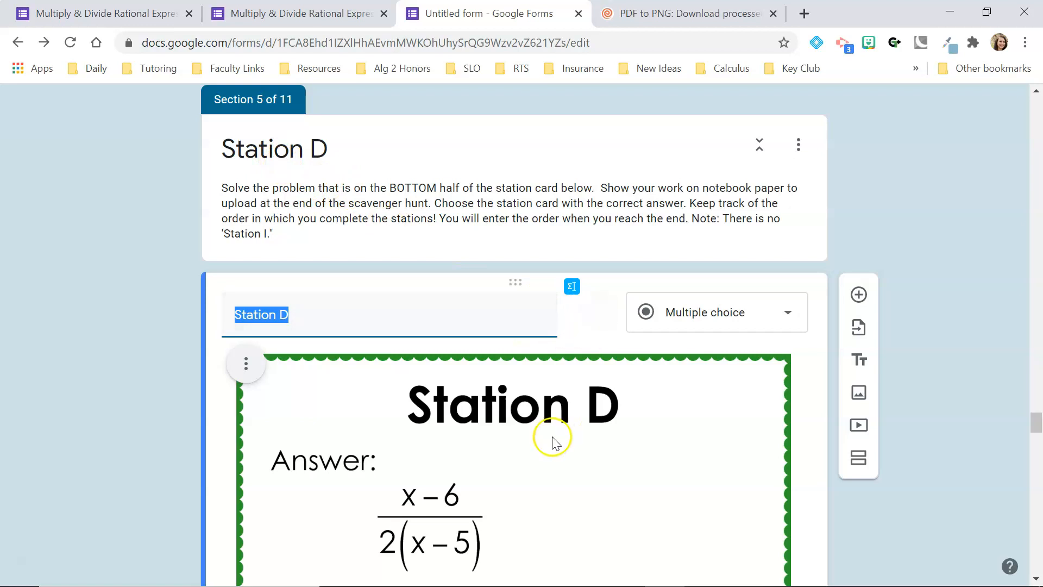
Move the Station K question into section 11, directly below the Station K section description.
scroll(552, 440, "down", 20)
left_click(413, 232)
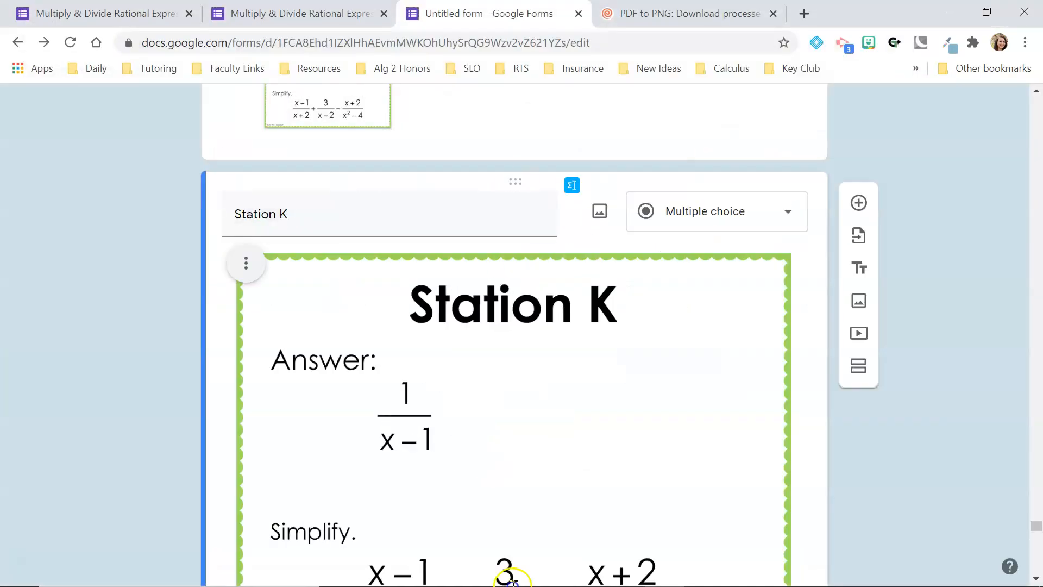
scroll(929, 247, "up", 10)
left_click_drag(514, 471, 429, 421)
scroll(429, 421, "up", 6)
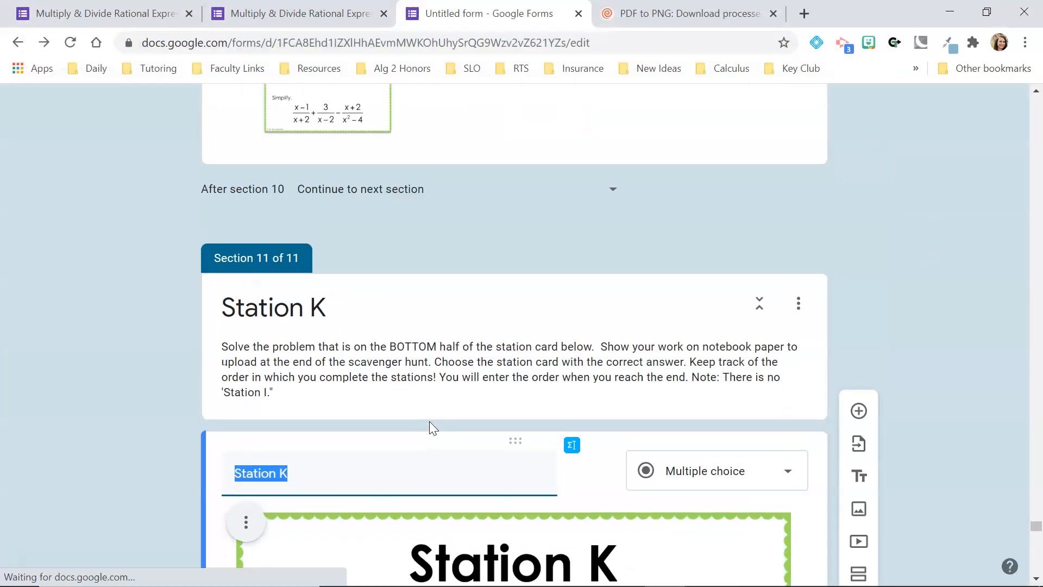
left_click(926, 216)
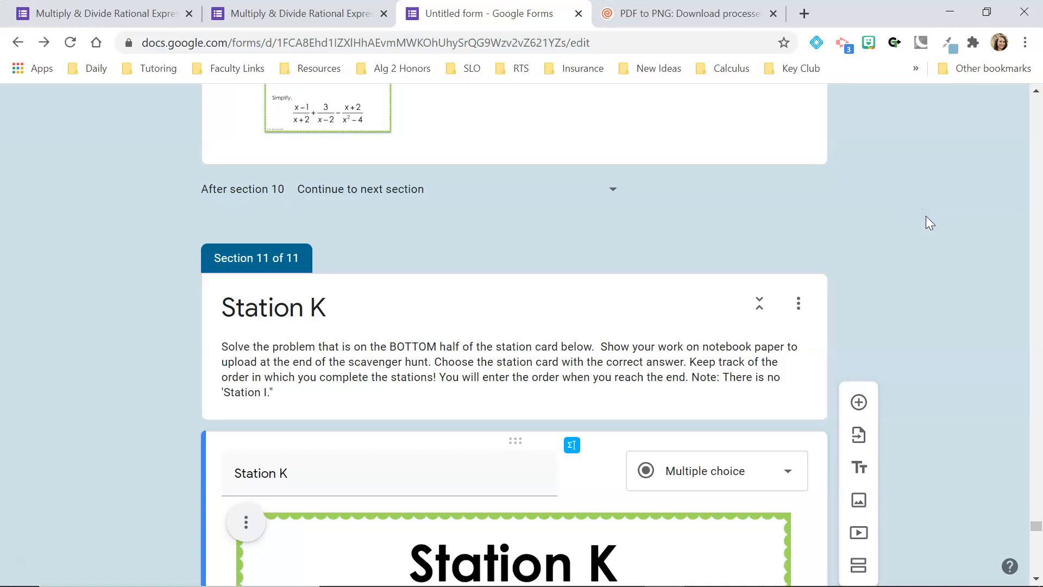
Add a new section after the Station K question as section 12.
scroll(926, 216, "down", 2)
scroll(926, 216, "down", 2)
scroll(925, 217, "up", 1)
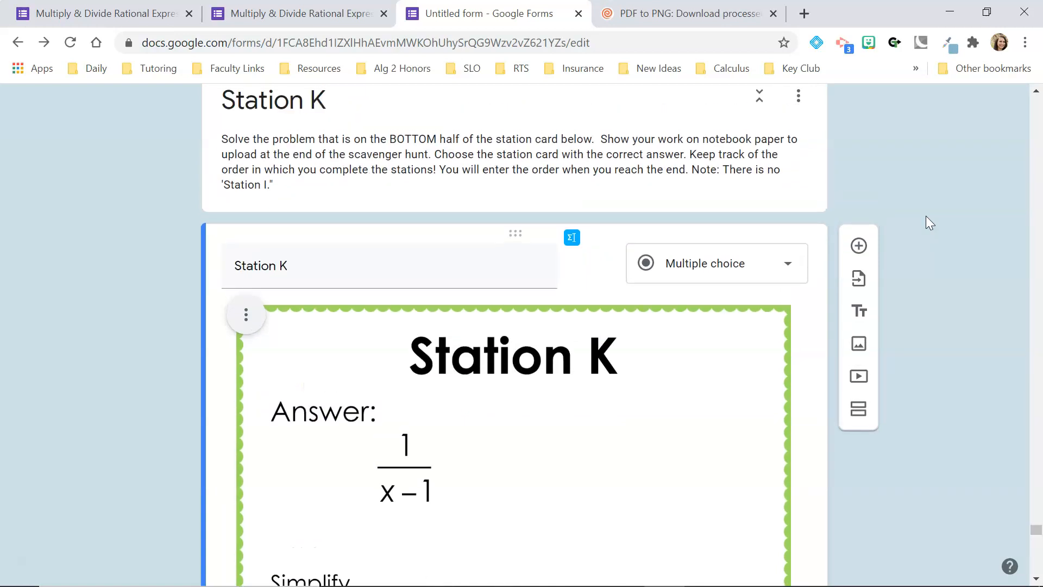
left_click(856, 410)
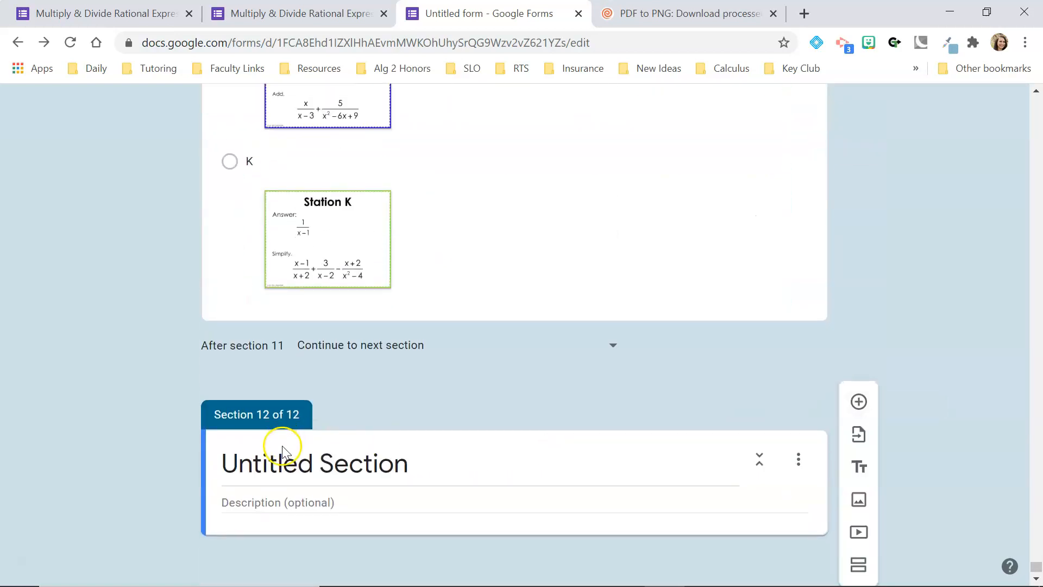
Title section 12 "Congratulations! You made it back to where you started!", copying the text from the last section of the Multiply & Divide Rational Expressions form.
left_click(283, 470)
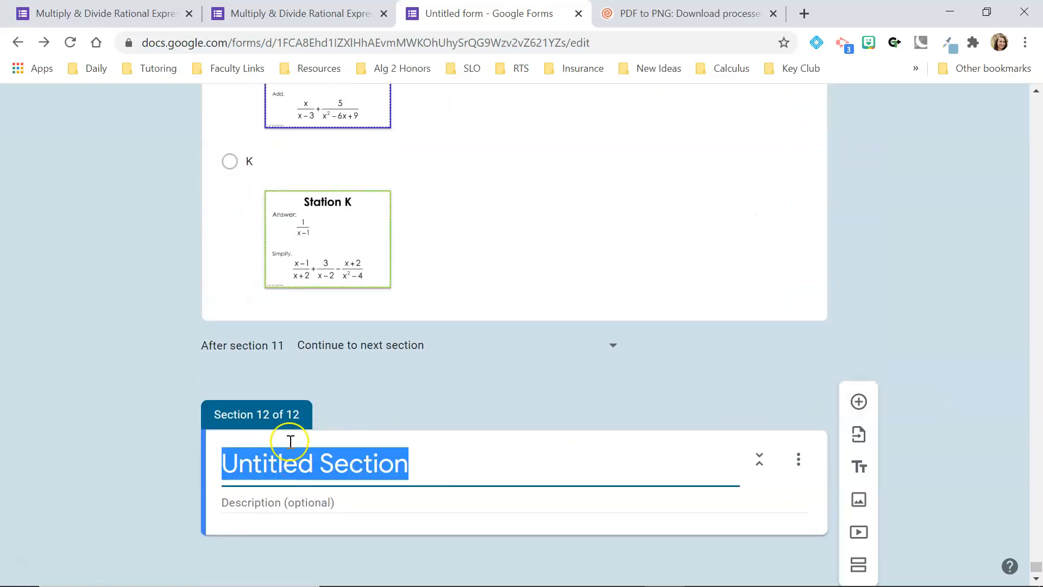
left_click(164, 15)
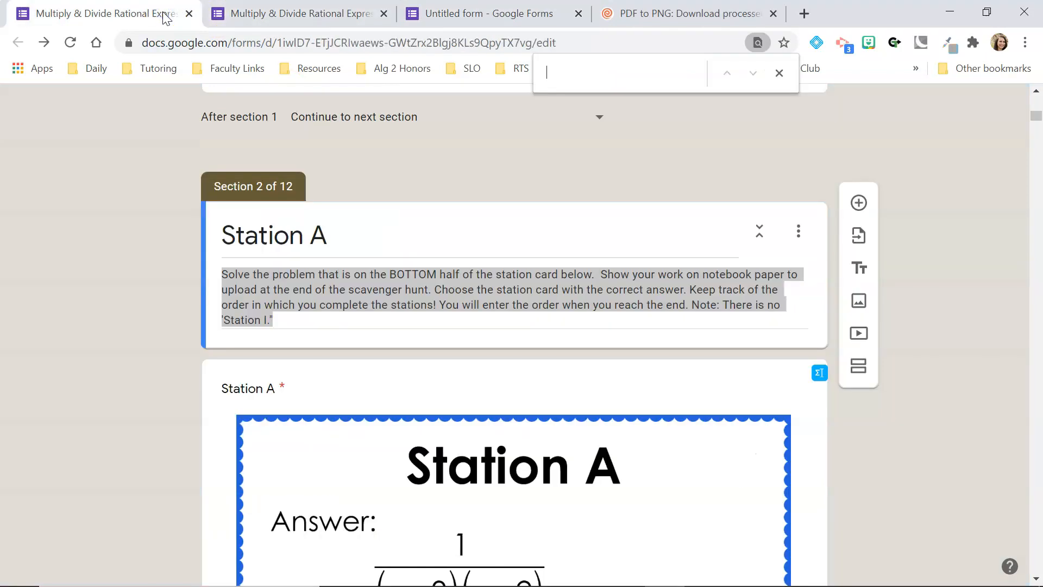
left_click(39, 264)
scroll(42, 268, "down", 20)
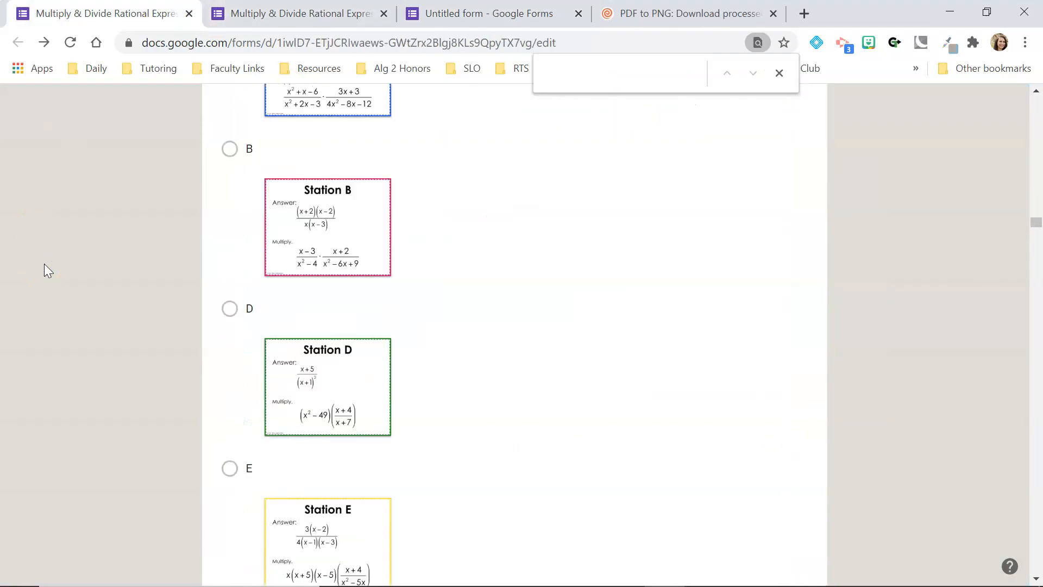
left_click(1006, 291)
left_click_drag(1036, 270, 1036, 571)
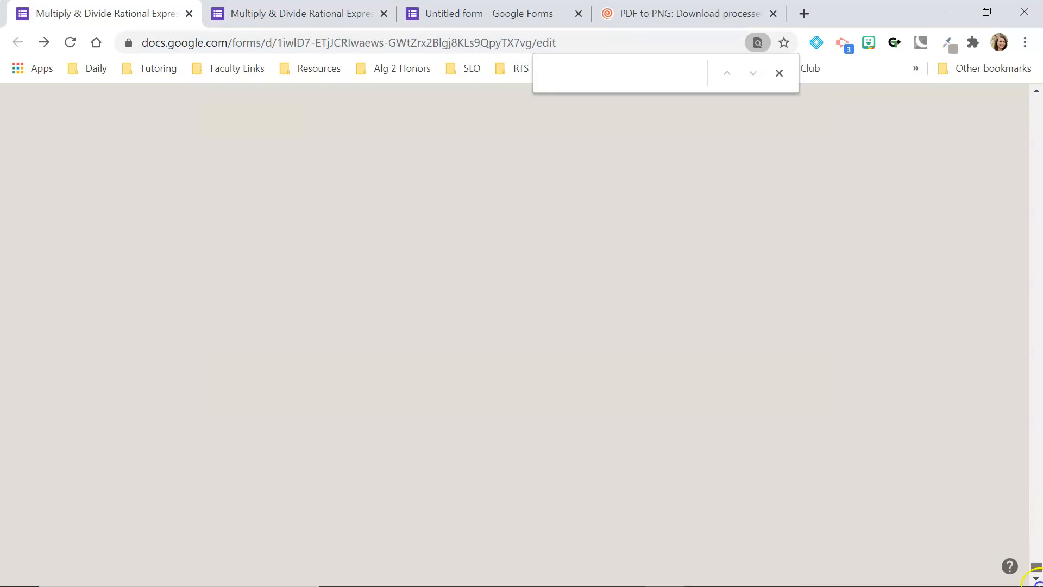
scroll(818, 483, "up", 4)
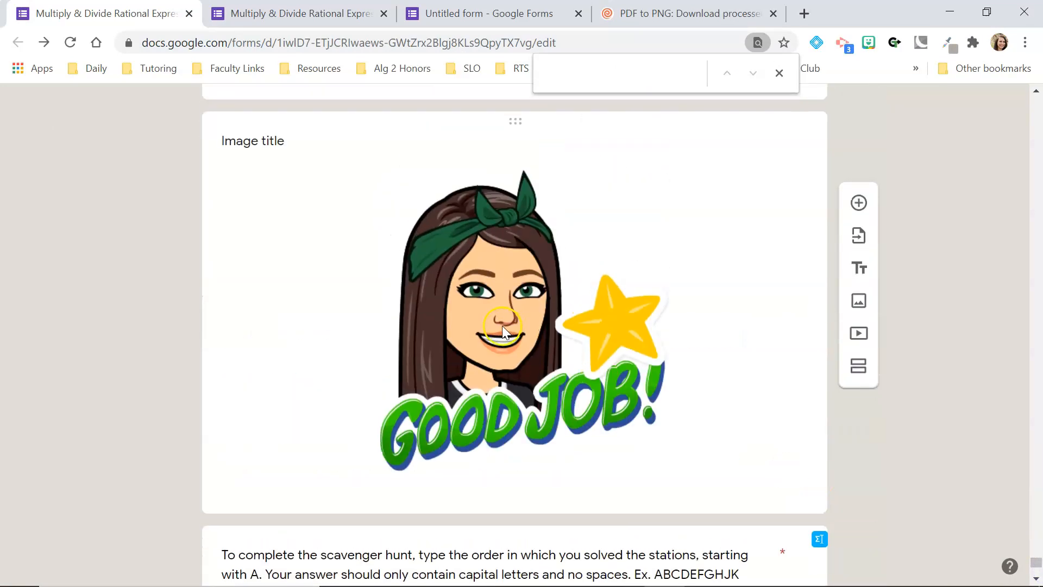
scroll(500, 329, "up", 7)
left_click(382, 350)
key("ctrl+c")
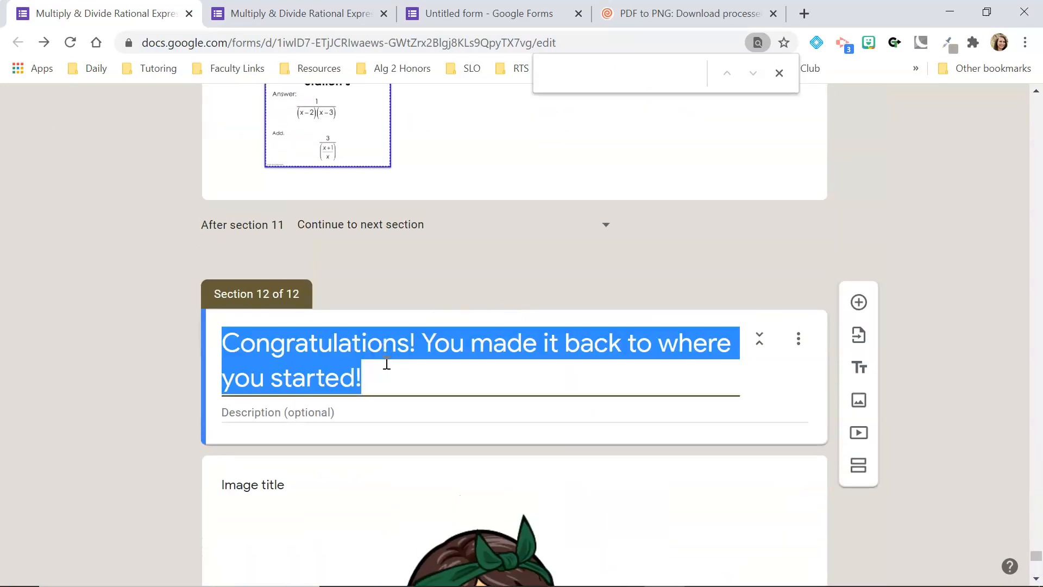
left_click(492, 15)
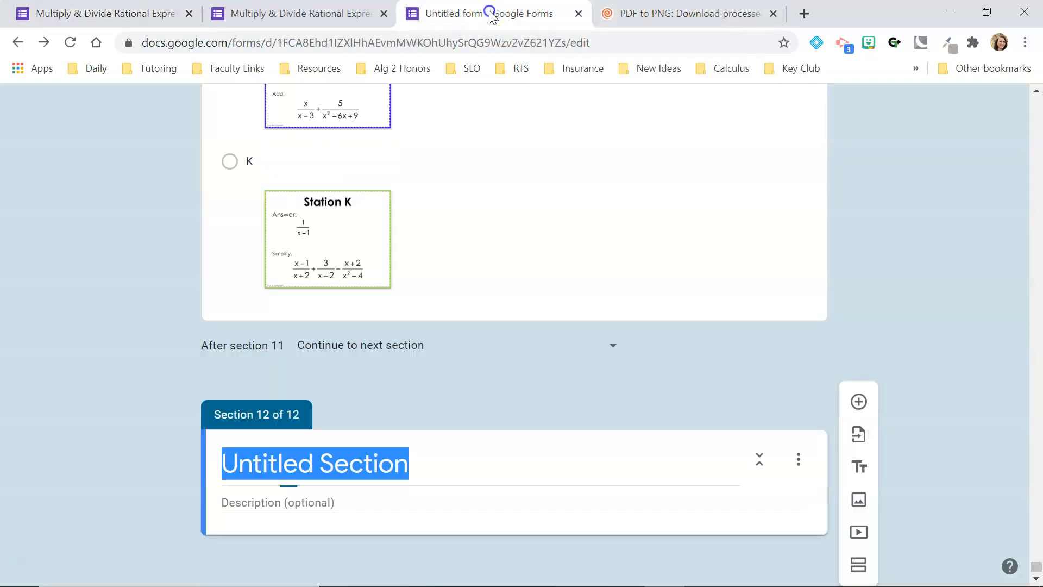
key("ctrl+v")
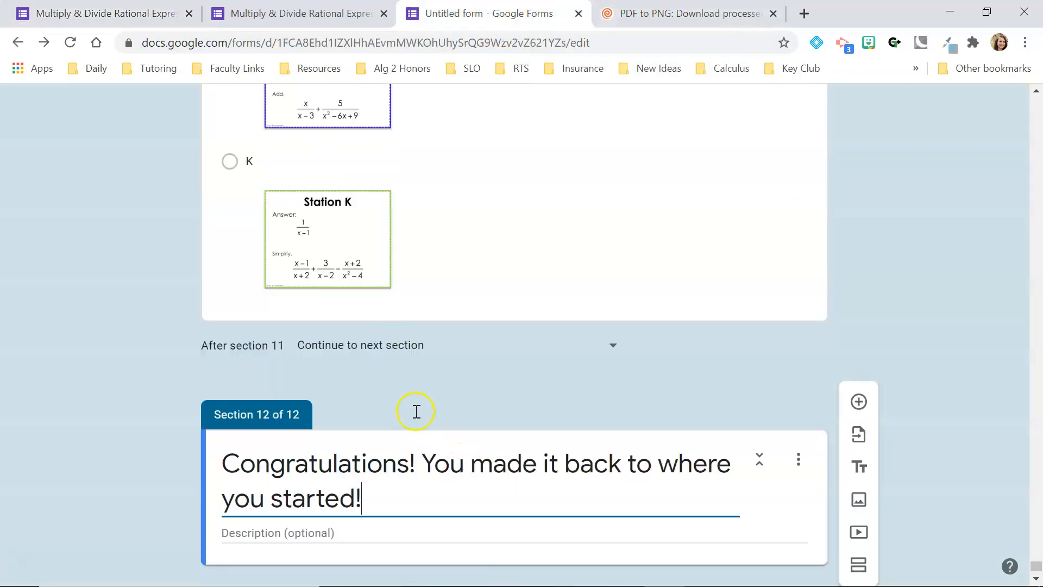
Check the image under the Multiply & Divide form's congratulations title, and start inserting an image by URL in section 12 of the untitled form.
left_click(65, 13)
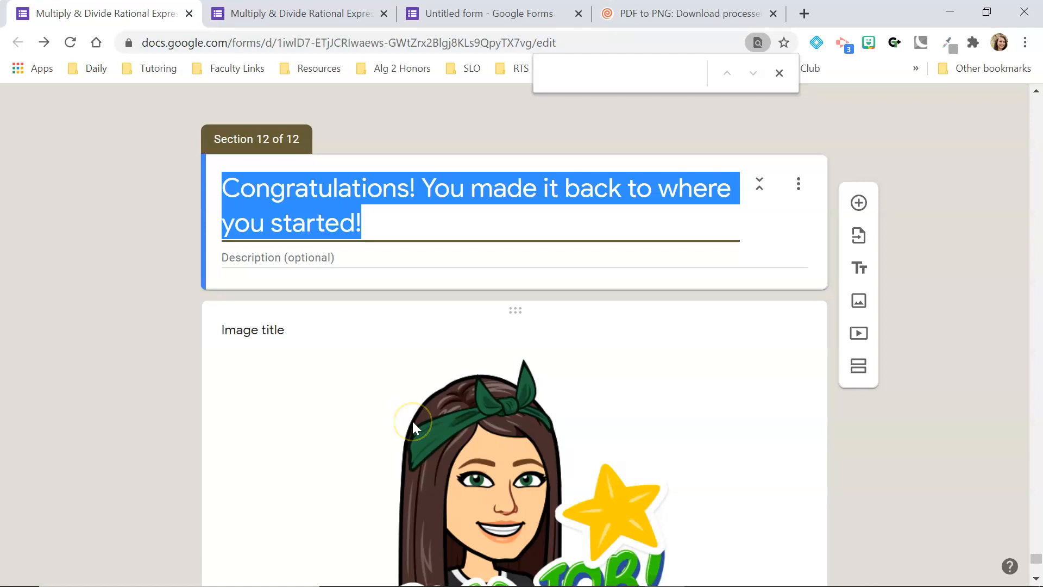
scroll(412, 419, "down", 3)
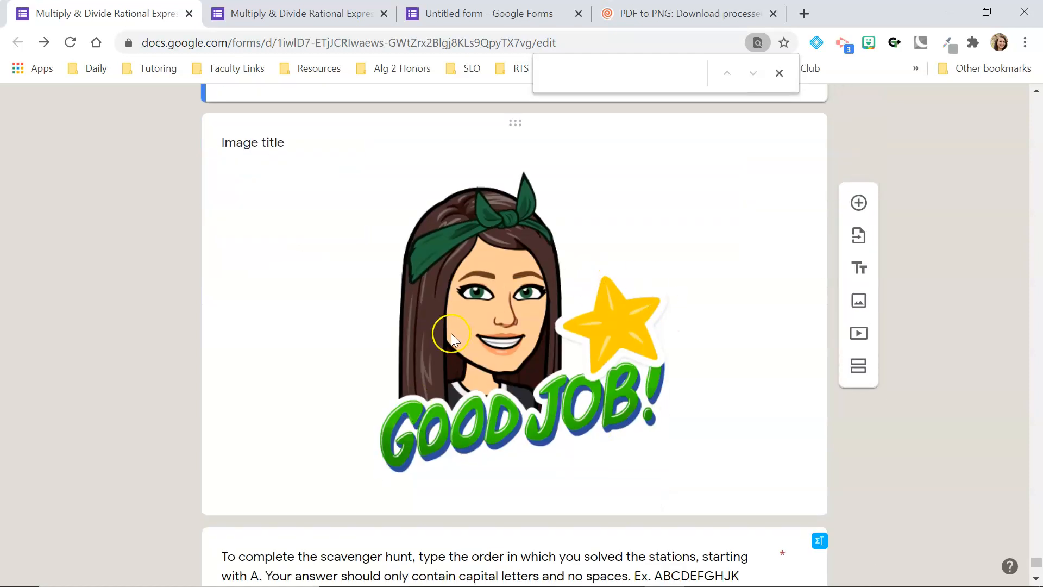
left_click(456, 13)
scroll(512, 287, "down", 1)
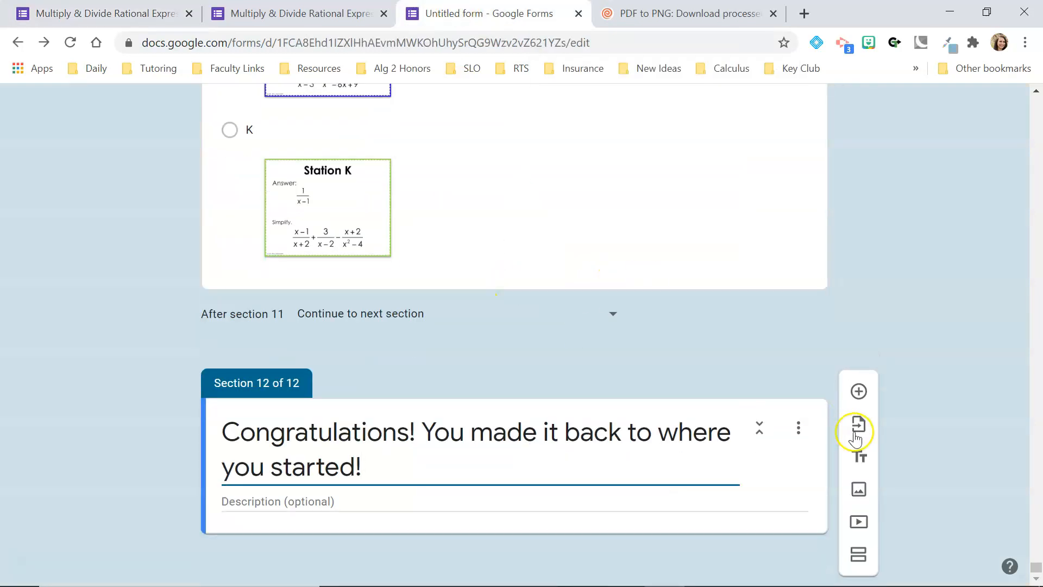
left_click(859, 491)
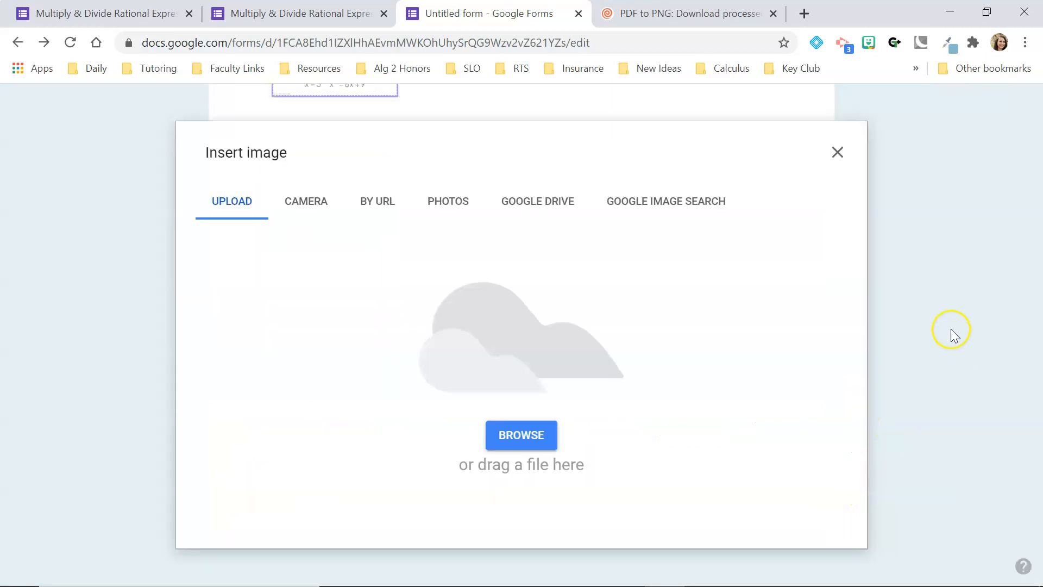
left_click(367, 213)
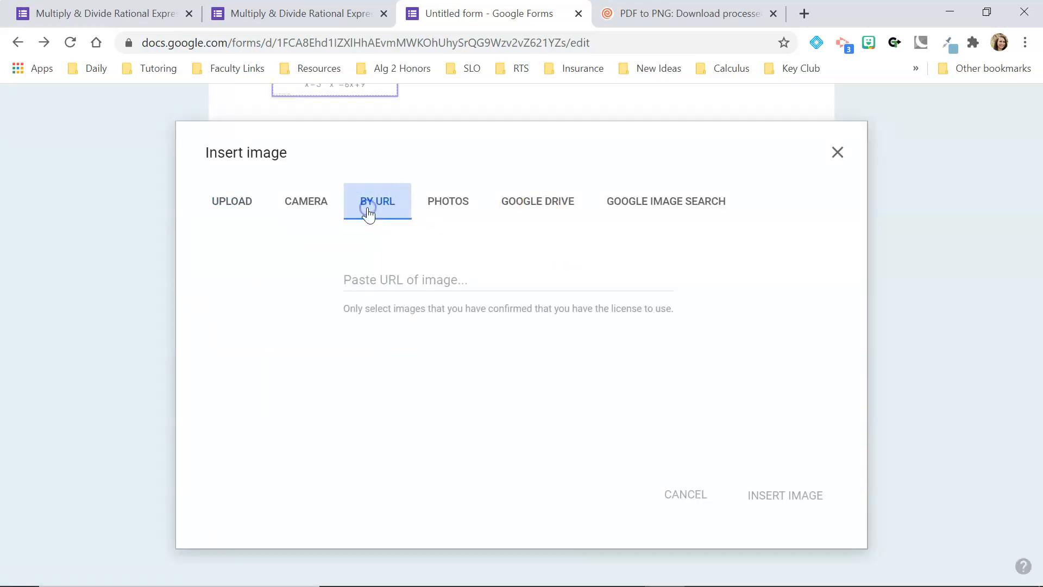
Search Bitmoji for "congrats" and insert the arched Congratulations sticker into section 12 using its copied image address.
left_click(865, 44)
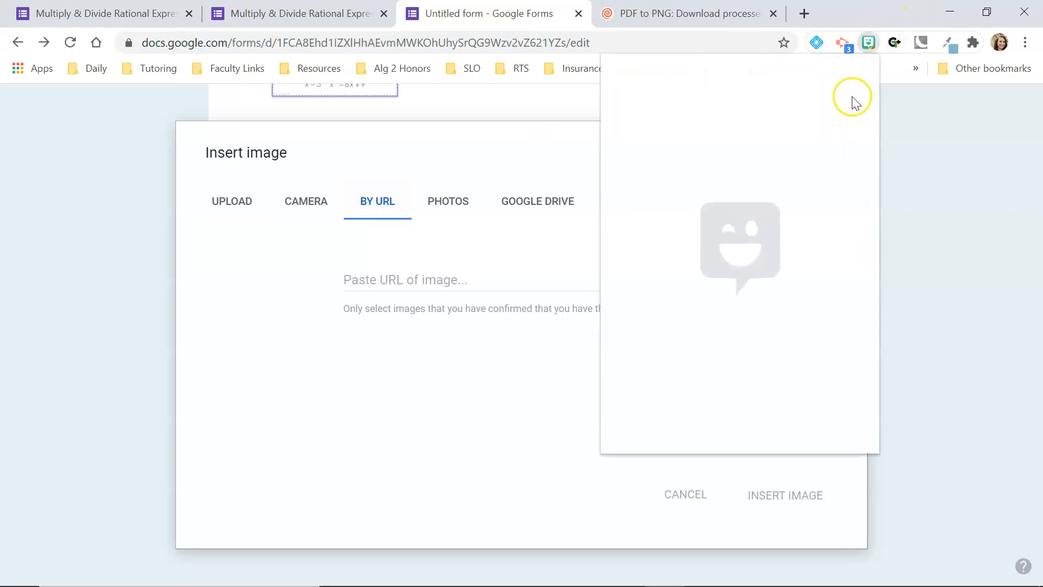
left_click(690, 98)
type("congrats")
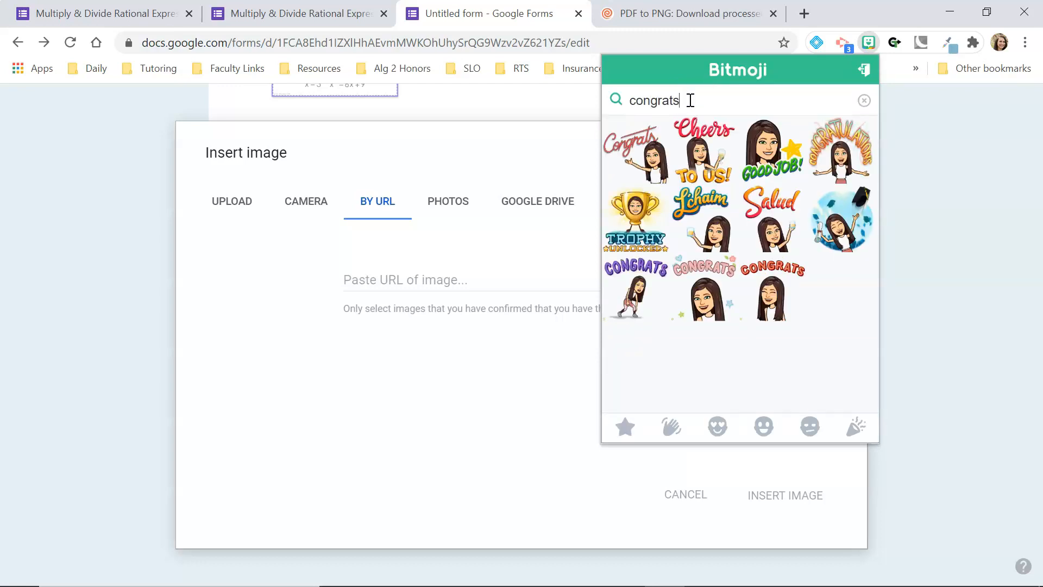
right_click(847, 154)
left_click(853, 183)
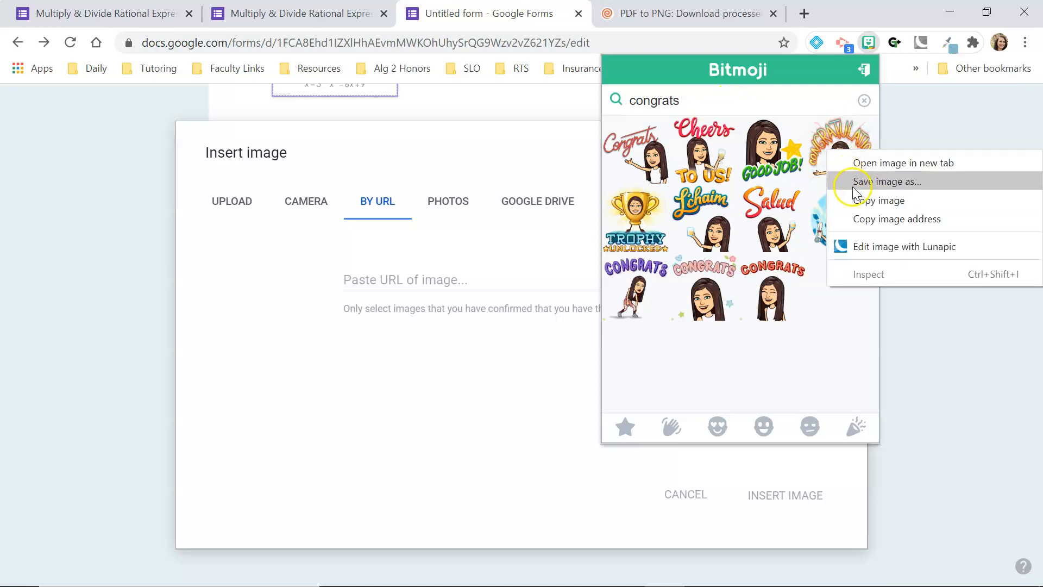
left_click(874, 216)
left_click(467, 243)
left_click(407, 283)
key("ctrl+v")
left_click(777, 495)
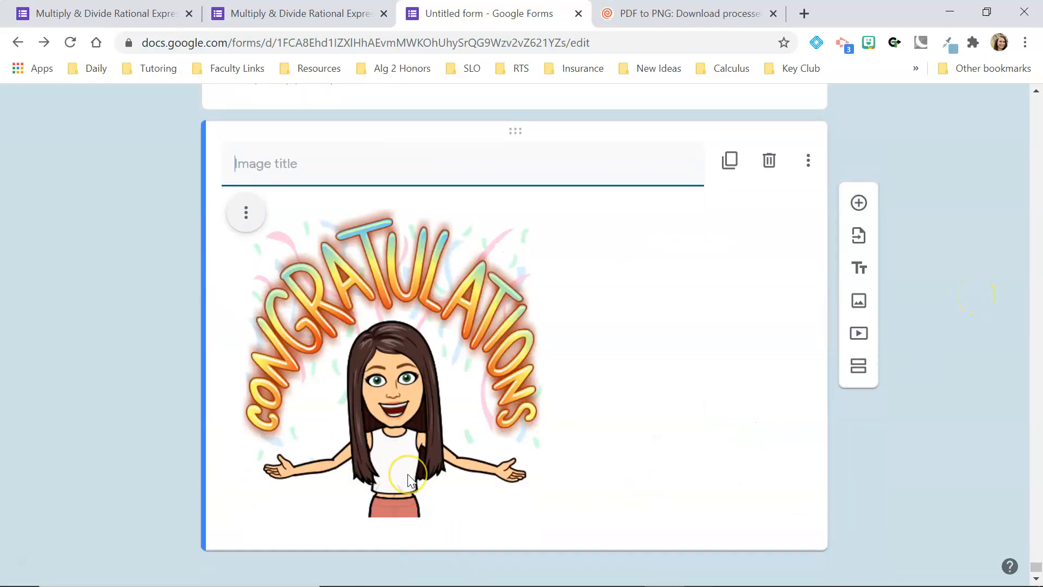
Center the Congratulations image and replace it by URL with the version wearing a striped shirt.
left_click(248, 215)
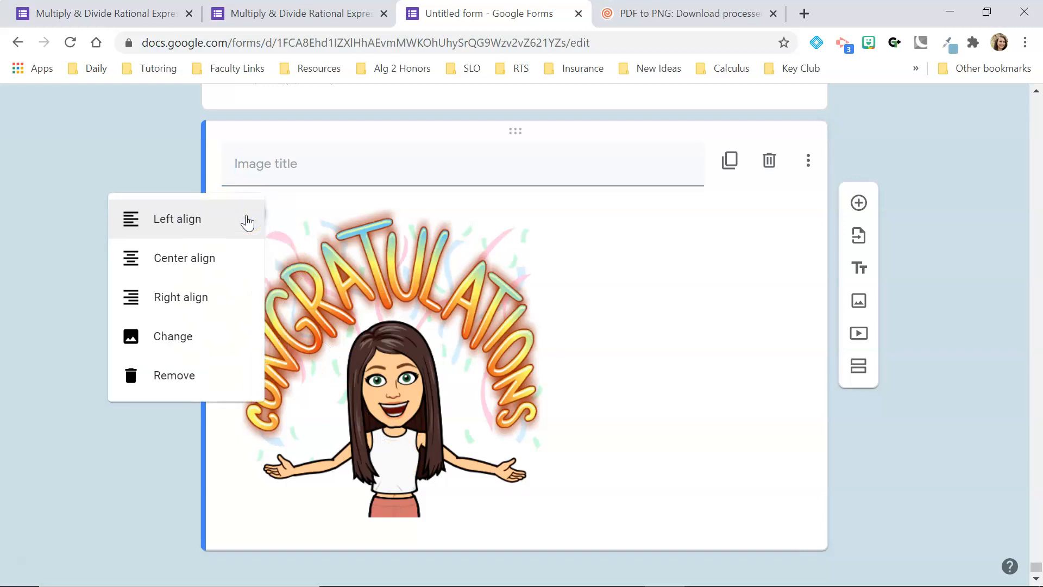
left_click(198, 259)
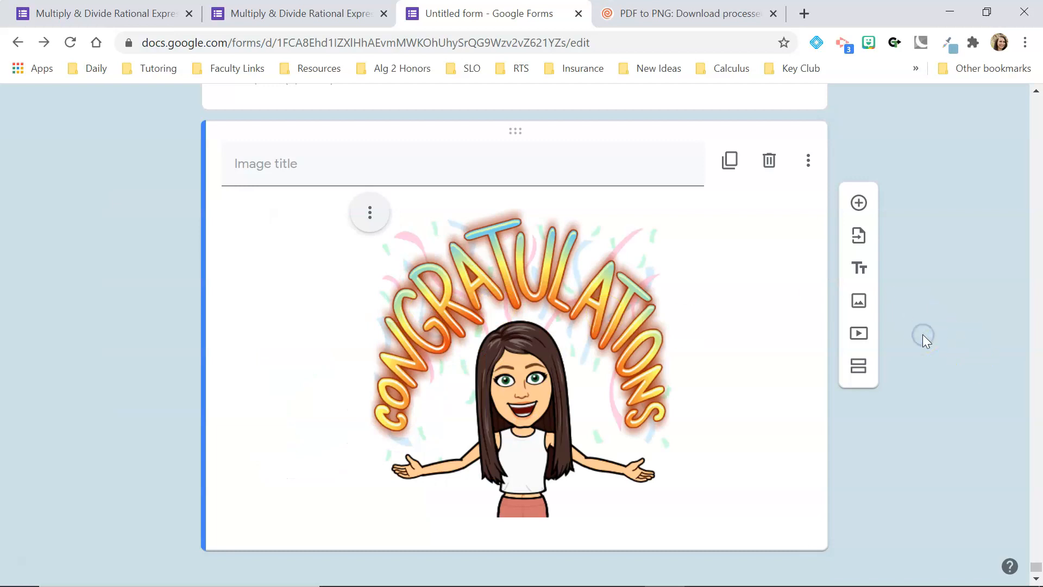
left_click(369, 212)
left_click(291, 324)
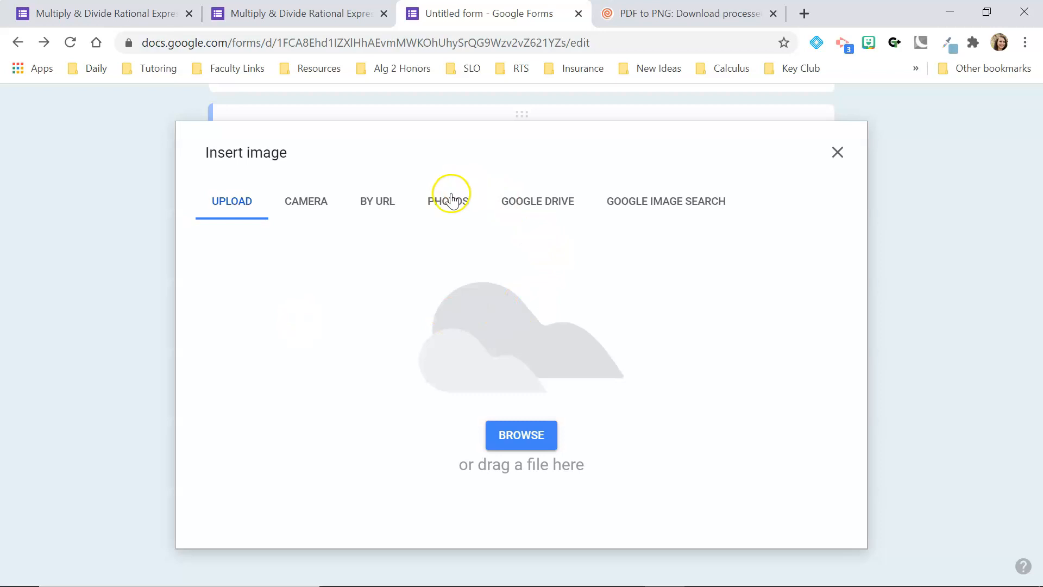
left_click(361, 210)
left_click(464, 278)
key("ctrl+v")
left_click(793, 497)
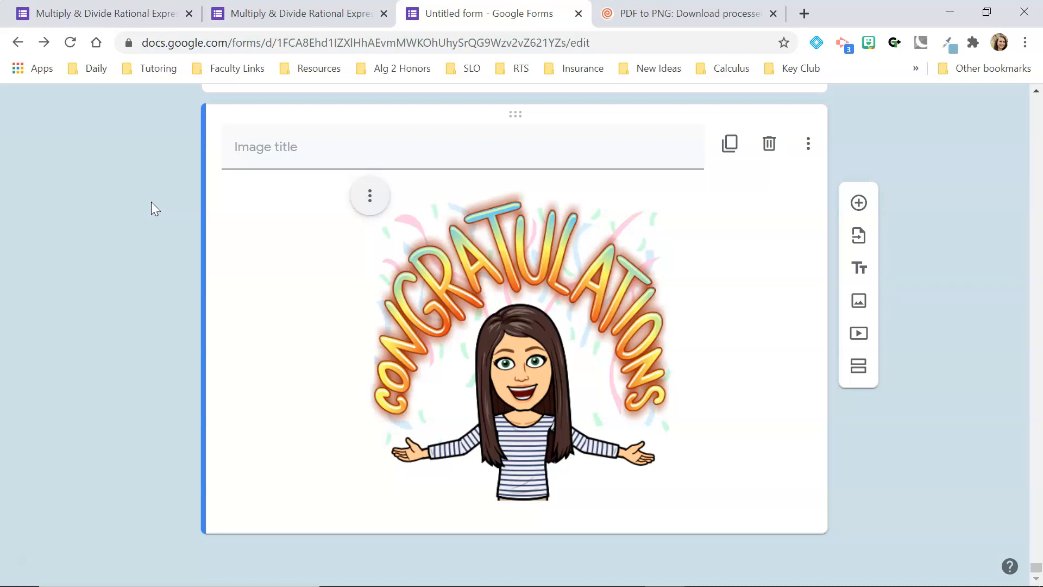
Copy the station-order question text below the Good Job image in the Multiply & Divide Rational Expressions form.
left_click(244, 13)
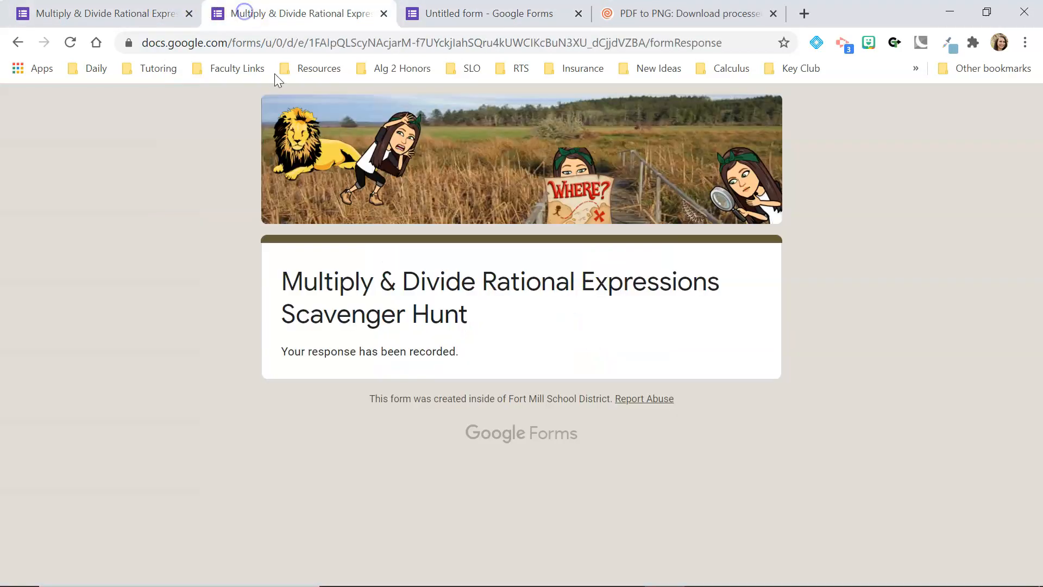
left_click(84, 15)
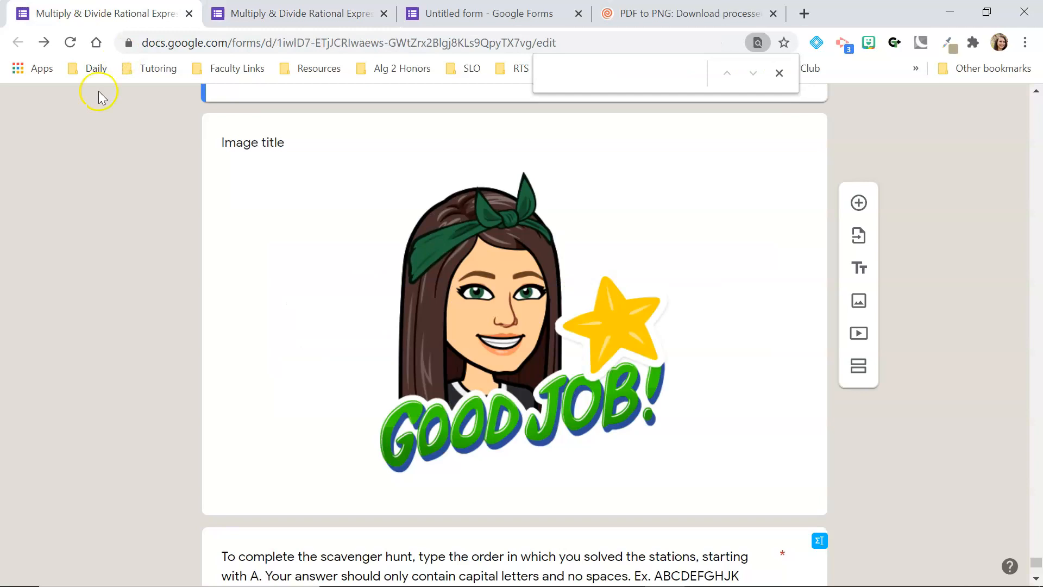
scroll(125, 415, "down", 4)
left_click(284, 329)
key("ctrl+c")
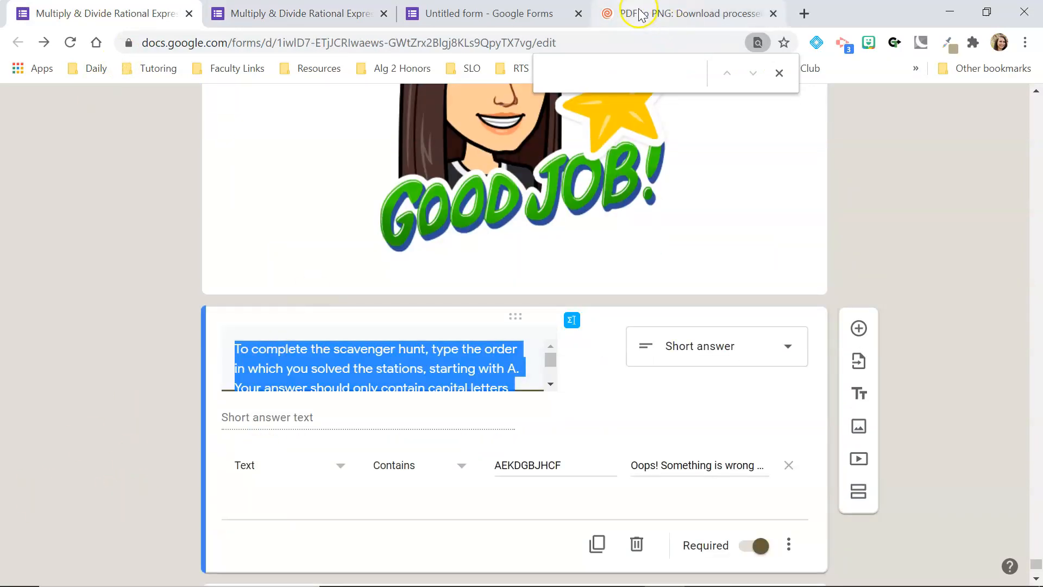
Add a short answer question below the Congratulations image in the untitled form and paste the copied station-order instructions as its text.
left_click(492, 13)
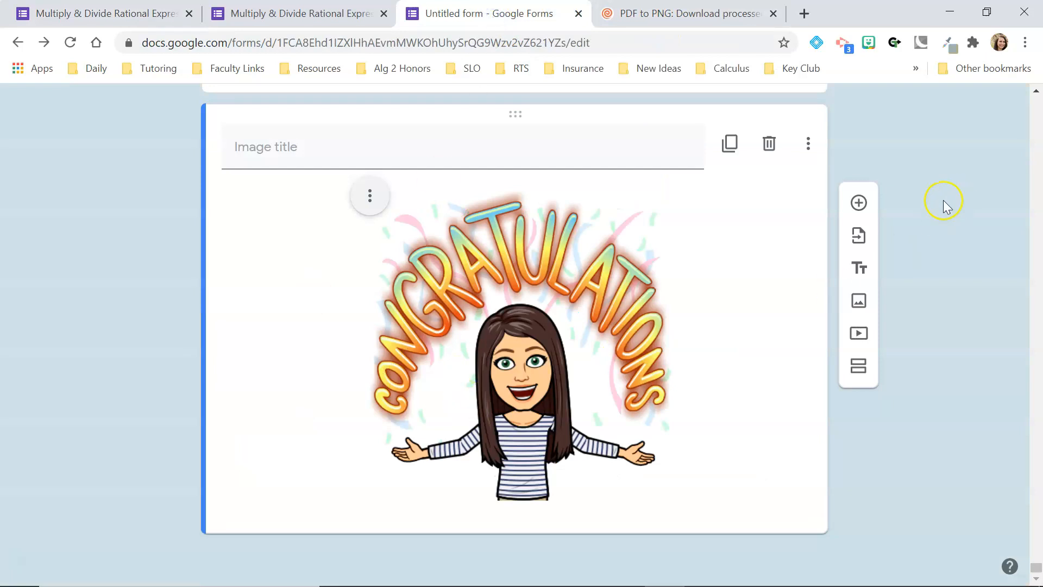
left_click(859, 202)
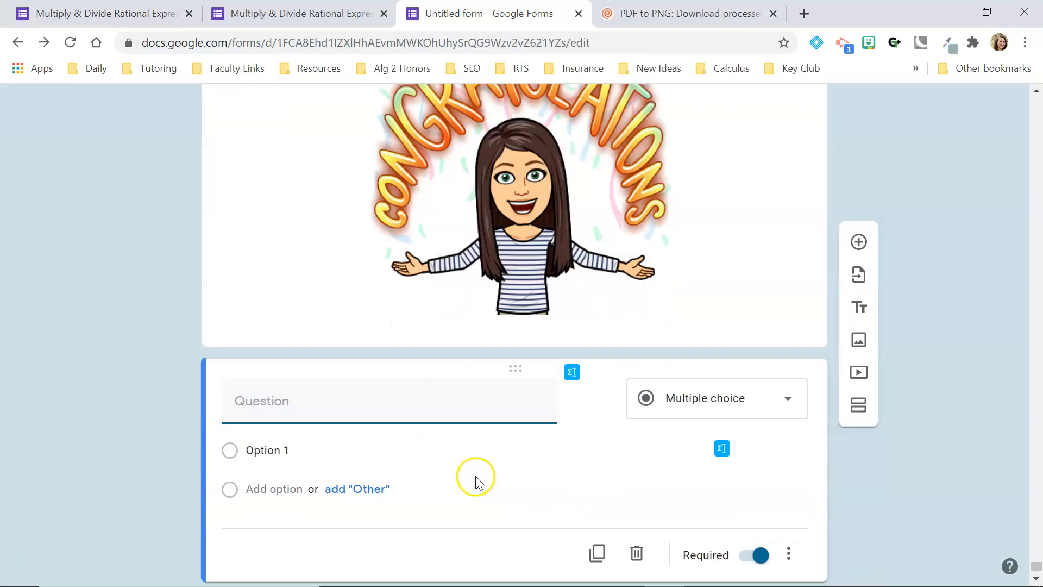
left_click(724, 391)
left_click(680, 133)
left_click(371, 400)
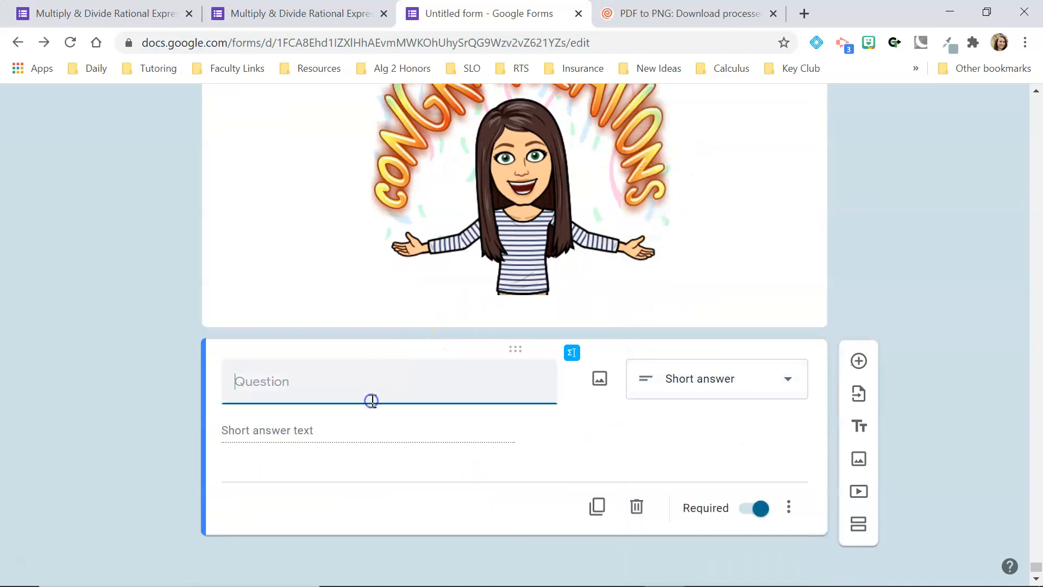
key("ctrl+v")
scroll(131, 408, "down", 1)
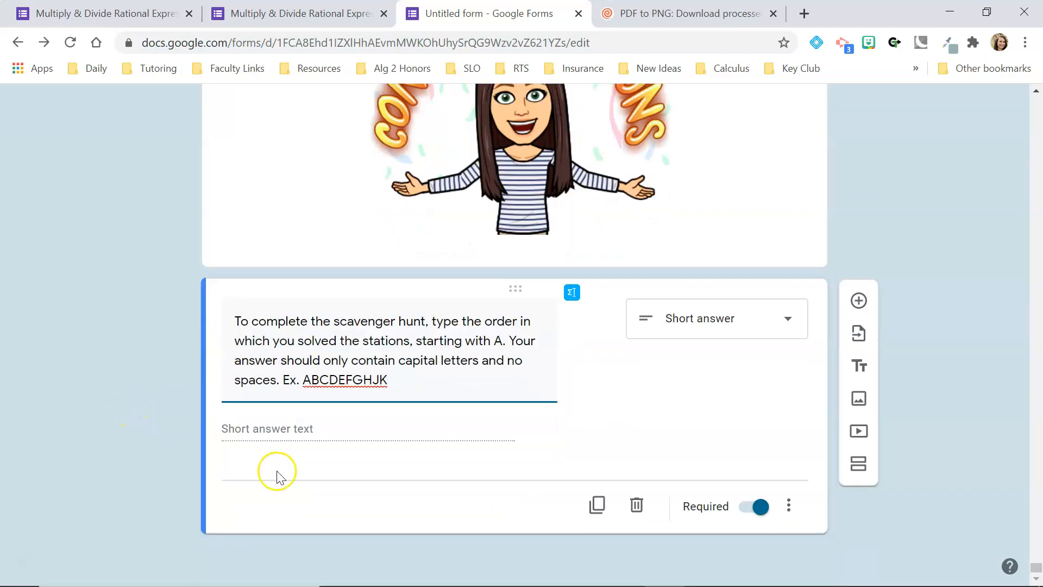
Add response validation to the station-order question requiring text that contains ABCDEFGHJK.
left_click(256, 430)
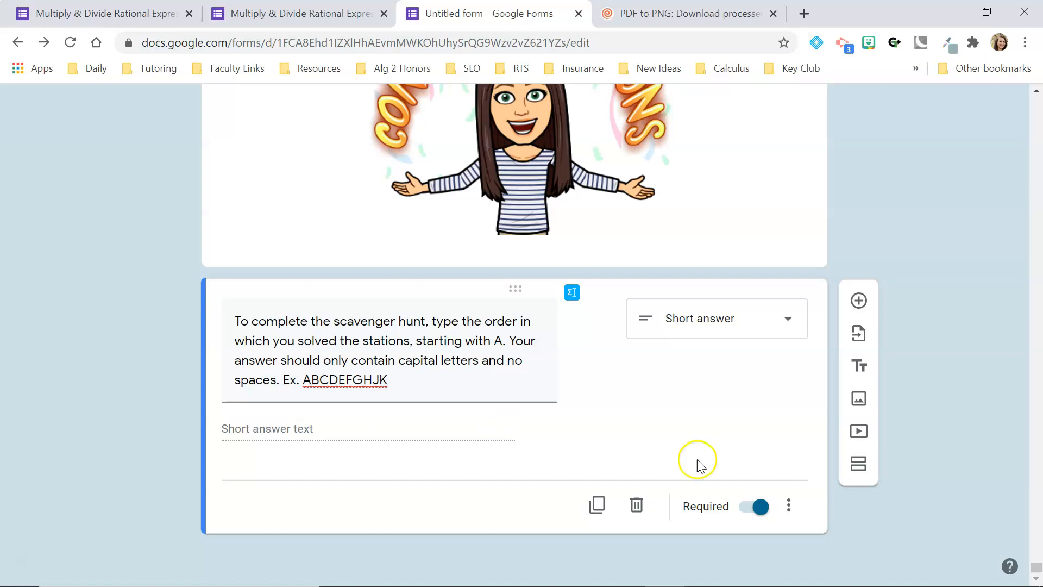
left_click(788, 505)
left_click(842, 547)
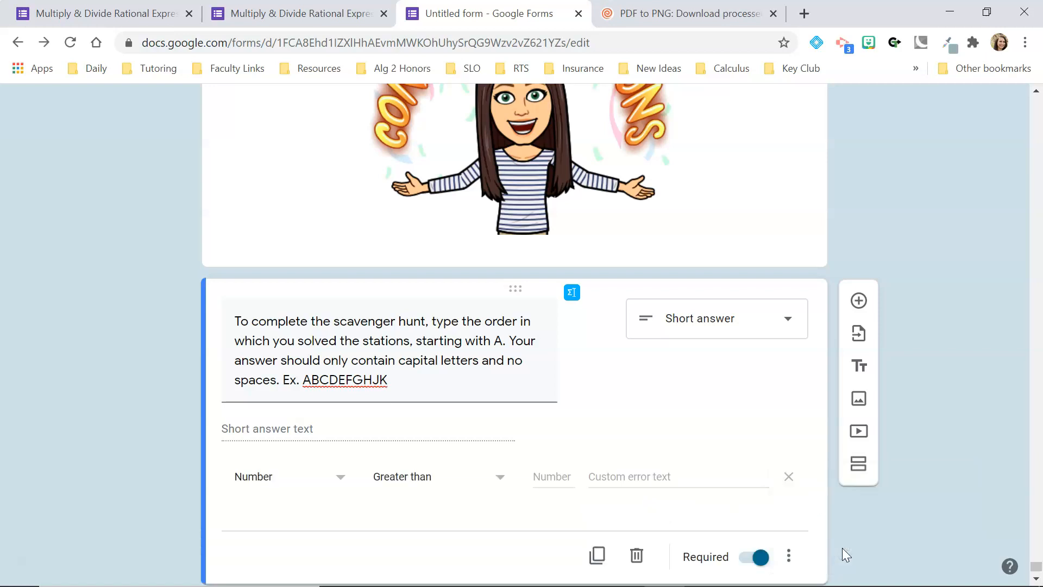
left_click(296, 472)
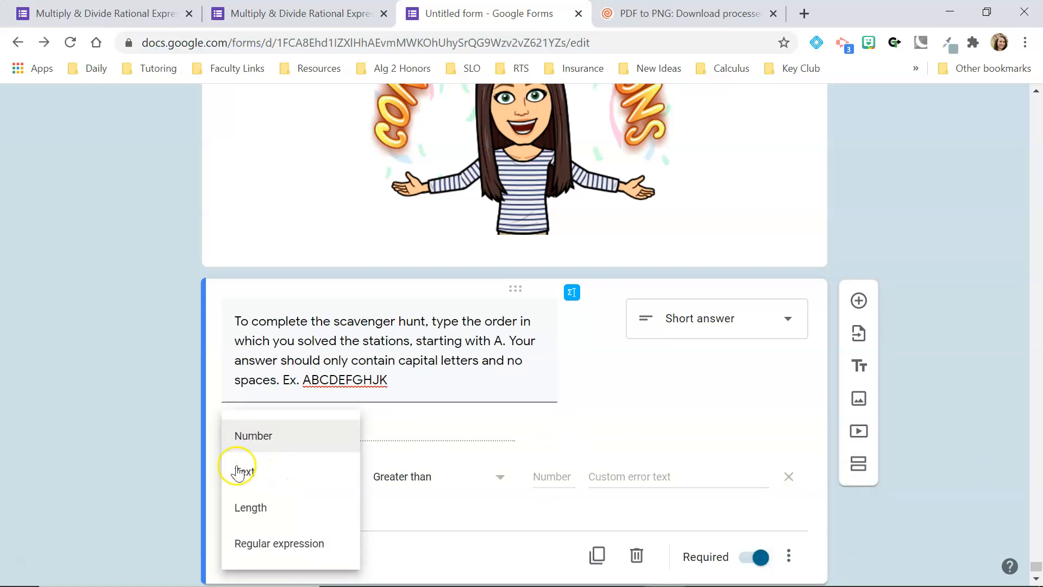
left_click(242, 472)
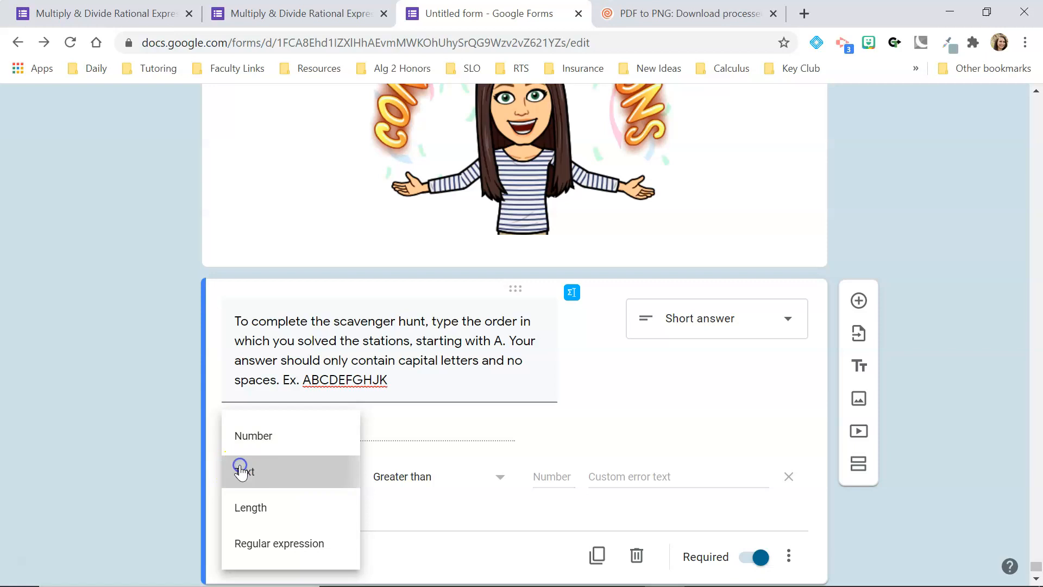
left_click(408, 482)
left_click(403, 434)
left_click(536, 482)
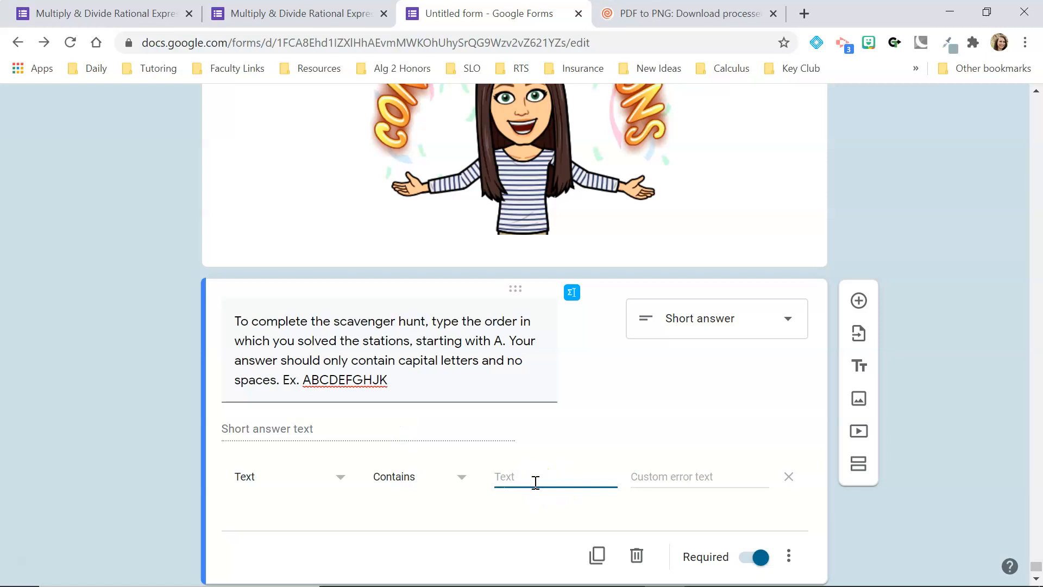
type("ABCDEFGH")
left_click(338, 429)
Copy the "Oops! Something is wrong with your order. Try again." error text from the Multiply & Divide form into the new question's validation.
left_click(657, 478)
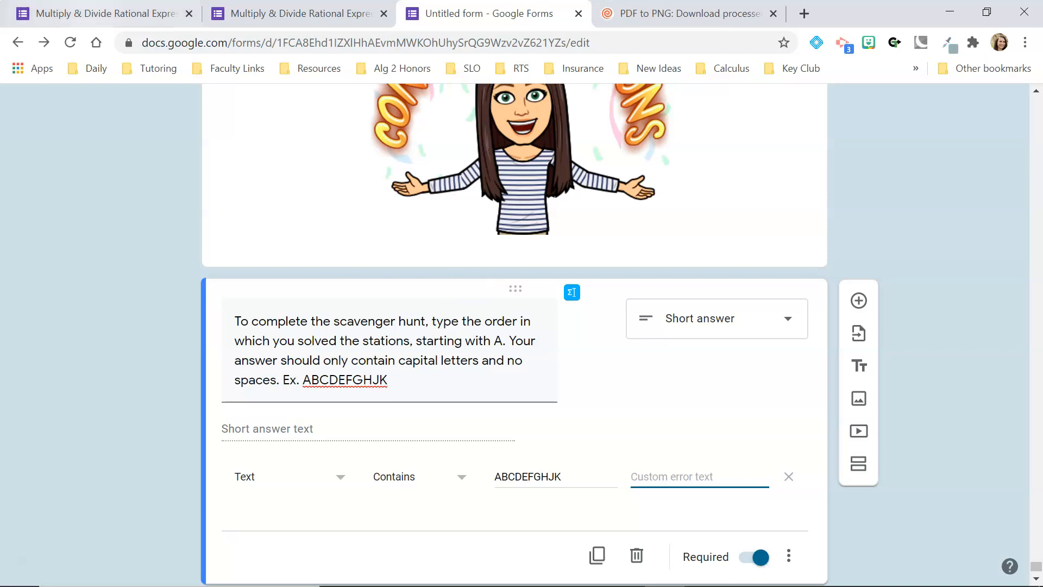
left_click(62, 12)
left_click(670, 458)
double_click(670, 458)
left_click(668, 456)
triple_click(658, 466)
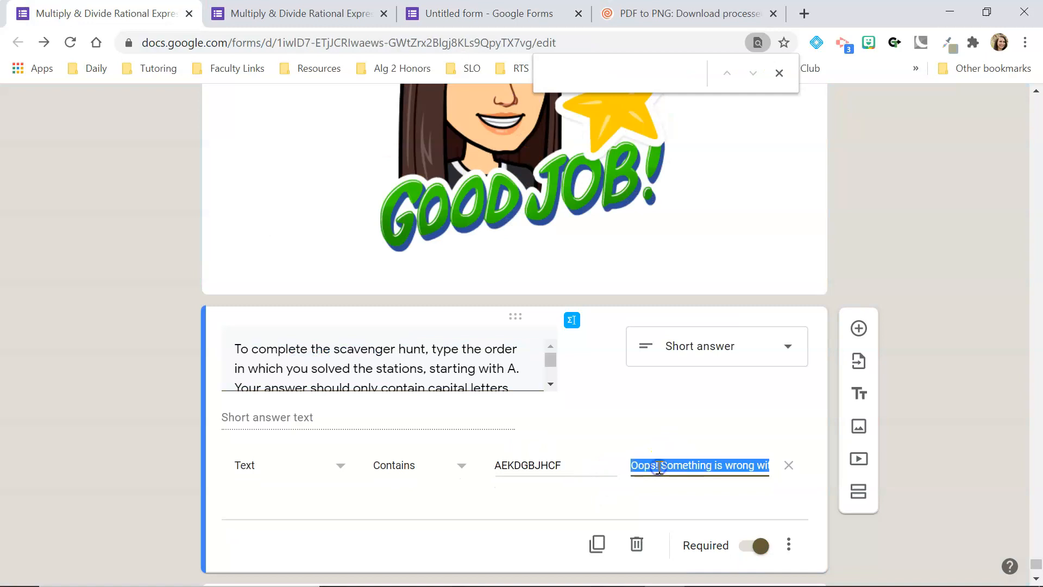
left_click(446, 14)
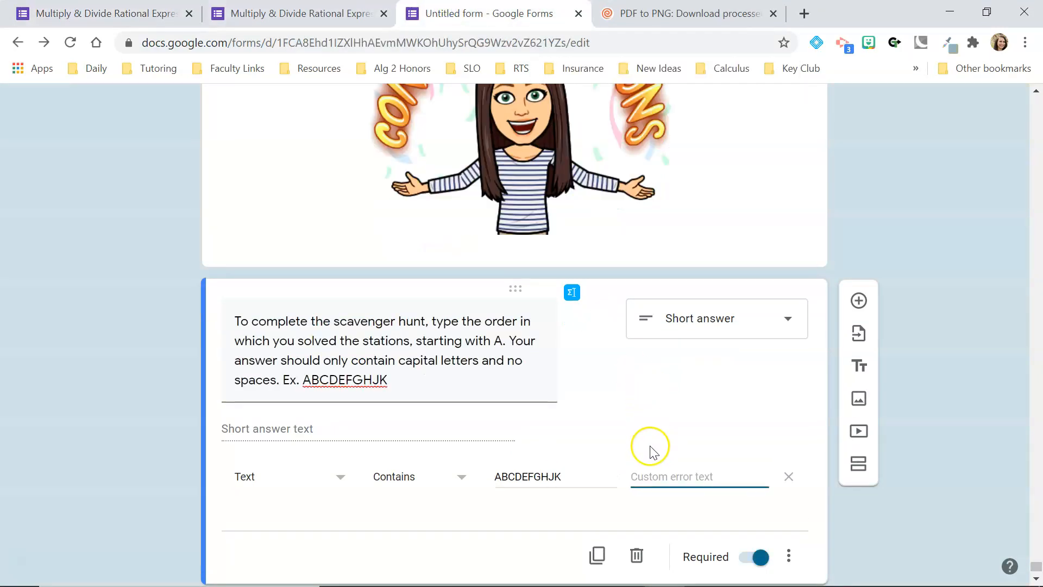
left_click(654, 476)
key("ctrl+v")
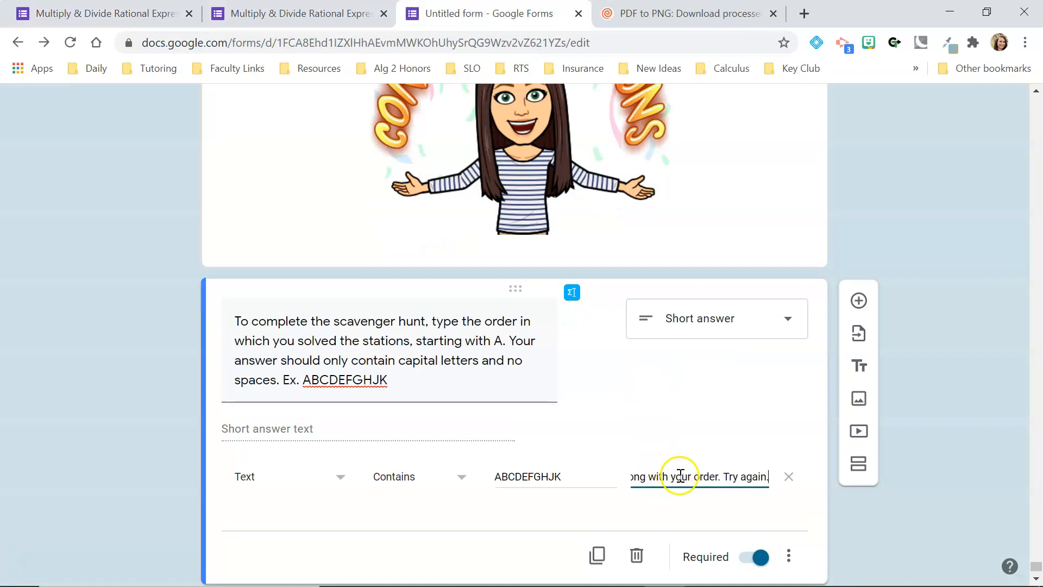
left_click(939, 522)
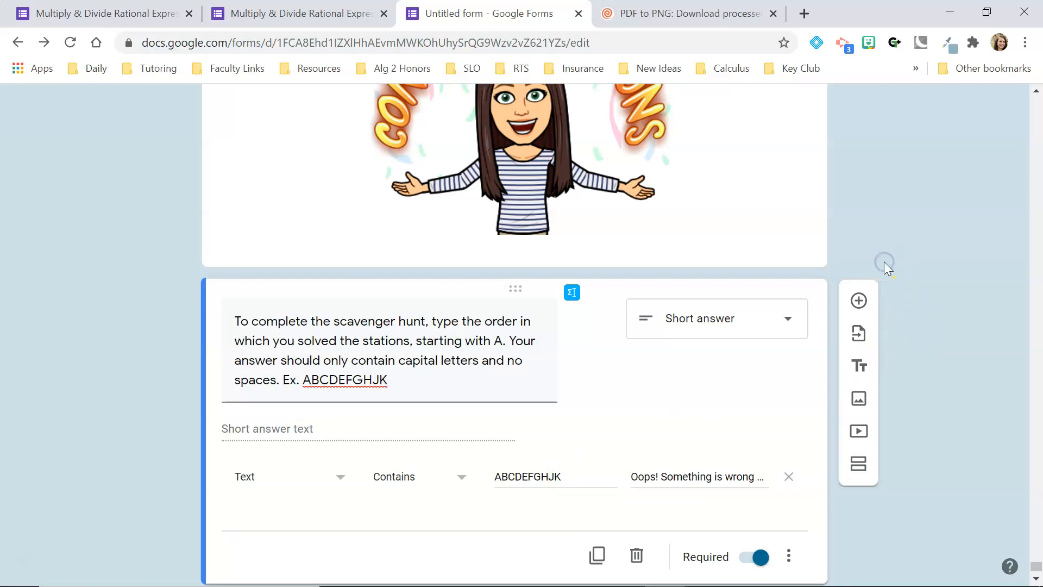
Remove answer option A from the Station A question in section 2.
scroll(885, 262, "up", 7)
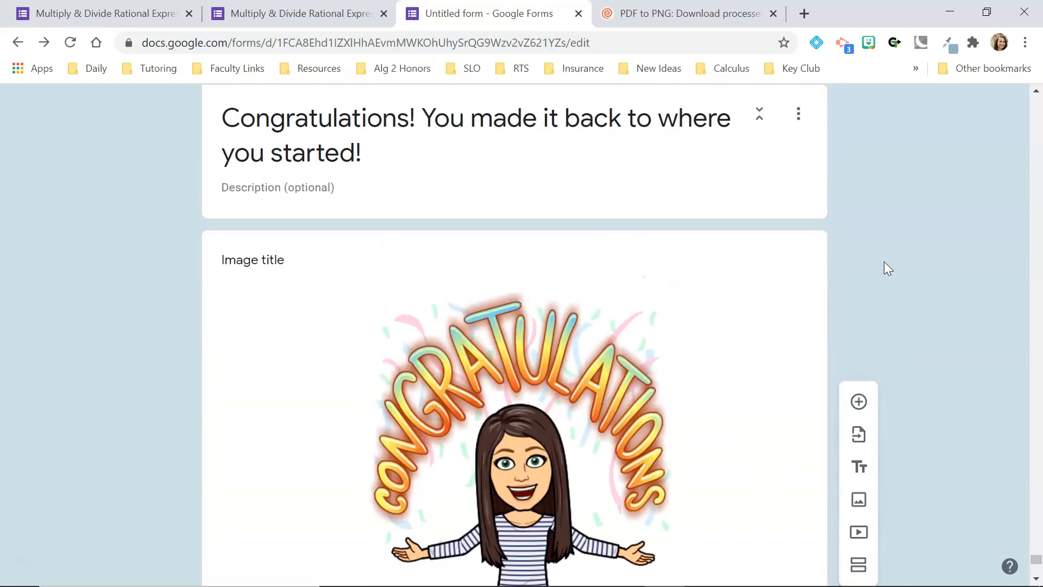
scroll(884, 261, "up", 20)
scroll(884, 262, "up", 20)
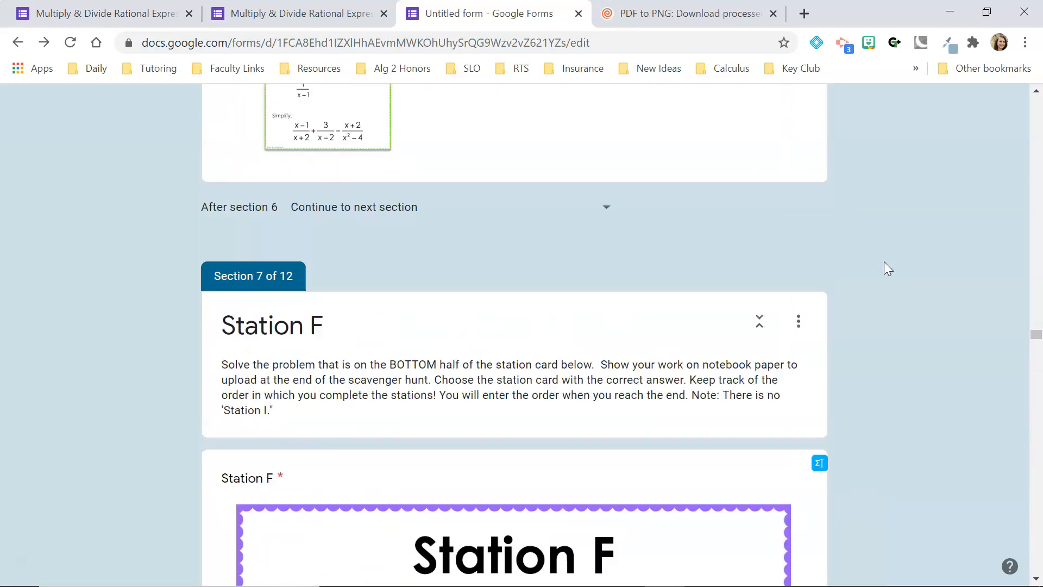
scroll(884, 262, "up", 3)
left_click_drag(1034, 309, 1039, 79)
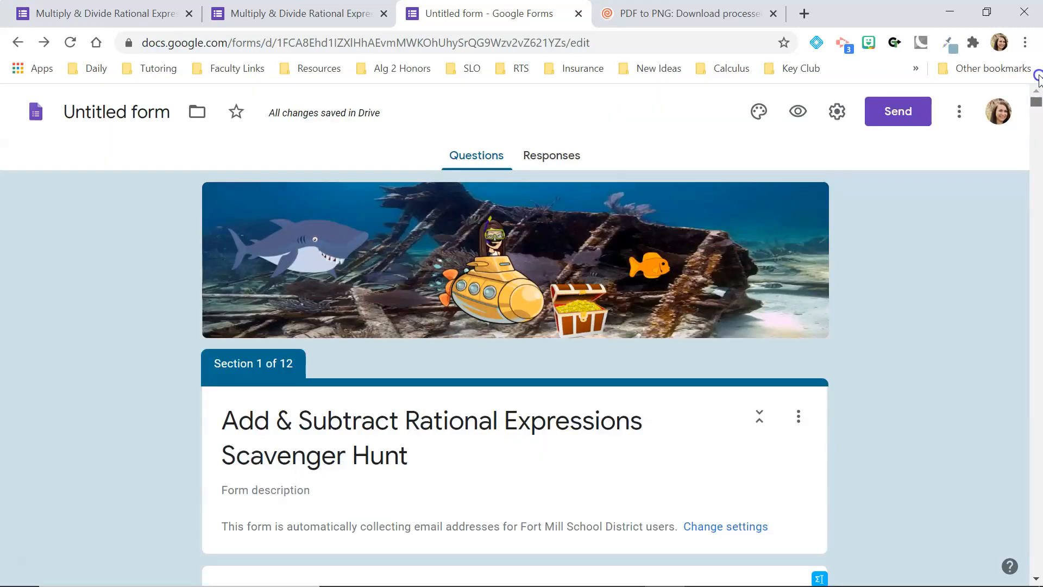
scroll(911, 359, "down", 15)
scroll(911, 360, "down", 3)
scroll(911, 359, "up", 4)
scroll(911, 359, "down", 7)
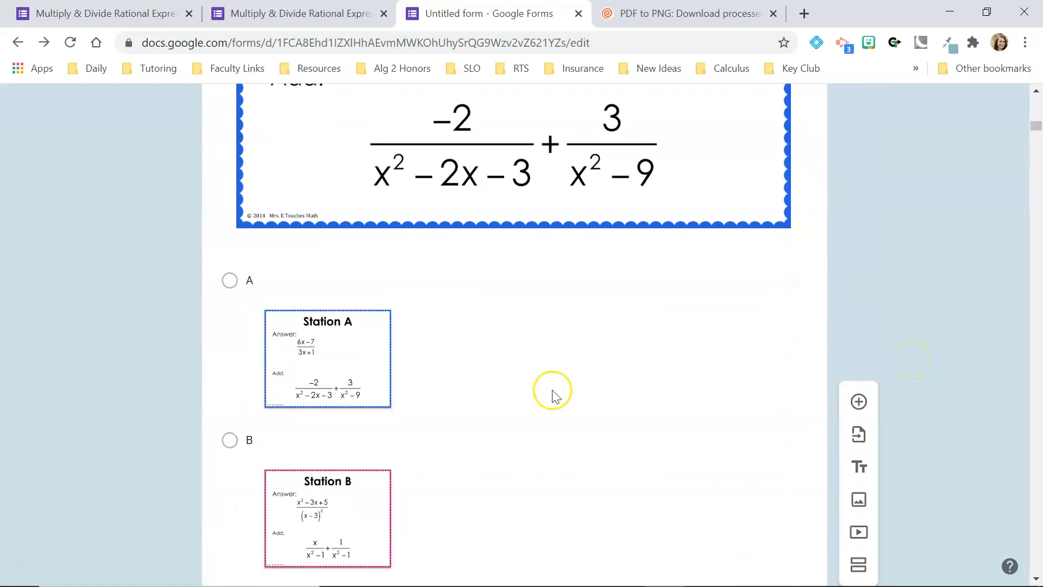
left_click(450, 344)
left_click(440, 307)
Remove answer option B from the Station B question in section 3.
scroll(442, 308, "down", 15)
scroll(442, 307, "down", 15)
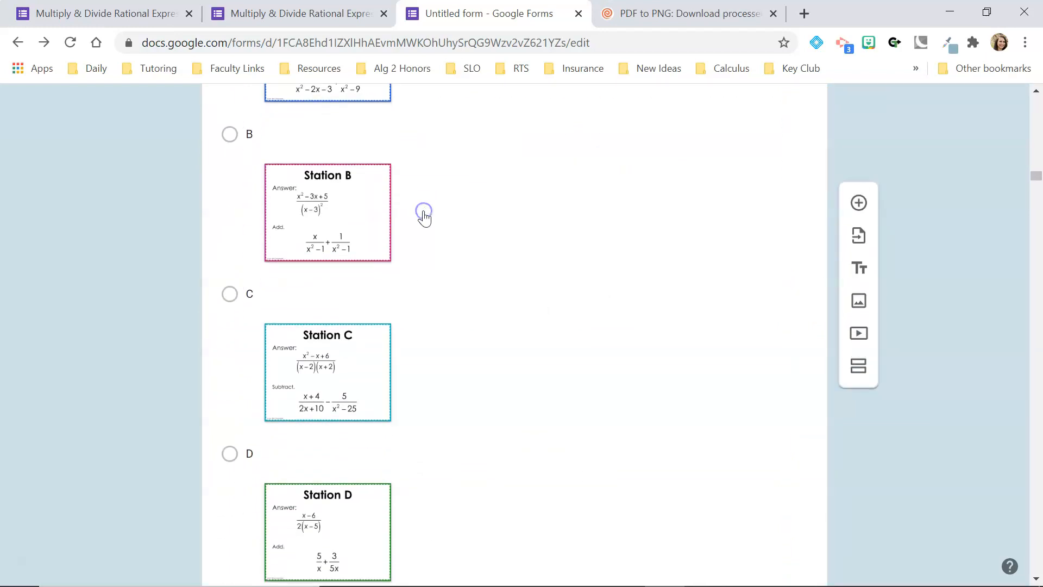
left_click(424, 216)
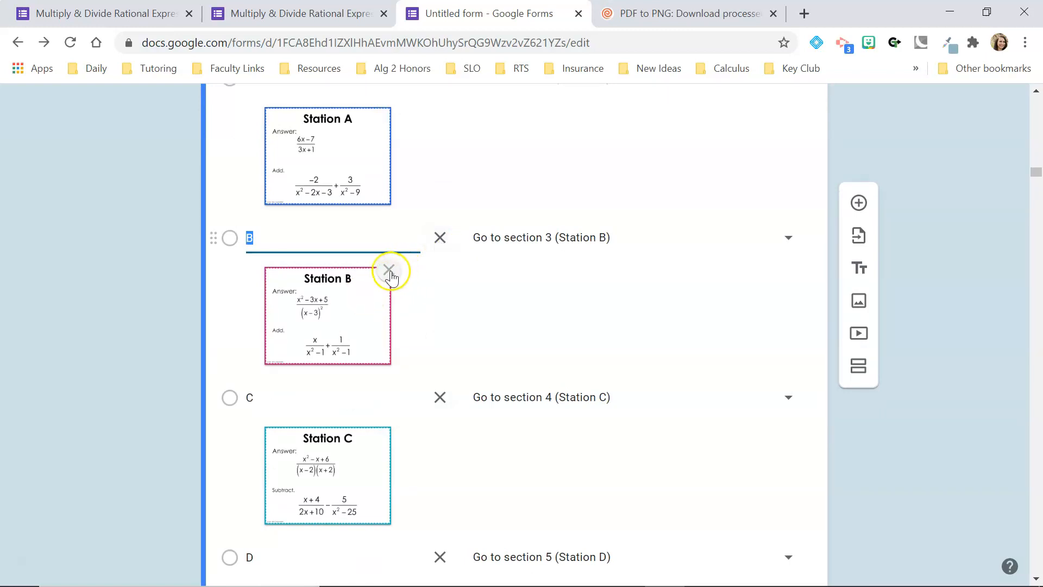
left_click(440, 239)
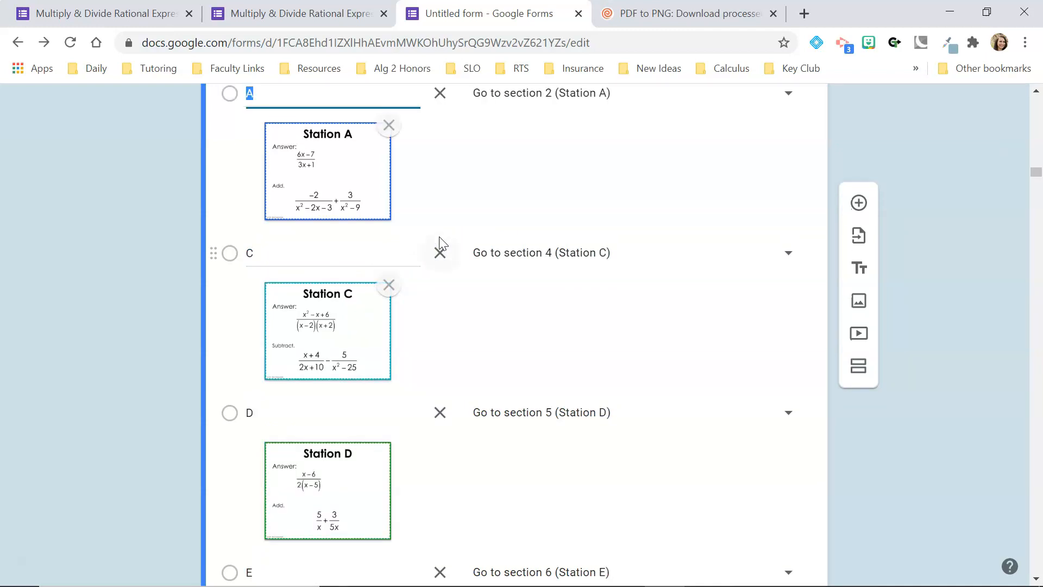
scroll(697, 223, "up", 2)
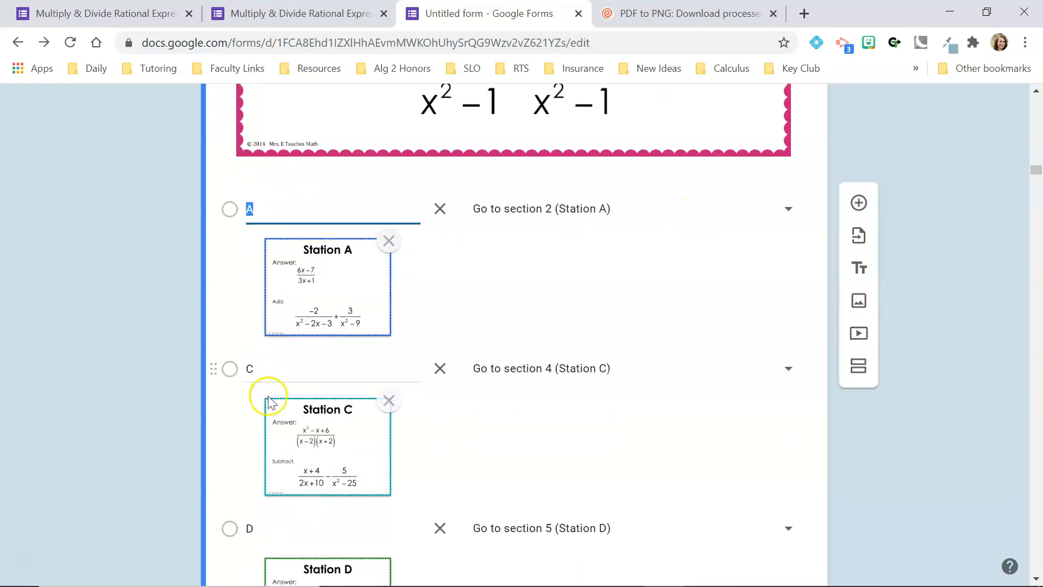
Remove answer option C from the Station C question in section 4.
scroll(605, 418, "down", 20)
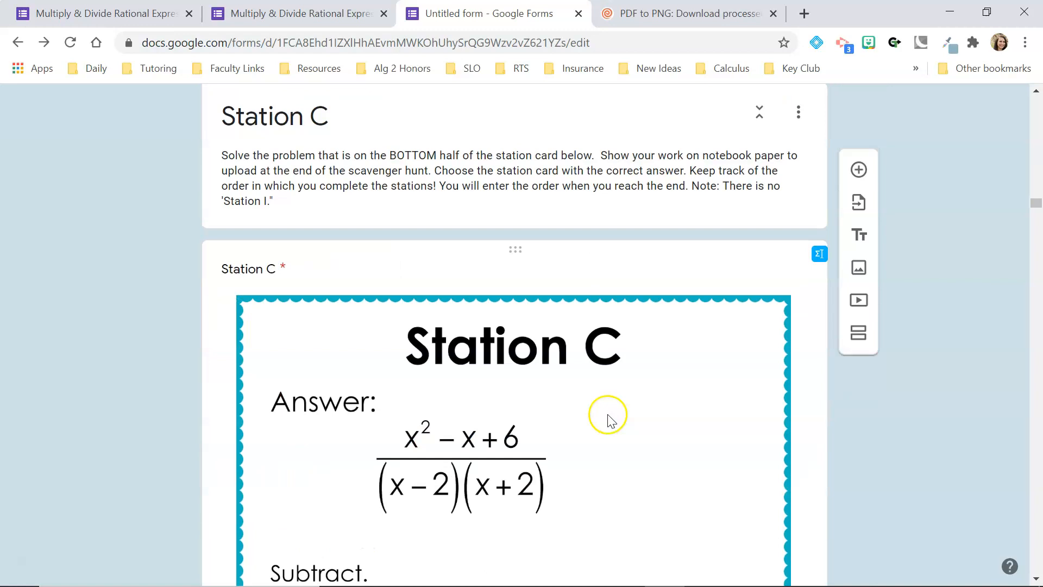
scroll(610, 431, "down", 10)
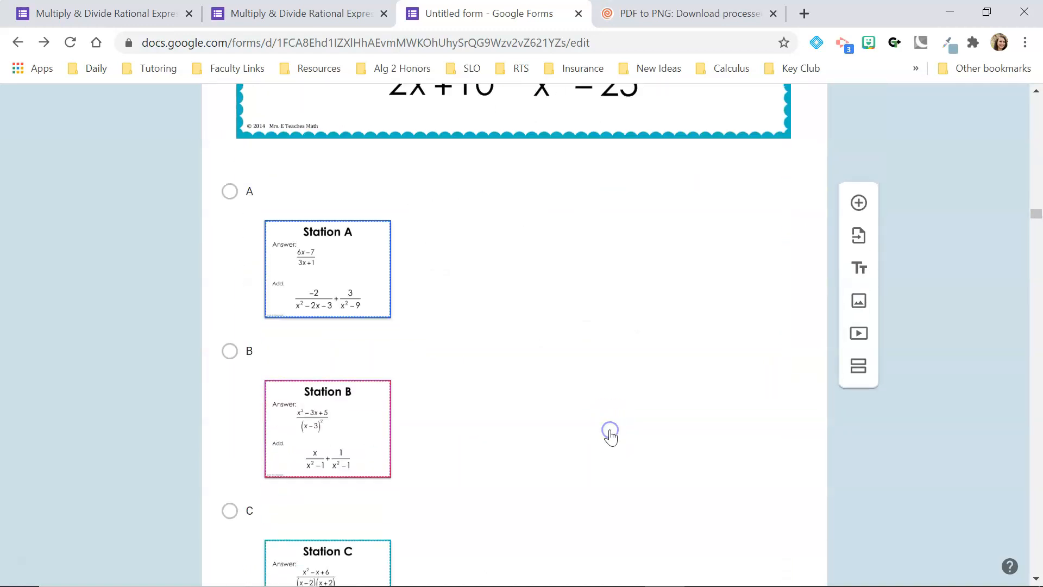
left_click(610, 431)
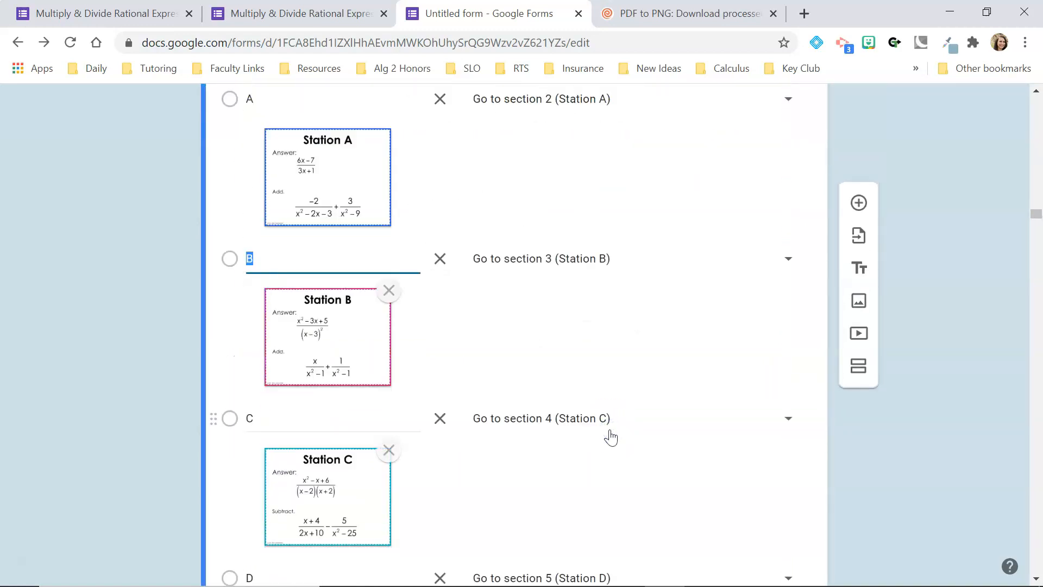
left_click(440, 418)
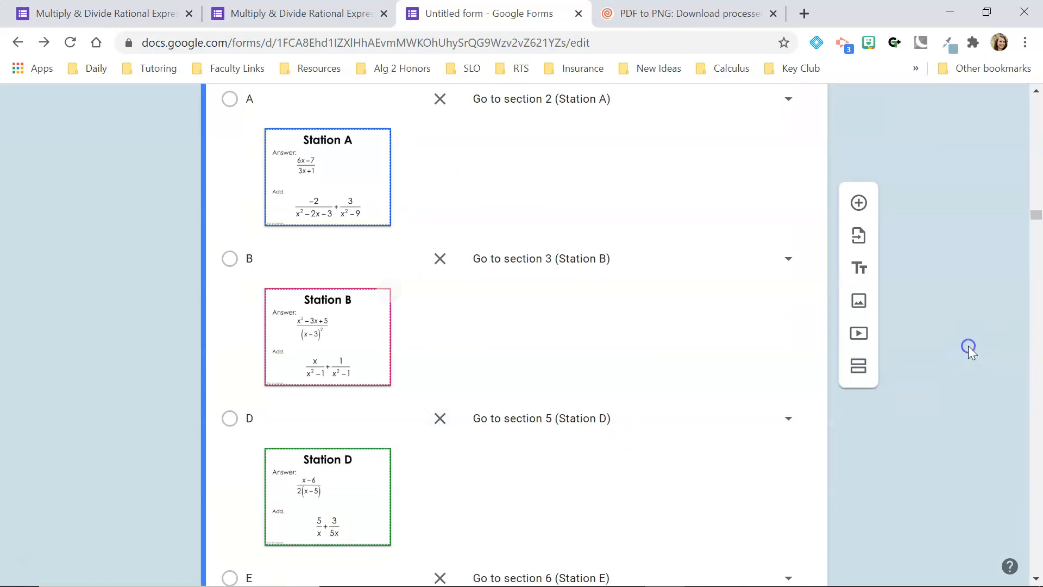
Remove answer option D from the Station D question in section 5.
scroll(969, 349, "down", 6)
scroll(968, 346, "down", 15)
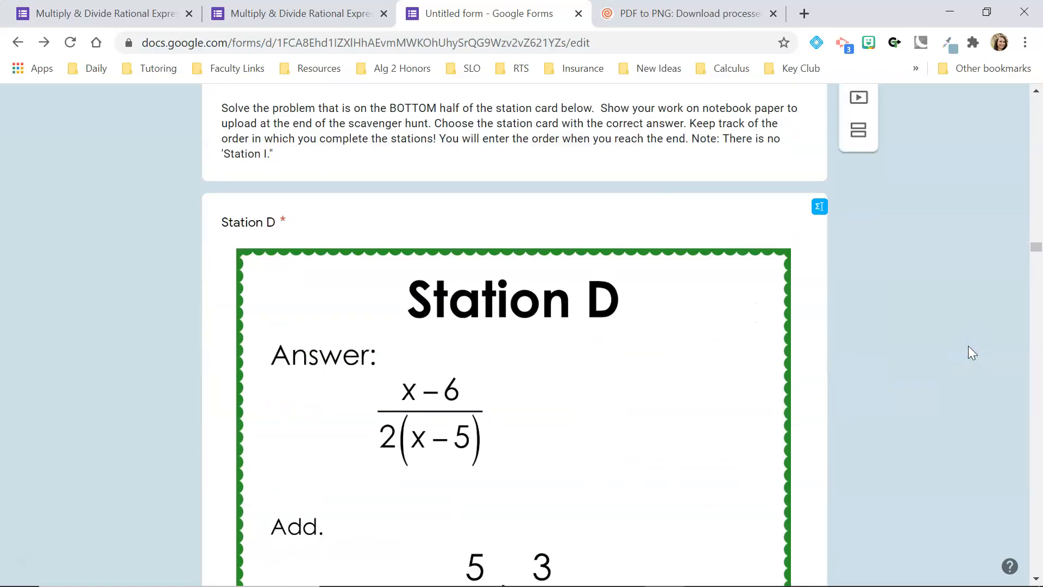
scroll(968, 345, "down", 5)
left_click(512, 272)
left_click(450, 204)
left_click(440, 171)
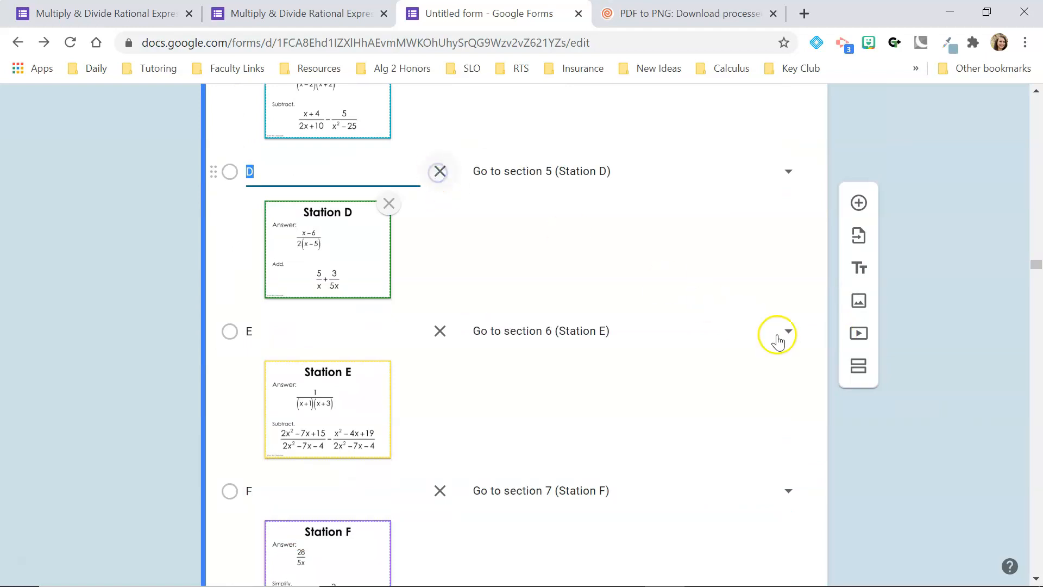
left_click(912, 411)
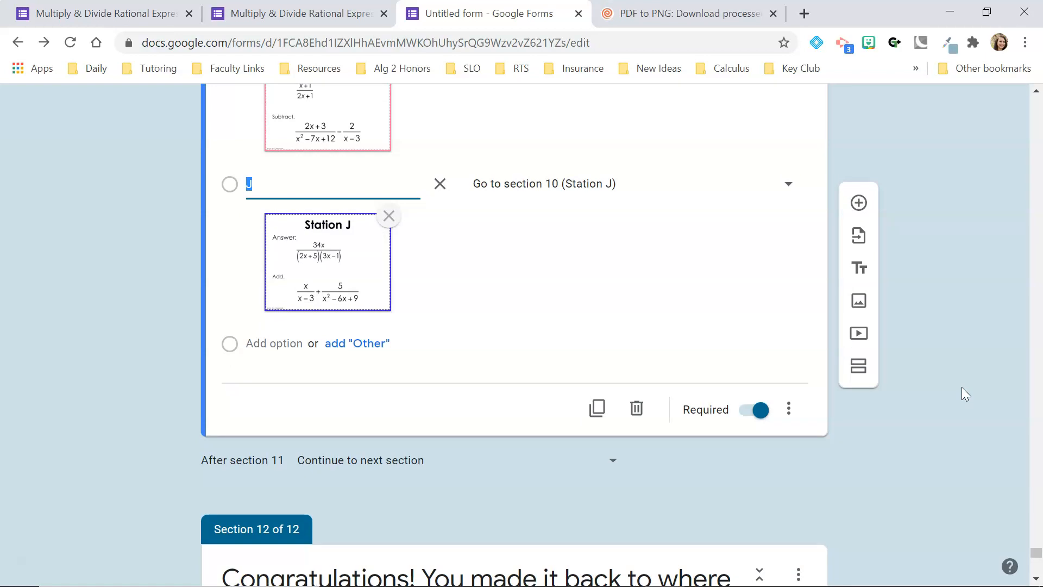
Route answer option A of the Station F question in section 7 to section 12, the Congratulations section.
scroll(961, 387, "down", 1)
scroll(962, 387, "down", 2)
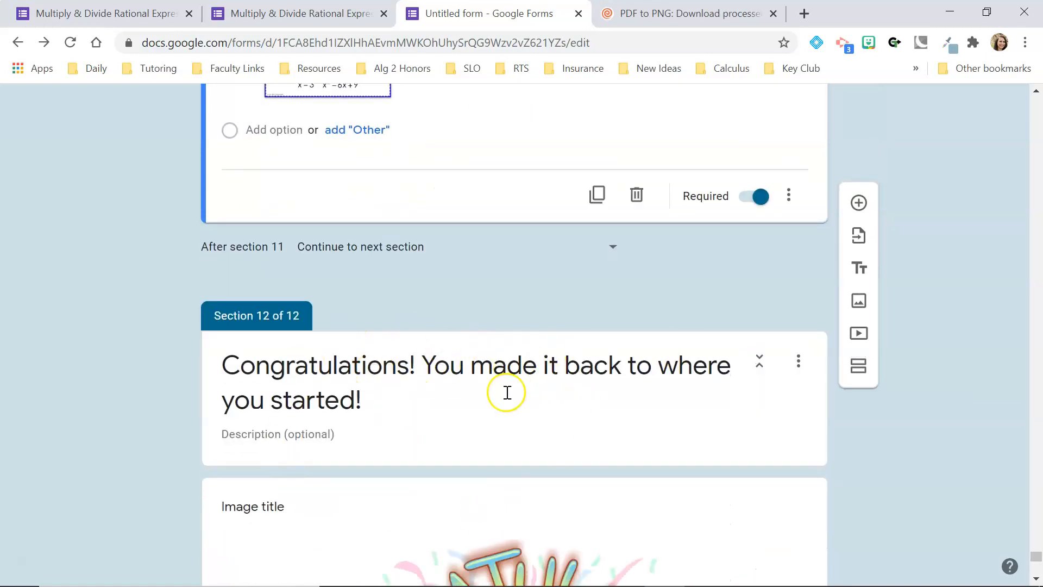
scroll(921, 411, "up", 20)
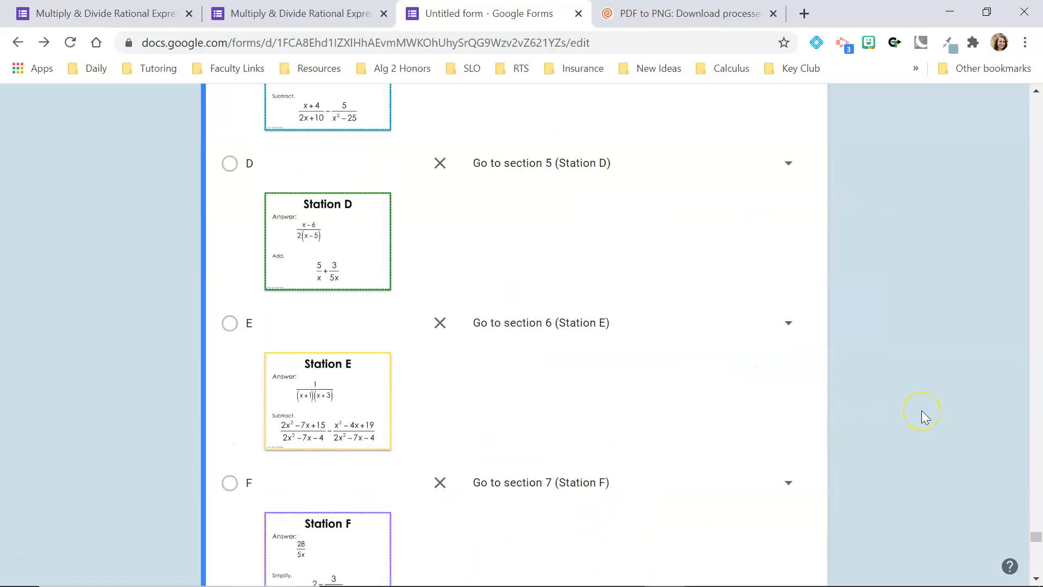
scroll(921, 411, "up", 20)
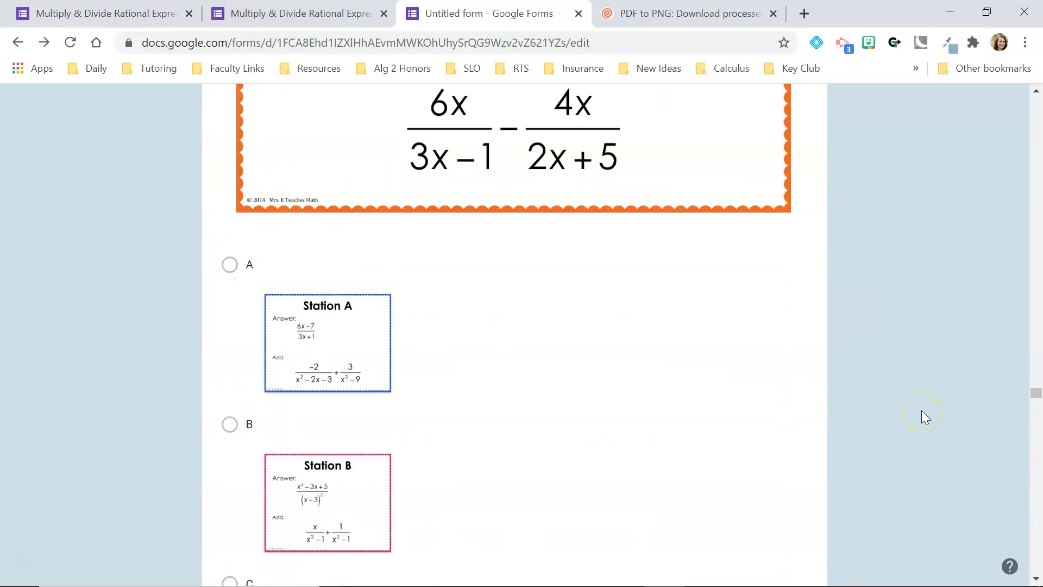
scroll(922, 411, "up", 3)
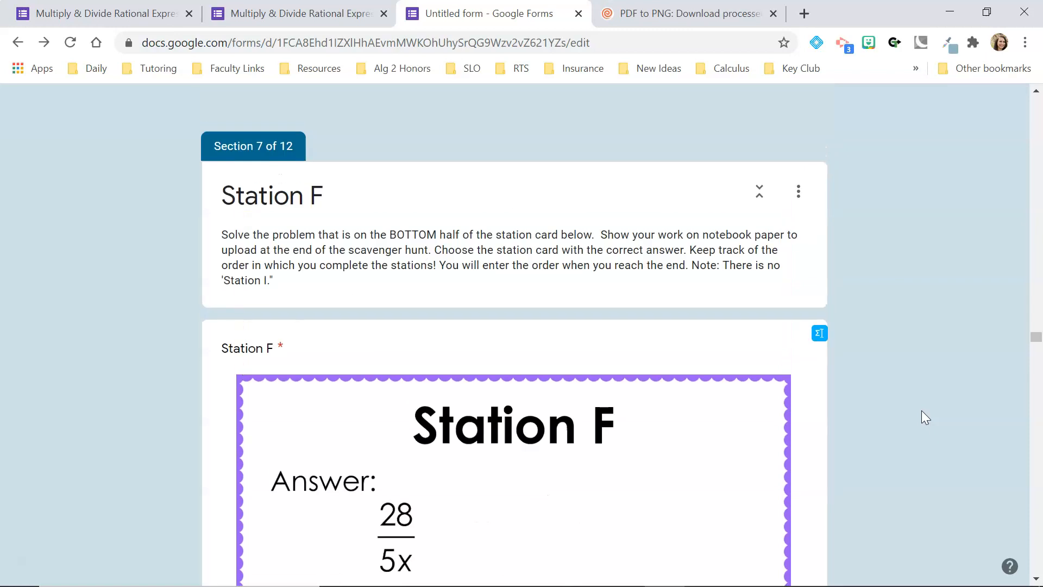
scroll(921, 411, "down", 4)
scroll(921, 411, "up", 1)
scroll(922, 411, "down", 4)
scroll(921, 411, "up", 2)
scroll(922, 411, "down", 5)
scroll(922, 411, "down", 1)
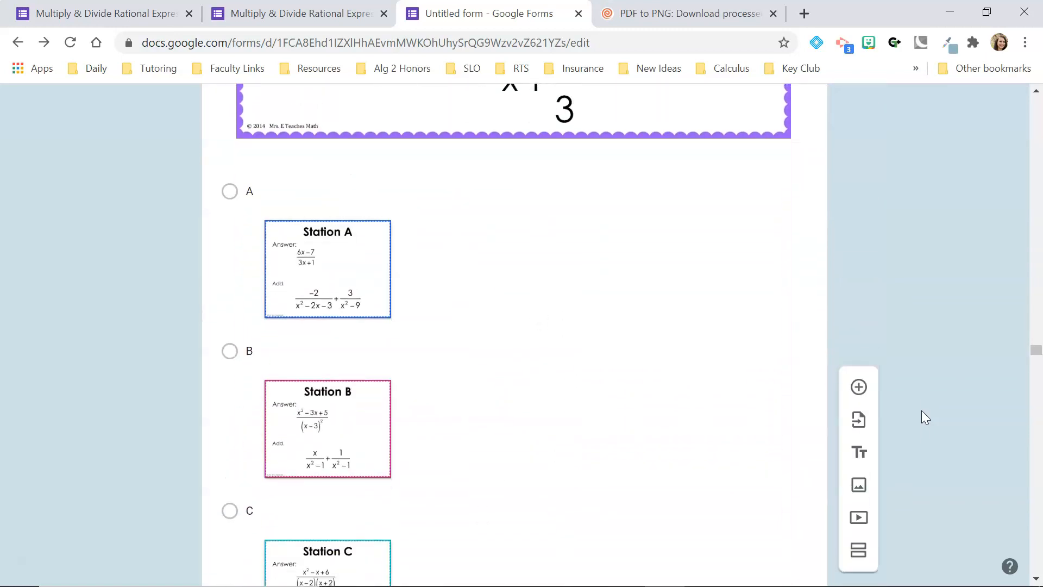
scroll(250, 247, "up", 1)
scroll(250, 260, "up", 1)
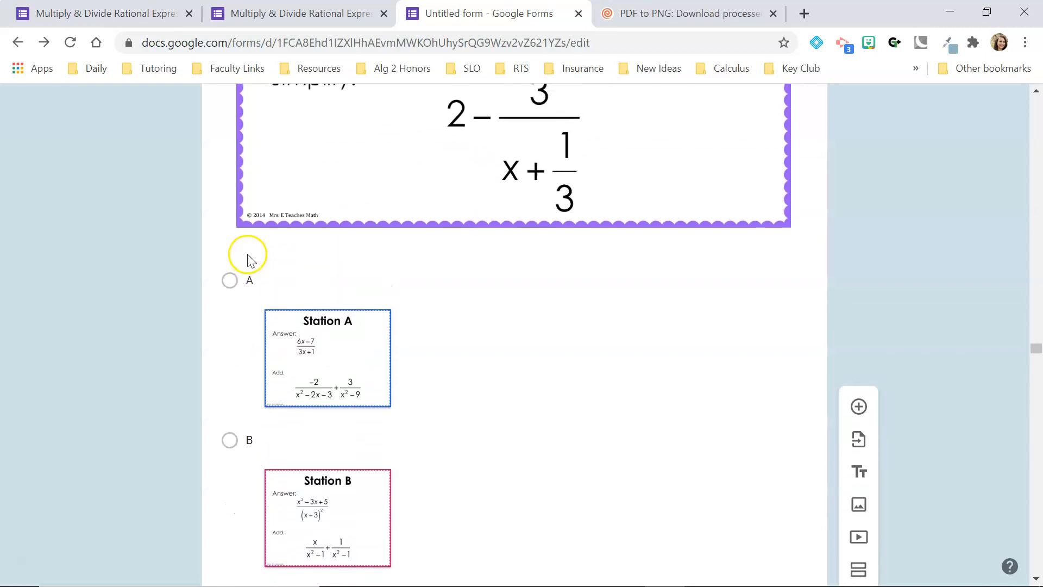
left_click(230, 280)
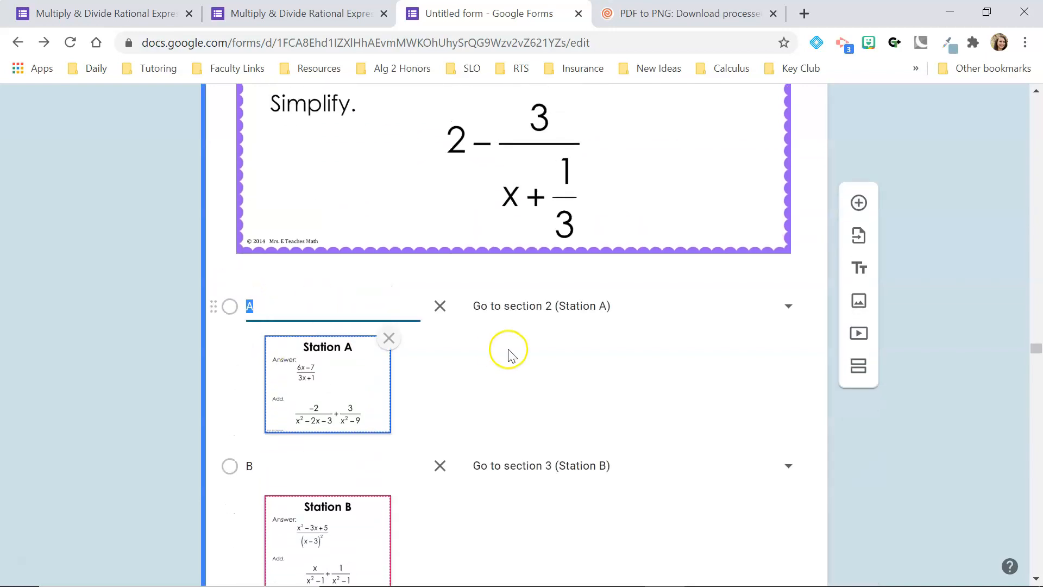
left_click(496, 306)
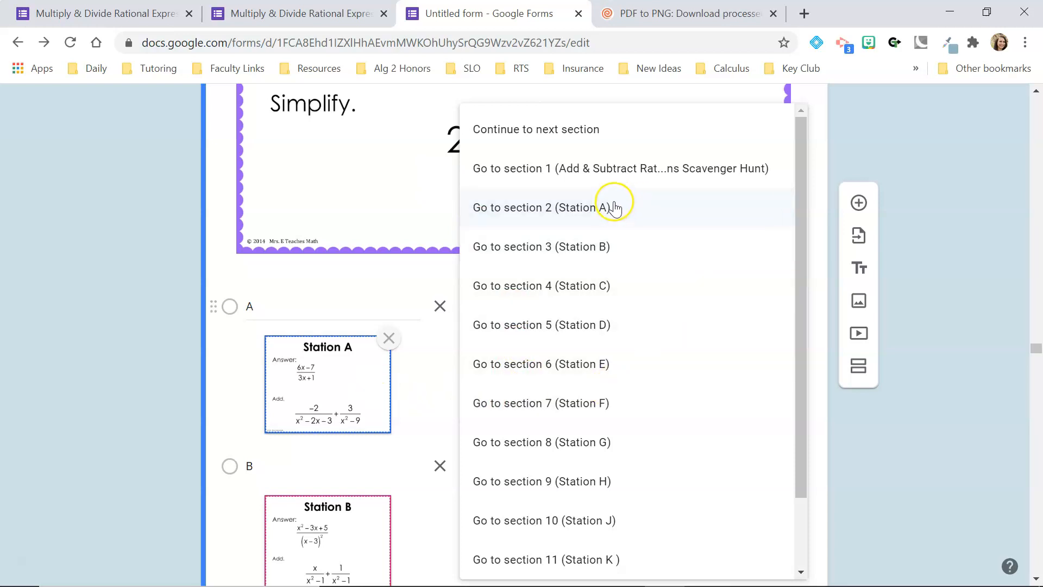
scroll(633, 304, "down", 5)
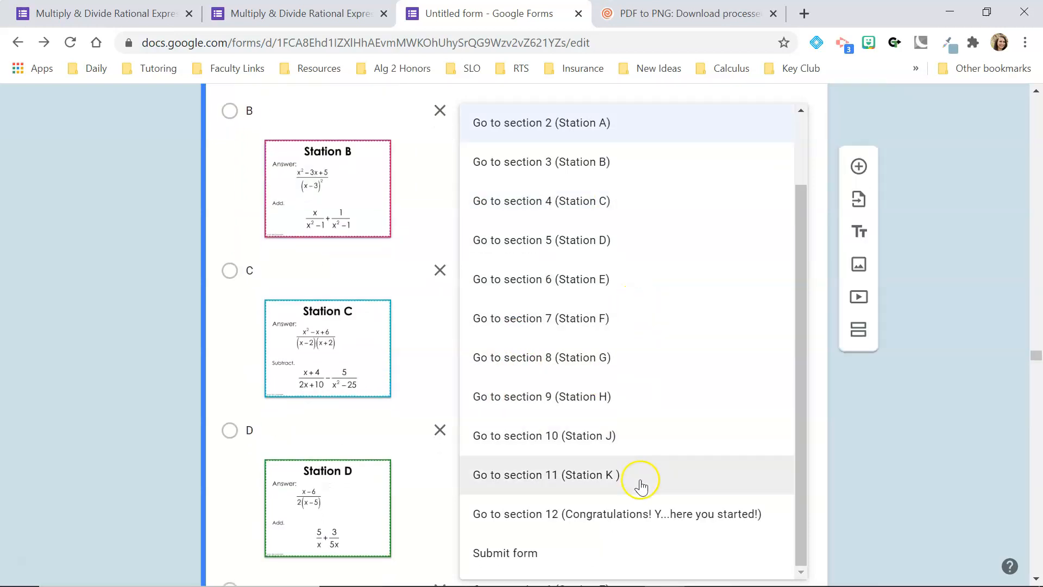
left_click(646, 515)
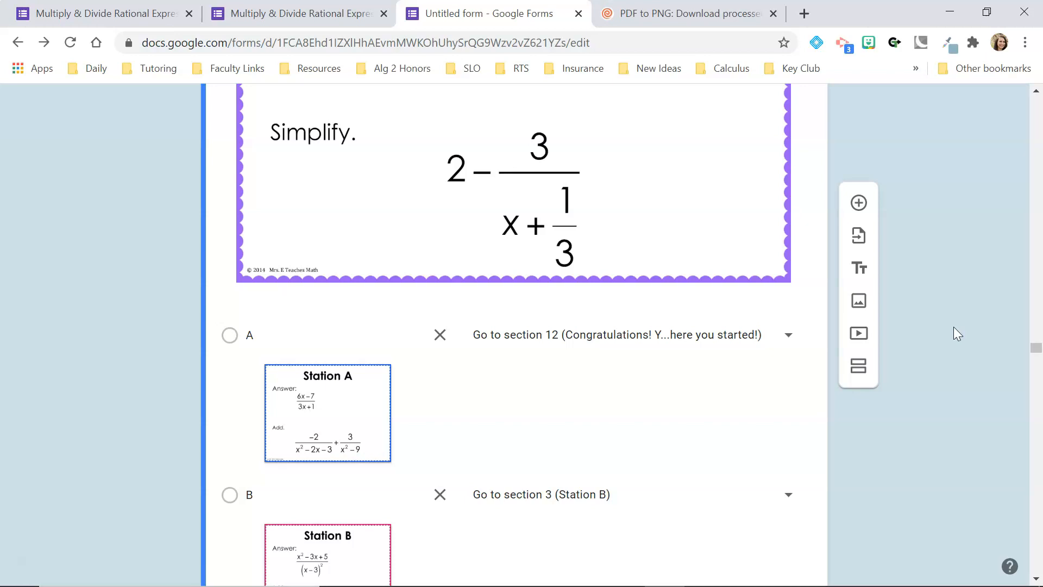
Return to the beginning of the form and open its preview.
scroll(954, 328, "down", 20)
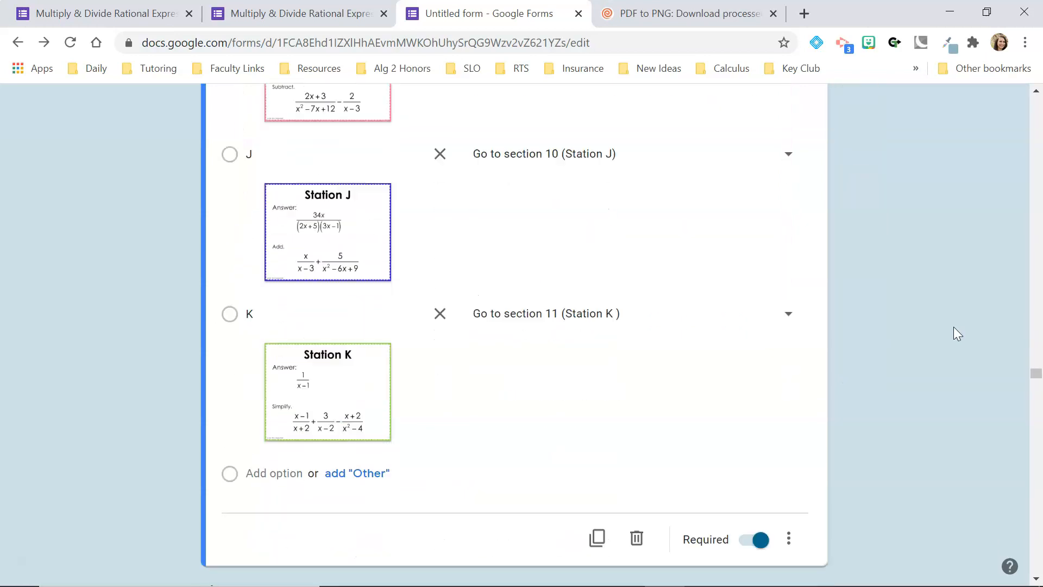
scroll(954, 327, "down", 7)
scroll(862, 230, "up", 15)
scroll(865, 235, "up", 10)
scroll(865, 235, "up", 15)
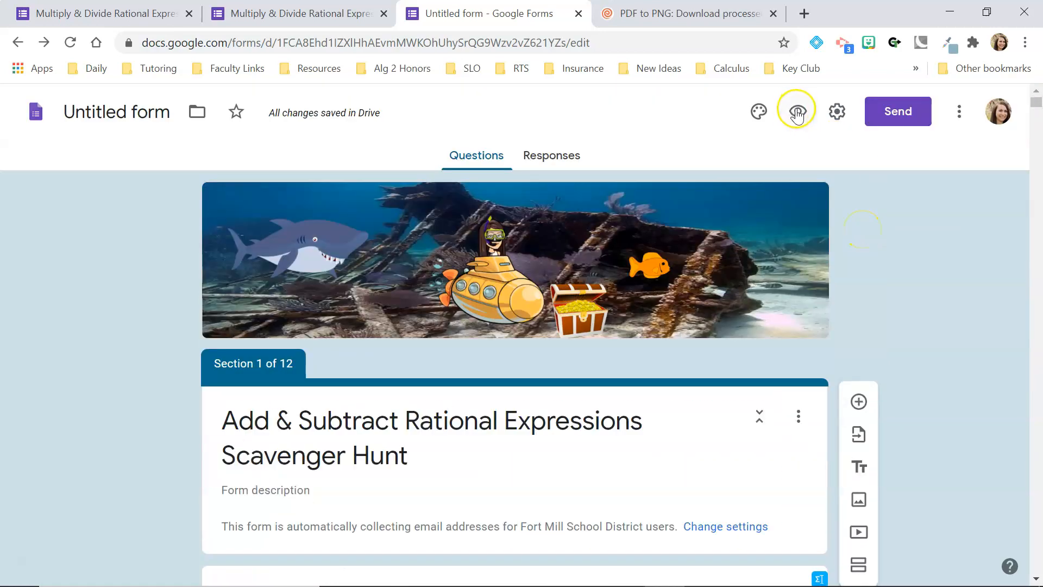
left_click(797, 112)
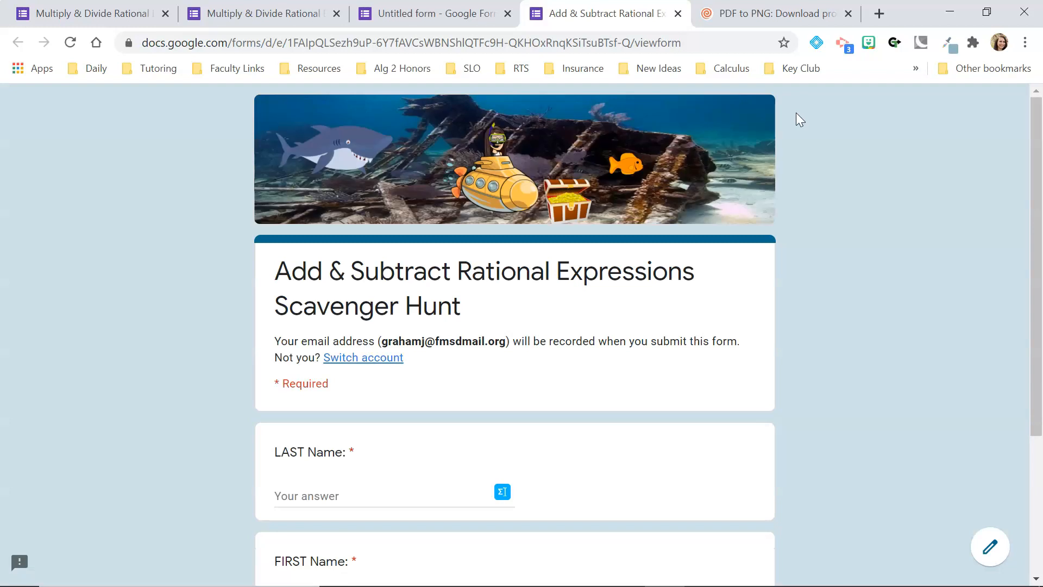
Fill the last name and first name fields with placeholder text and continue to the Station A page.
scroll(185, 276, "down", 4)
left_click(322, 297)
type("gg")
left_click(337, 406)
type("ggg")
left_click(300, 451)
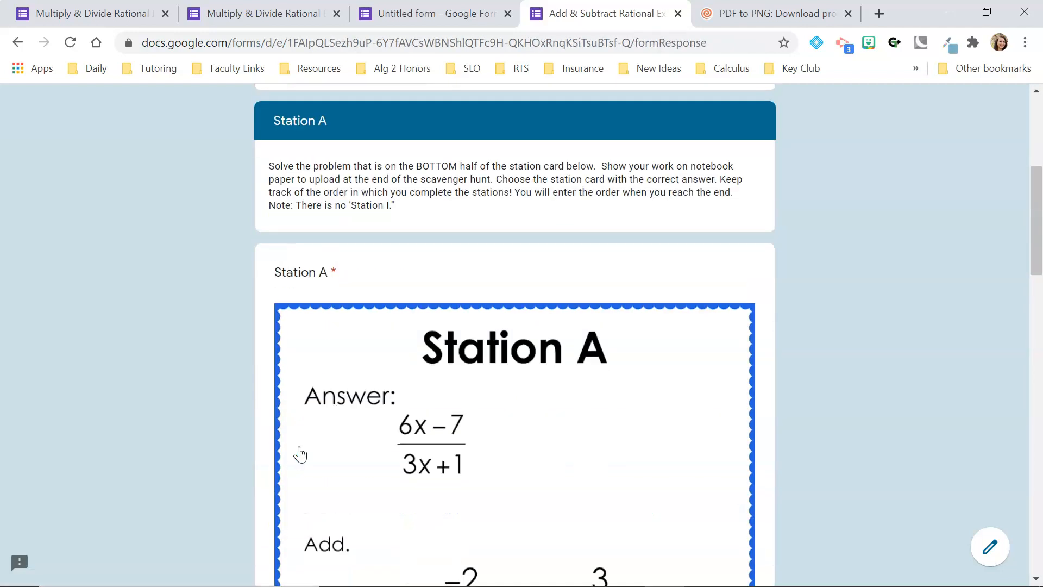
Choose answer C for the Station A question in the preview and continue to the station it leads to.
scroll(299, 454, "down", 4)
scroll(299, 454, "down", 7)
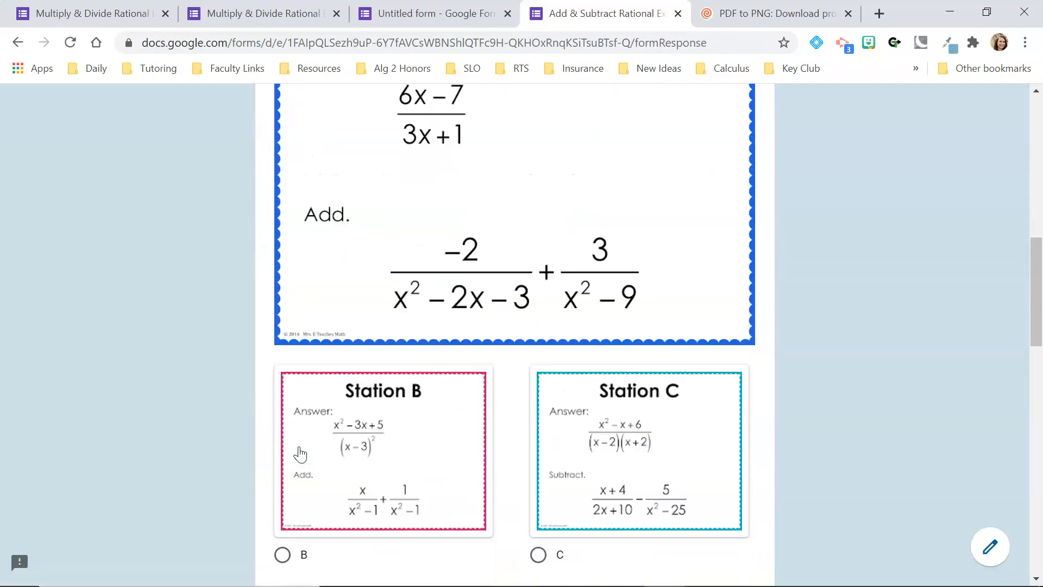
left_click(538, 294)
scroll(535, 296, "down", 14)
left_click(351, 454)
Choose answer G for the Station C question in the preview and continue to the next page.
scroll(349, 465, "down", 6)
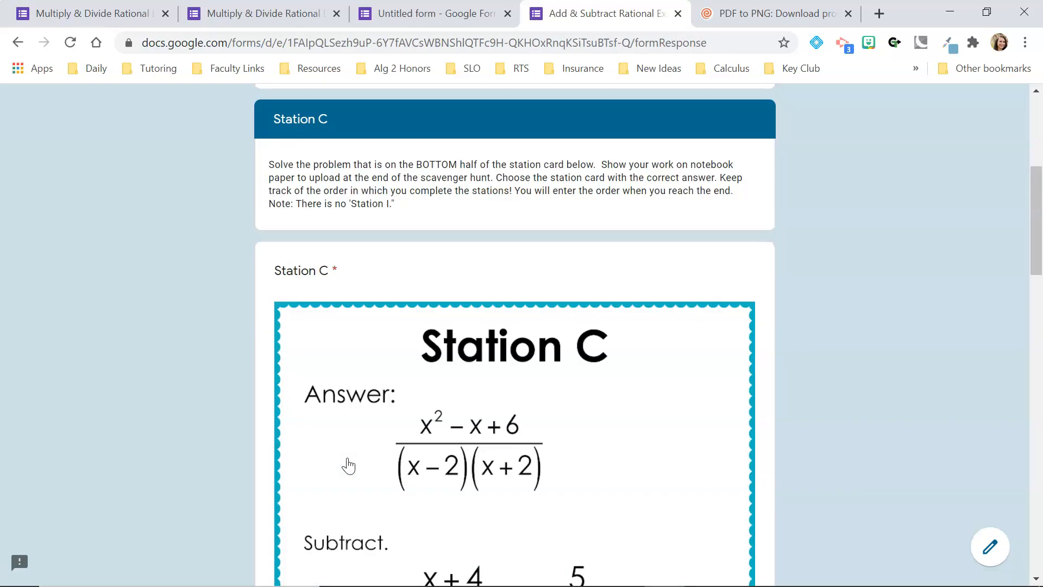
scroll(348, 465, "down", 15)
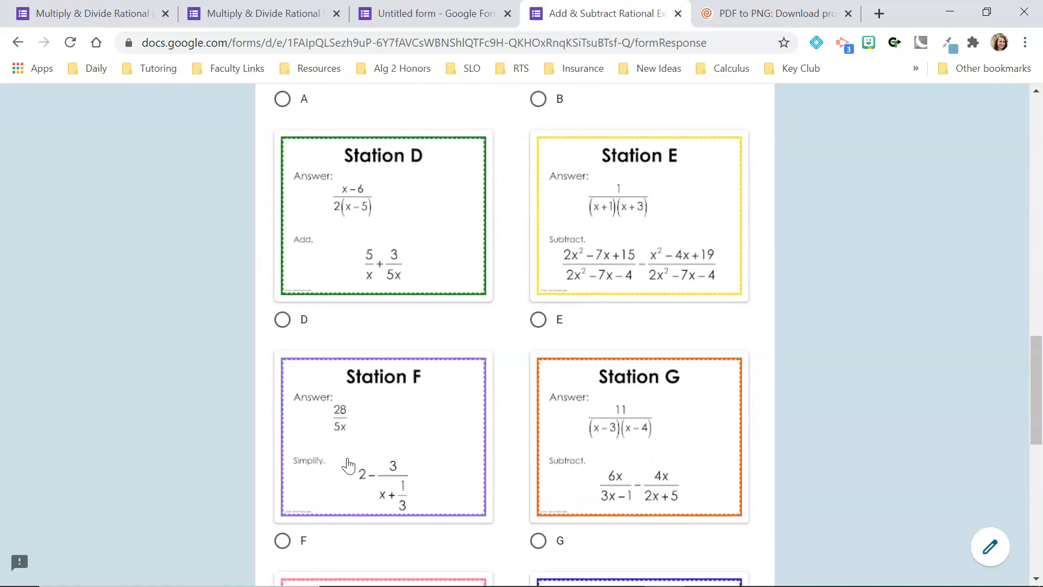
left_click(544, 415)
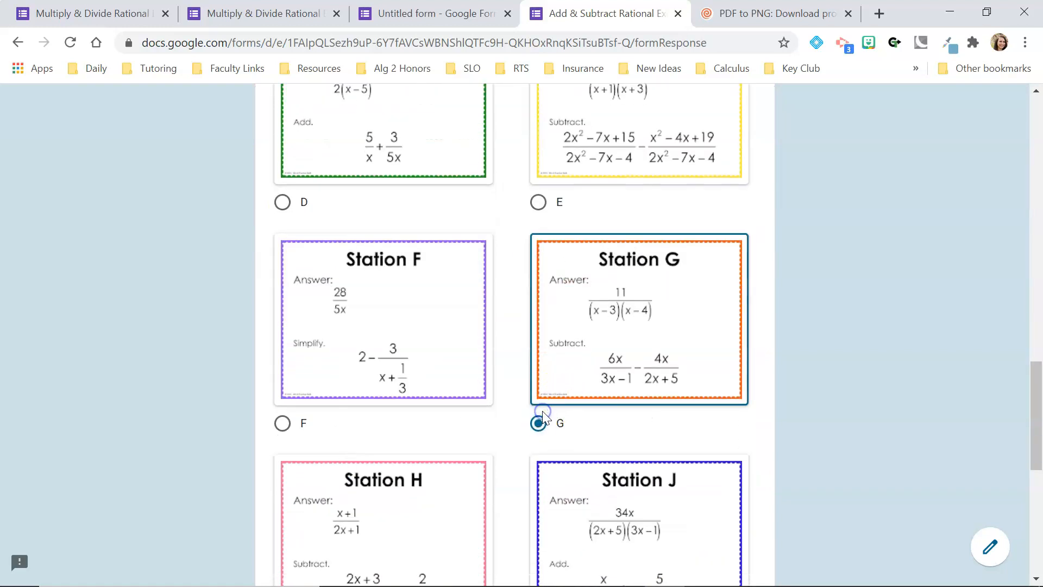
scroll(545, 417, "down", 9)
left_click(364, 453)
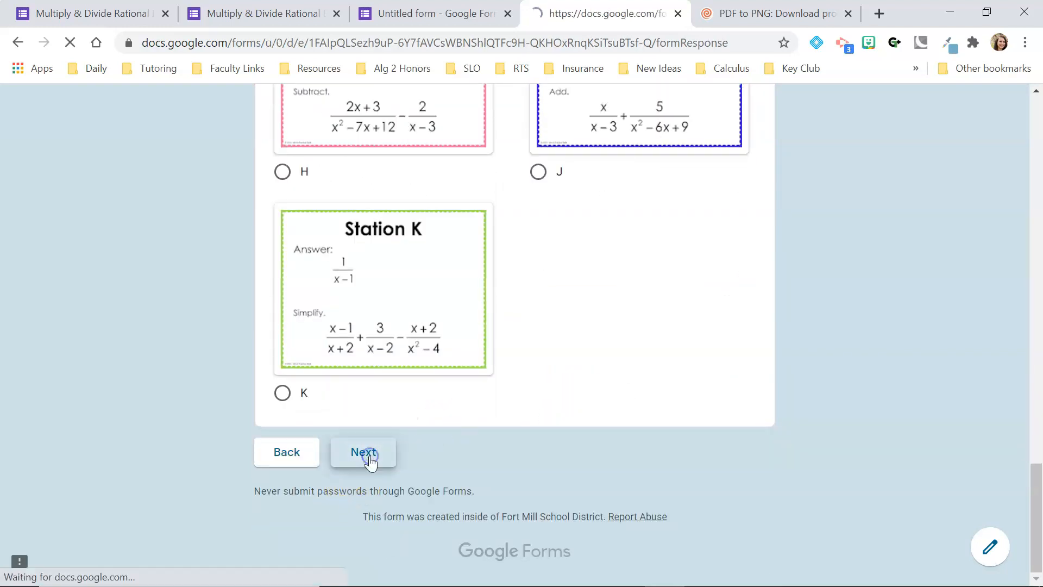
Choose answer F for the Station G question in the preview and continue to the next page.
scroll(370, 463, "down", 10)
scroll(371, 463, "down", 11)
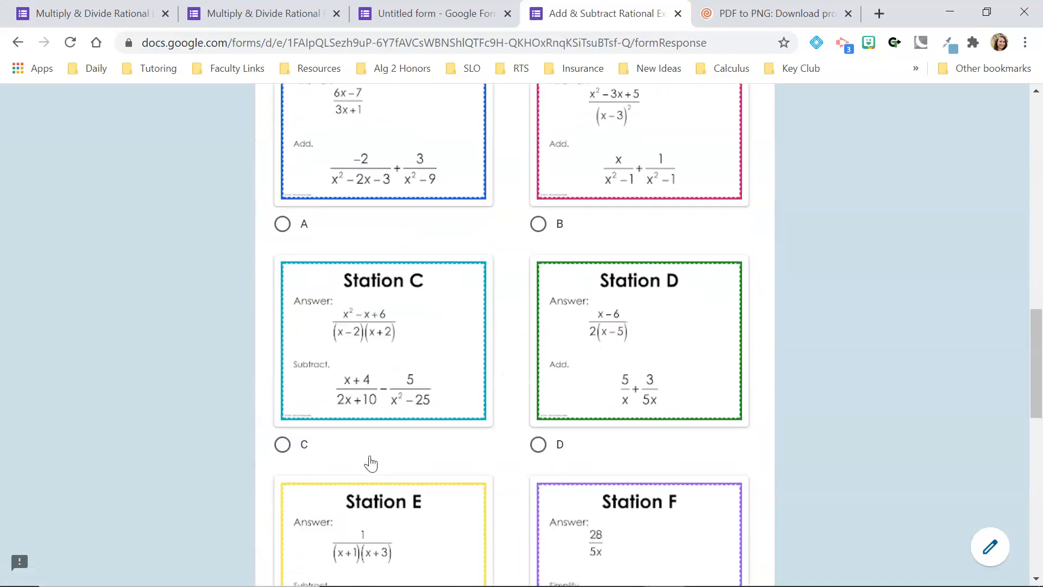
scroll(371, 463, "up", 2)
scroll(371, 463, "down", 3)
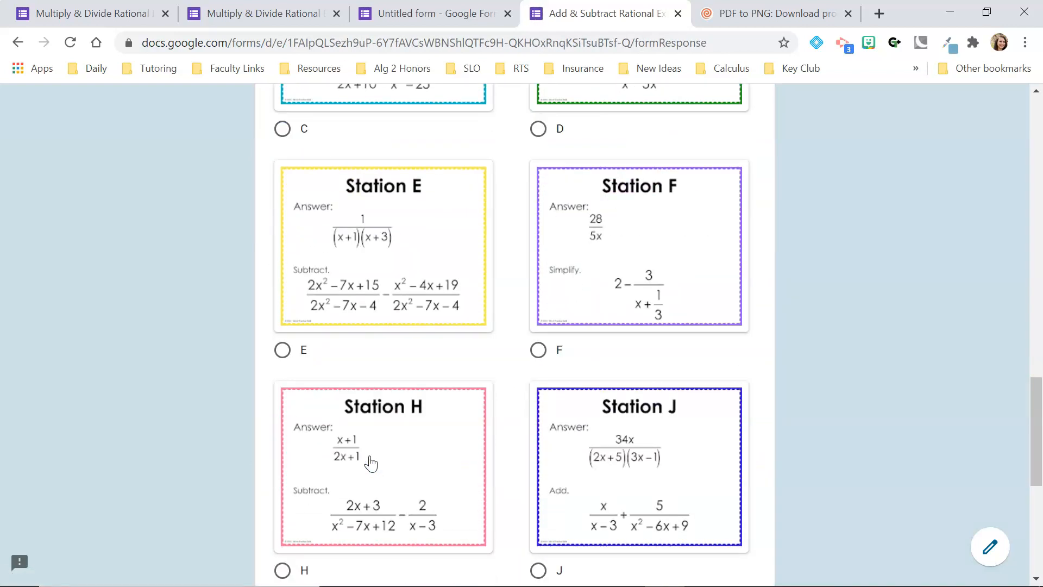
left_click(540, 351)
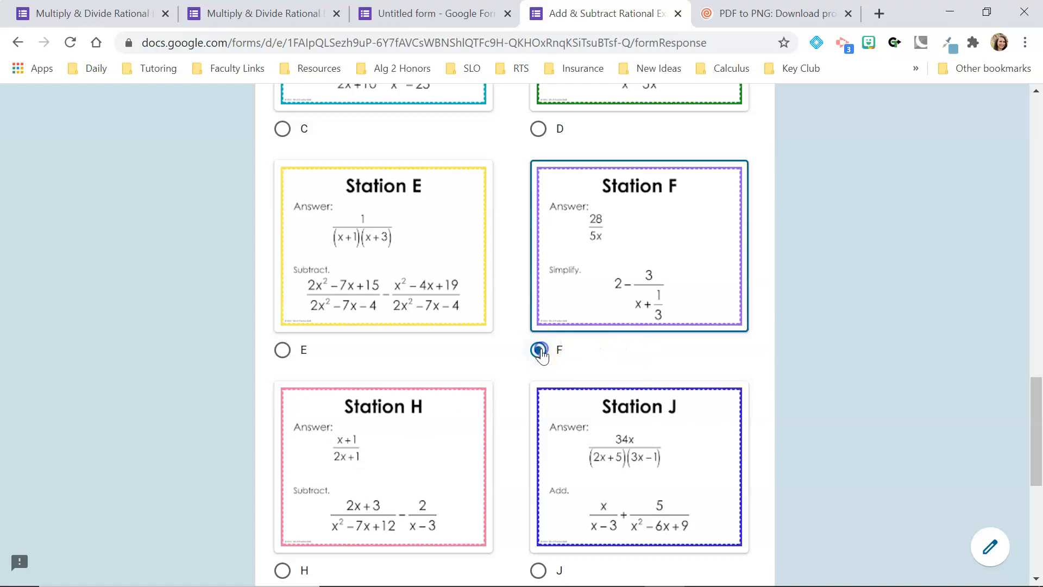
scroll(542, 356, "down", 7)
left_click(367, 455)
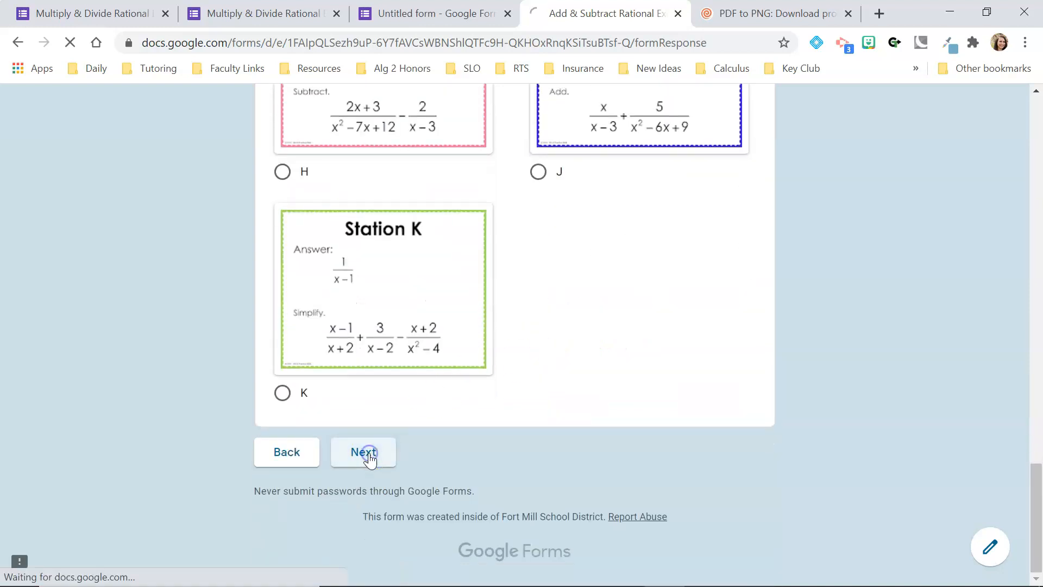
Choose answer A for the Station F question in the preview, continue, and check the page it leads to.
scroll(367, 459, "down", 10)
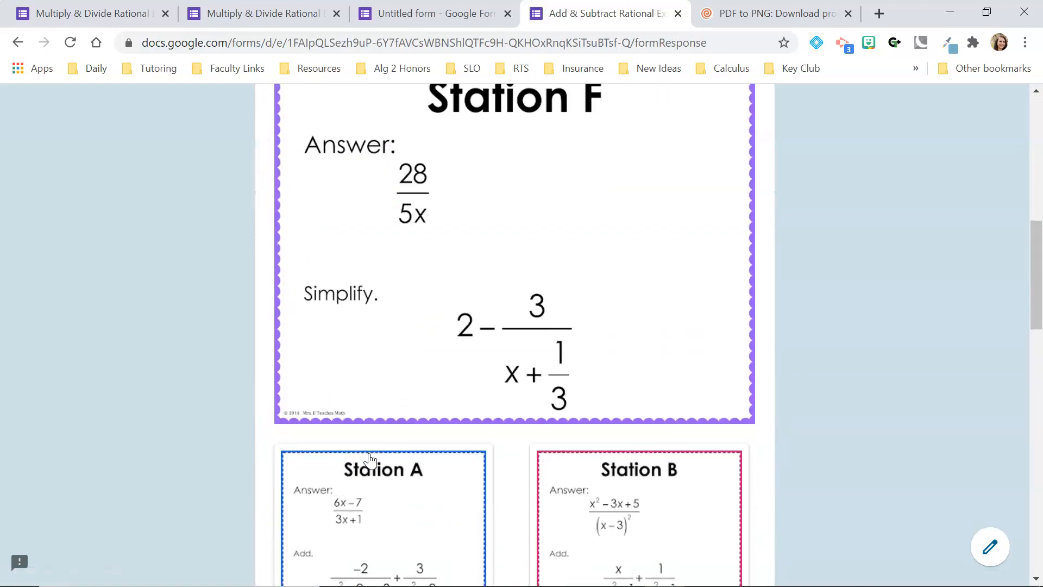
scroll(370, 460, "down", 5)
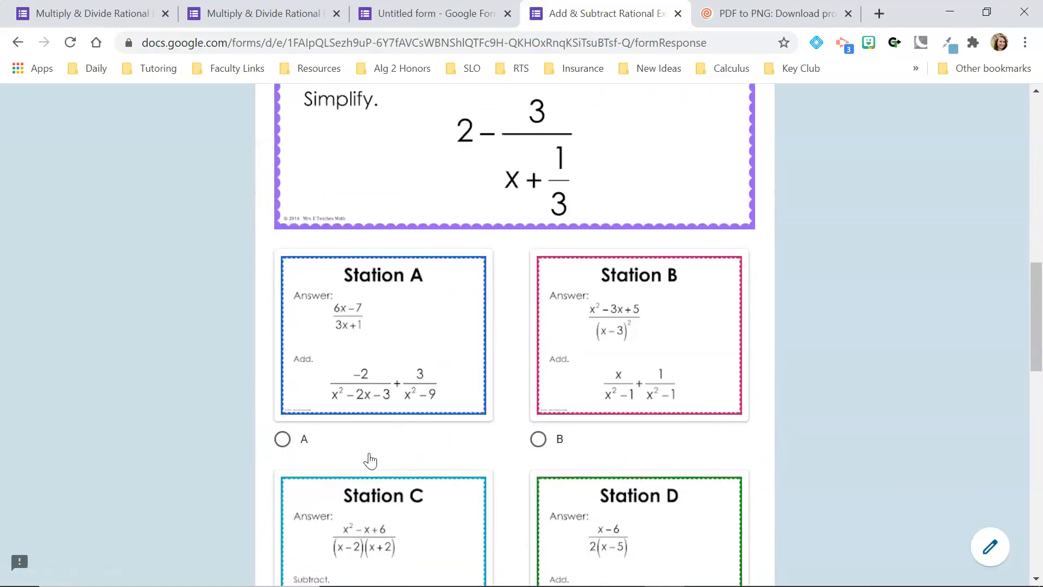
left_click(283, 439)
scroll(496, 438, "down", 12)
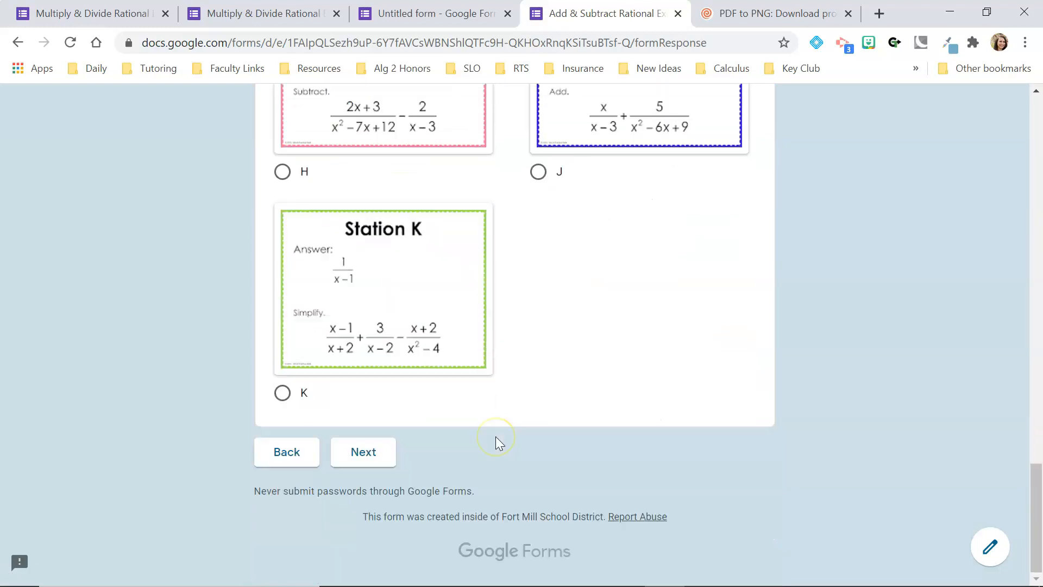
left_click(365, 457)
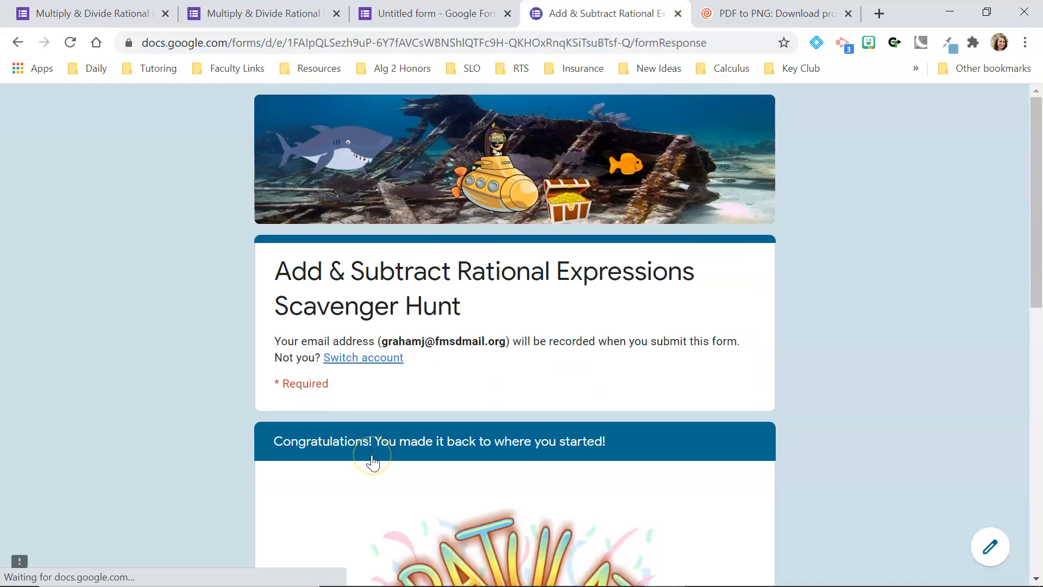
scroll(373, 461, "down", 4)
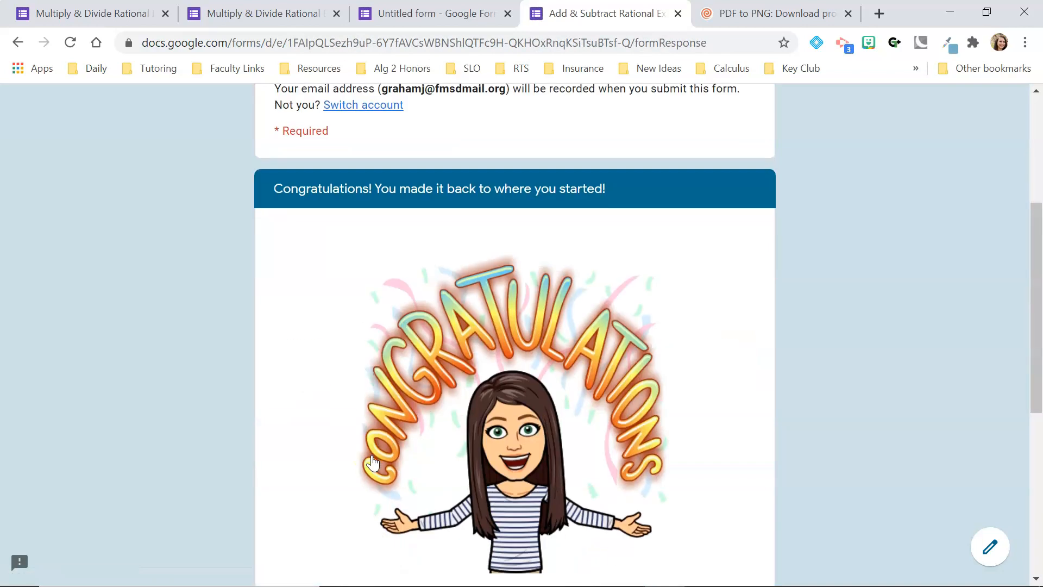
Enter ABCDEFGHJK as the station order in the preview's congratulations section.
scroll(372, 461, "down", 5)
left_click(333, 434)
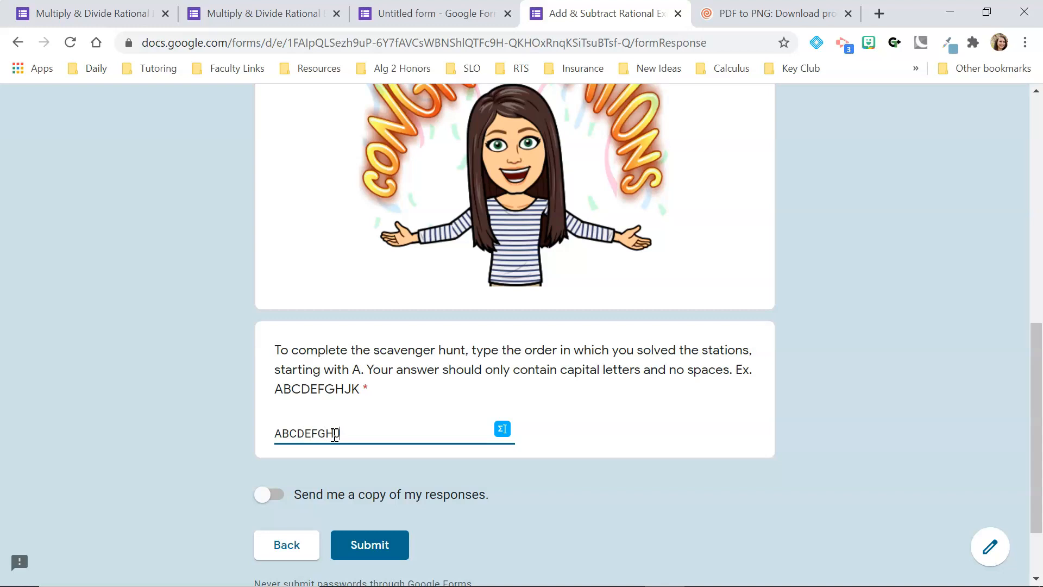
scroll(461, 441, "down", 1)
left_click(705, 406)
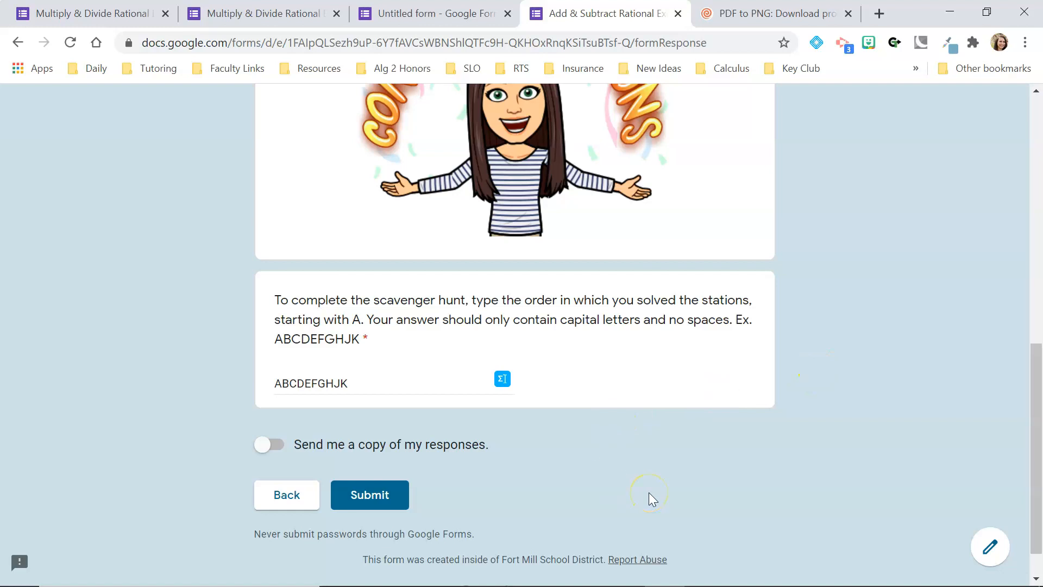
Test the station-order validation with the wrong order ABCDEFGHJJ, and restore the answer to ABCDEFGHJK.
left_click(348, 384)
left_click(409, 434)
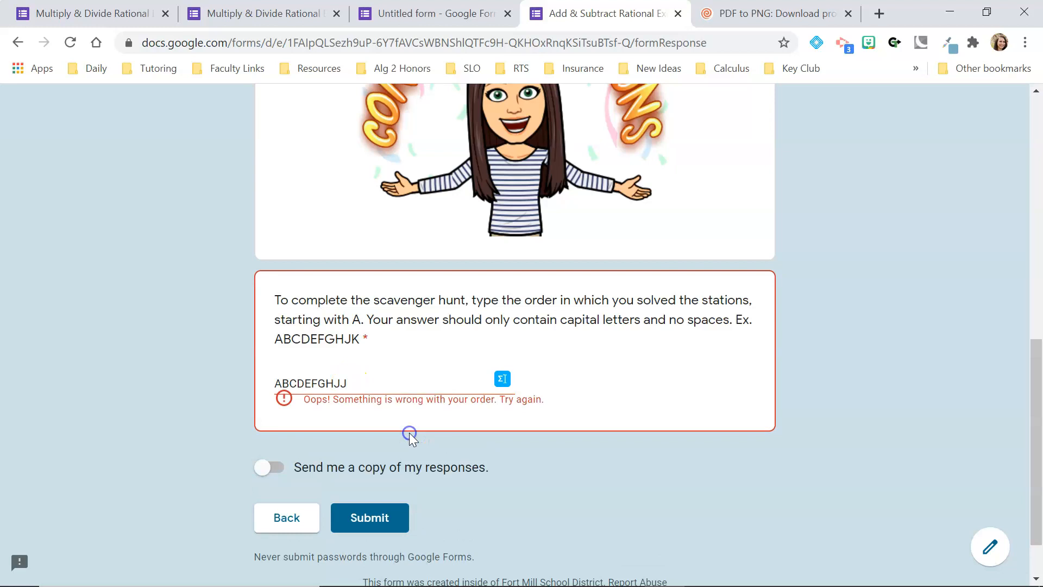
left_click(354, 380)
key("BackSpace")
type("K")
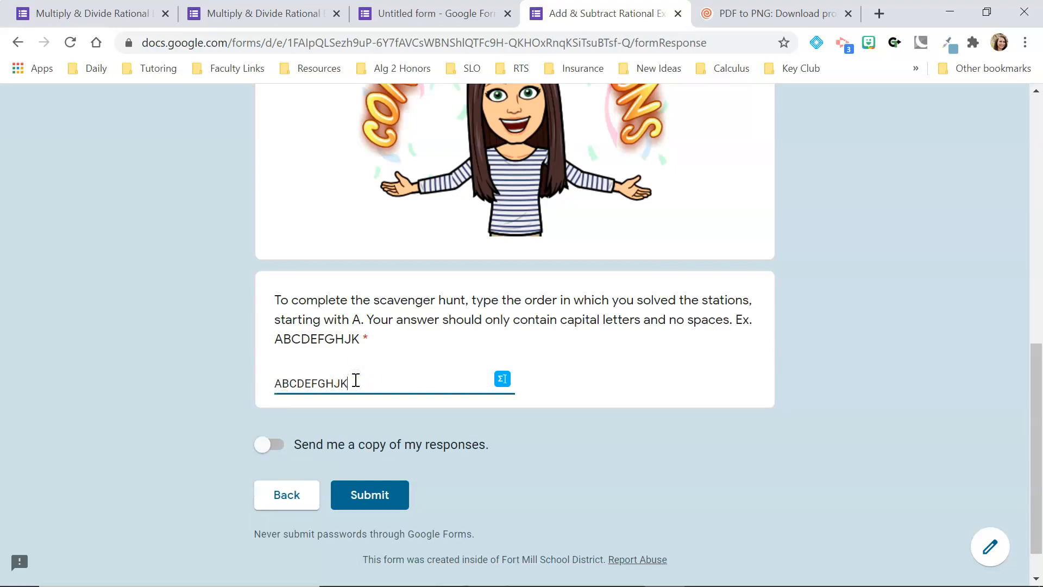
left_click(548, 478)
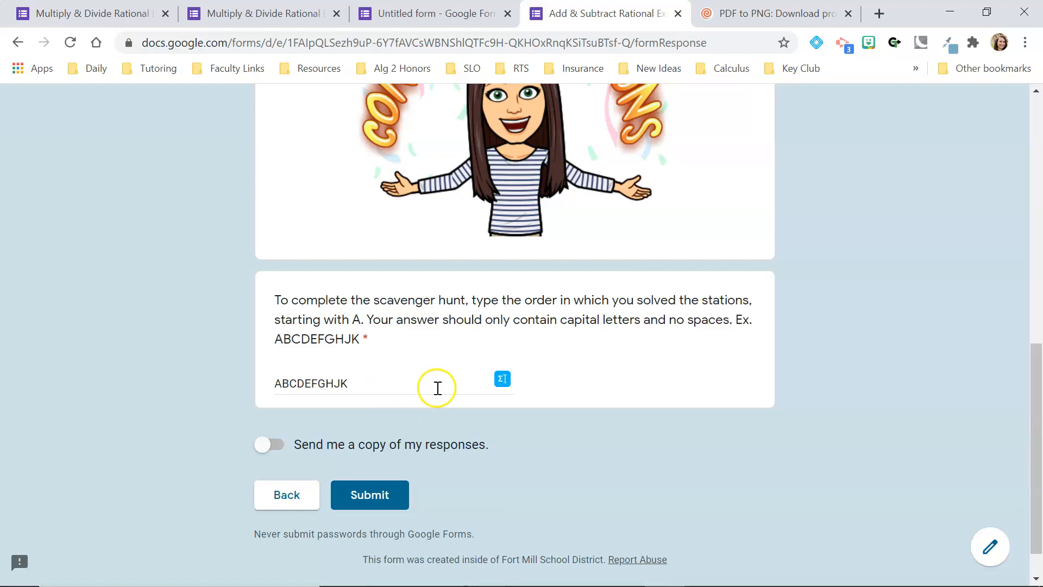
Return to the form editor and add a question titled "Upload an image of your work." below the station-order question.
left_click(424, 13)
scroll(529, 327, "down", 15)
scroll(525, 326, "down", 6)
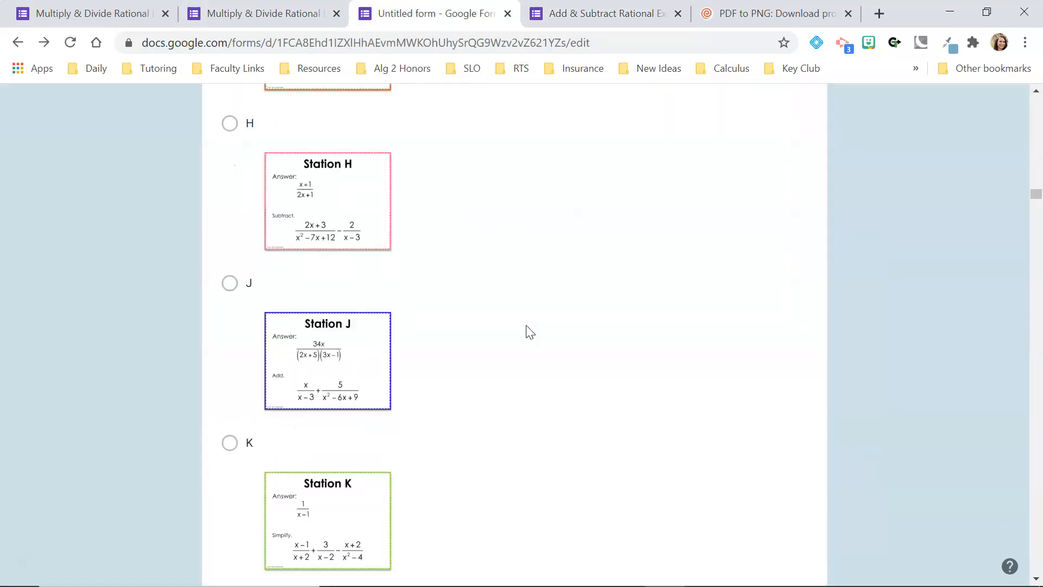
left_click(1034, 191)
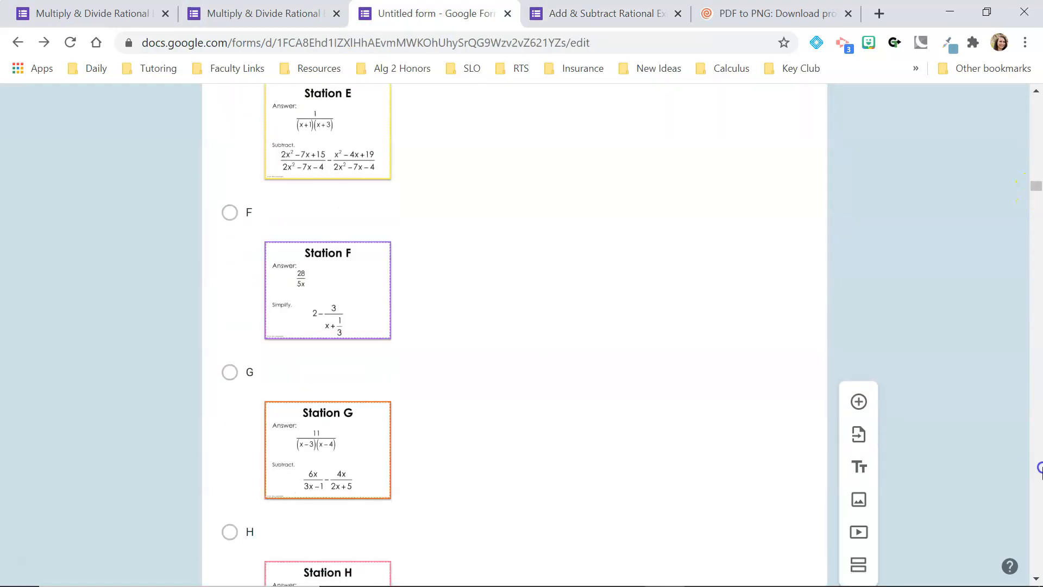
left_click(1040, 422)
left_click(1040, 422)
left_click_drag(1040, 422, 1038, 568)
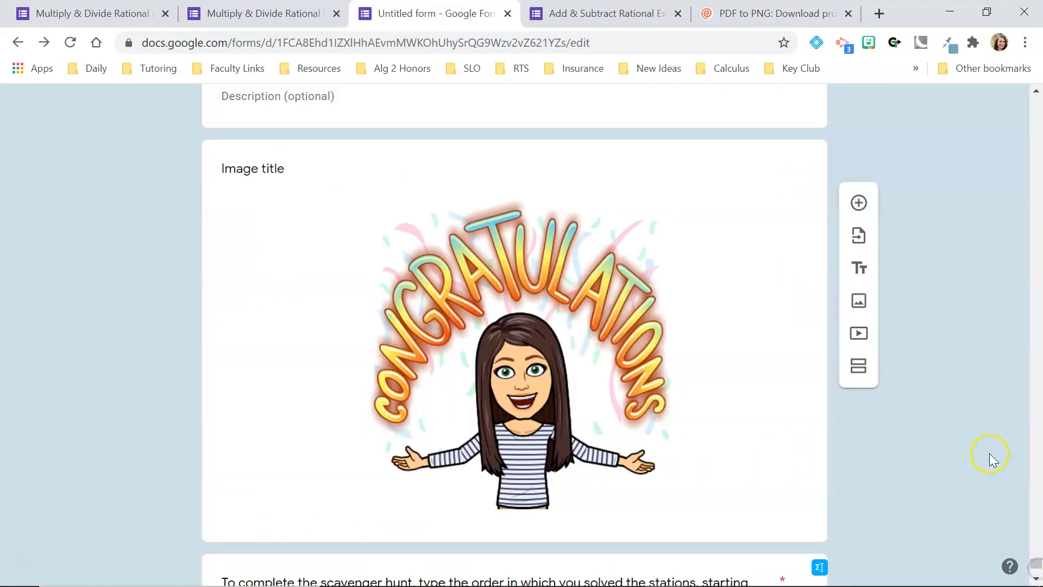
scroll(989, 456, "down", 4)
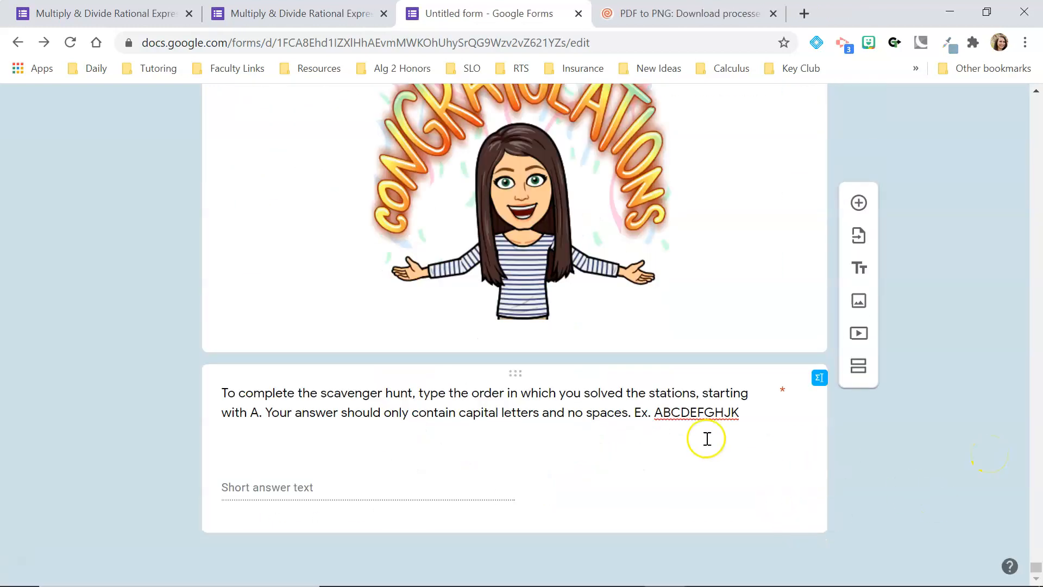
left_click(706, 438)
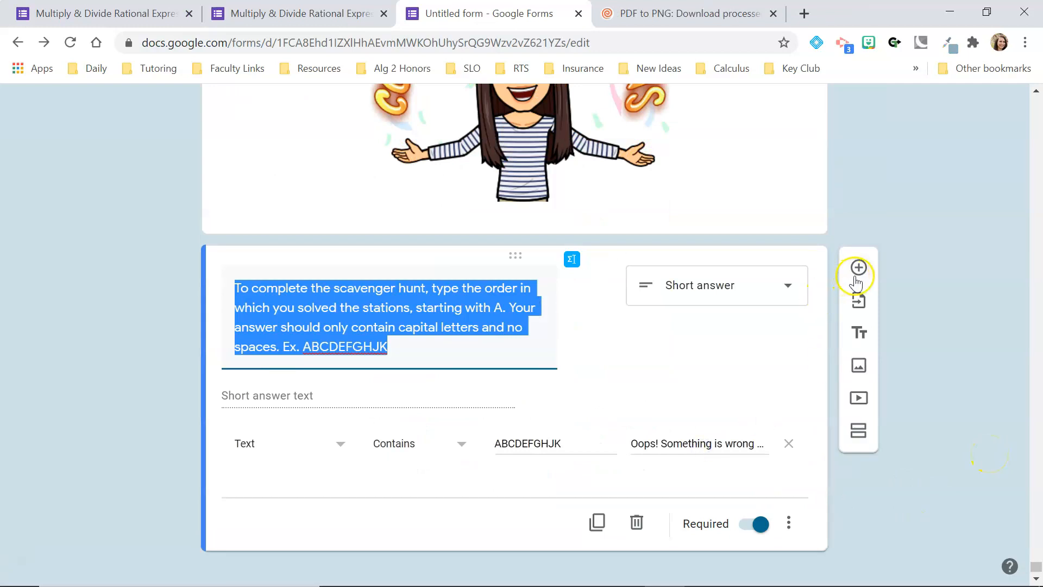
left_click(857, 272)
left_click(300, 349)
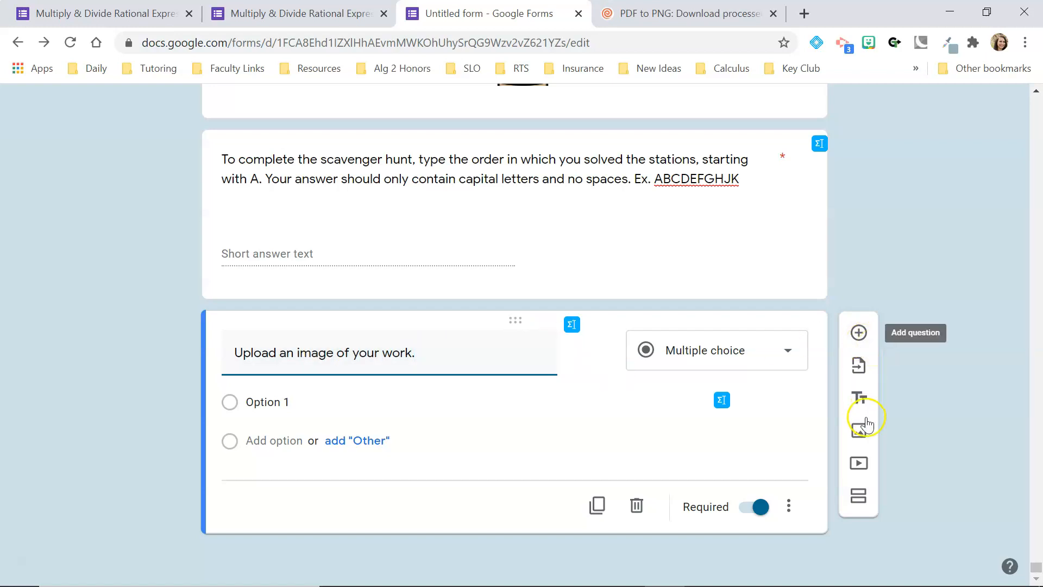
Change the new question's type to File upload and allow respondents to upload files to Drive.
left_click(780, 356)
left_click(652, 361)
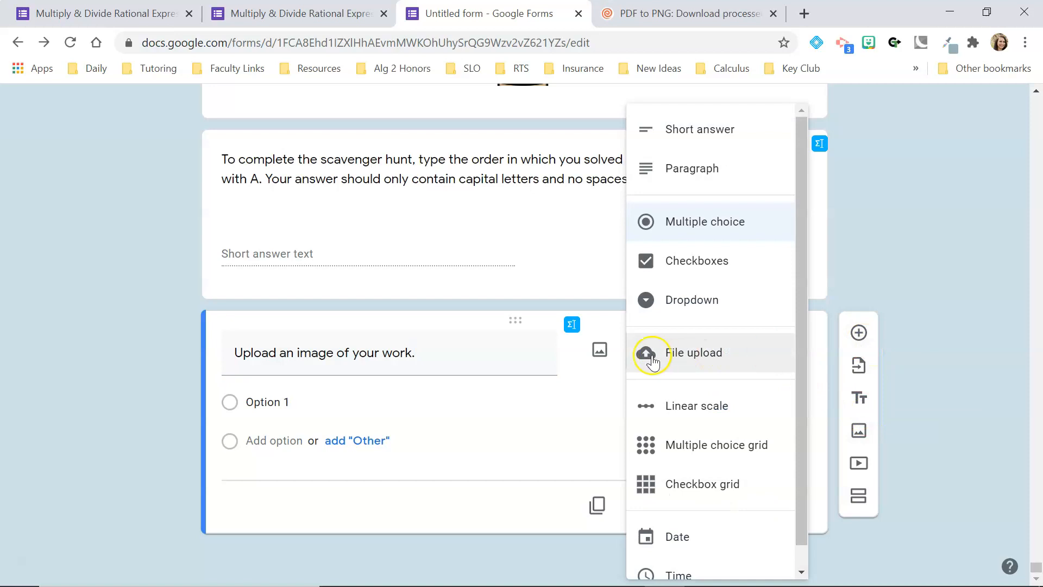
left_click(655, 357)
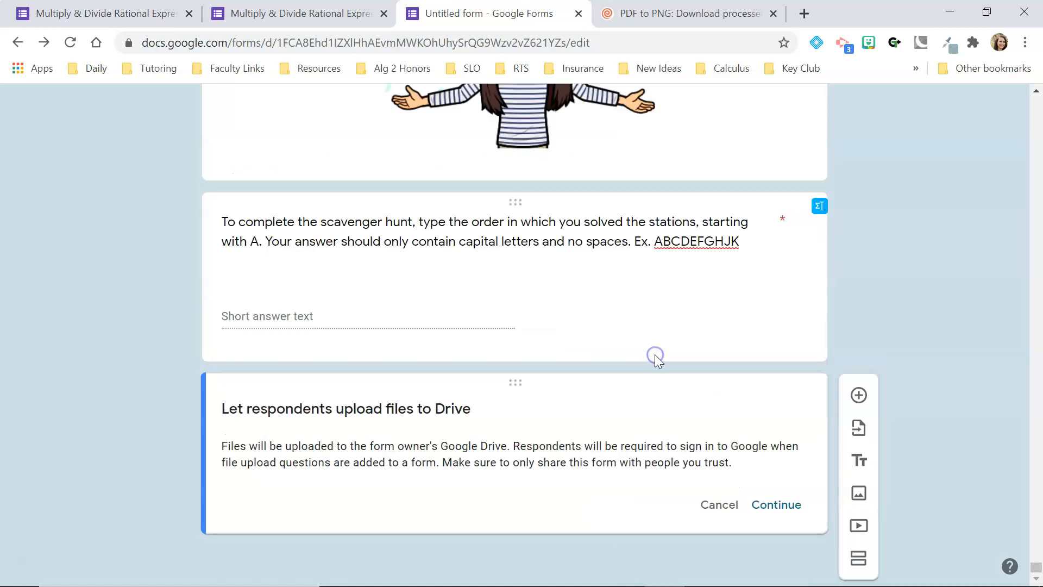
left_click(767, 504)
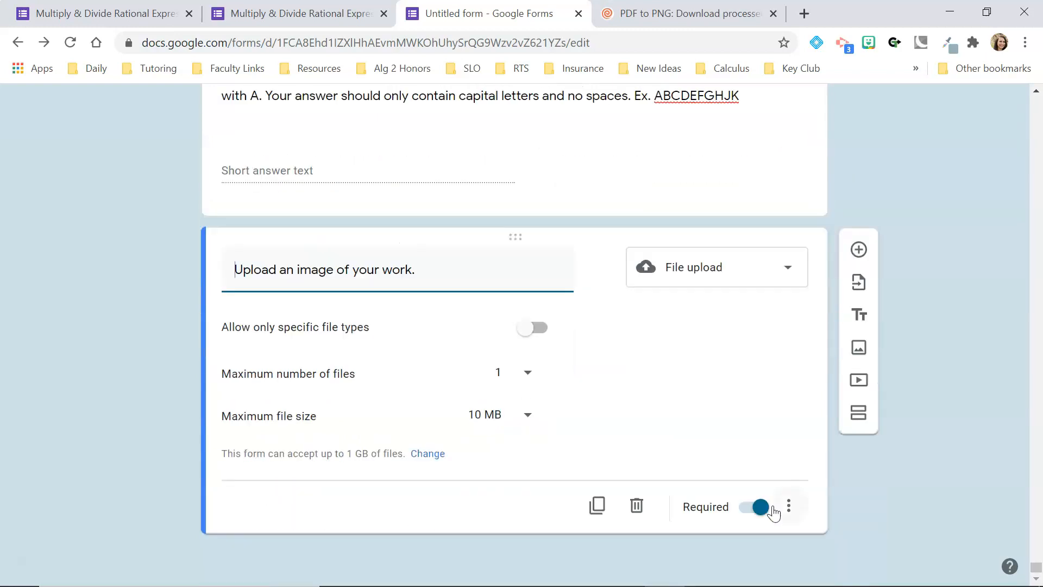
Set the upload question's maximum number of files to 5 and its maximum file size to 100 MB.
left_click(529, 376)
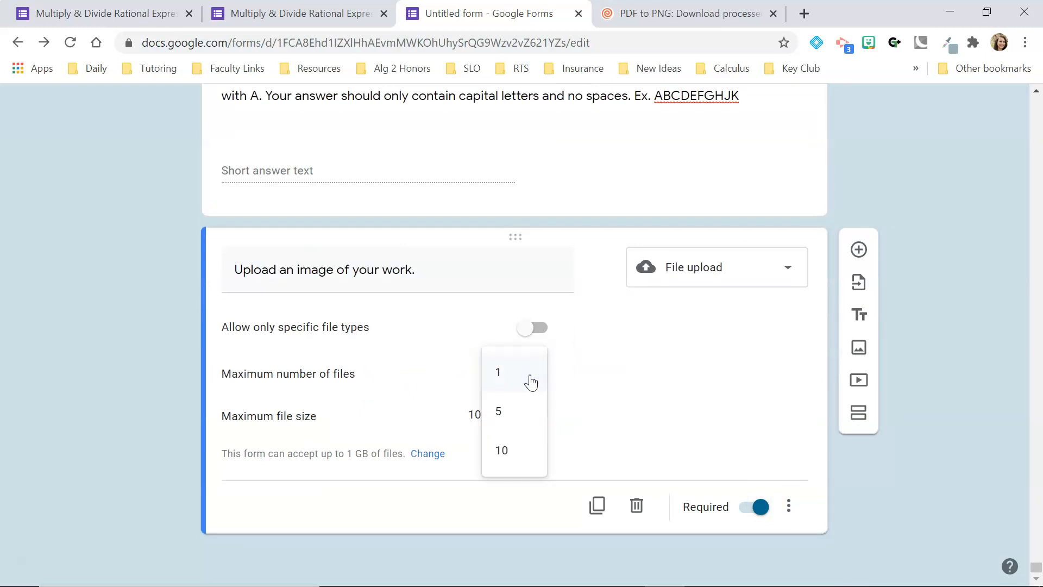
left_click(520, 409)
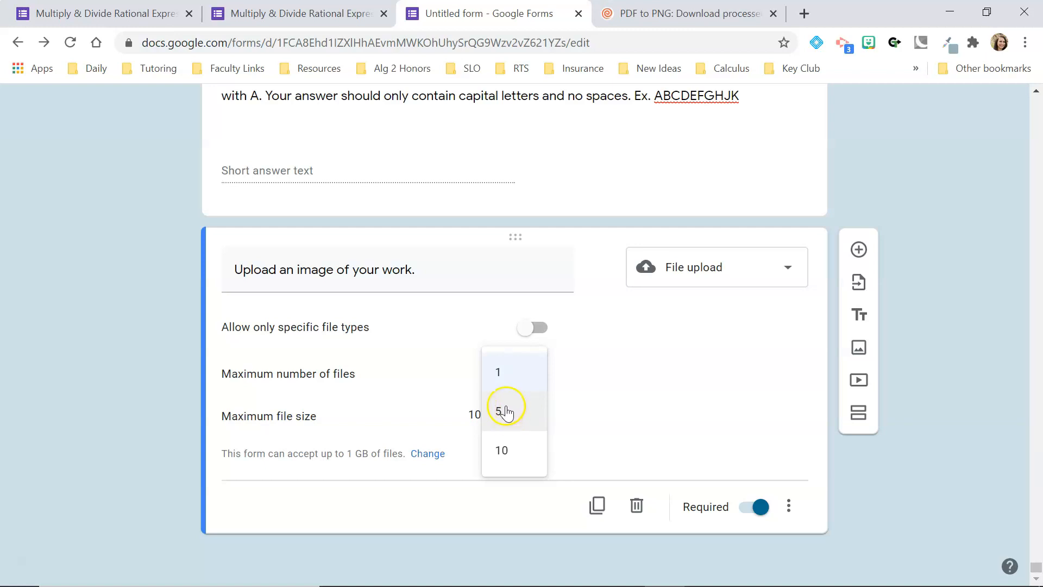
left_click(506, 412)
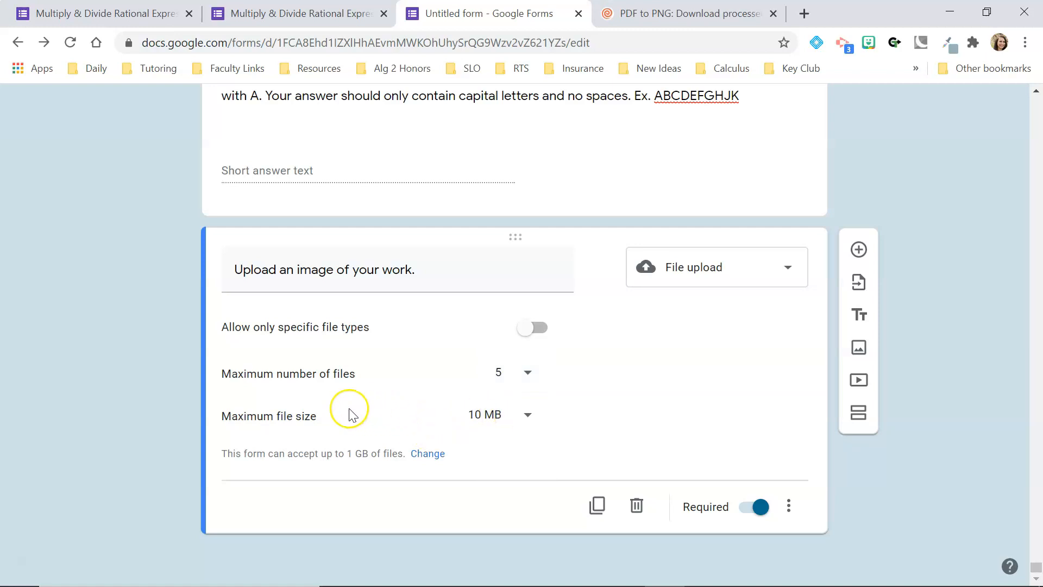
left_click(522, 417)
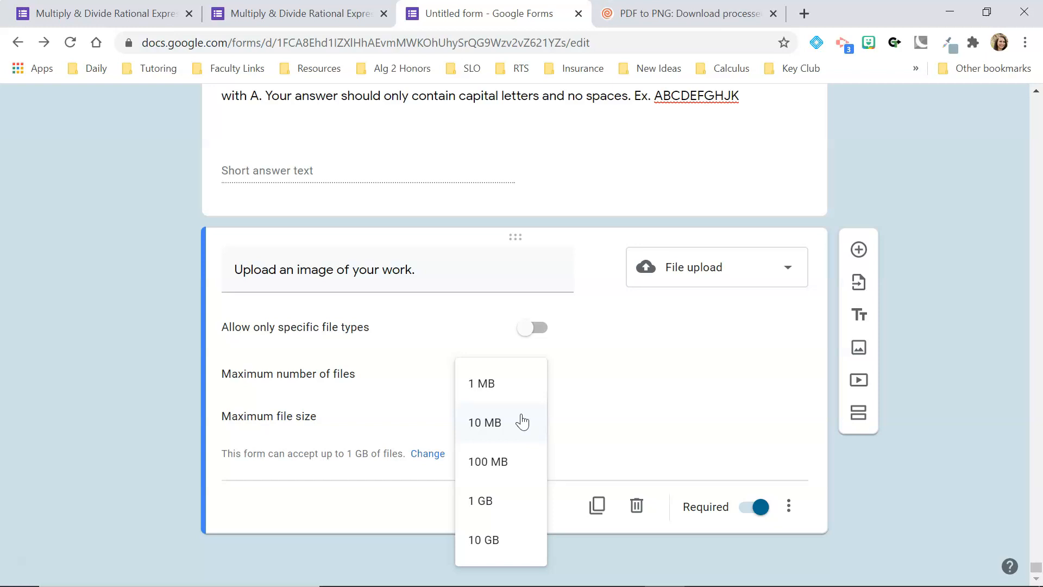
left_click(504, 464)
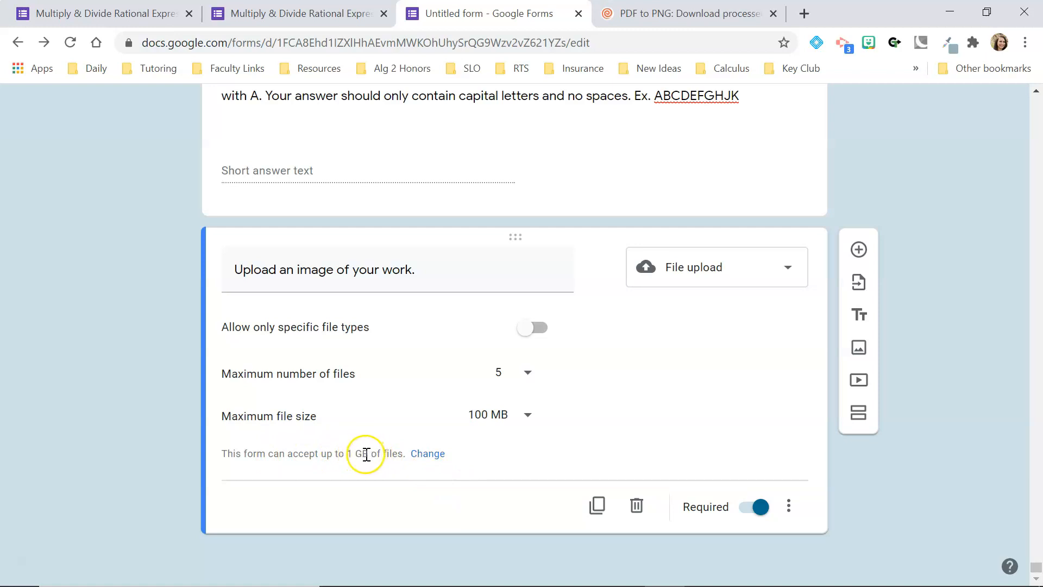
Review the options for the form's total upload size limit, keep 1 GB, and save the settings.
left_click(415, 455)
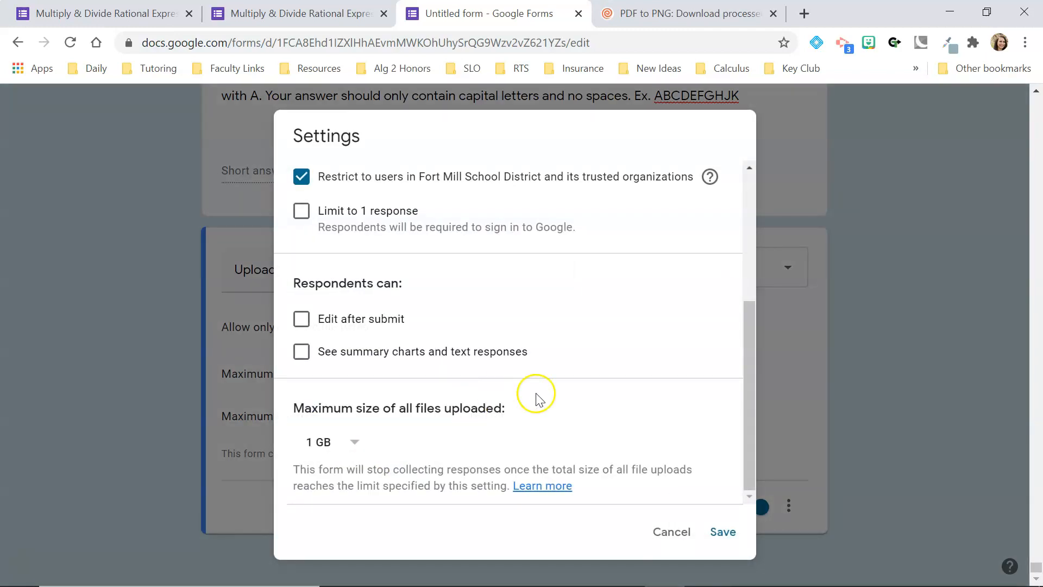
left_click(352, 442)
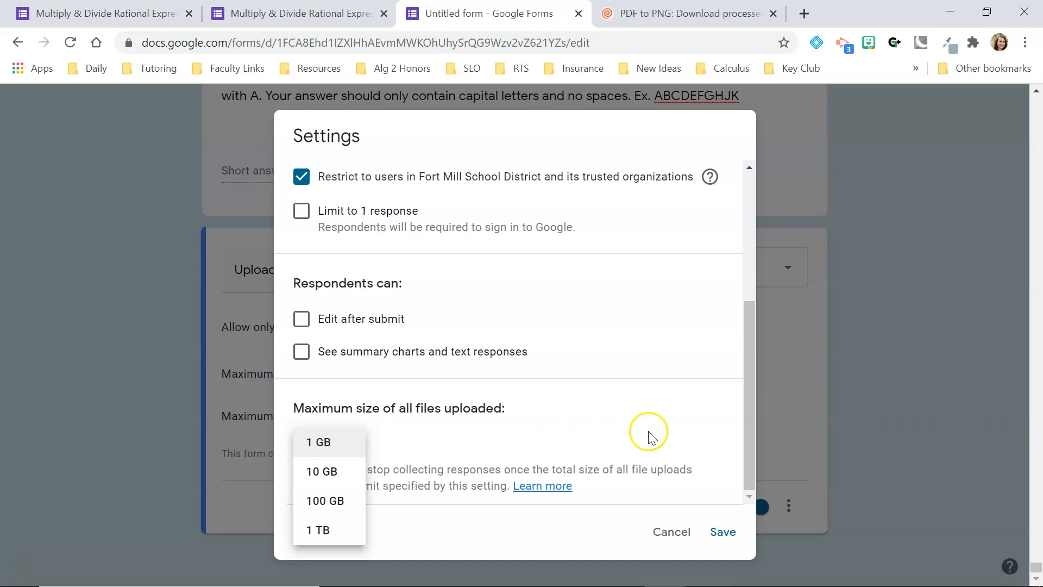
left_click(565, 405)
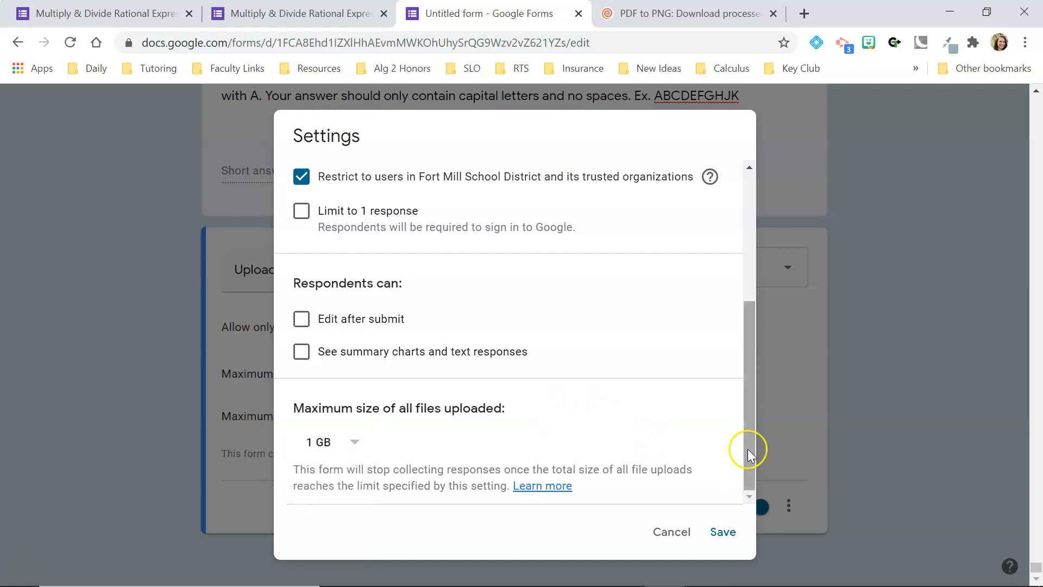
left_click(726, 536)
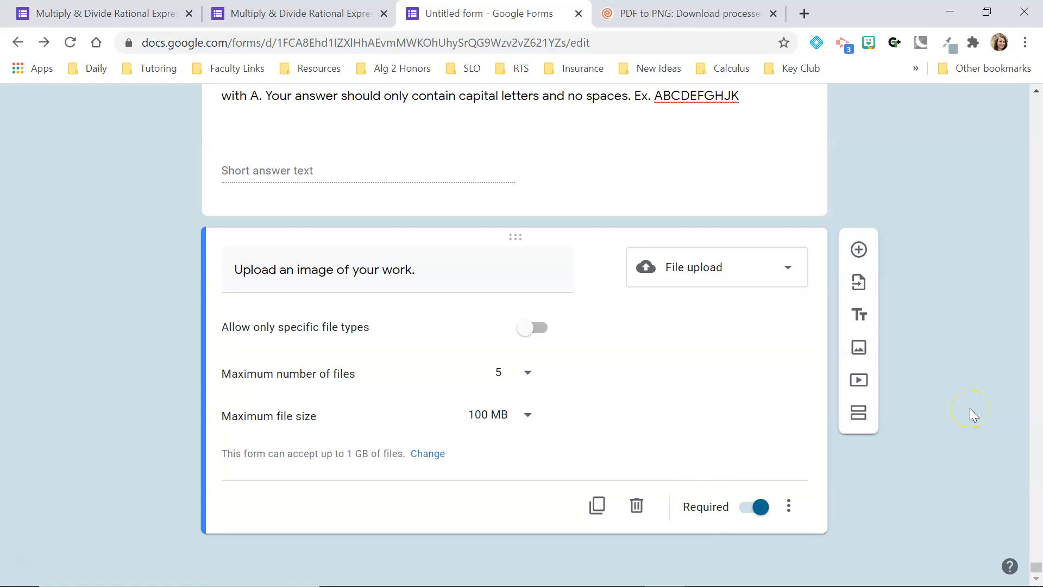
View the submitted Multiply & Divide form, check the new form's responses, and return to its questions.
left_click(263, 12)
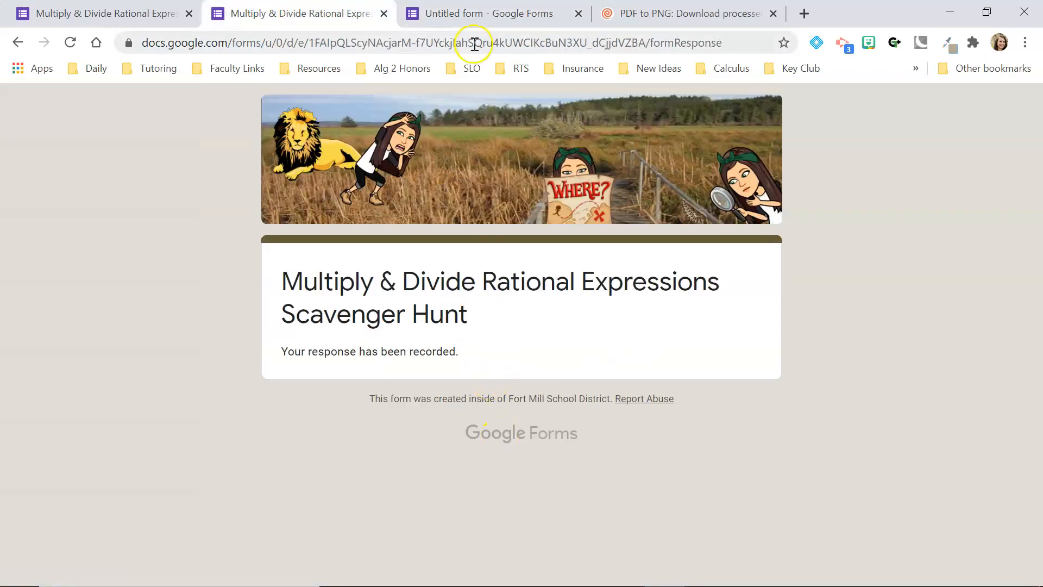
left_click(458, 14)
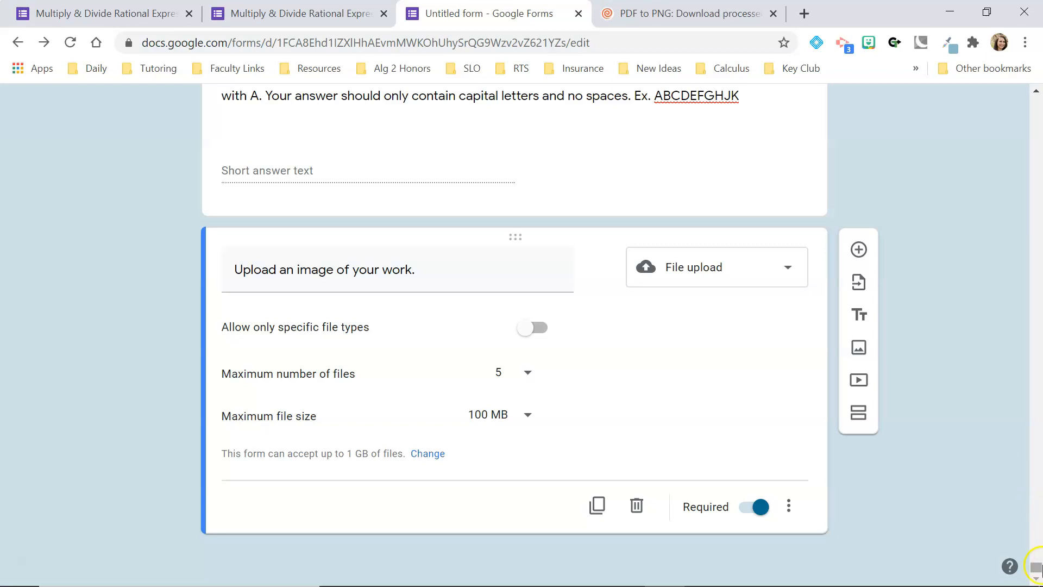
left_click_drag(1038, 570, 1038, 70)
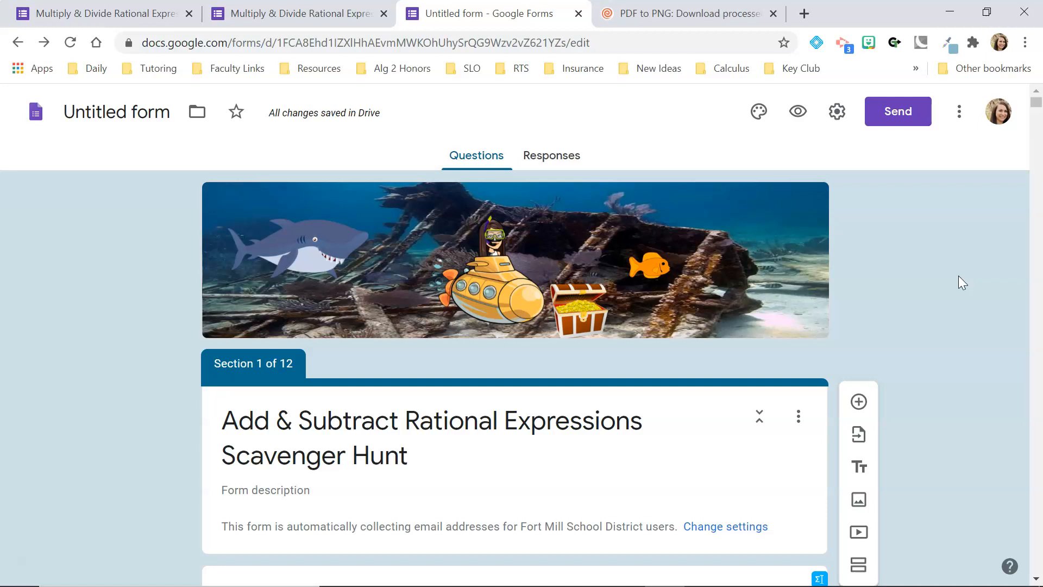
left_click(552, 156)
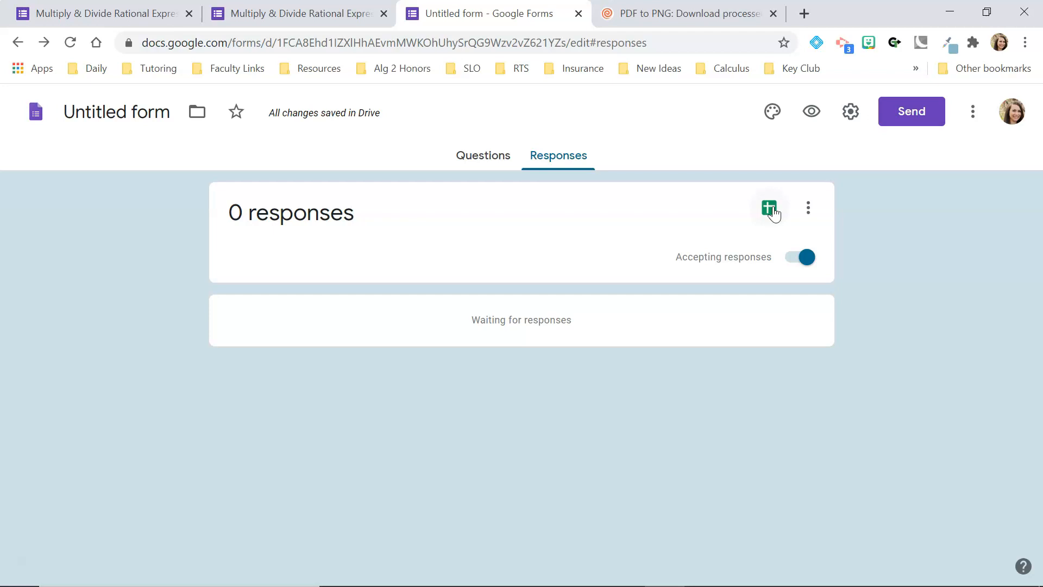
left_click(480, 155)
Rename the untitled form file as Add & Subtract Rational Expressions Scavenger Hunt.
scroll(355, 482, "down", 5)
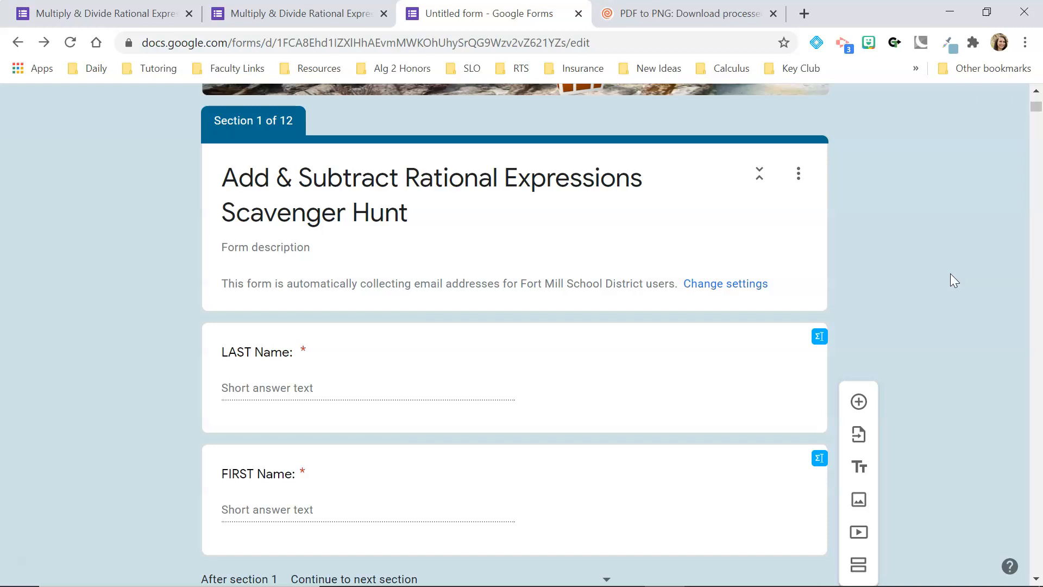
scroll(950, 274, "up", 3)
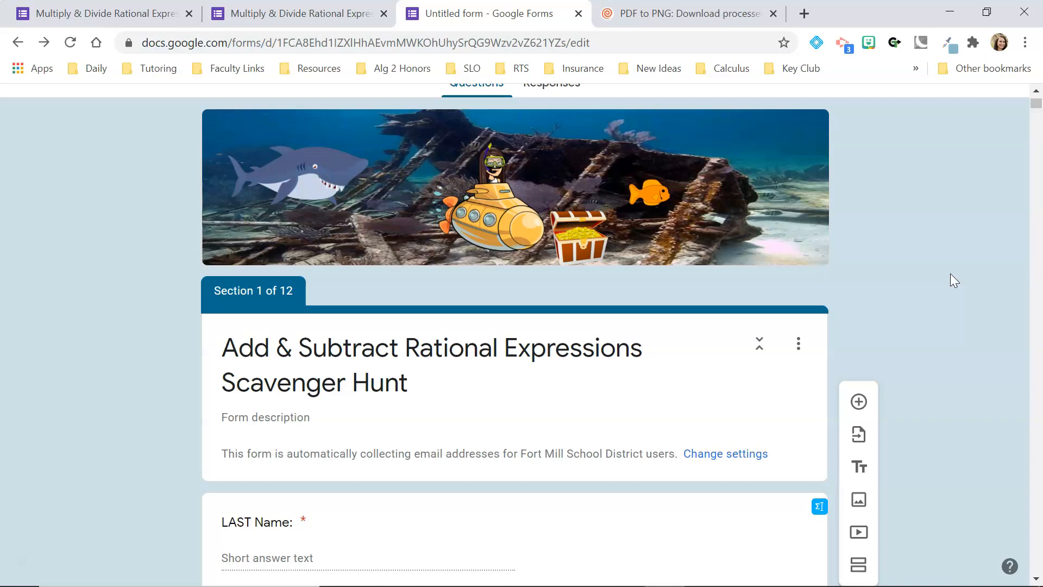
scroll(950, 281, "up", 2)
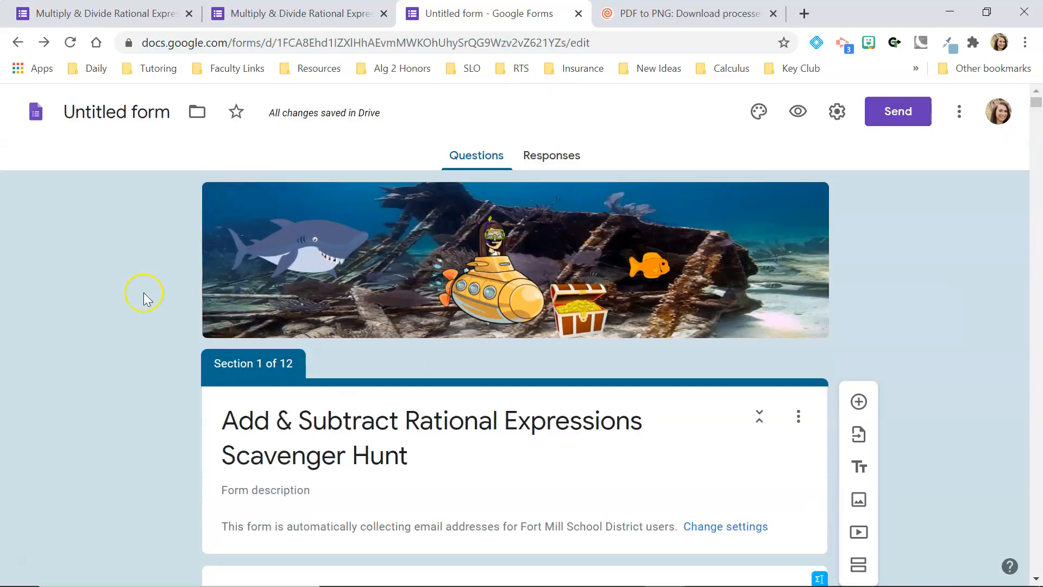
left_click(119, 112)
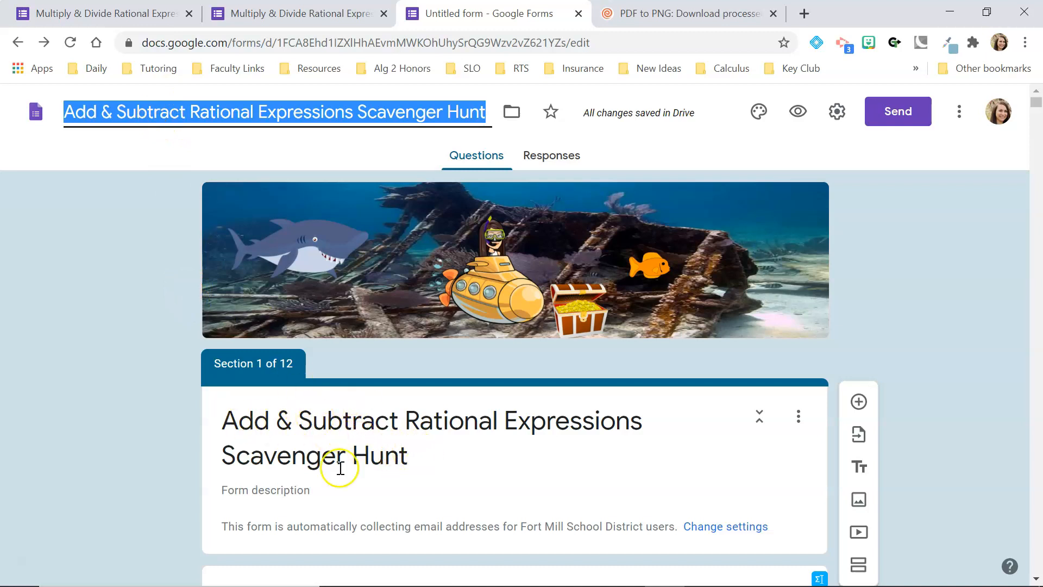
left_click(113, 341)
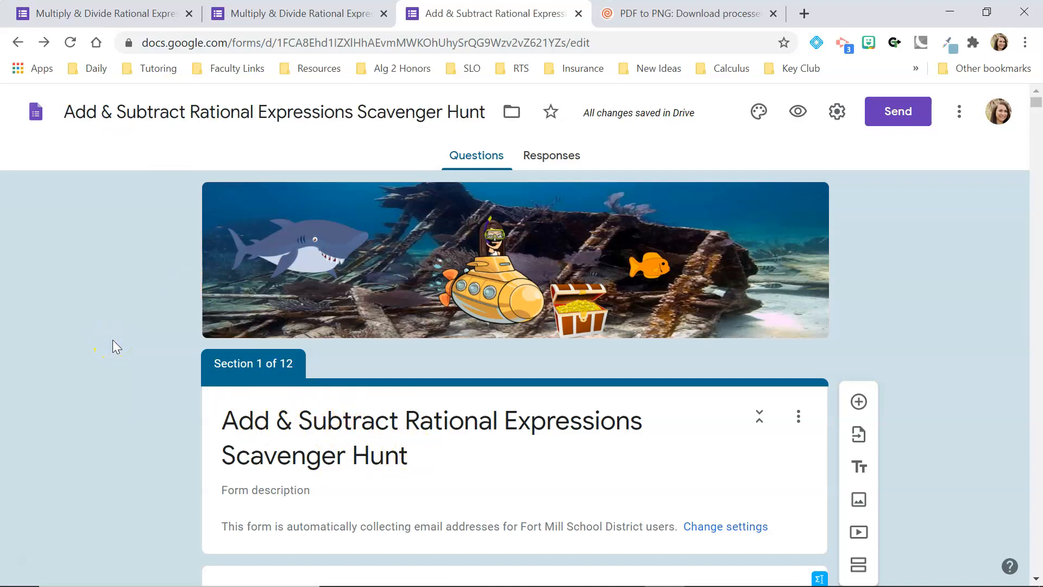